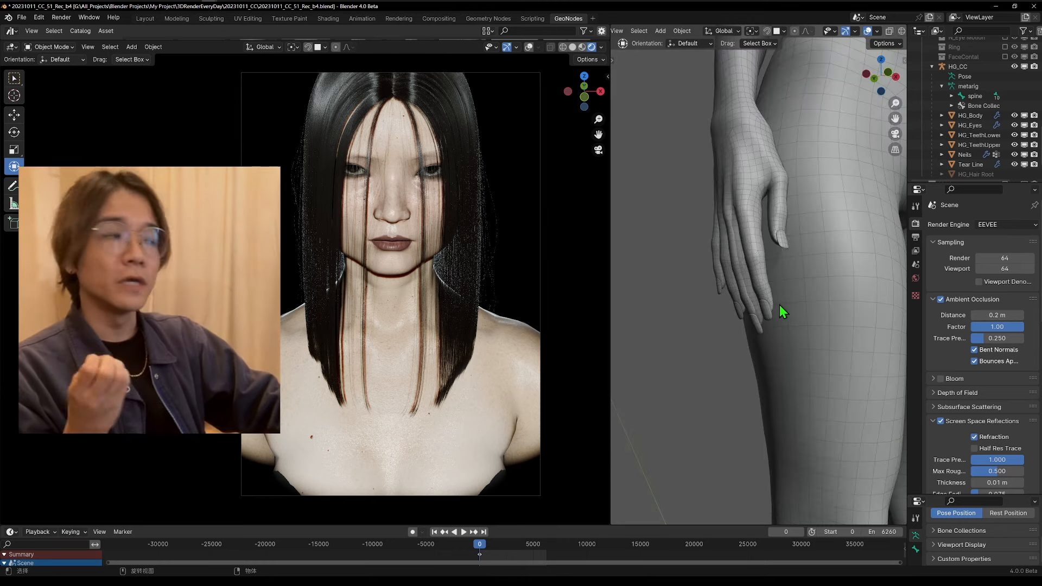
pyautogui.moveTo(784, 260); pyautogui.dragTo(744, 400, button='middle')
pyautogui.scroll(5, 787, 391)
pyautogui.scroll(2, 760, 326)
pyautogui.keyDown('shift'); pyautogui.moveTo(804, 147); pyautogui.dragTo(686, 319, button='middle'); pyautogui.keyUp('shift')
pyautogui.scroll(3, 777, 276)
pyautogui.scroll(2, 790, 350)
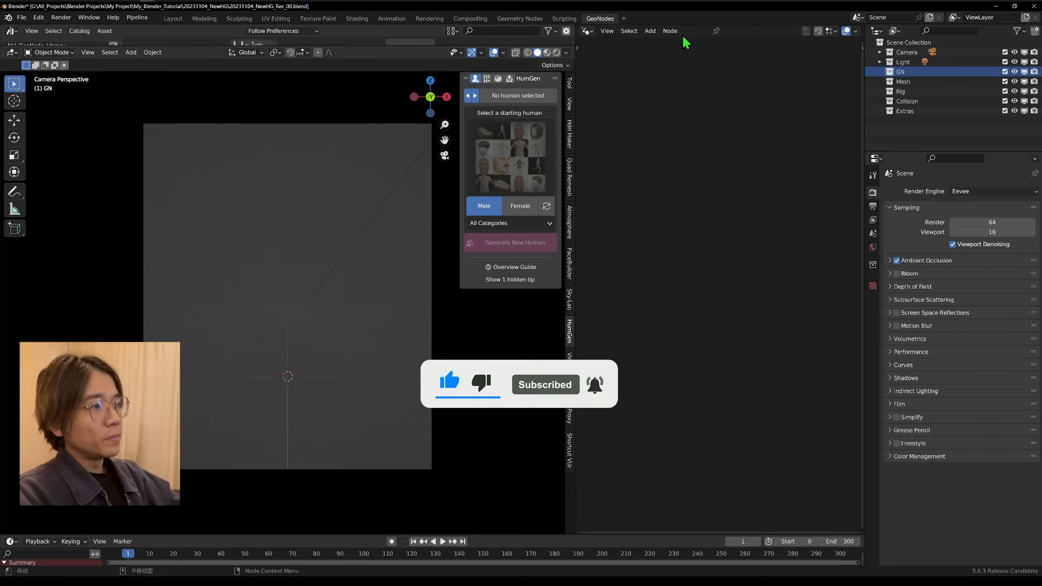
# Set the starting human's gender to Female and open its preset gallery
pyautogui.click(523, 163)
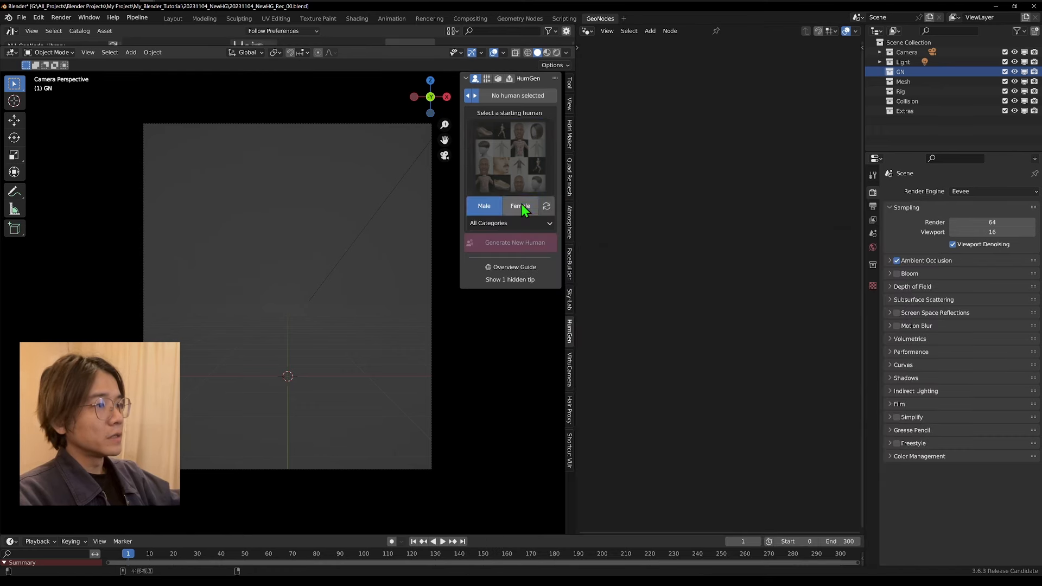
pyautogui.click(522, 207)
pyautogui.click(512, 162)
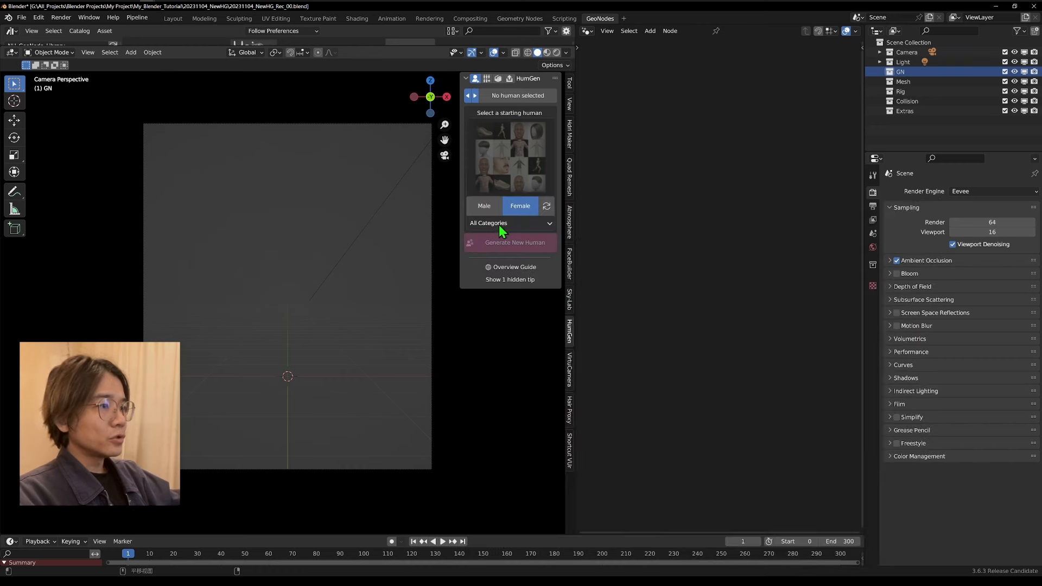
# Filter the female starting humans by the My Human category and browse its presets
pyautogui.click(499, 223)
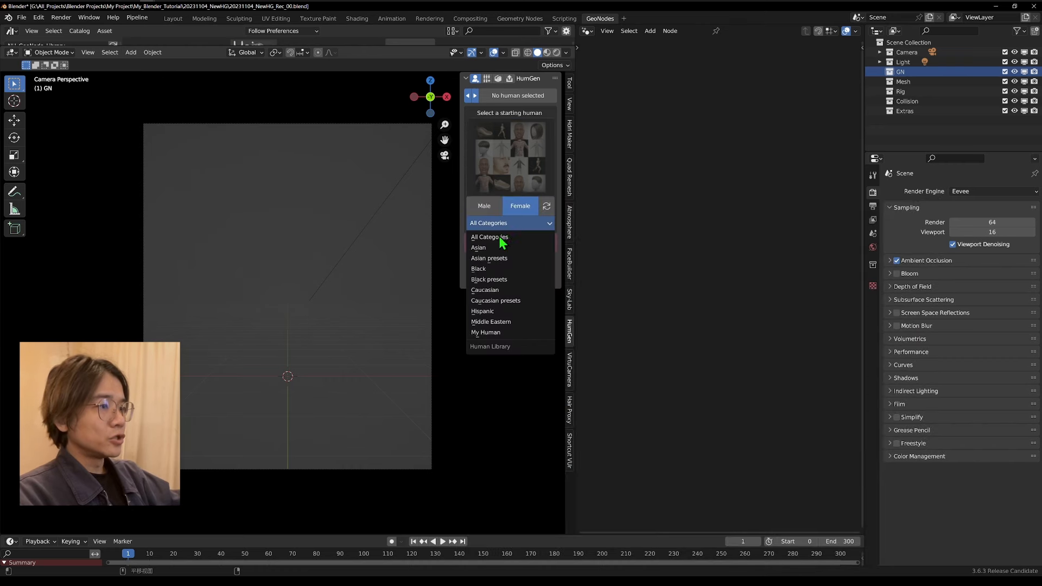
pyautogui.click(496, 333)
pyautogui.click(520, 148)
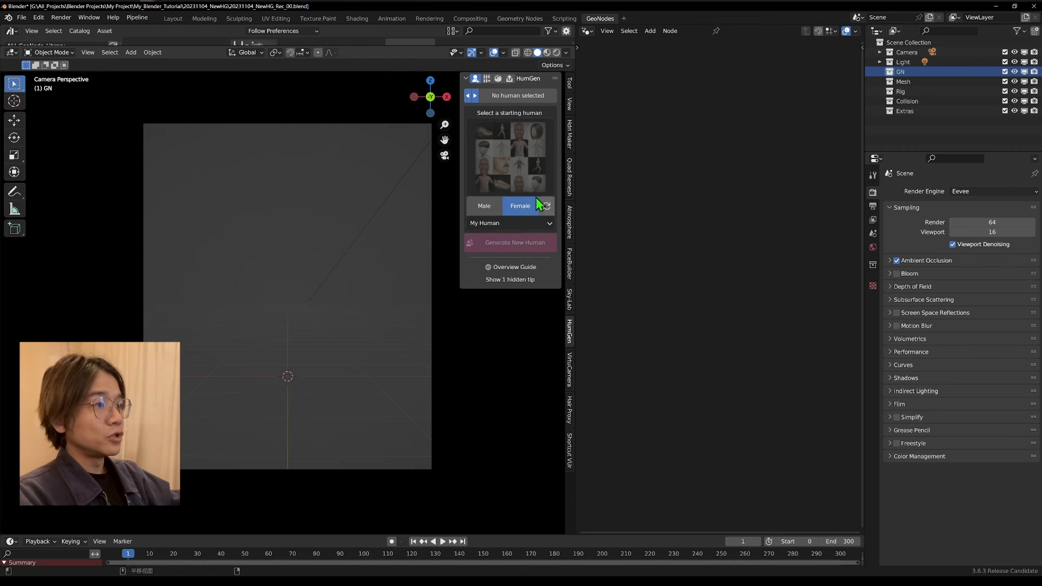
pyautogui.click(522, 176)
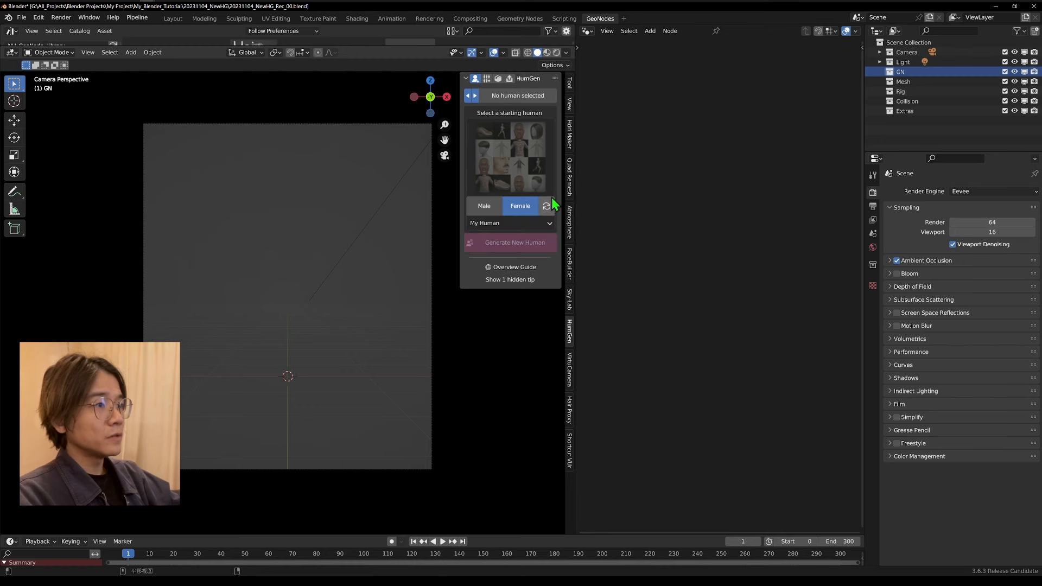
# Show starting humans from all categories and generate a new human from the Asian 4 preset
pyautogui.click(502, 223)
pyautogui.click(514, 182)
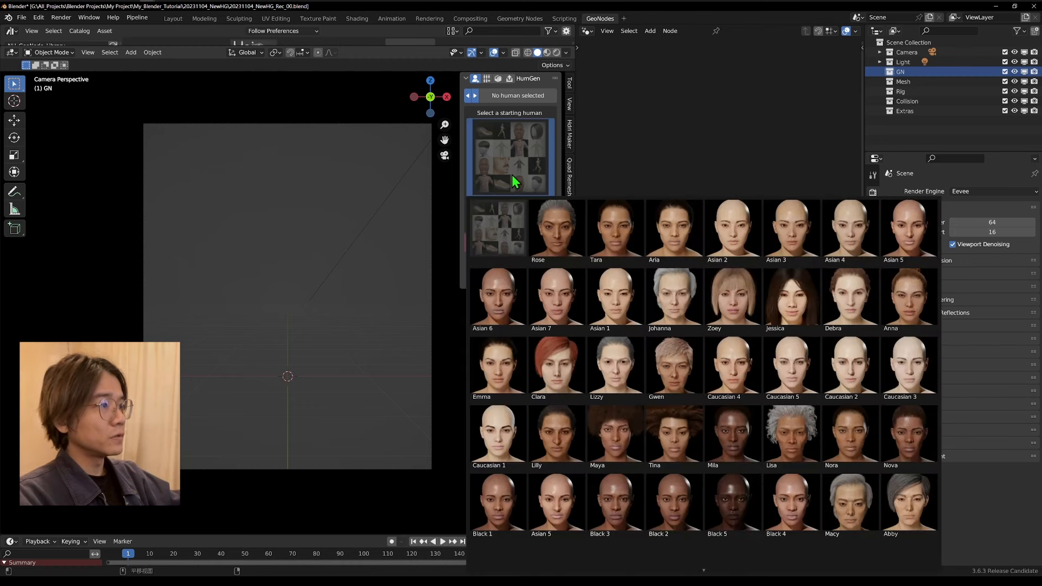
pyautogui.click(847, 228)
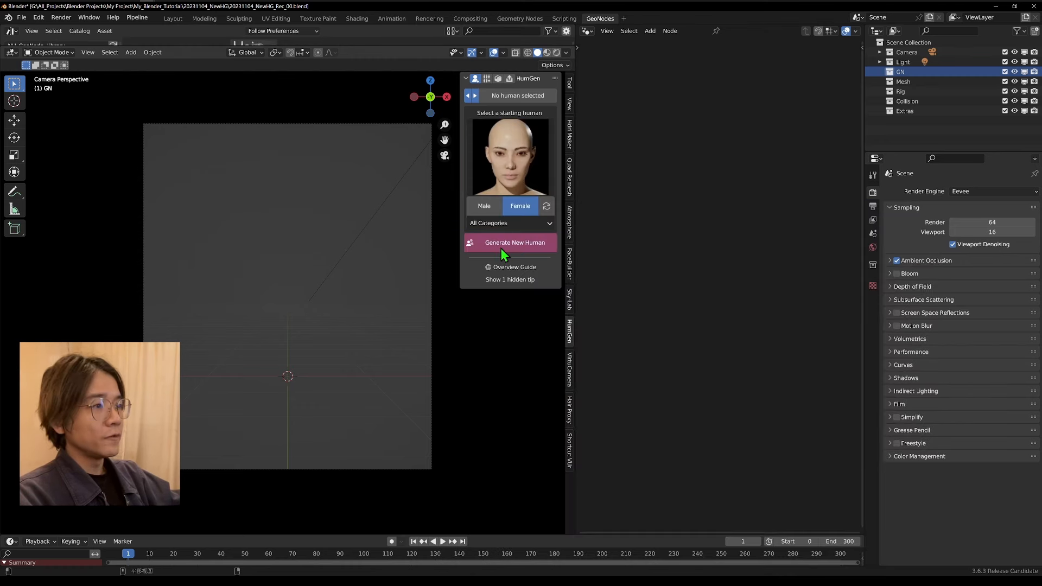
pyautogui.click(501, 248)
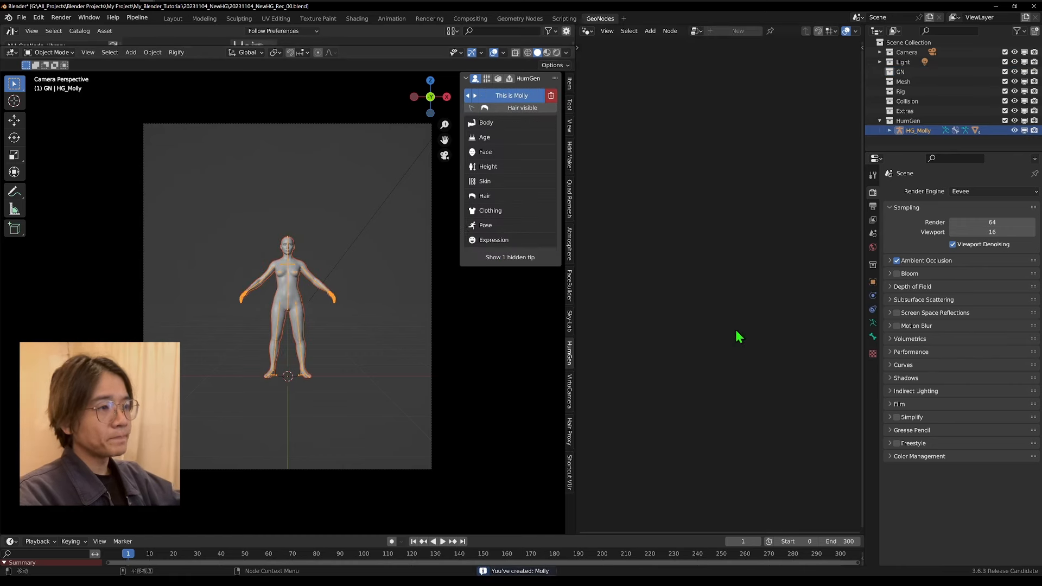
# Switch the viewport to rendered shading and view the generated human's upper body up close
pyautogui.scroll(10, 140, 103)
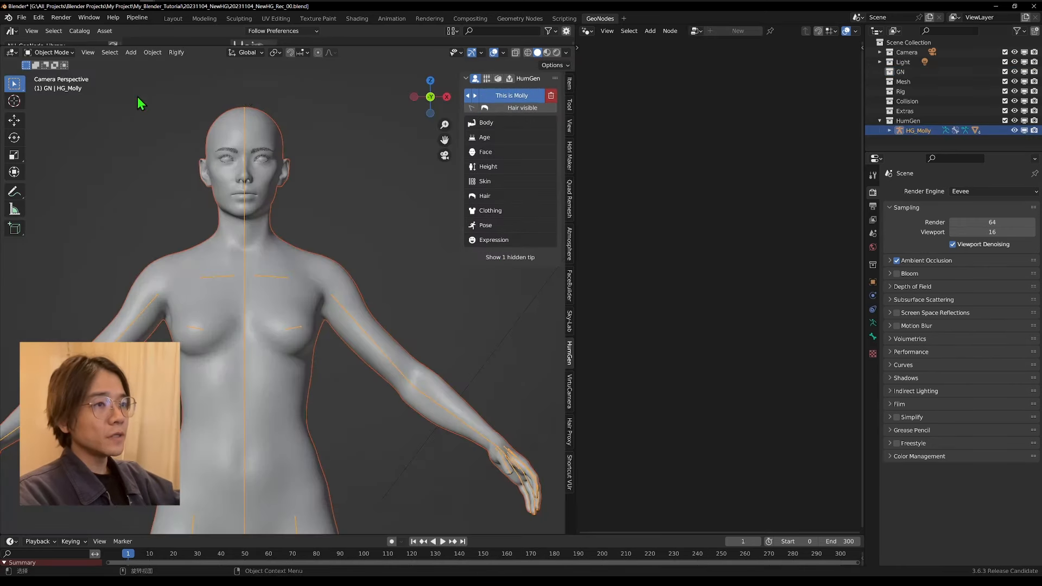
pyautogui.click(556, 52)
pyautogui.moveTo(326, 348)
pyautogui.mouseDown(button='middle')
pyautogui.moveTo(473, 342)
pyautogui.moveTo(325, 354)
pyautogui.moveTo(307, 255)
pyautogui.moveTo(333, 260)
pyautogui.mouseUp(button='middle')
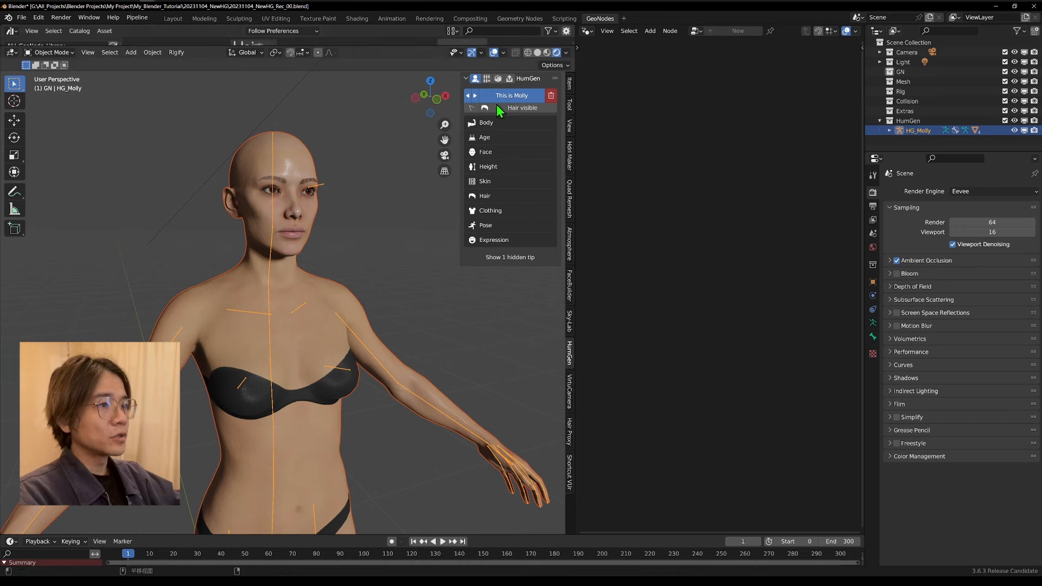
pyautogui.moveTo(383, 174); pyautogui.dragTo(349, 174, button='middle')
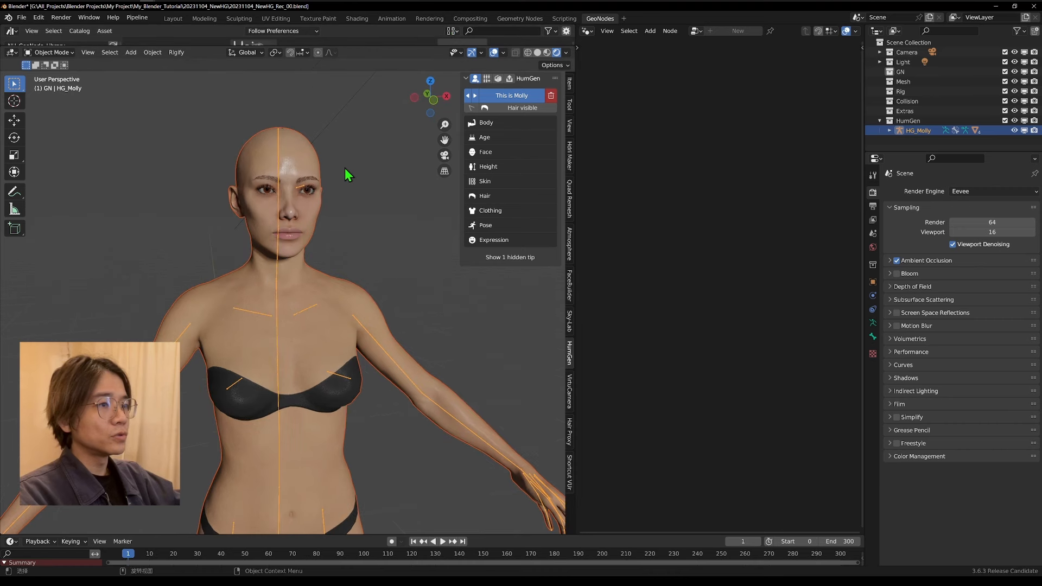
# Try the Overweight and Biceps sliders in the body settings and set Shoulder muscles to -0.48
pyautogui.click(486, 124)
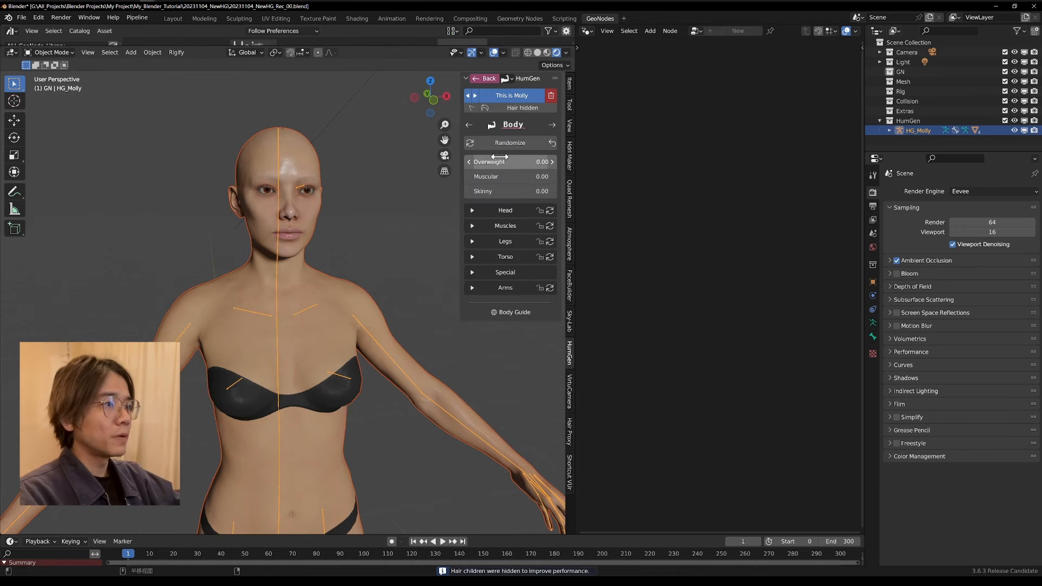
pyautogui.moveTo(493, 160)
pyautogui.mouseDown()
pyautogui.moveTo(526, 160)
pyautogui.moveTo(467, 161)
pyautogui.moveTo(493, 161)
pyautogui.mouseUp()
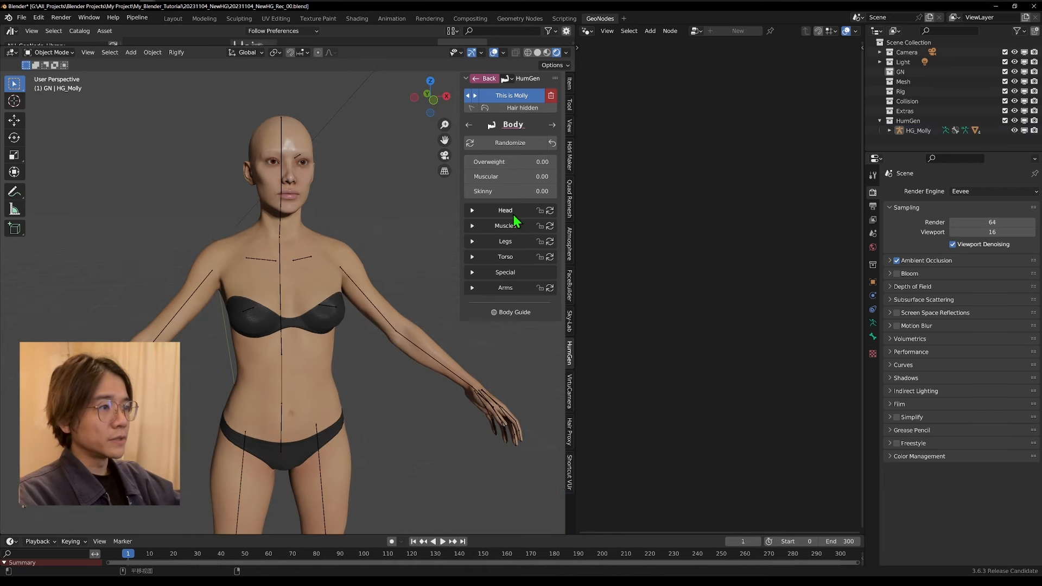
pyautogui.click(472, 210)
pyautogui.click(472, 255)
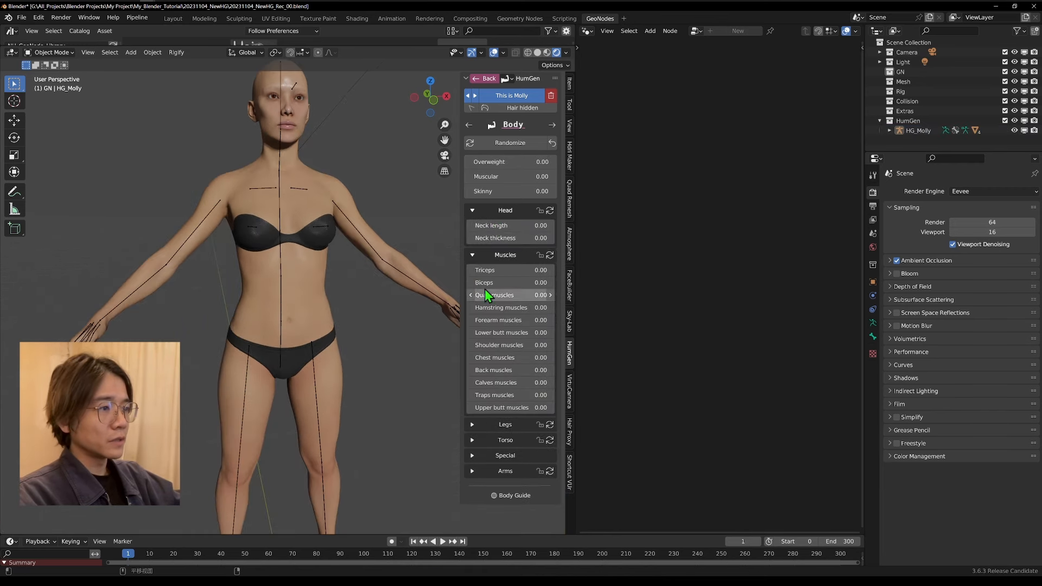
pyautogui.moveTo(488, 283)
pyautogui.mouseDown()
pyautogui.moveTo(546, 283)
pyautogui.moveTo(489, 283)
pyautogui.mouseUp()
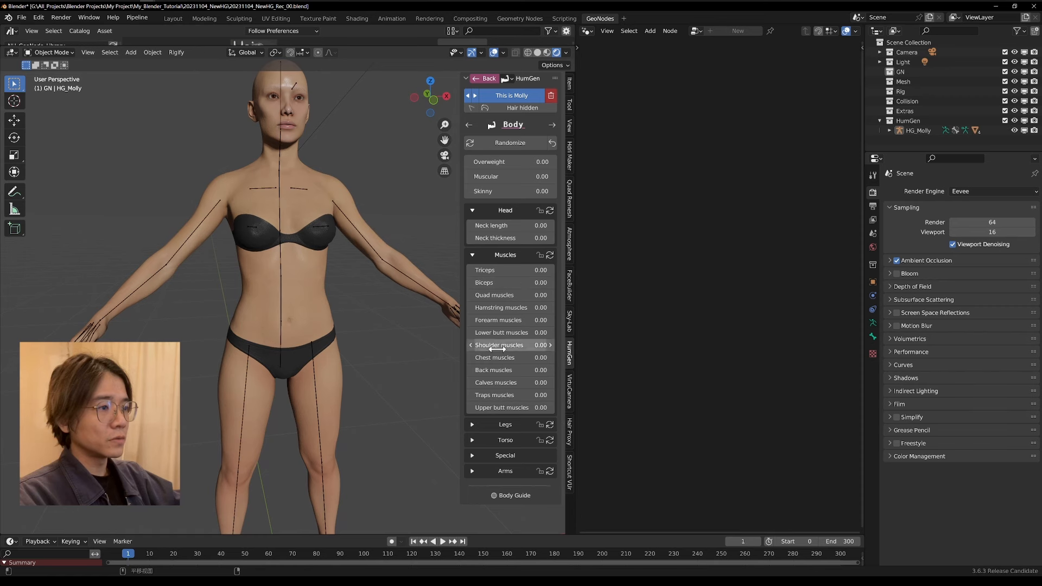
pyautogui.moveTo(496, 346); pyautogui.dragTo(558, 346)
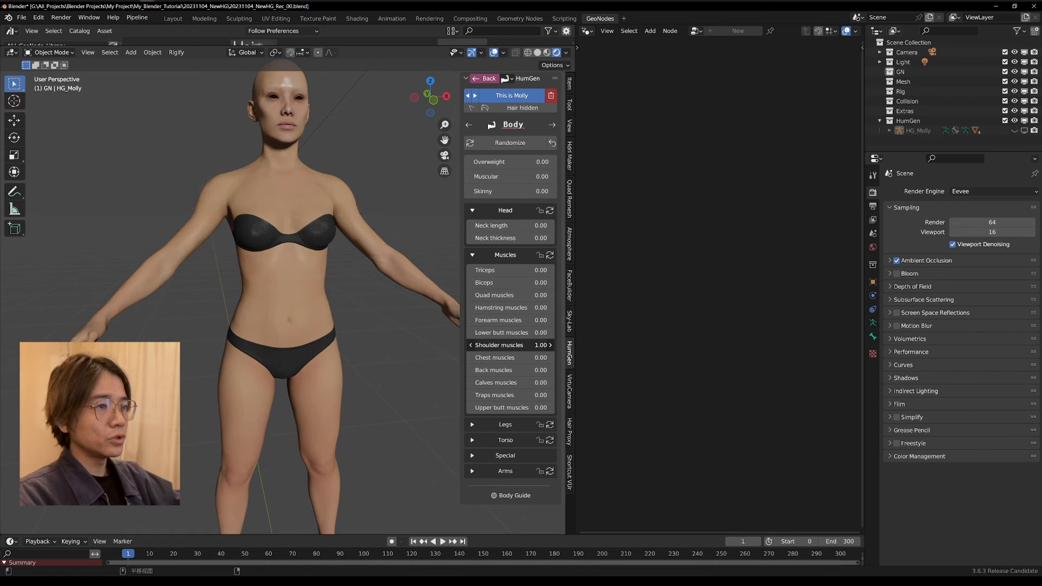
pyautogui.moveTo(558, 346); pyautogui.dragTo(467, 346)
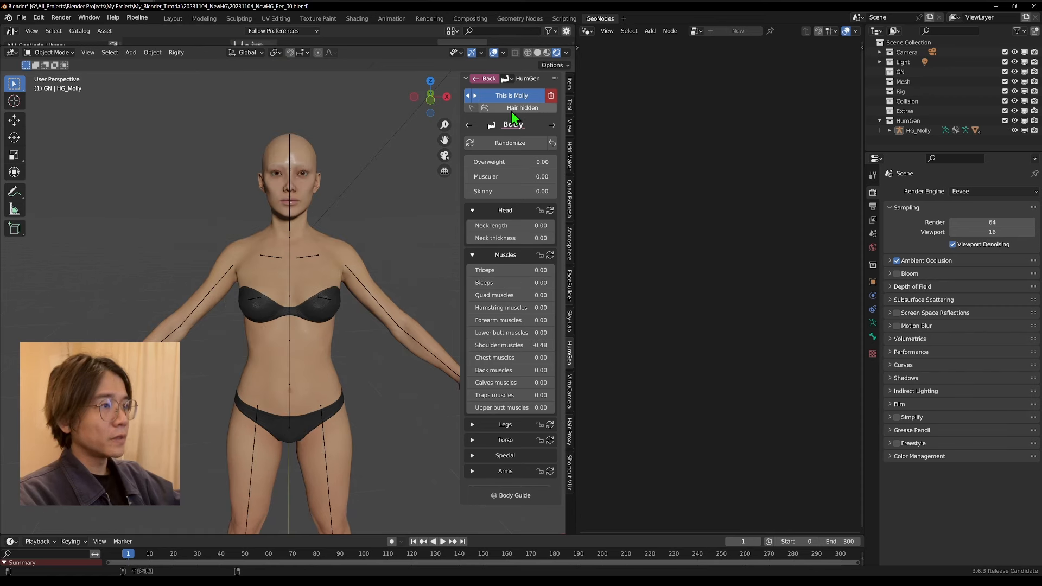
# Open the face settings and set the upper skull's vertical browridge location to 1.43
pyautogui.click(508, 79)
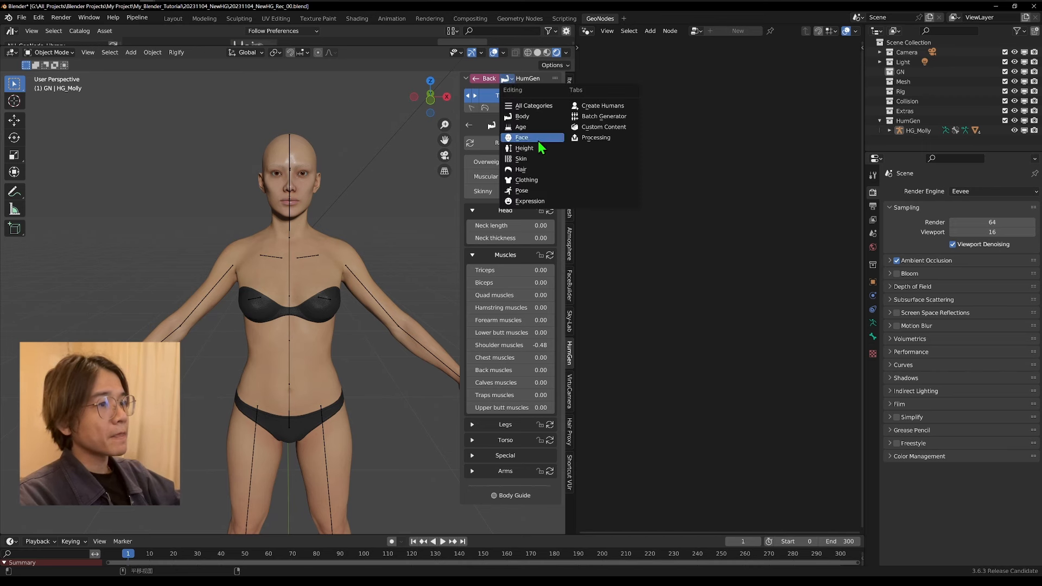
pyautogui.click(521, 137)
pyautogui.click(474, 173)
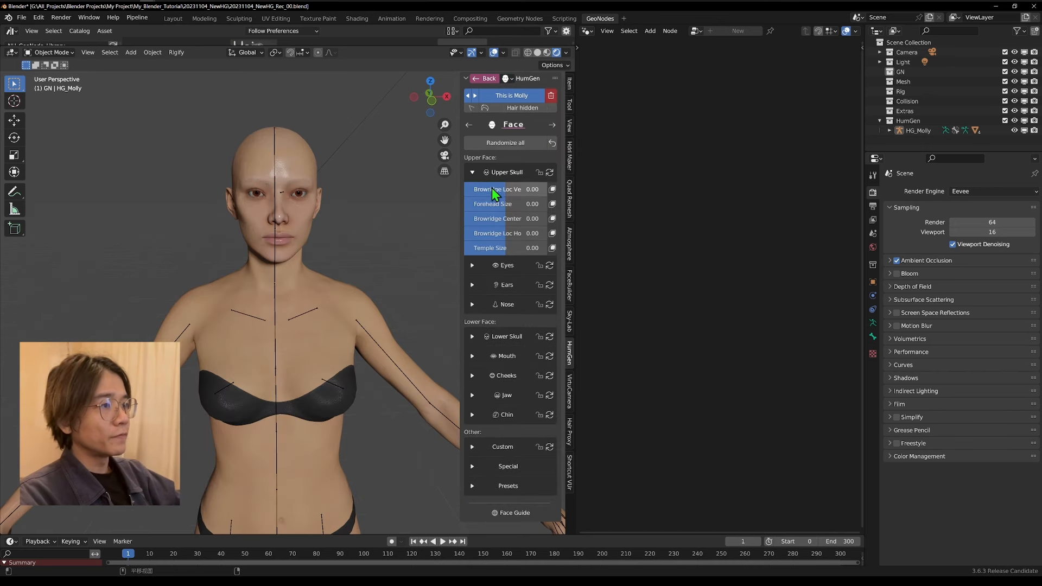
pyautogui.moveTo(496, 190); pyautogui.dragTo(535, 189)
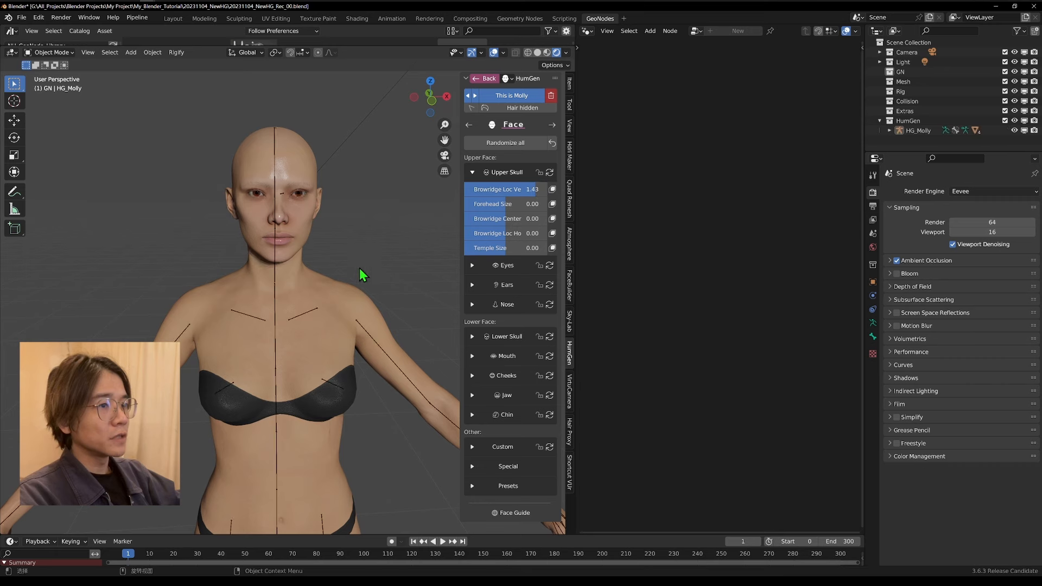
# Set the lower skull's vertical muzzle location to -1.83, checking the face from several angles
pyautogui.moveTo(357, 268); pyautogui.dragTo(362, 213, button='middle')
pyautogui.click(472, 337)
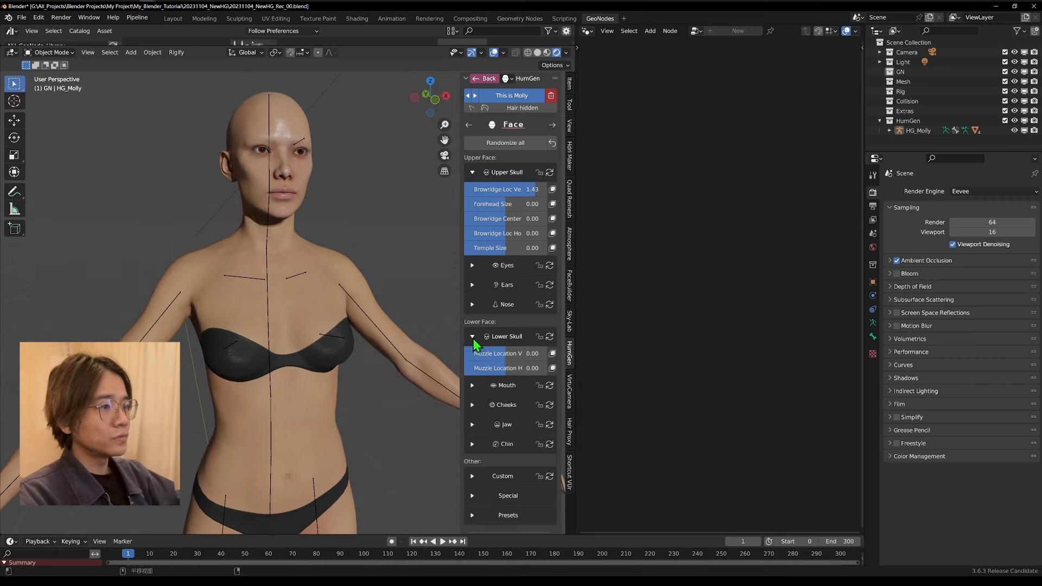
pyautogui.moveTo(483, 353)
pyautogui.mouseDown()
pyautogui.moveTo(521, 354)
pyautogui.moveTo(466, 356)
pyautogui.moveTo(480, 356)
pyautogui.mouseUp()
pyautogui.moveTo(331, 237); pyautogui.dragTo(271, 243, button='middle')
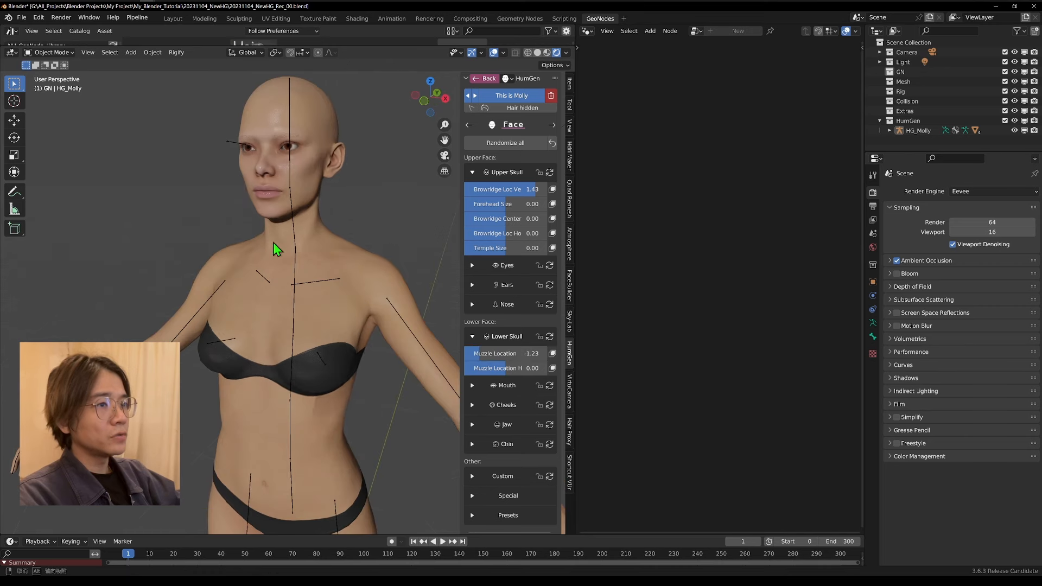
pyautogui.keyDown('shift'); pyautogui.moveTo(413, 216); pyautogui.dragTo(450, 247, button='middle'); pyautogui.keyUp('shift')
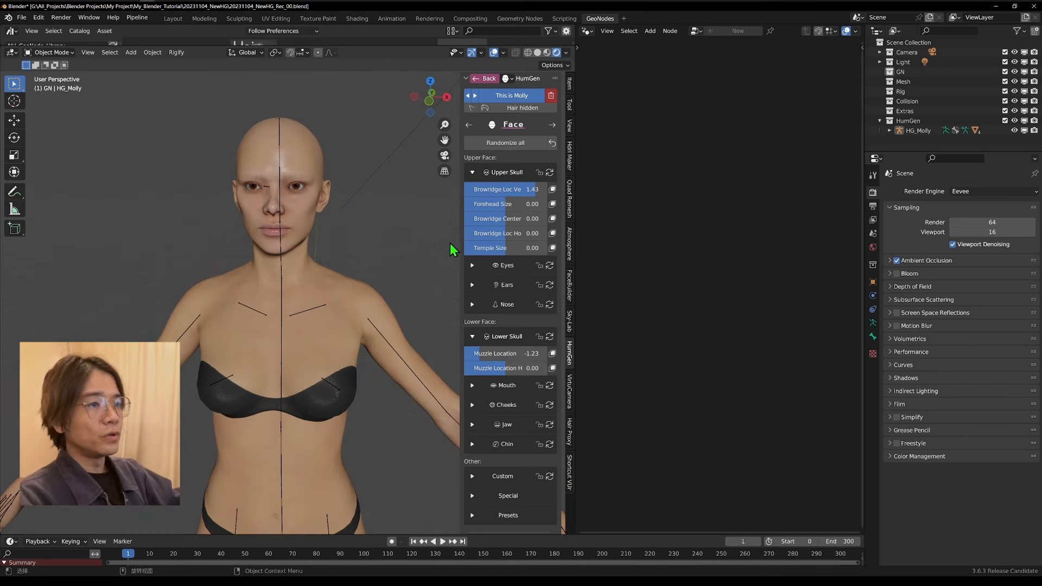
pyautogui.moveTo(479, 353); pyautogui.dragTo(475, 353)
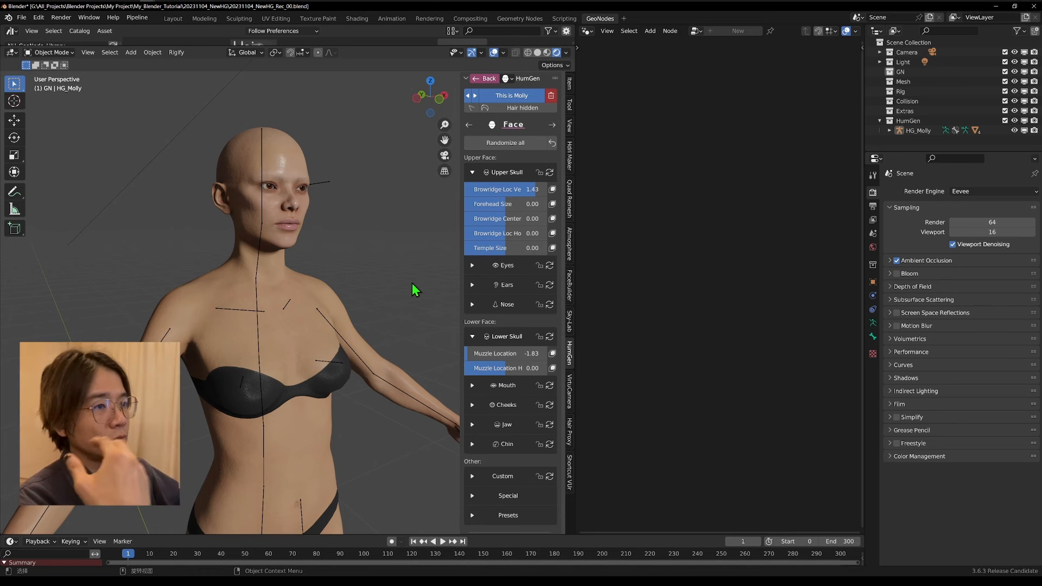
# Set the upper skull's Browridge Center to -0.47 and the Eye Distance to -0.22
pyautogui.moveTo(510, 218)
pyautogui.mouseDown()
pyautogui.moveTo(540, 218)
pyautogui.moveTo(503, 220)
pyautogui.mouseUp()
pyautogui.click(486, 266)
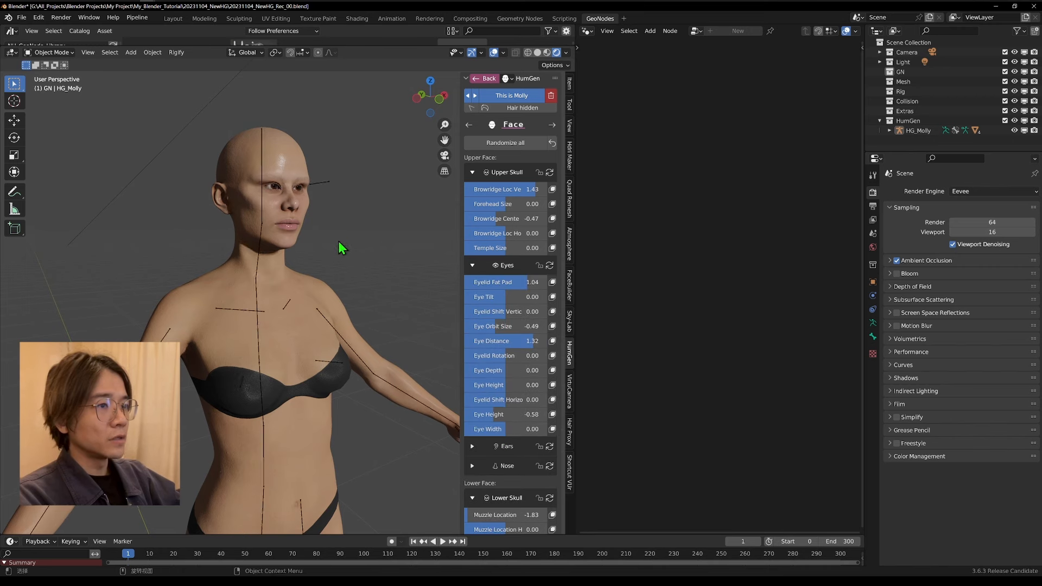
pyautogui.moveTo(337, 241); pyautogui.dragTo(215, 129, button='middle')
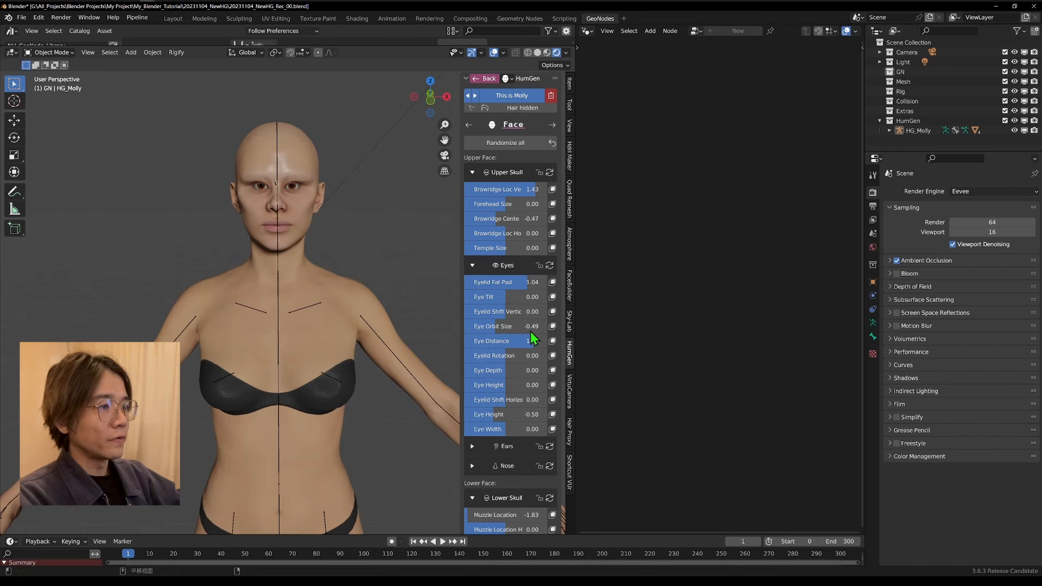
pyautogui.moveTo(532, 338); pyautogui.dragTo(504, 348)
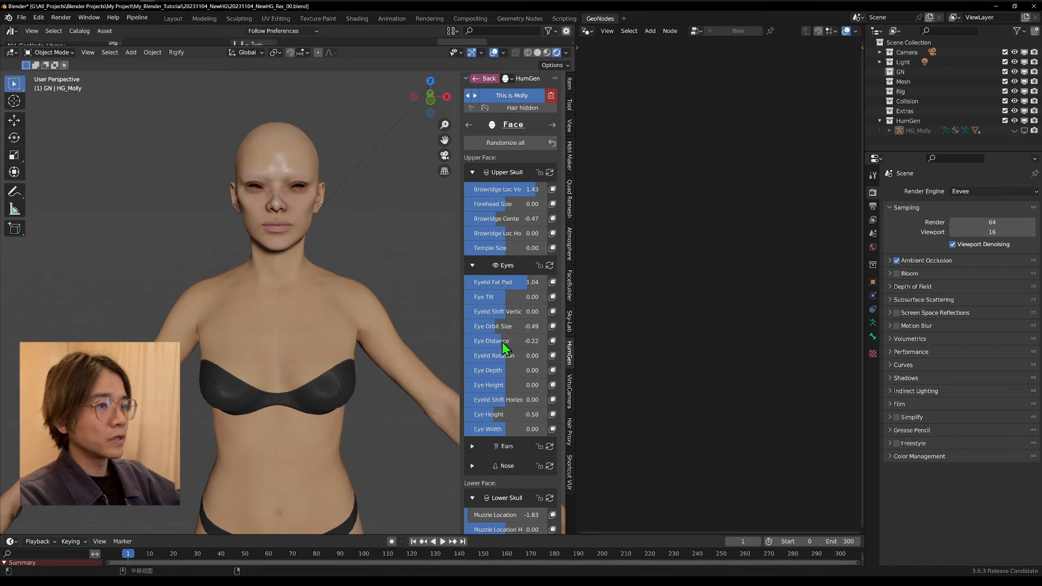
pyautogui.moveTo(242, 223); pyautogui.dragTo(502, 337, button='middle')
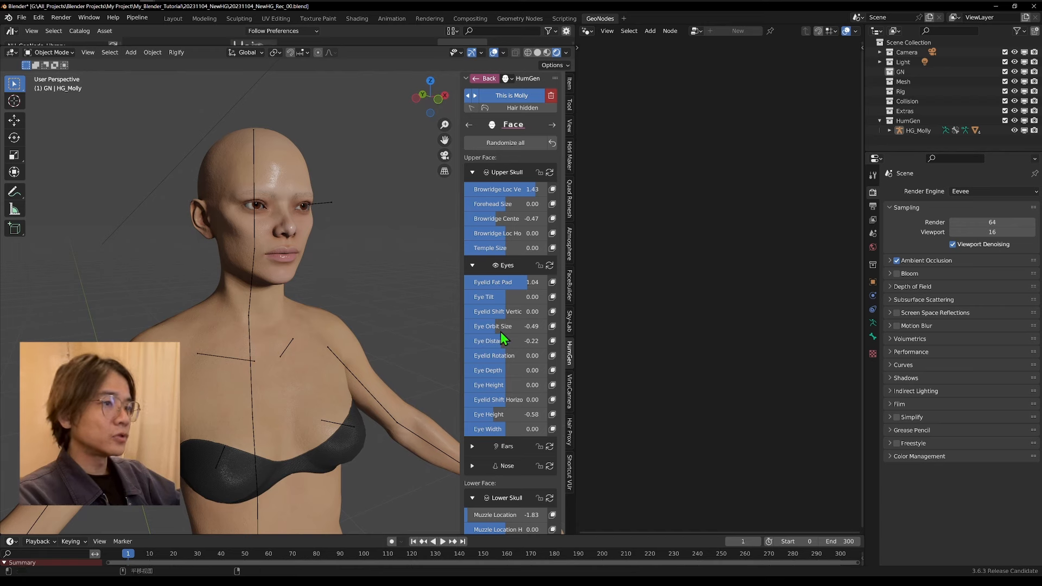
# Give the human pointed ears by setting the custom face shape Elf Test to 1.14
pyautogui.scroll(-8, 504, 337)
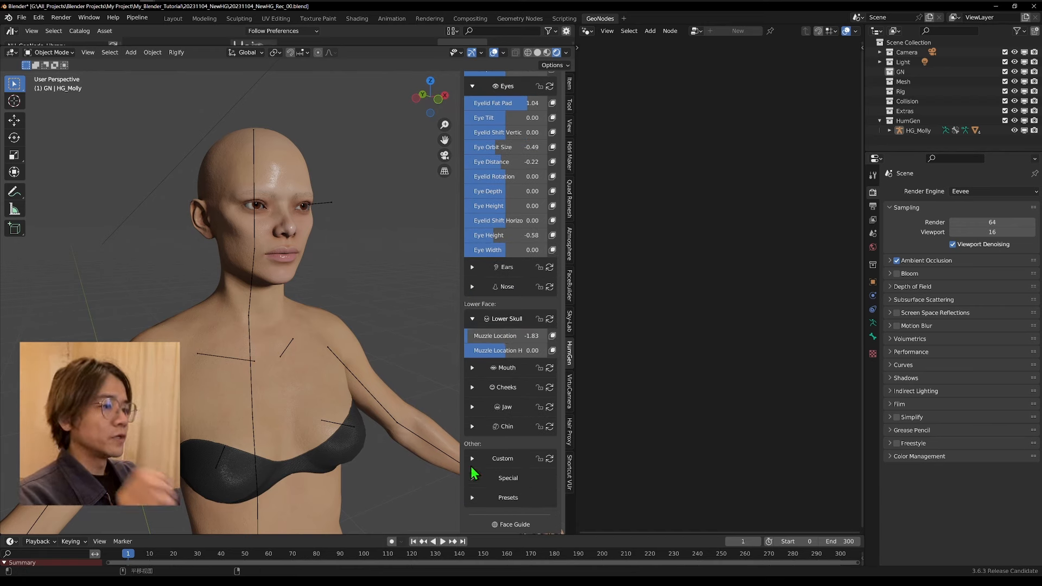
pyautogui.click(472, 460)
pyautogui.scroll(-5, 493, 424)
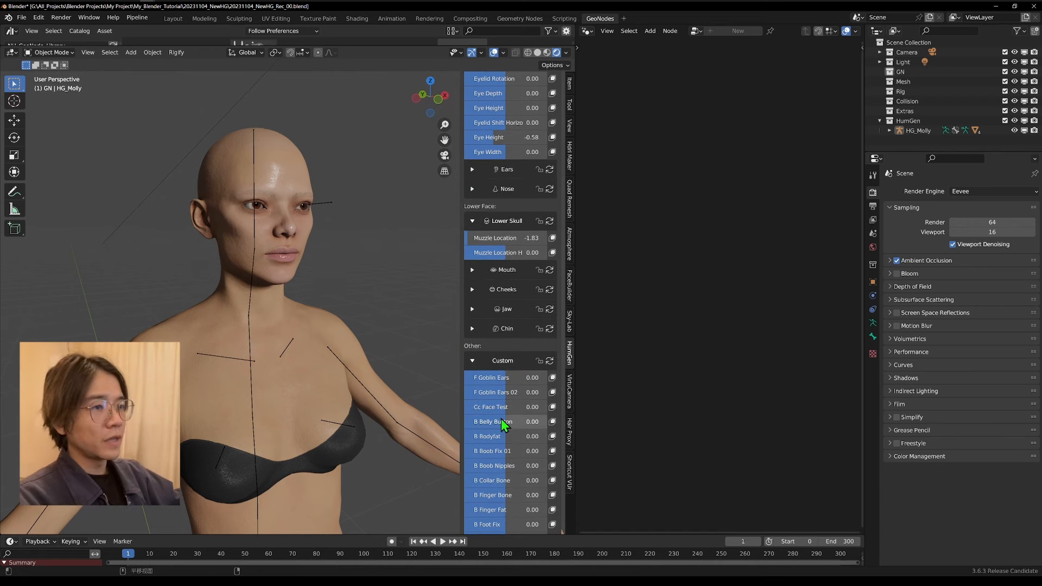
pyautogui.moveTo(338, 373); pyautogui.dragTo(331, 237, button='middle')
pyautogui.scroll(-2, 501, 504)
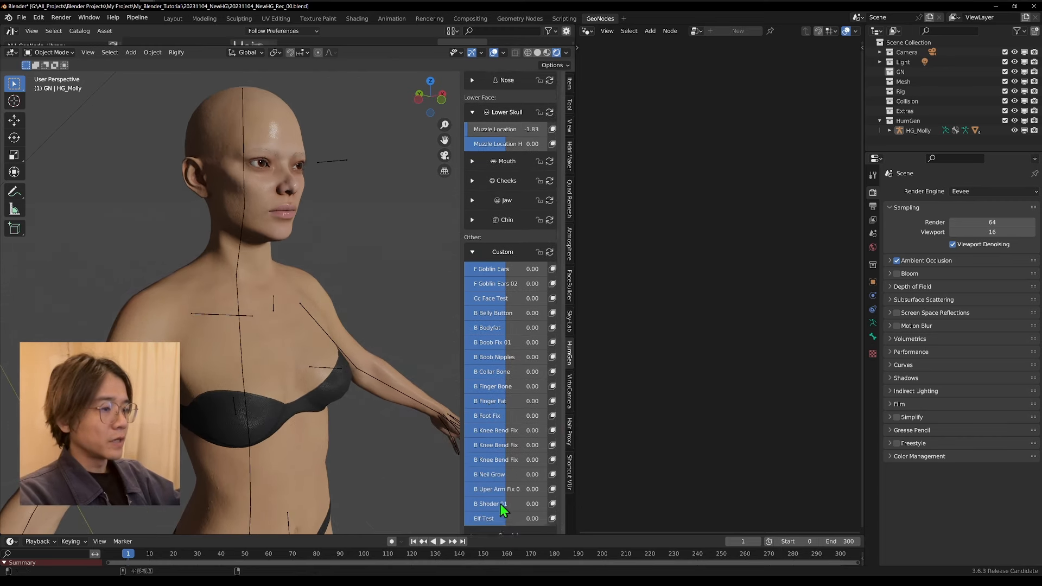
pyautogui.moveTo(492, 498); pyautogui.dragTo(535, 497)
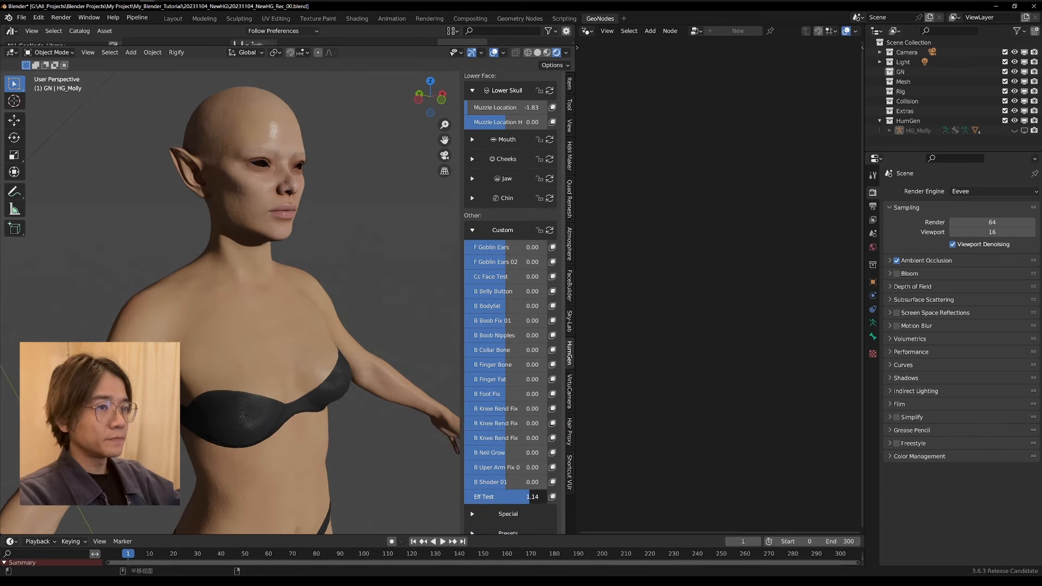
pyautogui.moveTo(336, 347); pyautogui.dragTo(212, 172, button='middle')
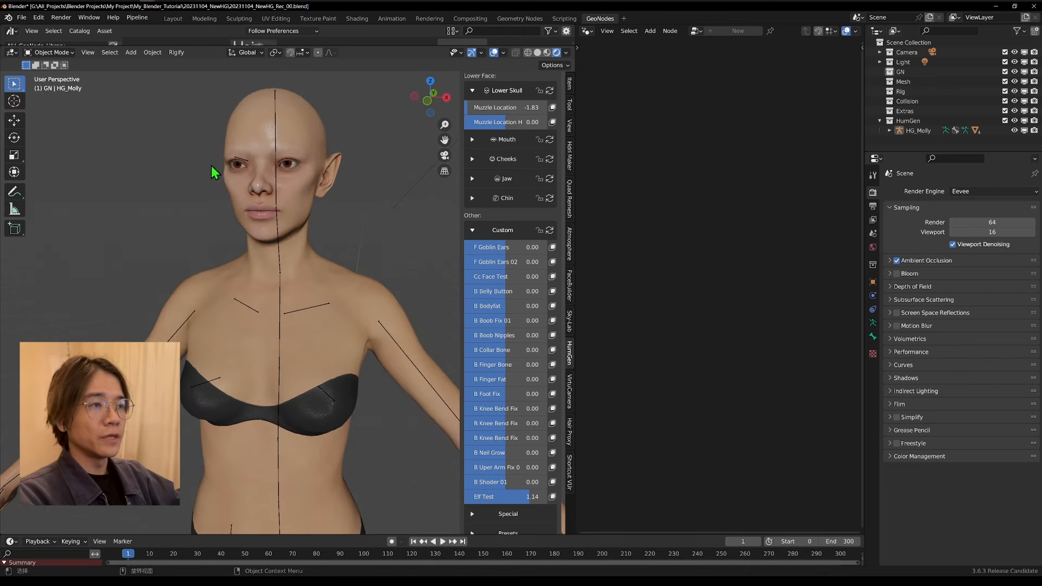
# Reshape the feet by setting the custom shape B Foot Fix to 1.45, checking the legs and the whole body
pyautogui.keyDown('shift'); pyautogui.moveTo(445, 418); pyautogui.dragTo(360, 60, button='middle'); pyautogui.keyUp('shift')
pyautogui.moveTo(351, 453); pyautogui.dragTo(228, 440, button='middle')
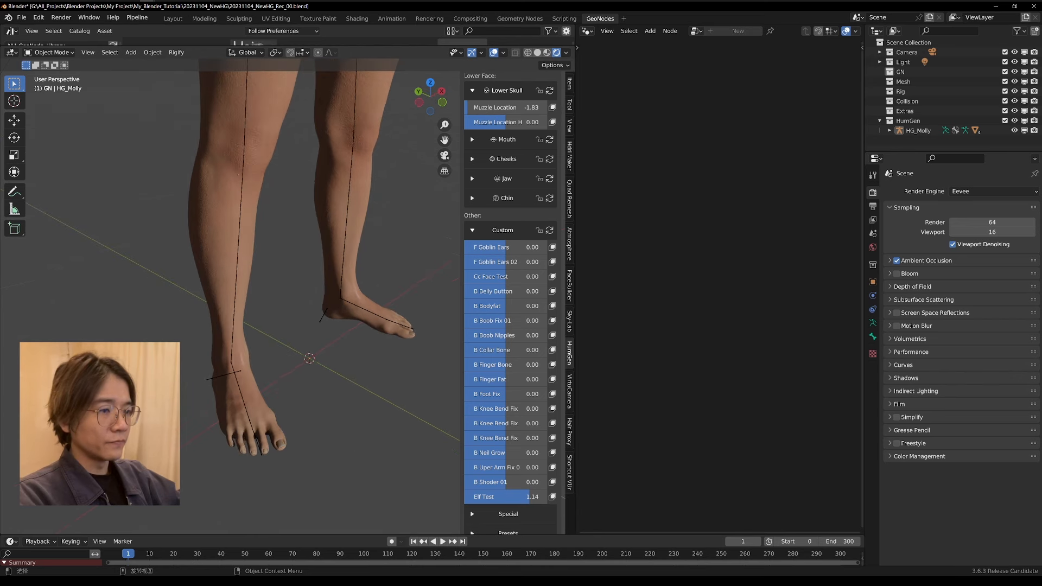
pyautogui.moveTo(297, 448)
pyautogui.mouseDown(button='middle')
pyautogui.moveTo(326, 445)
pyautogui.moveTo(302, 462)
pyautogui.mouseUp(button='middle')
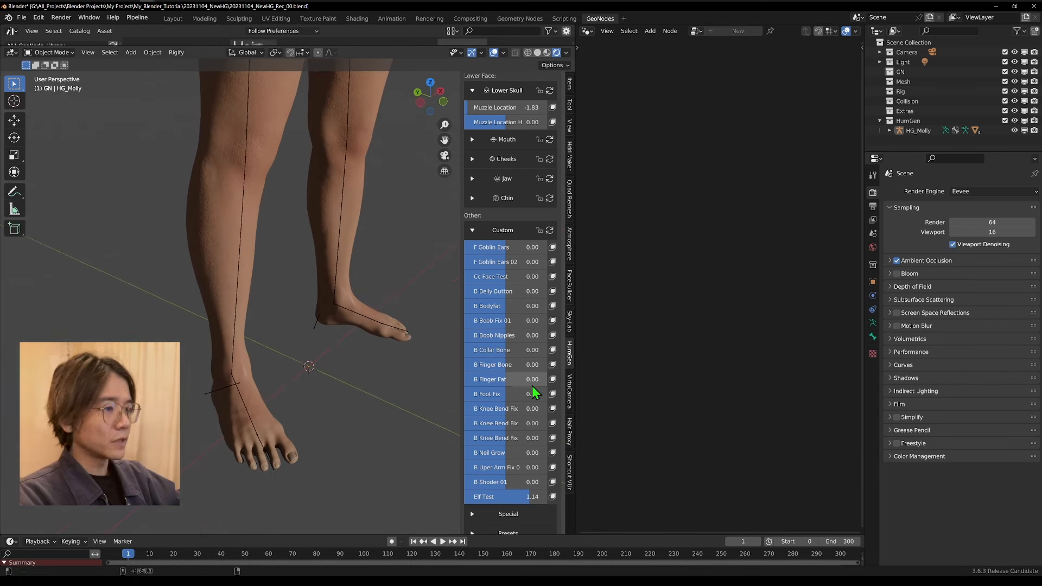
pyautogui.moveTo(535, 392); pyautogui.dragTo(548, 392)
pyautogui.moveTo(349, 400); pyautogui.dragTo(242, 398, button='middle')
pyautogui.moveTo(305, 506); pyautogui.dragTo(259, 453, button='middle')
pyautogui.scroll(-6, 258, 453)
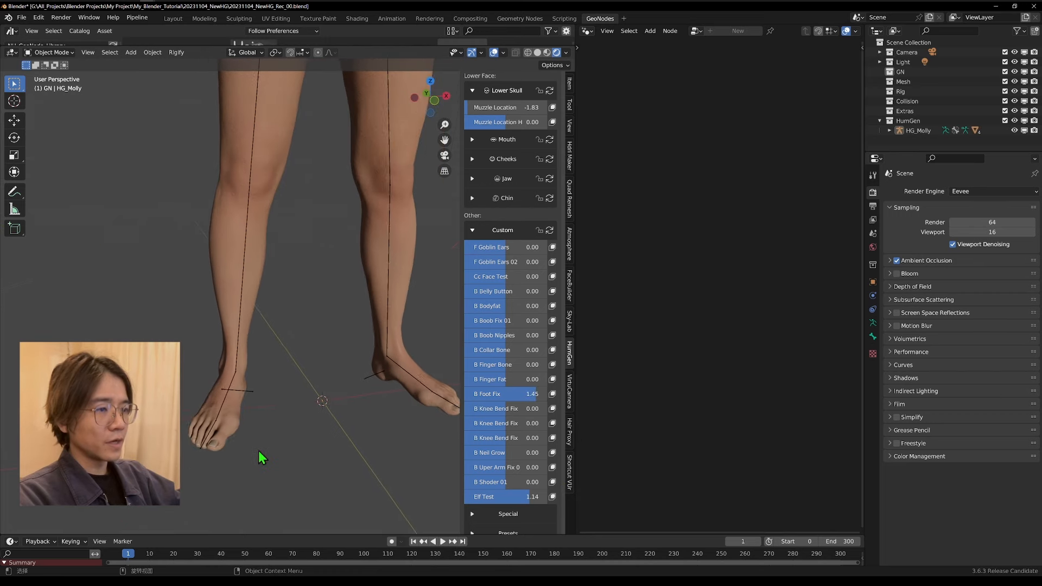
pyautogui.keyDown('shift'); pyautogui.moveTo(282, 315); pyautogui.dragTo(288, 484, button='middle'); pyautogui.keyUp('shift')
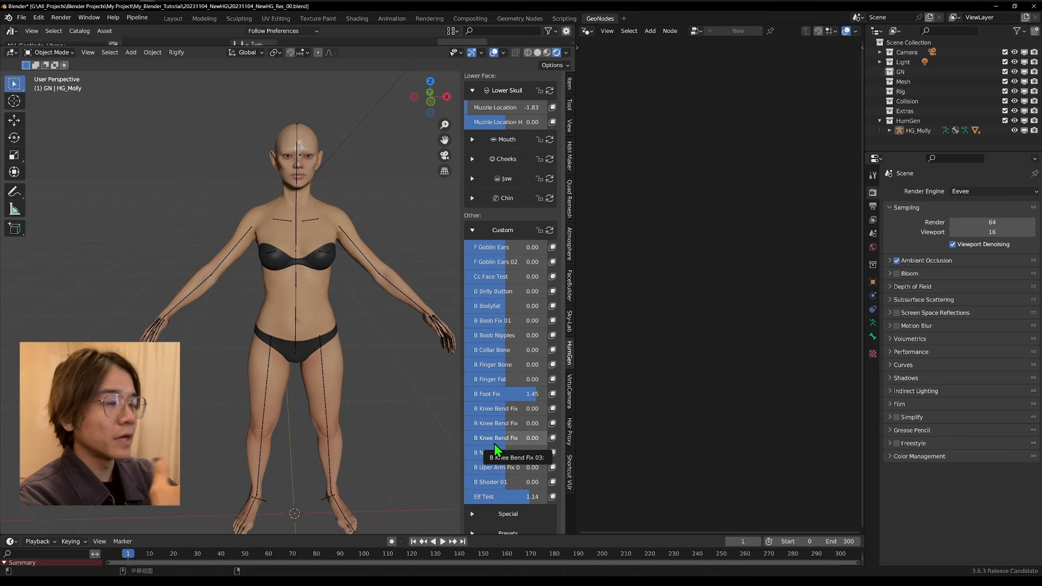
pyautogui.moveTo(446, 250); pyautogui.dragTo(441, 210, button='middle')
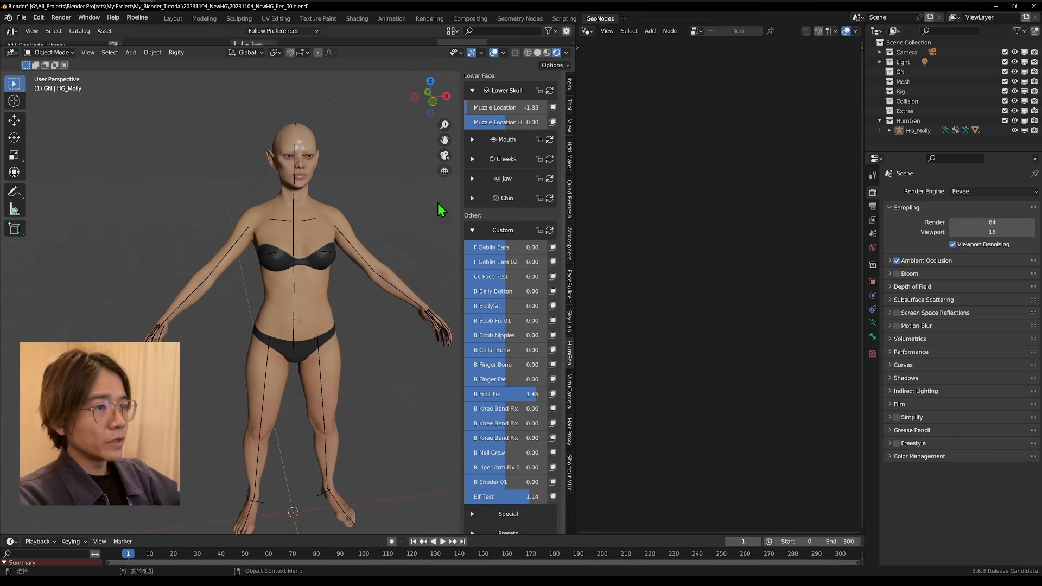
# Lock the custom face shapes with Elf Test at -0.01 and randomize all face settings several times
pyautogui.scroll(2, 482, 297)
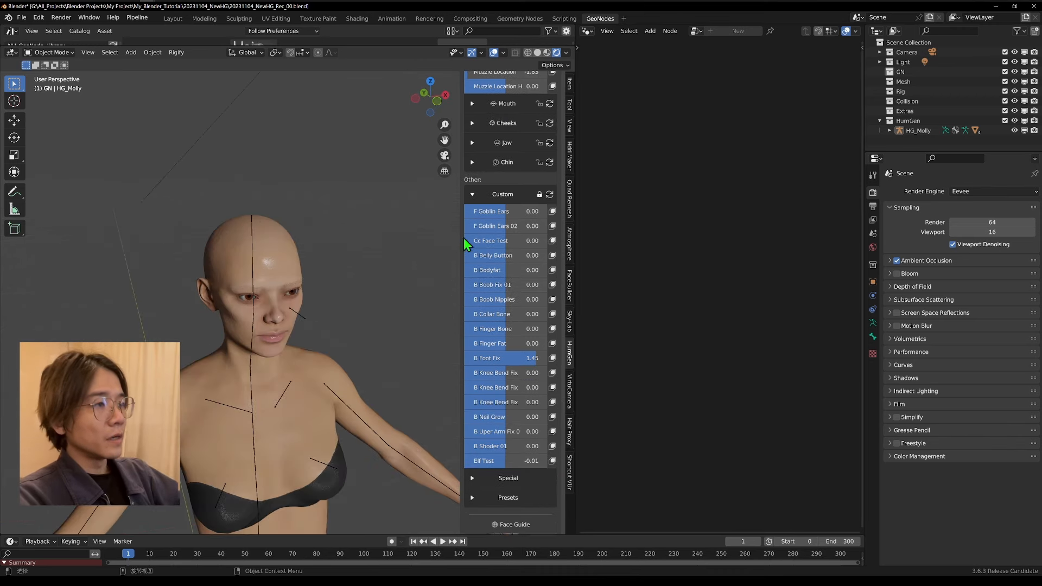
pyautogui.scroll(9, 502, 171)
pyautogui.scroll(8, 518, 159)
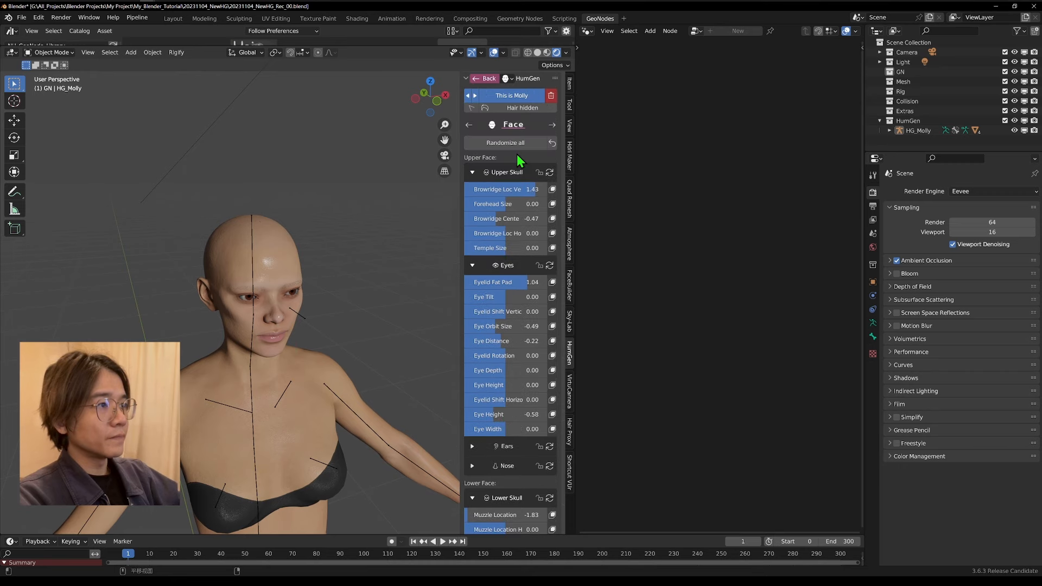
pyautogui.keyDown('shift'); pyautogui.moveTo(263, 274); pyautogui.dragTo(381, 212, button='middle'); pyautogui.keyUp('shift')
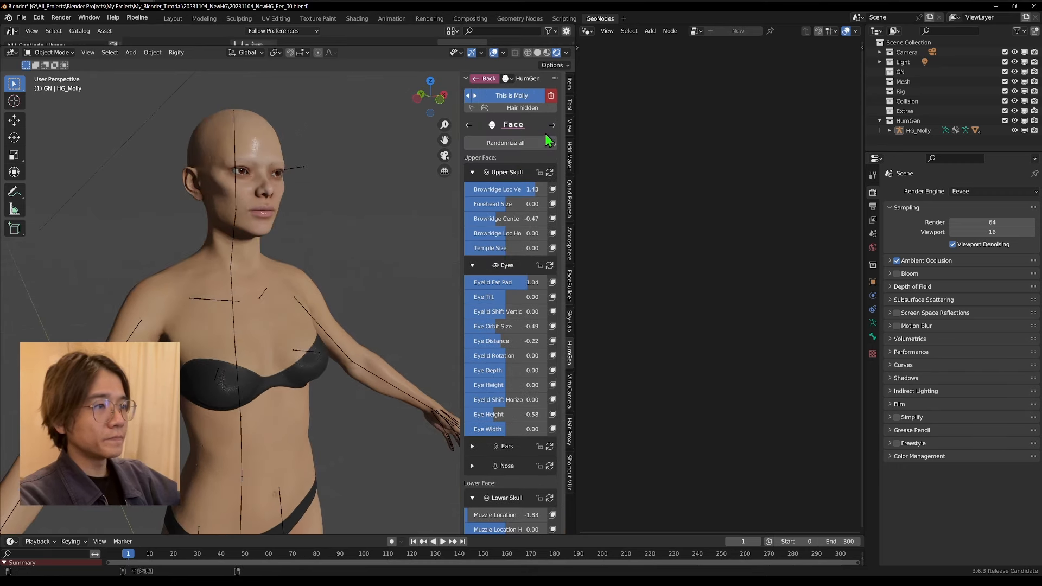
pyautogui.click(525, 142)
pyautogui.click(529, 142)
pyautogui.click(521, 144)
pyautogui.click(523, 145)
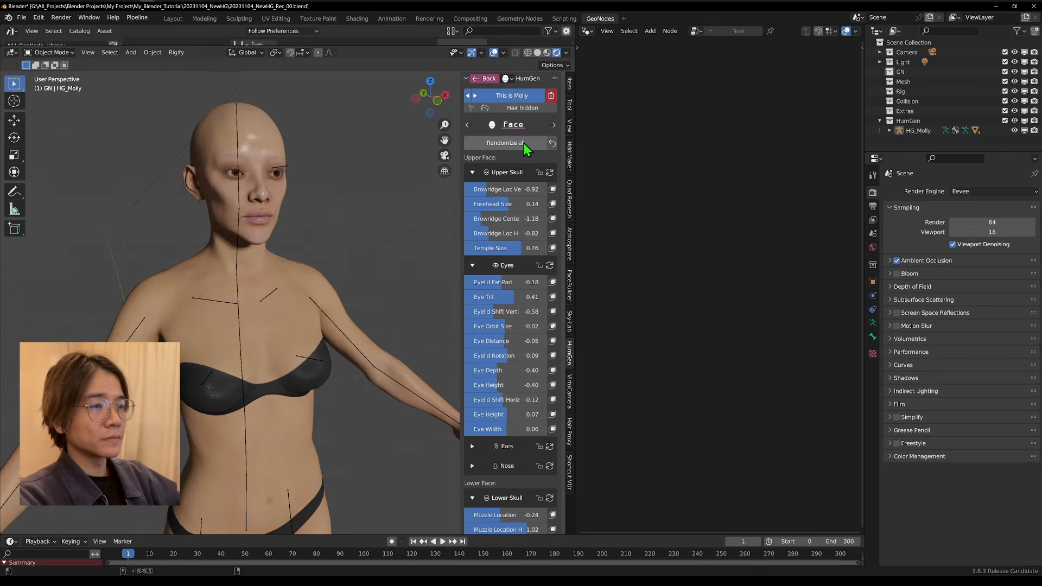
# Set Eye Tilt to 0.98, Eyelid Shift Vertical to 0.33, the lower Eye Height entry to -0.53 and Eye Width to -0.29
pyautogui.scroll(-2, 489, 262)
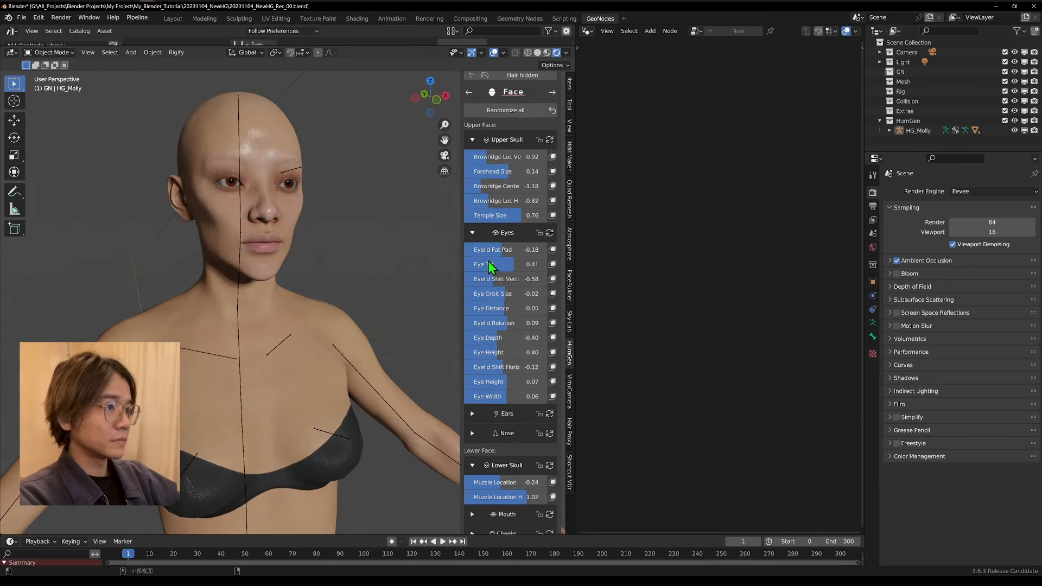
pyautogui.moveTo(493, 308); pyautogui.dragTo(496, 308)
pyautogui.moveTo(499, 382); pyautogui.dragTo(455, 382)
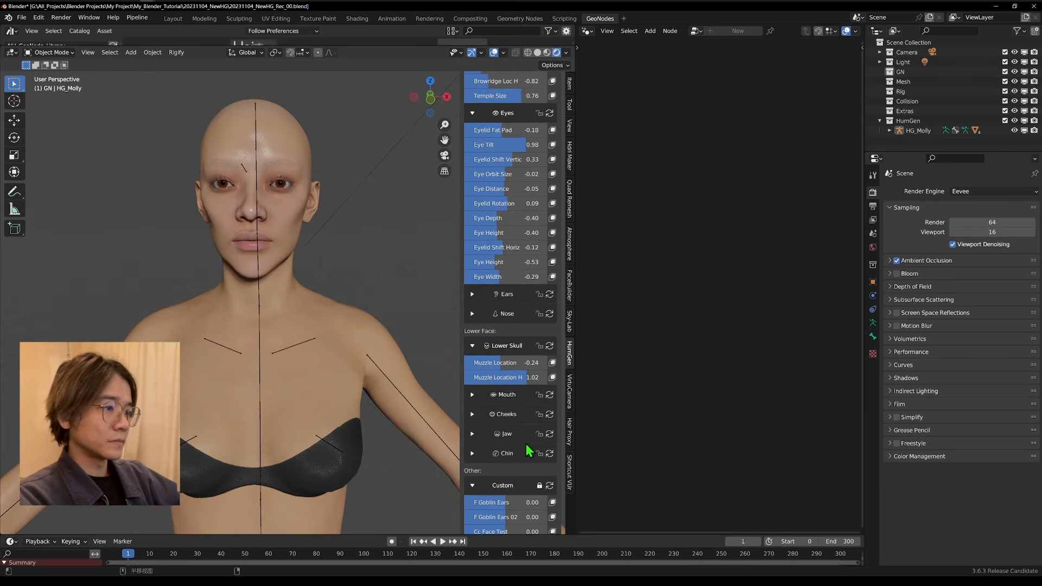
# Set the upper skull's vertical browridge location to 1.17, Forehead Size to 1.13, Browridge Center to -0.83 and horizontal browridge location to 0.48, then collapse the sections
pyautogui.scroll(-6, 510, 298)
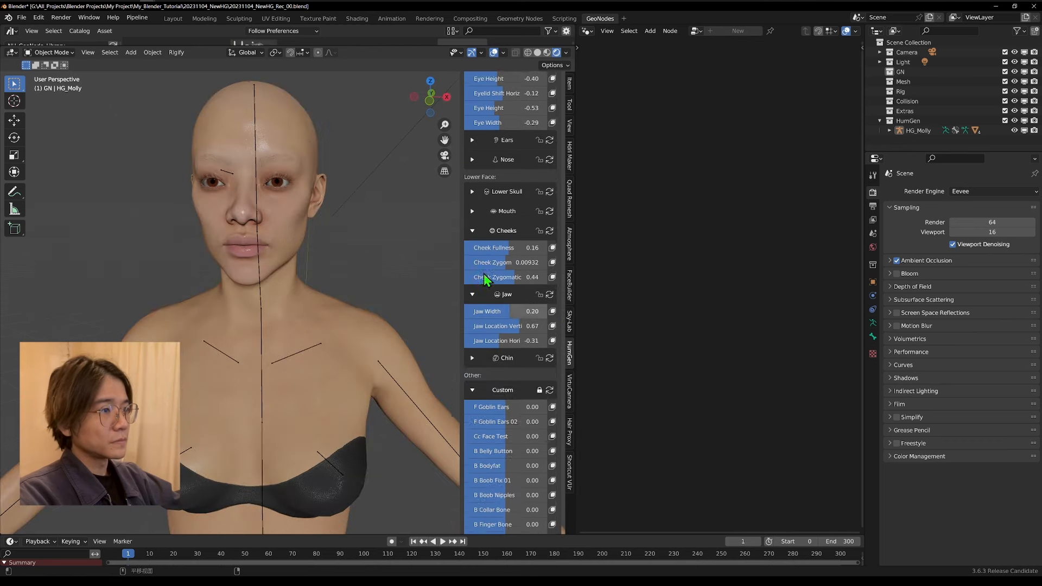
pyautogui.scroll(1, 485, 280)
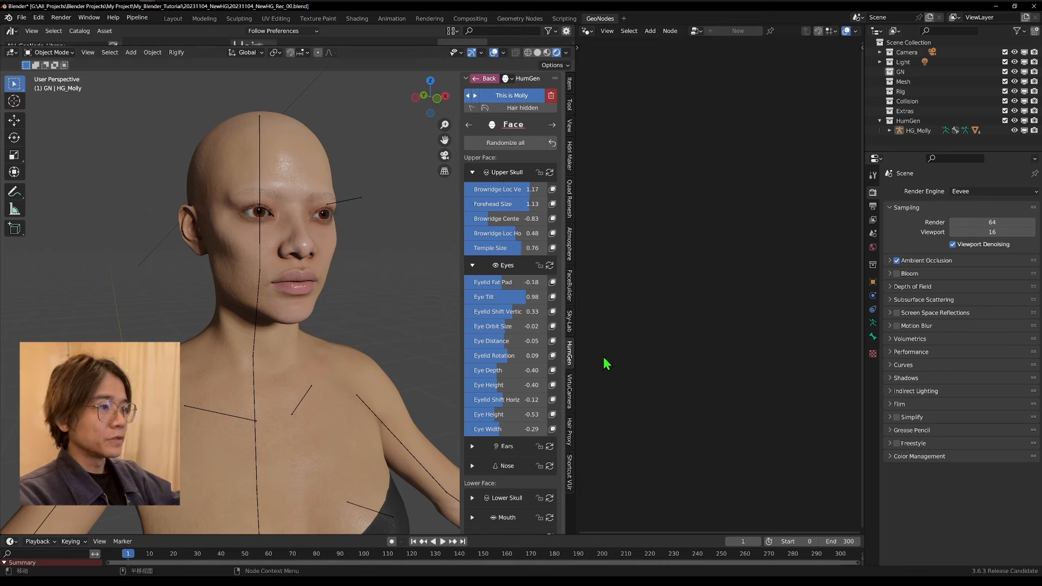
pyautogui.click(473, 172)
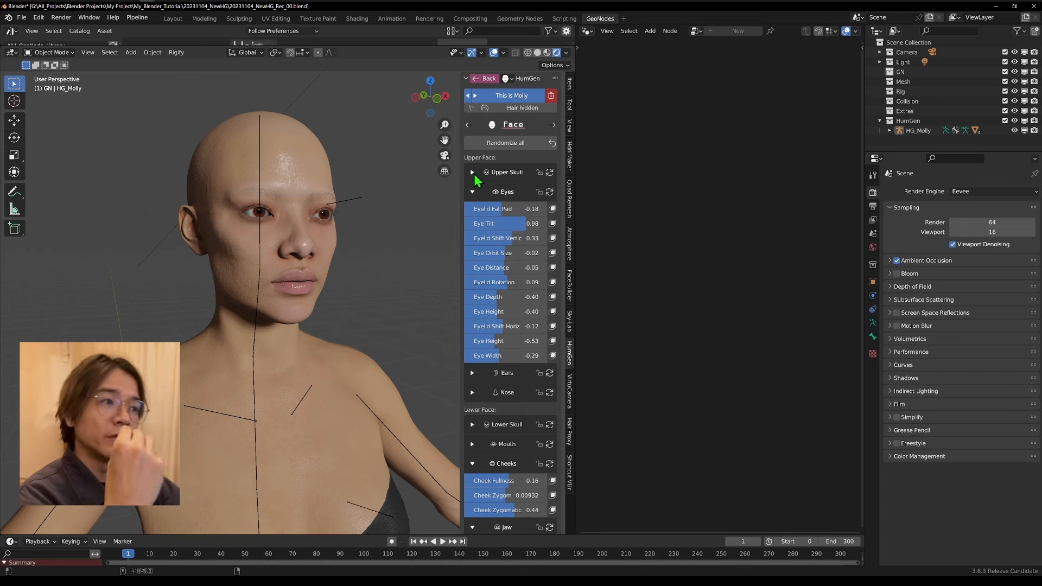
pyautogui.click(472, 192)
# Open the skin settings and apply the pale texture set 01 to the human
pyautogui.click(508, 79)
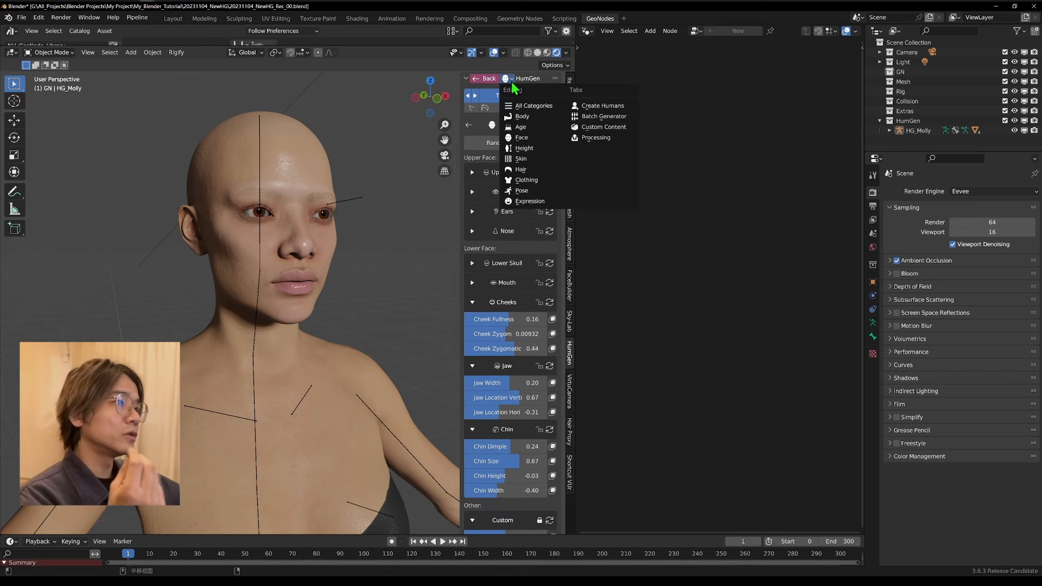
pyautogui.click(530, 159)
pyautogui.click(497, 205)
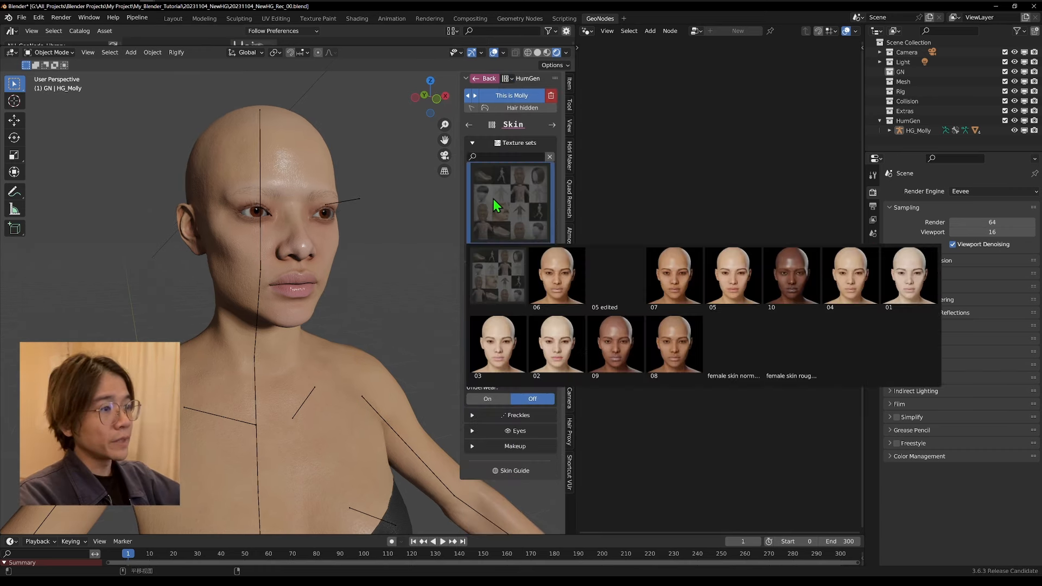
pyautogui.click(911, 276)
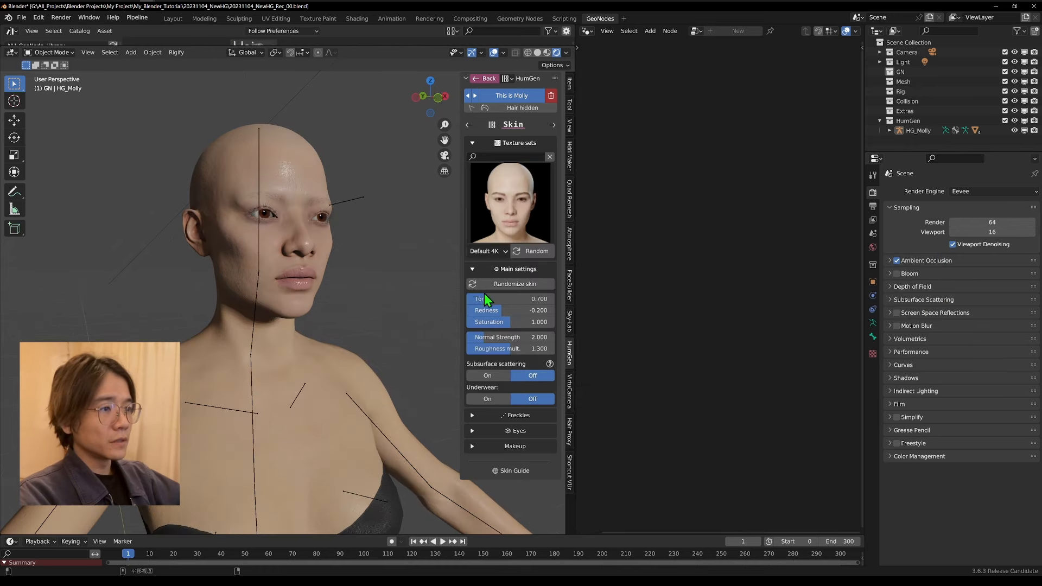
# Set the skin's Tone to 0.816, Redness to -0.139, Saturation to 1.196 and Normal Strength to 1.939
pyautogui.moveTo(490, 299); pyautogui.dragTo(503, 322)
pyautogui.scroll(1, 314, 264)
pyautogui.moveTo(314, 264)
pyautogui.mouseDown(button='middle')
pyautogui.moveTo(293, 269)
pyautogui.moveTo(310, 265)
pyautogui.mouseUp(button='middle')
pyautogui.moveTo(513, 338)
pyautogui.mouseDown()
pyautogui.moveTo(535, 338)
pyautogui.moveTo(512, 337)
pyautogui.mouseUp()
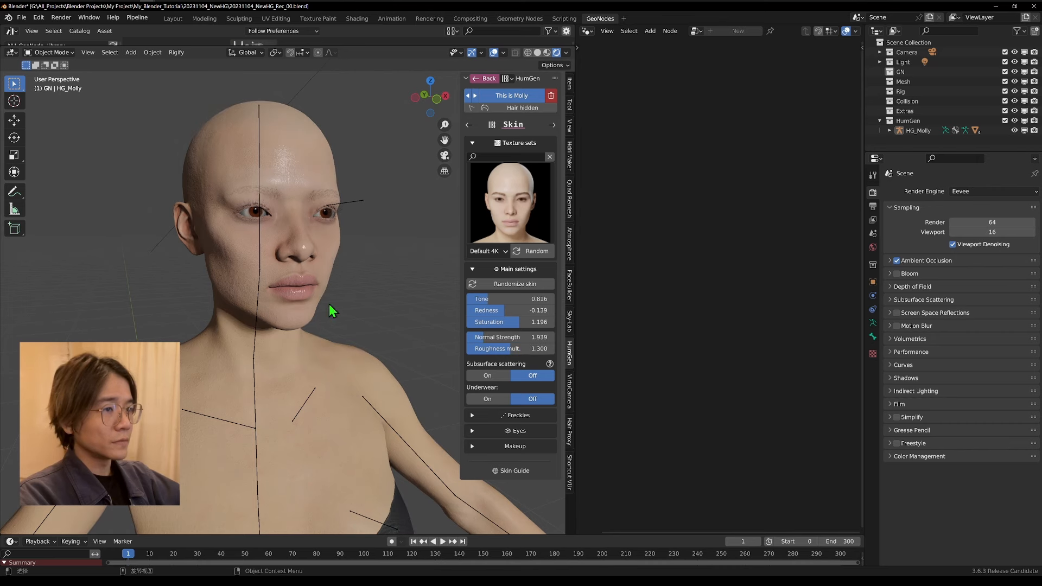
# Turn on subsurface scattering for the skin and switch the render engine to Cycles
pyautogui.click(488, 377)
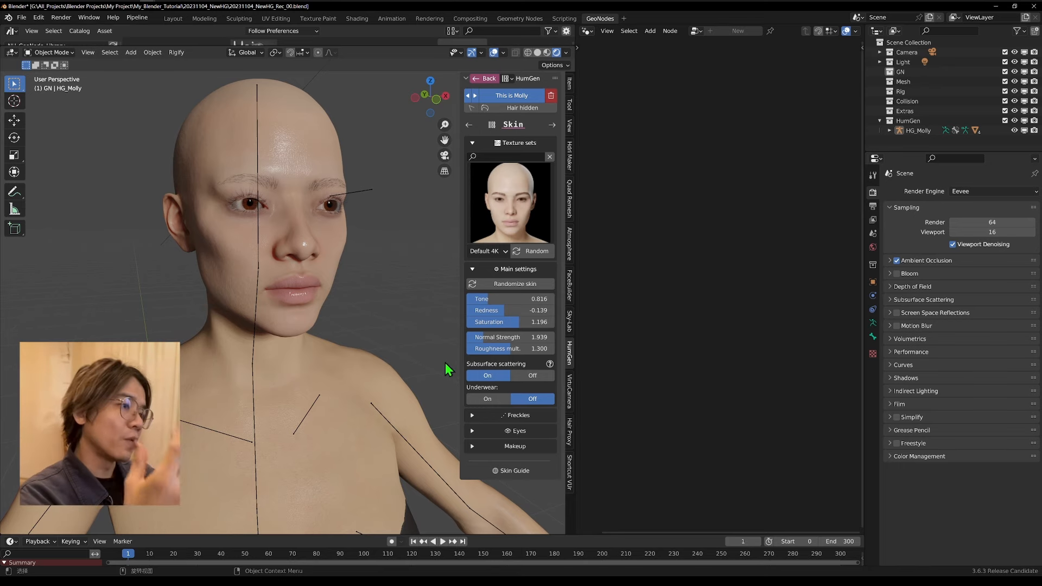
pyautogui.click(977, 191)
pyautogui.click(971, 228)
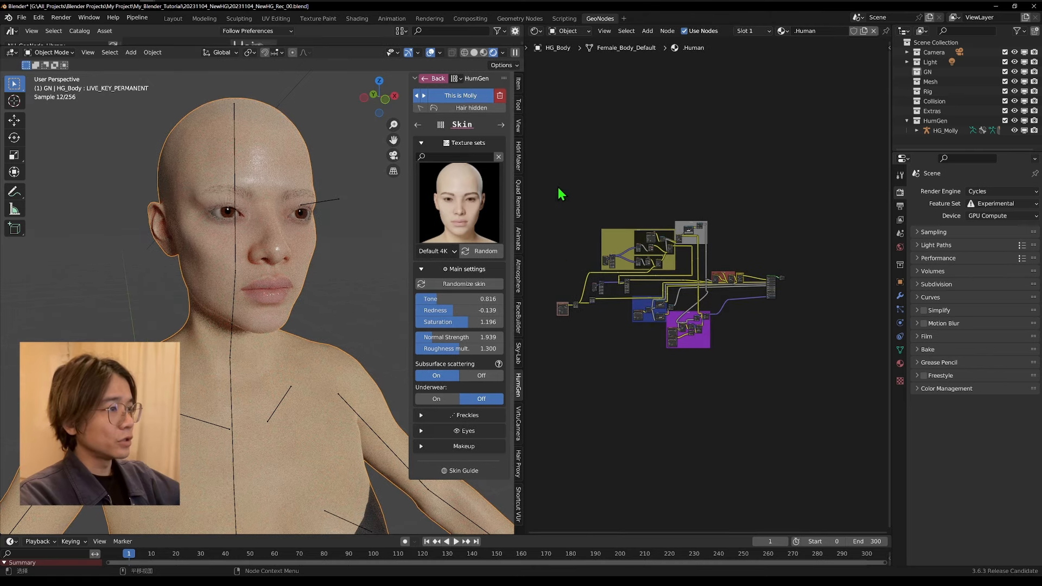
# In the body's .Human material, set the Subsurface value of the Principled BSDF to 0.005
pyautogui.moveTo(559, 180); pyautogui.dragTo(835, 382)
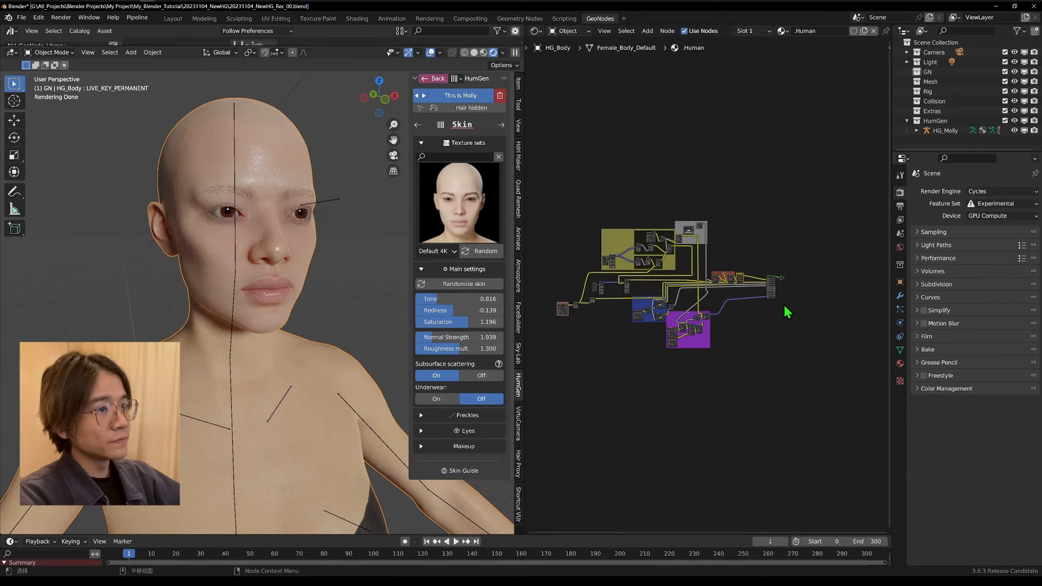
pyautogui.scroll(8, 788, 313)
pyautogui.moveTo(819, 193); pyautogui.dragTo(684, 133, button='middle')
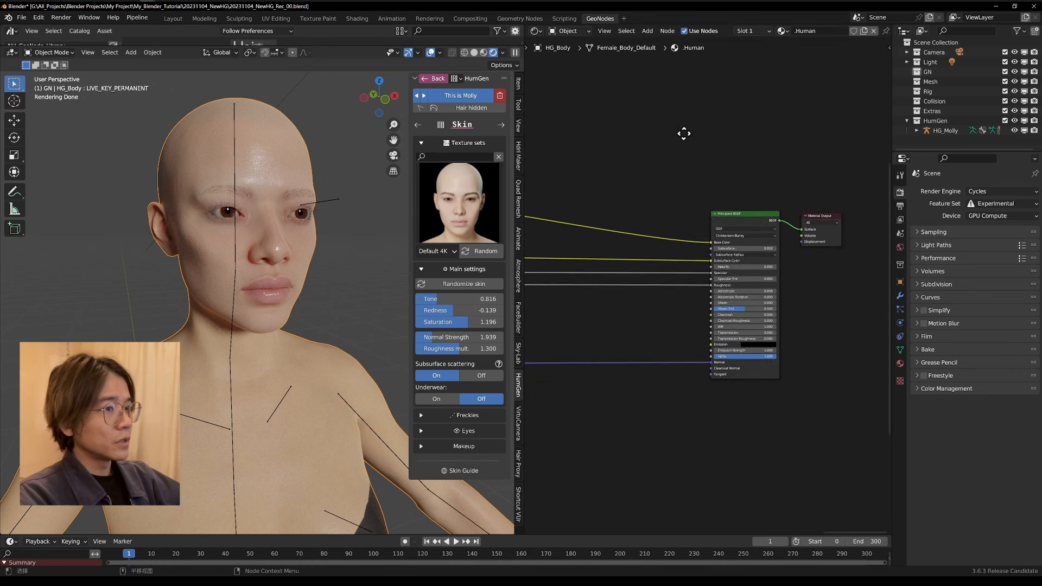
pyautogui.scroll(3, 705, 196)
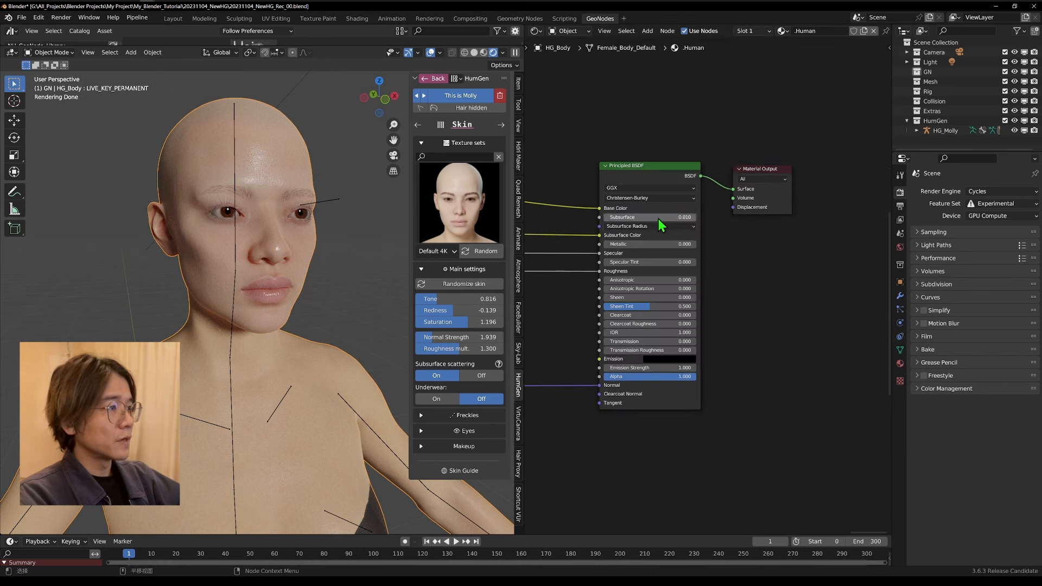
pyautogui.doubleClick(614, 217)
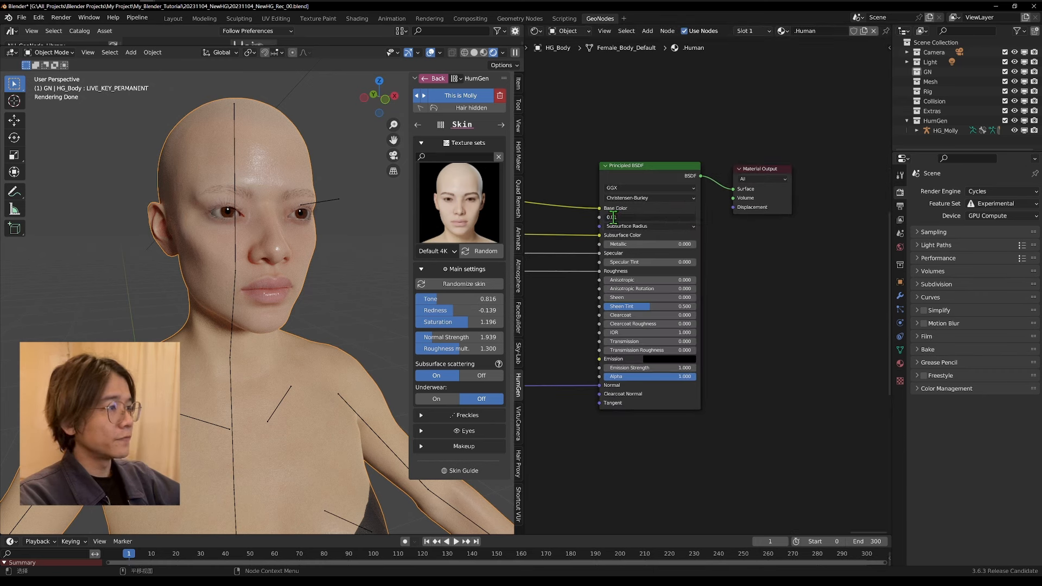
pyautogui.press('Return')
# Hide the viewport overlays and check the rendered skin from both sides of the face
pyautogui.hotkey('shift', 'alt', 'z')
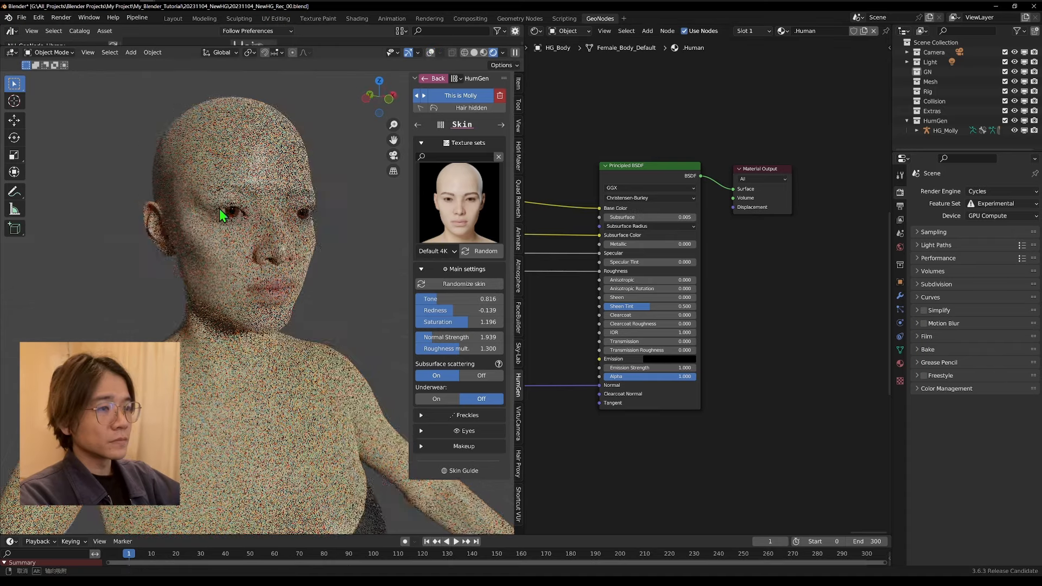
pyautogui.moveTo(220, 208); pyautogui.dragTo(363, 231, button='middle')
pyautogui.moveTo(320, 287); pyautogui.dragTo(83, 275, button='middle')
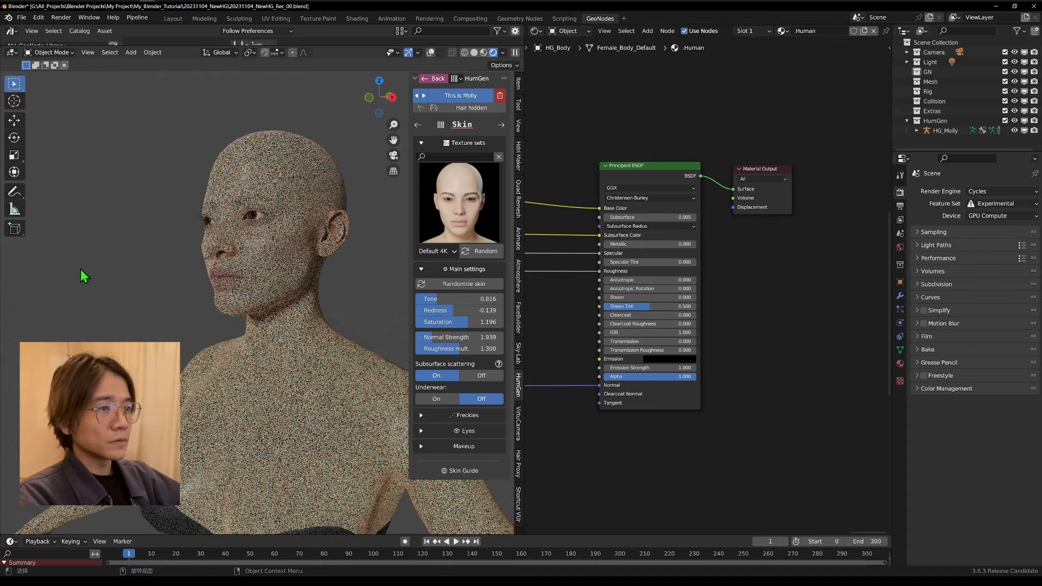
# Insert a Hue/Saturation/Value node before the Principled BSDF's Base Color, with Saturation 1.1 and Value 0.9
pyautogui.moveTo(558, 210); pyautogui.dragTo(702, 228, button='middle')
pyautogui.hotkey('shift', 'a')
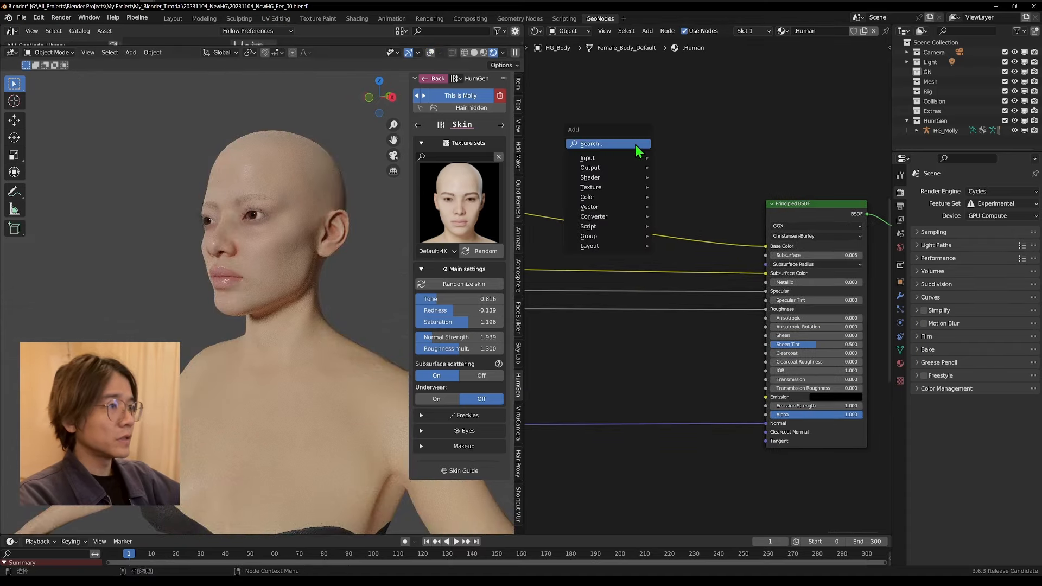
pyautogui.click(636, 143)
pyautogui.write('hue')
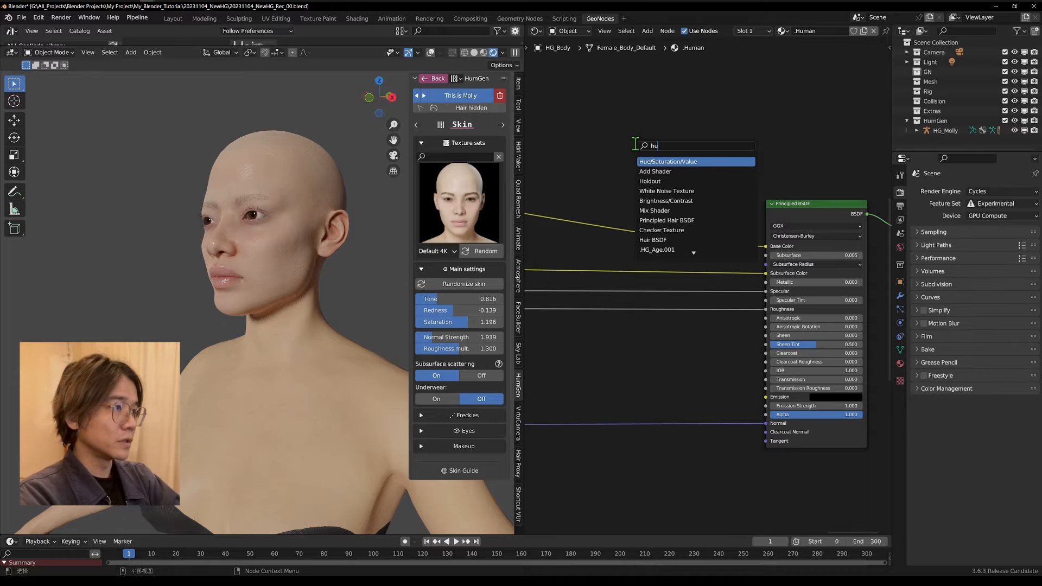
pyautogui.press('Return')
pyautogui.click(620, 191)
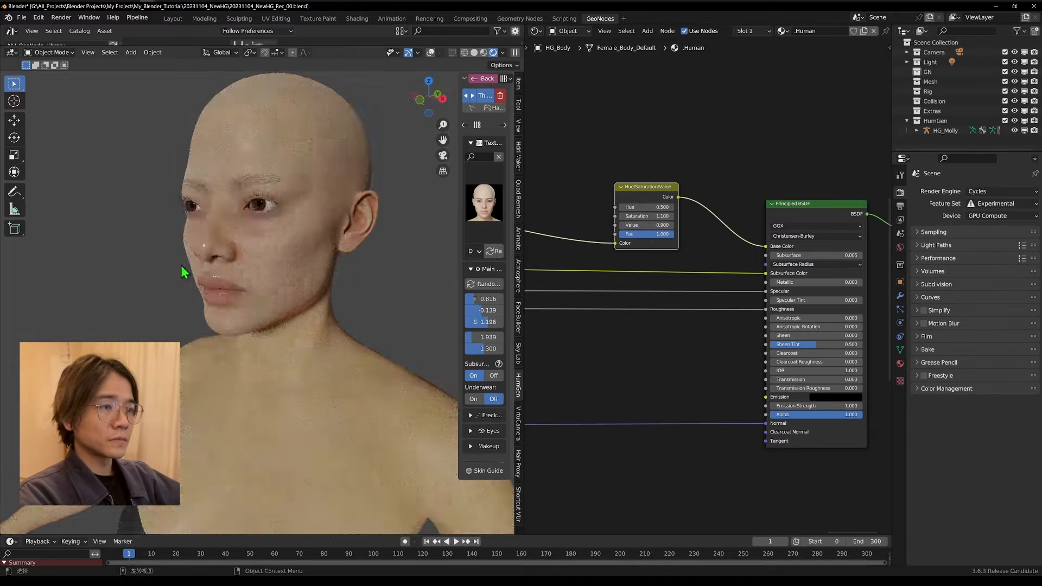
pyautogui.moveTo(181, 267); pyautogui.dragTo(395, 249, button='middle')
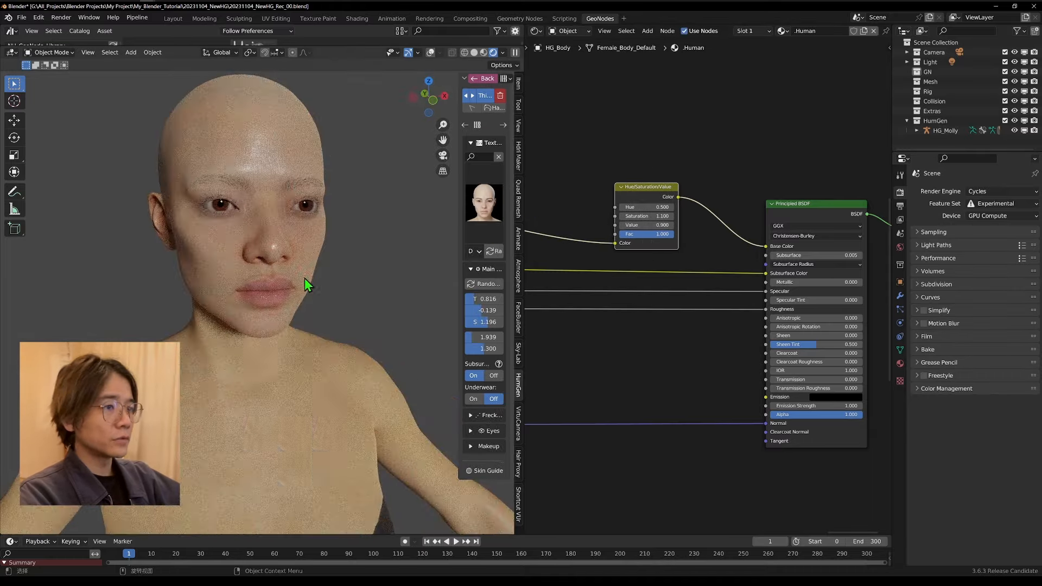
# Set the skin's Freckles to 0.315 and Splotches to 0.308
pyautogui.press('Home')
pyautogui.scroll(-7, 794, 288)
pyautogui.moveTo(821, 278); pyautogui.dragTo(733, 278, button='middle')
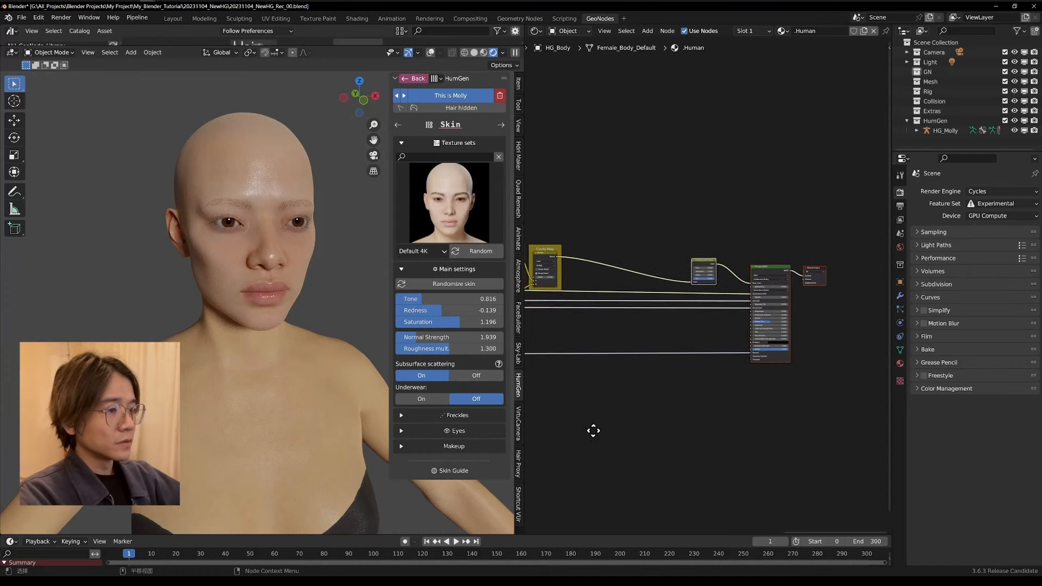
pyautogui.moveTo(593, 431); pyautogui.dragTo(613, 380, button='middle')
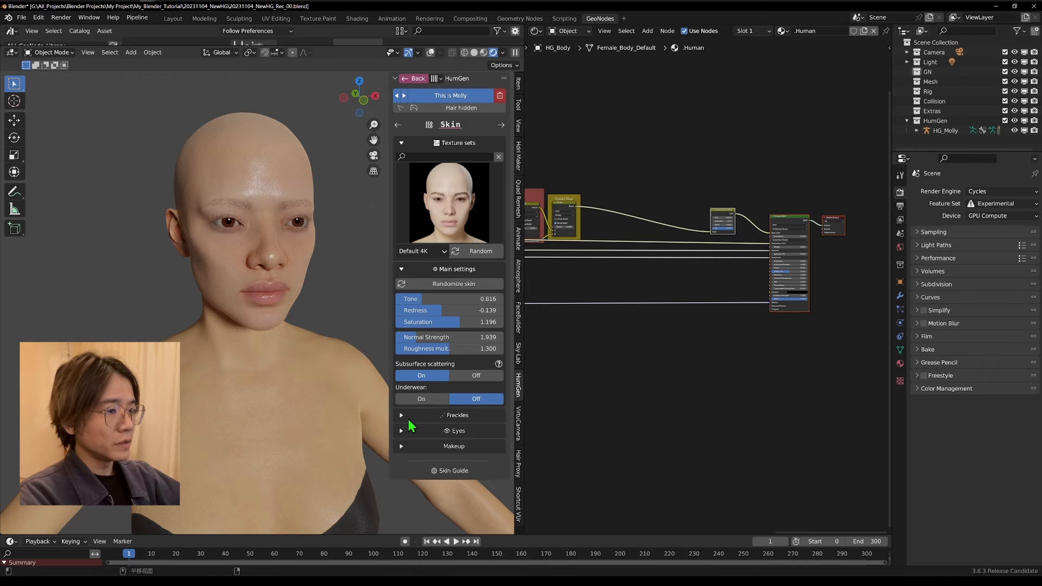
pyautogui.click(401, 415)
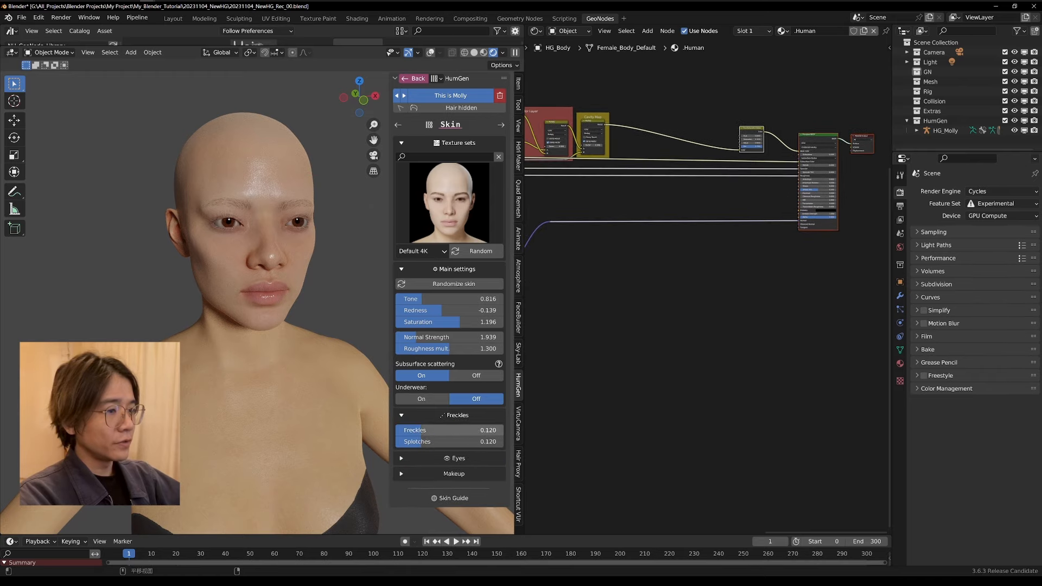
pyautogui.moveTo(477, 430); pyautogui.dragTo(458, 441)
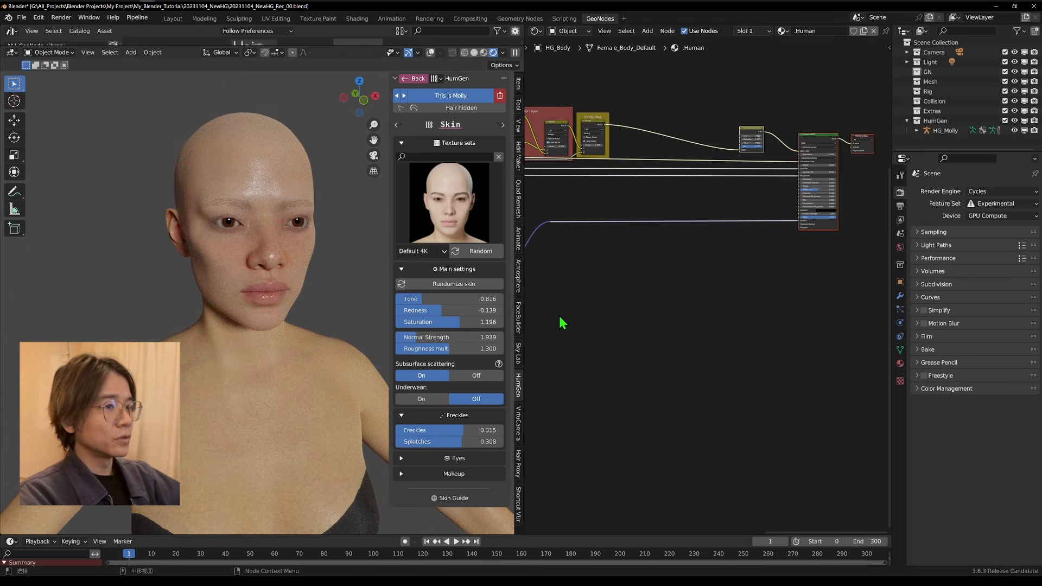
pyautogui.moveTo(601, 308); pyautogui.dragTo(886, 530, button='middle')
pyautogui.scroll(-4, 786, 279)
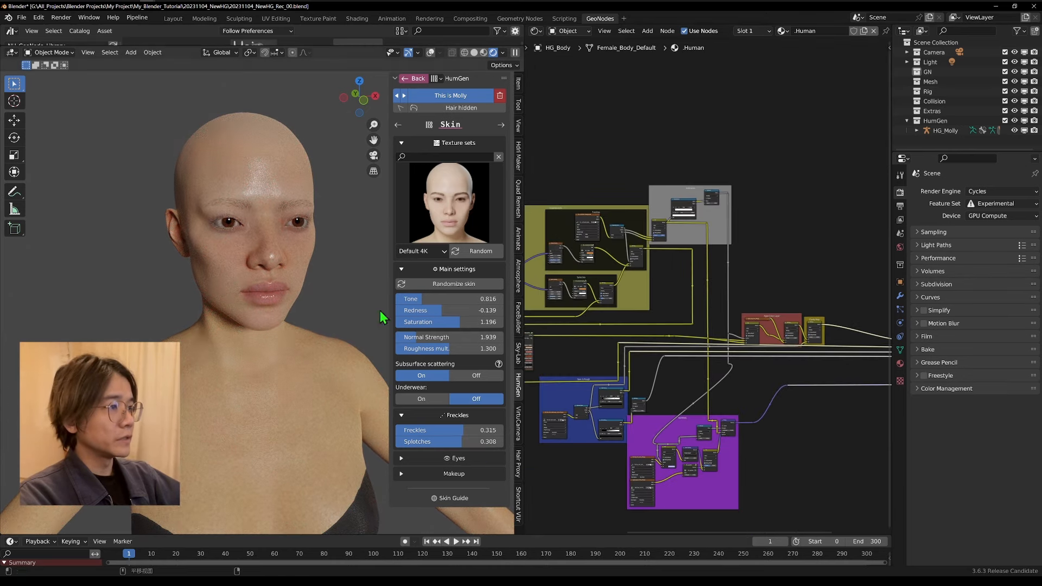
# Try lowering a position value of the Freckles colour ramp in the Imperfections frame and undo the change
pyautogui.moveTo(682, 176); pyautogui.dragTo(861, 188, button='middle')
pyautogui.scroll(5, 784, 268)
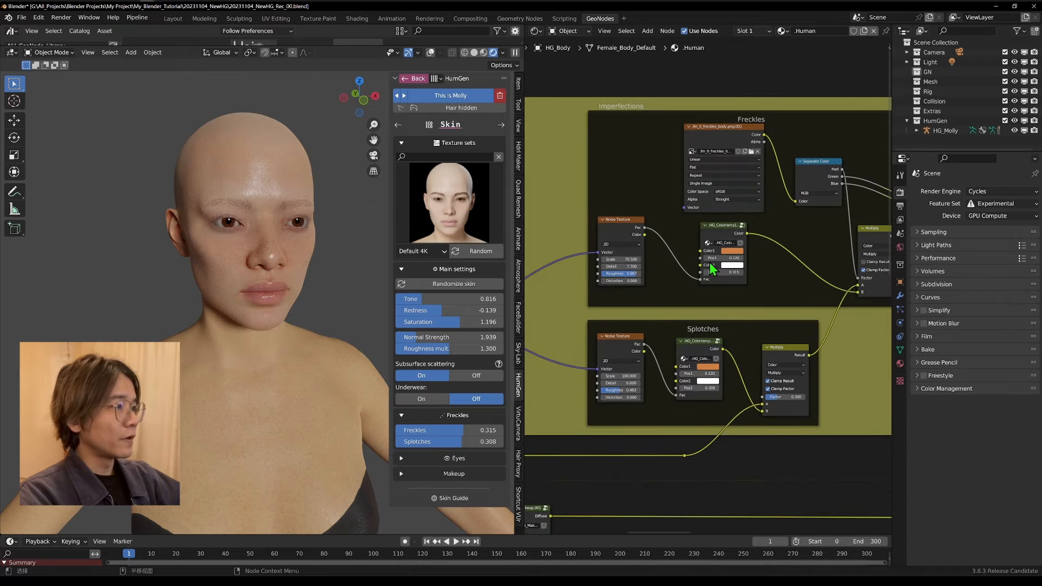
pyautogui.moveTo(722, 259); pyautogui.dragTo(526, 259)
pyautogui.hotkey('ctrl', 'z')
pyautogui.moveTo(723, 273)
pyautogui.mouseDown()
pyautogui.moveTo(706, 273)
pyautogui.moveTo(723, 273)
pyautogui.mouseUp()
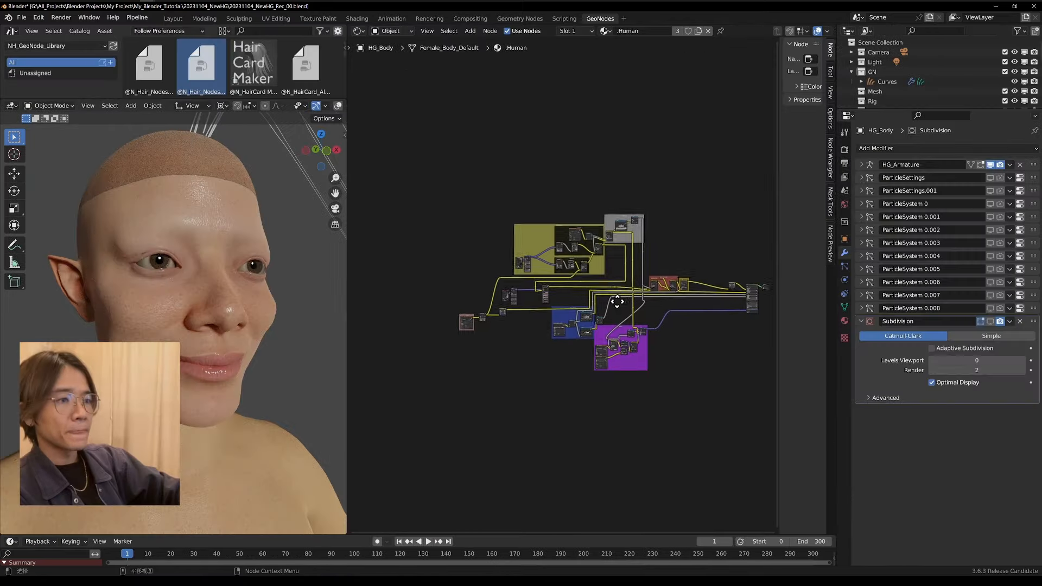
# Reposition the Aged Color Layer and Cavity Map frames in the body material's node tree for easier access
pyautogui.scroll(5, 640, 315)
pyautogui.moveTo(640, 314); pyautogui.dragTo(545, 187, button='middle')
pyautogui.scroll(-5, 546, 188)
pyautogui.moveTo(464, 201); pyautogui.dragTo(583, 316)
pyautogui.moveTo(565, 254); pyautogui.dragTo(619, 235)
pyautogui.scroll(1, 621, 287)
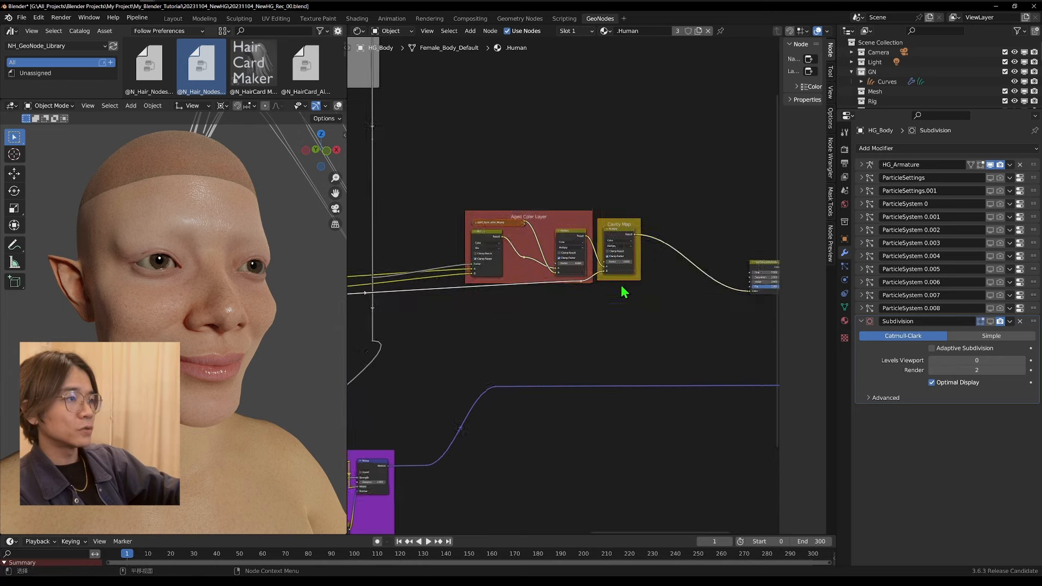
pyautogui.moveTo(622, 287); pyautogui.dragTo(436, 286, button='middle')
pyautogui.press('g')
pyautogui.click(666, 277)
# Set the Aged Color Layer's Multiply Factor to 0.668 and inspect the aging texture on the chest and neck
pyautogui.moveTo(508, 291); pyautogui.dragTo(648, 297, button='middle')
pyautogui.scroll(6, 591, 233)
pyautogui.moveTo(591, 233); pyautogui.dragTo(682, 238, button='middle')
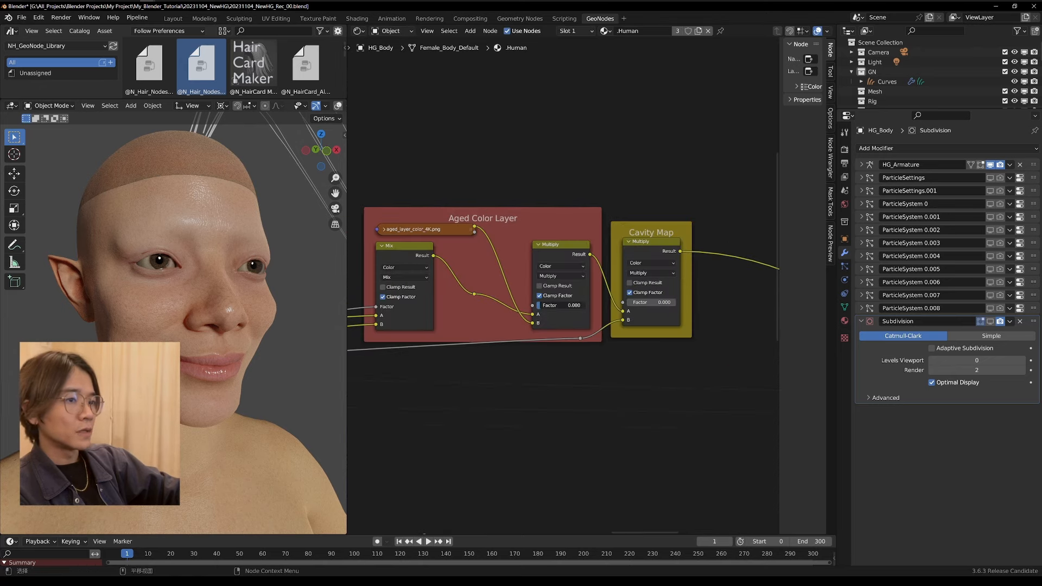
pyautogui.moveTo(545, 306); pyautogui.dragTo(562, 306)
pyautogui.moveTo(565, 306); pyautogui.dragTo(570, 306)
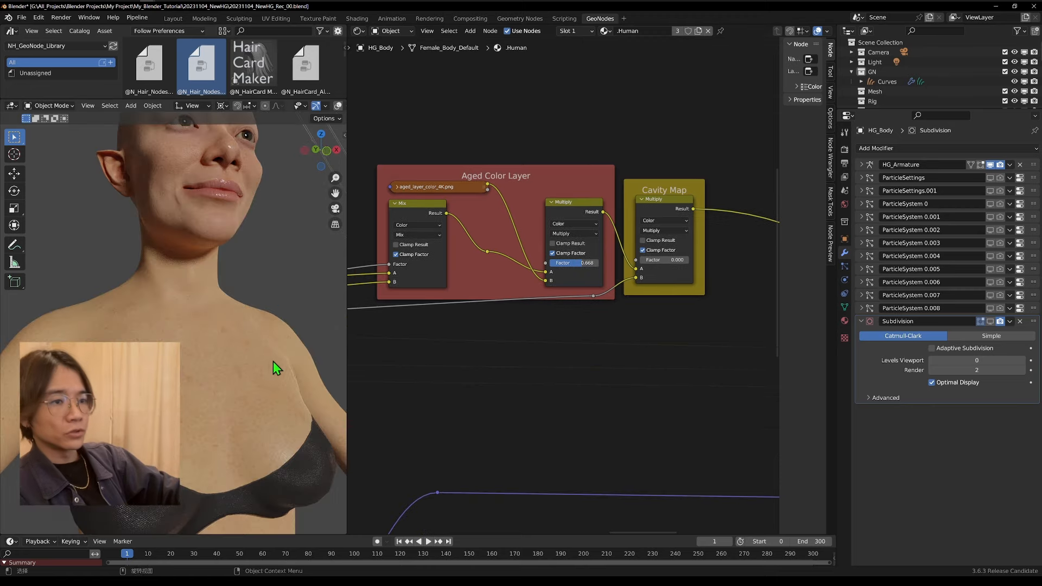
pyautogui.moveTo(272, 363); pyautogui.dragTo(244, 435, button='middle')
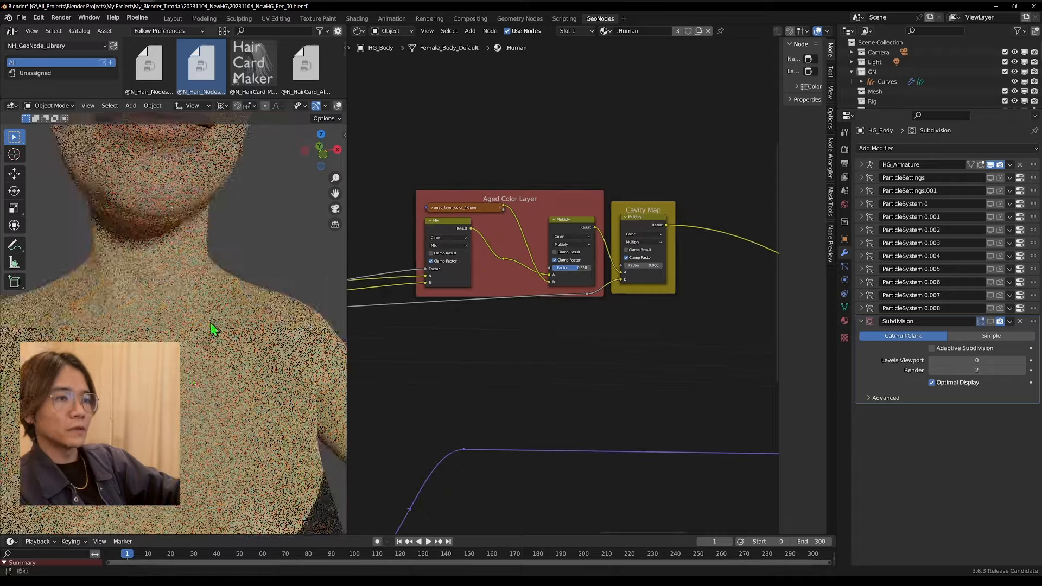
pyautogui.moveTo(209, 322); pyautogui.dragTo(258, 359, button='middle')
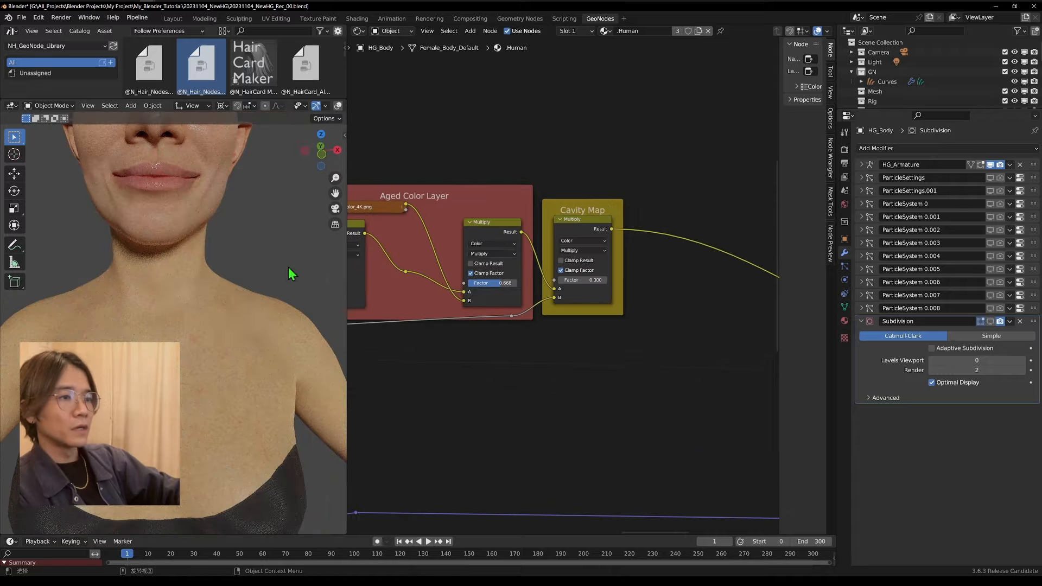
pyautogui.moveTo(292, 273); pyautogui.dragTo(228, 386, button='middle')
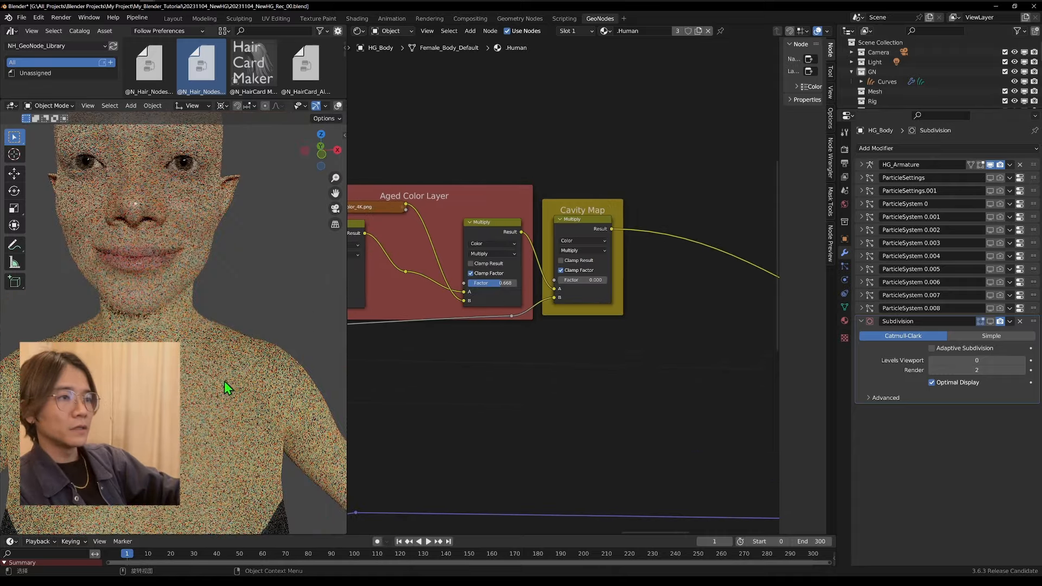
# Move the Cavity Map's Multiply node aside, compare it on and off at Factor 1.000, and set its Factor to 0.513
pyautogui.moveTo(586, 233); pyautogui.dragTo(639, 226)
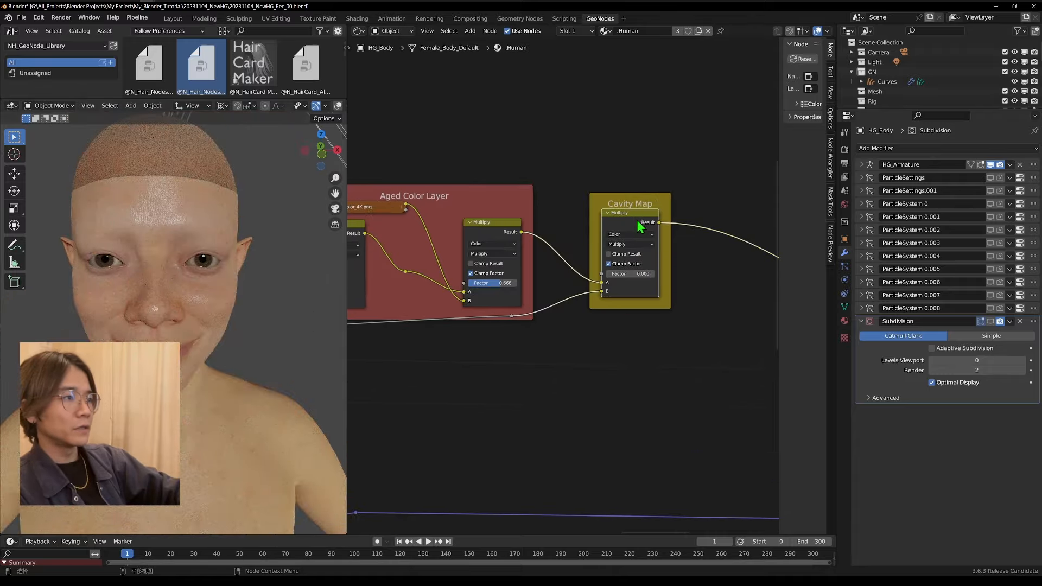
pyautogui.scroll(1, 636, 296)
pyautogui.moveTo(634, 271); pyautogui.dragTo(673, 271)
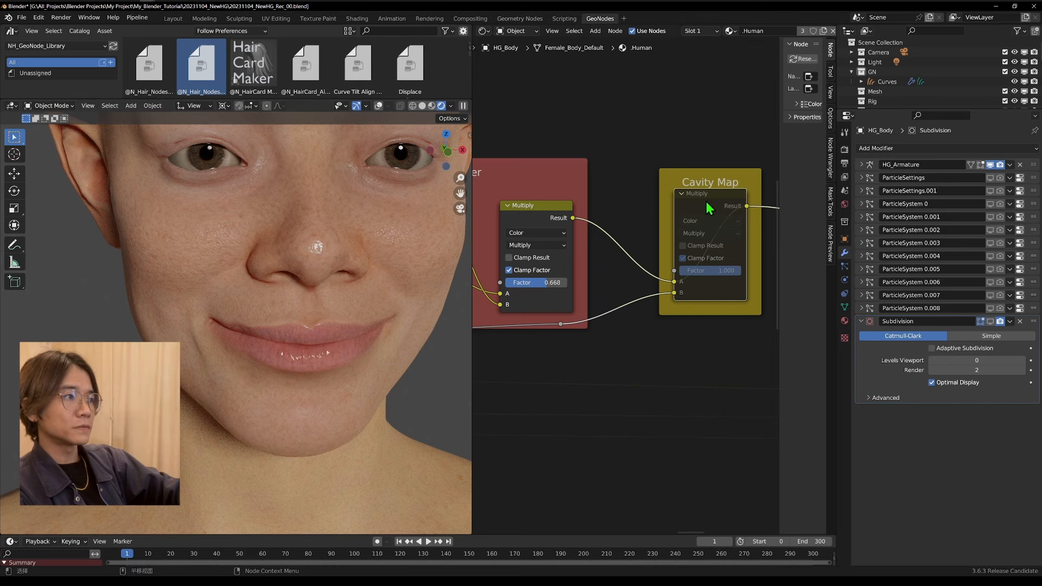
pyautogui.press('m')
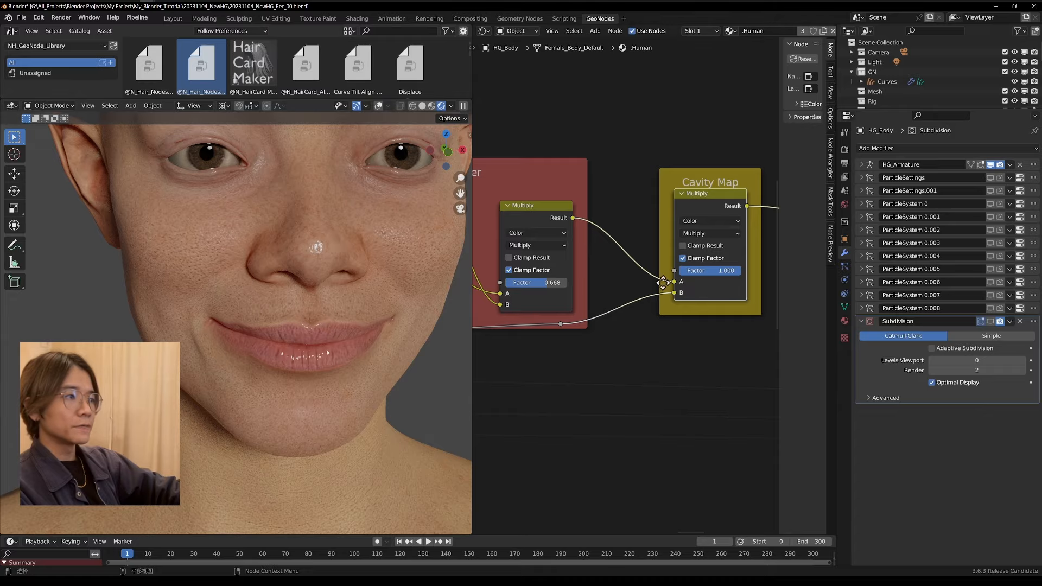
pyautogui.moveTo(731, 271); pyautogui.dragTo(701, 271)
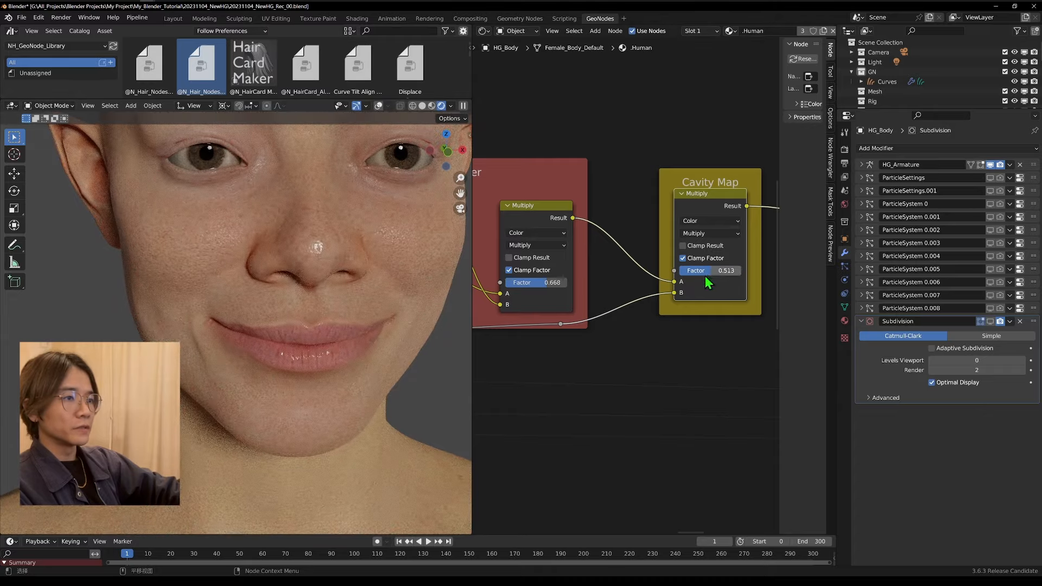
pyautogui.moveTo(247, 317); pyautogui.dragTo(445, 212, button='middle')
pyautogui.click(459, 209)
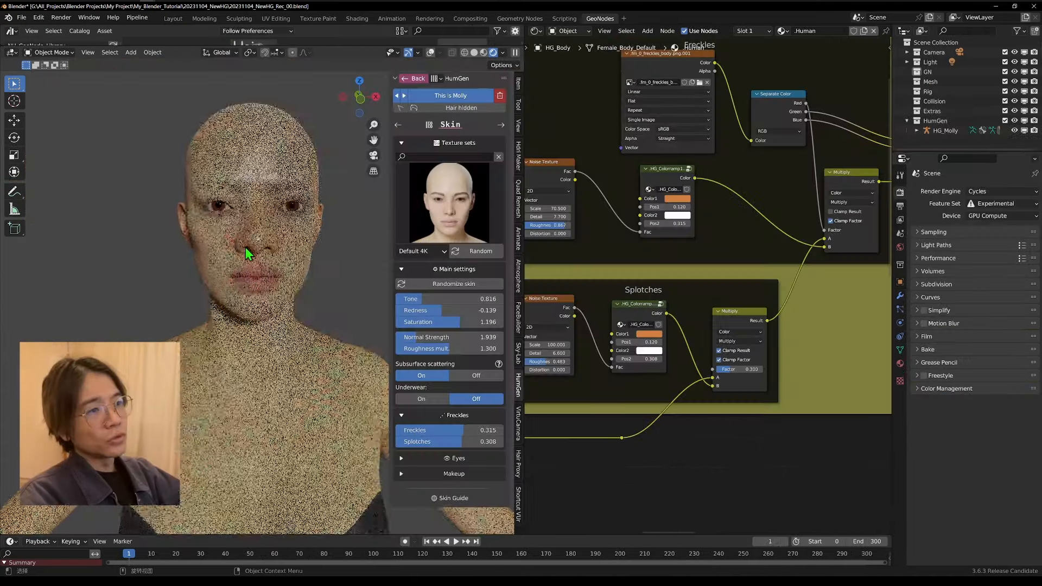
# Select the character's eyes and switch to the .HG_Eyes_Inner material for editing
pyautogui.scroll(2, 295, 211)
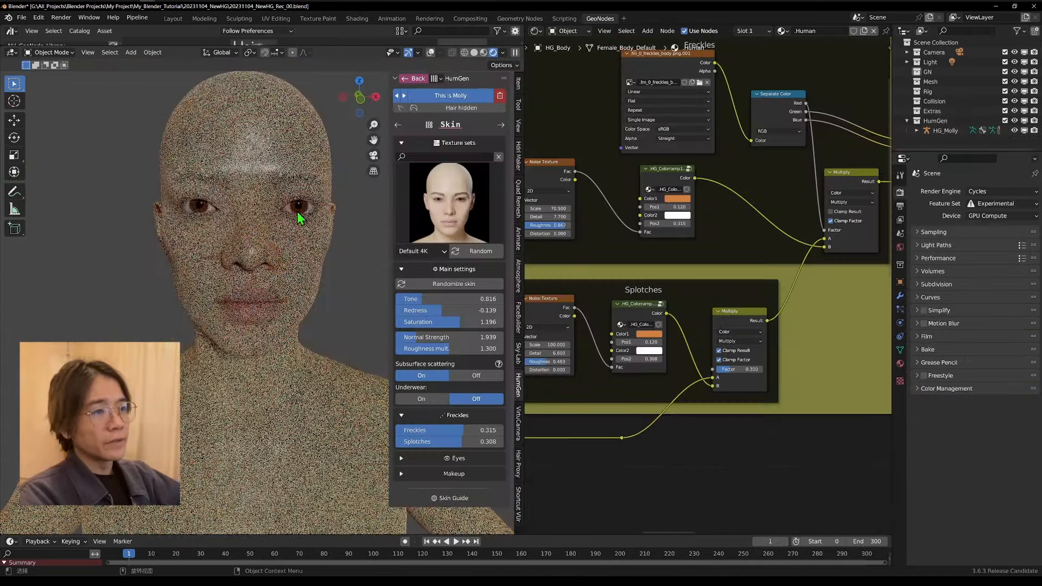
pyautogui.click(299, 207)
pyautogui.scroll(-13, 695, 417)
pyautogui.moveTo(690, 420); pyautogui.dragTo(625, 401, button='middle')
pyautogui.scroll(14, 707, 311)
pyautogui.click(753, 31)
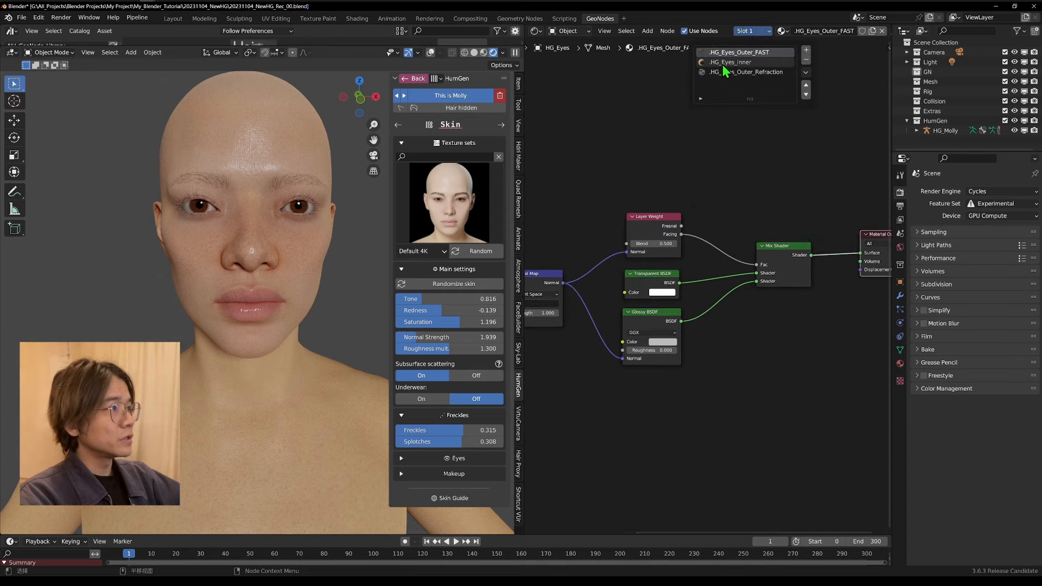
pyautogui.click(730, 62)
# Change the iris tint in the first Multiply node's B colour to a muted grey-brown with Saturation 0.434 and Value 0.274
pyautogui.scroll(5, 703, 395)
pyautogui.moveTo(579, 328); pyautogui.dragTo(627, 341, button='middle')
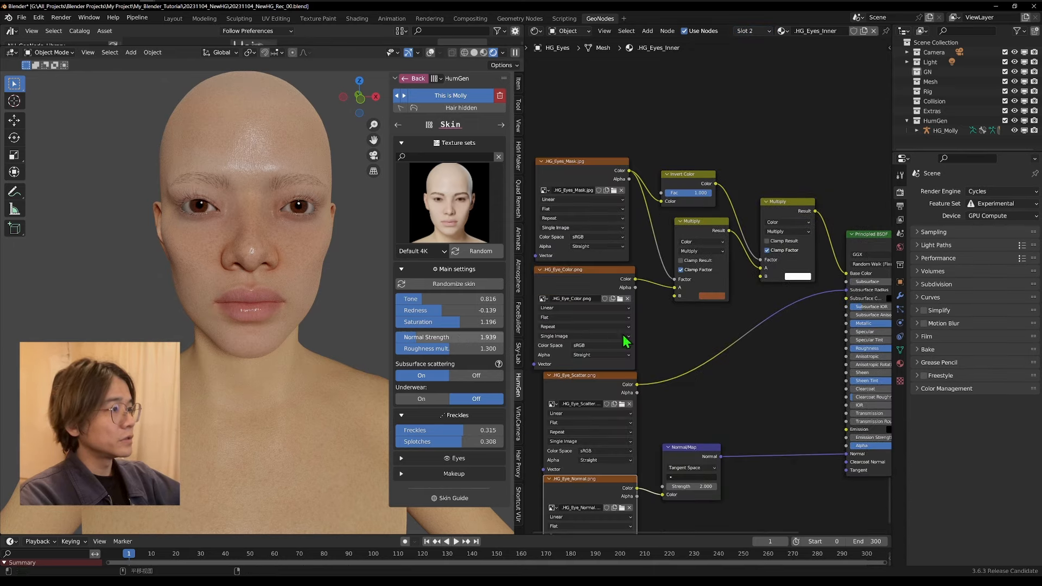
pyautogui.click(713, 297)
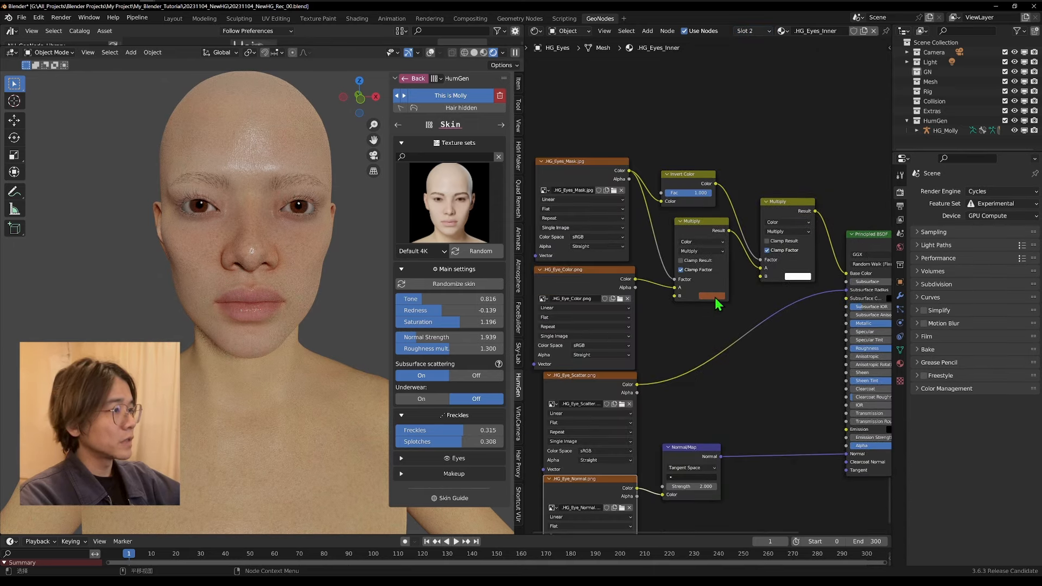
pyautogui.click(716, 298)
pyautogui.click(727, 222)
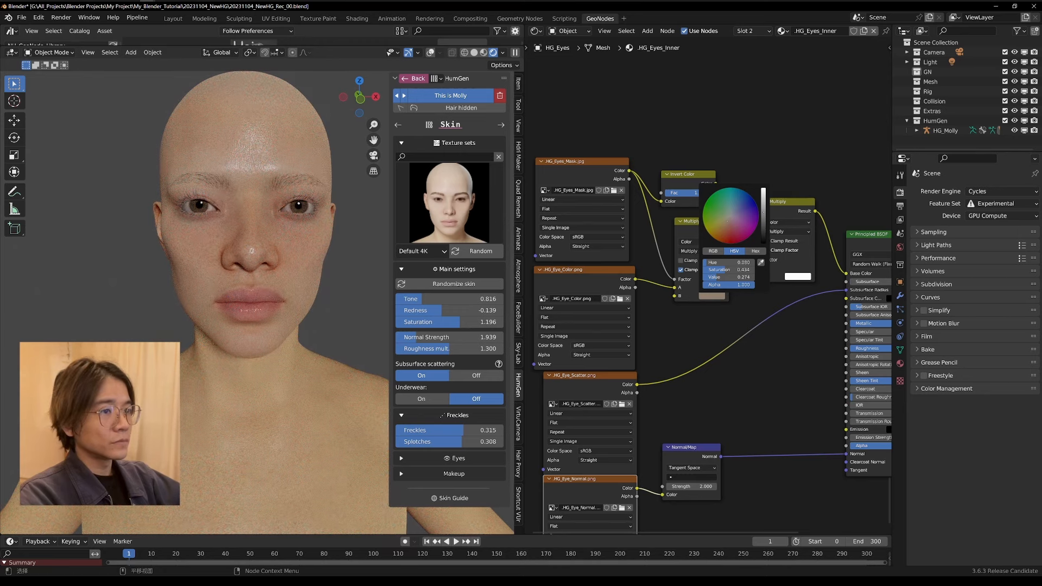
# Move the Multiply node feeding the eye's Base Color clear of its neighbours and try adjusting its B colour's brightness
pyautogui.scroll(3, 686, 345)
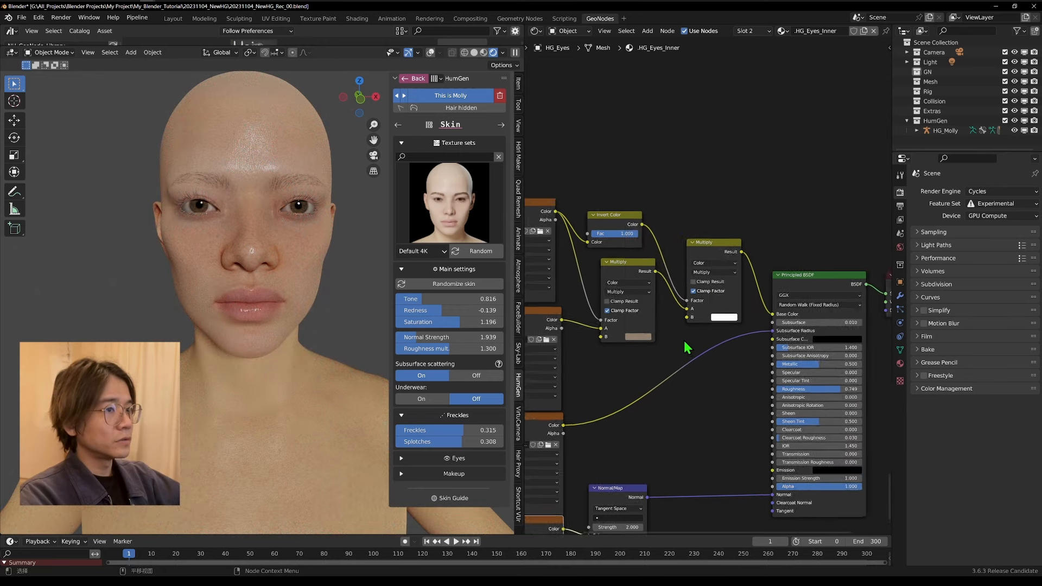
pyautogui.moveTo(652, 247); pyautogui.dragTo(729, 218)
pyautogui.click(759, 320)
pyautogui.moveTo(796, 230)
pyautogui.mouseDown()
pyautogui.moveTo(791, 248)
pyautogui.moveTo(751, 192)
pyautogui.moveTo(823, 214)
pyautogui.moveTo(792, 173)
pyautogui.mouseUp()
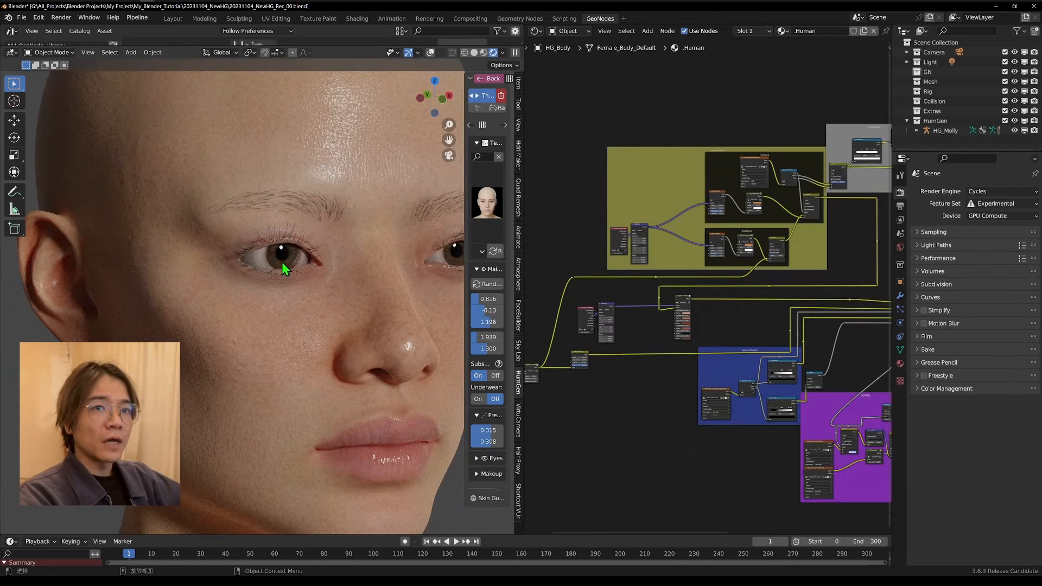
# Add an RGB node to the inner eye material and connect its Color to the last Multiply node's B input
pyautogui.click(284, 270)
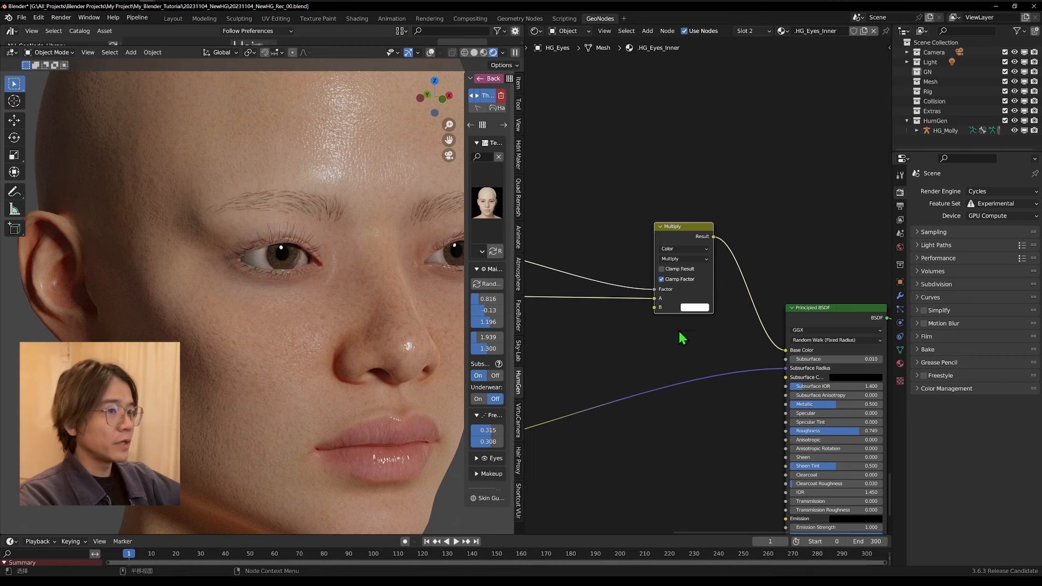
pyautogui.moveTo(681, 339); pyautogui.dragTo(715, 304, button='middle')
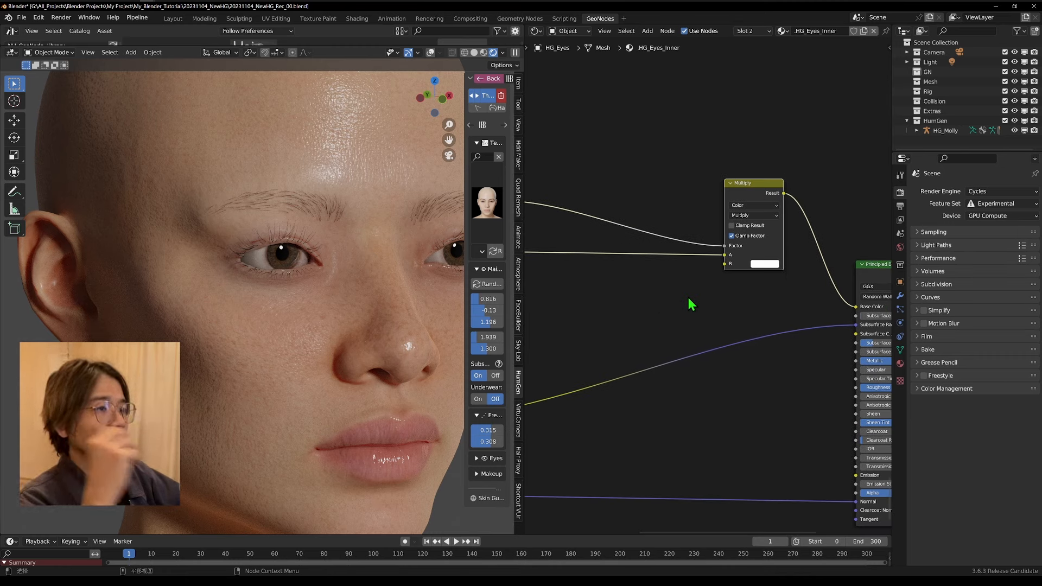
pyautogui.click(650, 300)
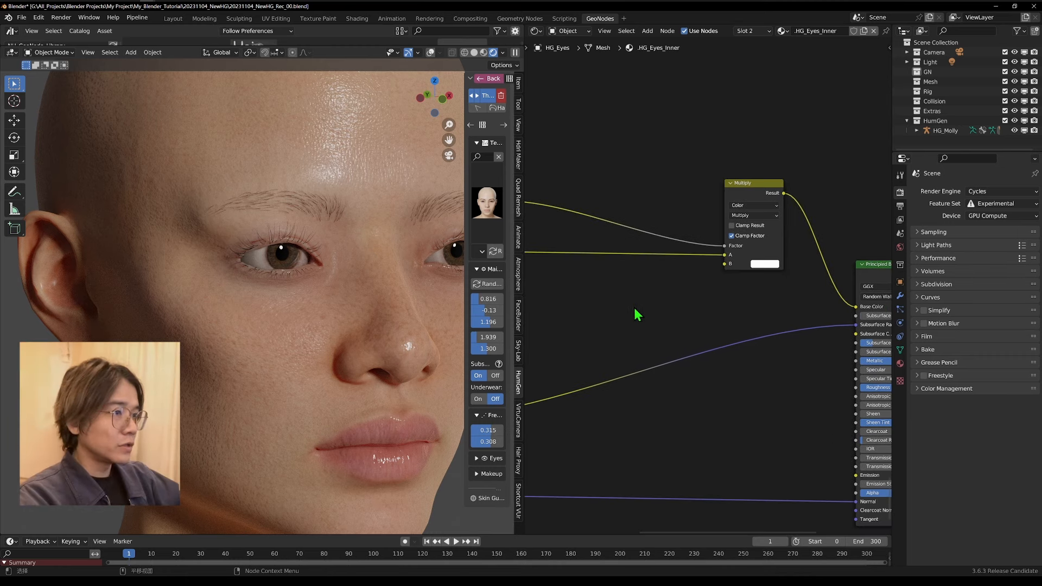
pyautogui.hotkey('shift', 'a')
pyautogui.press('s')
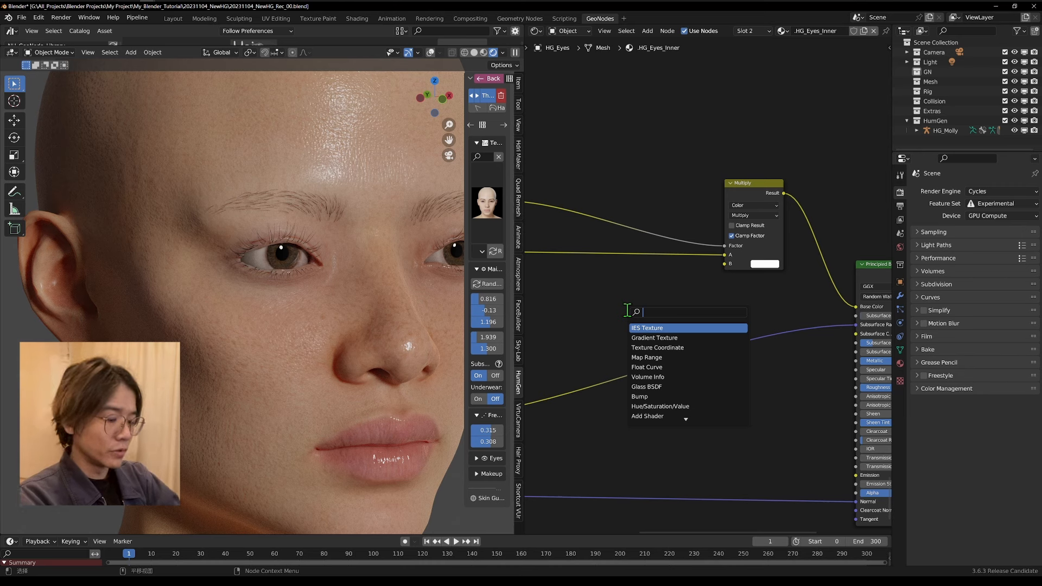
pyautogui.write('h')
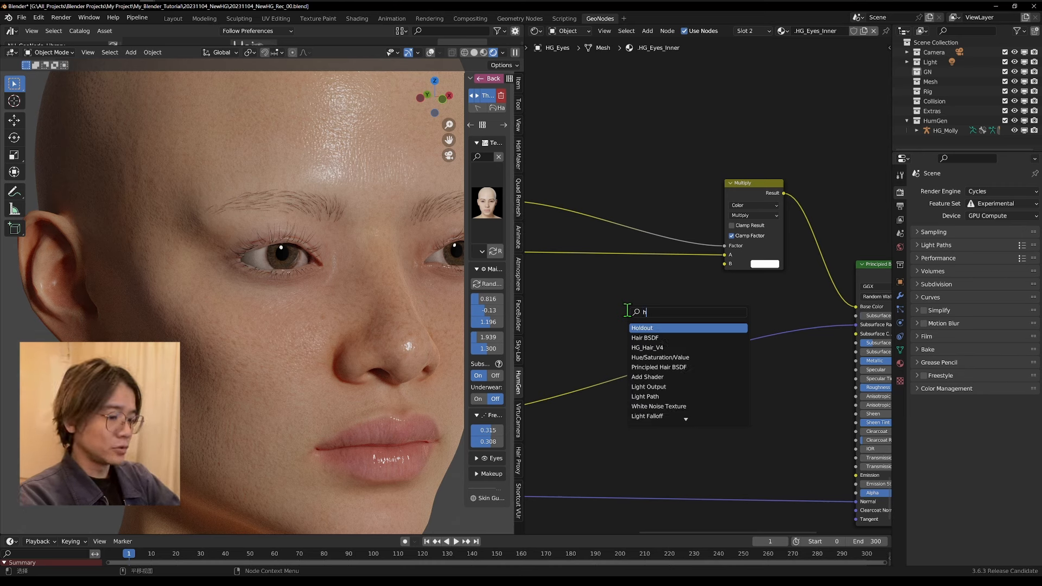
pyautogui.press('BackSpace')
pyautogui.write('rgb')
pyautogui.press('Return')
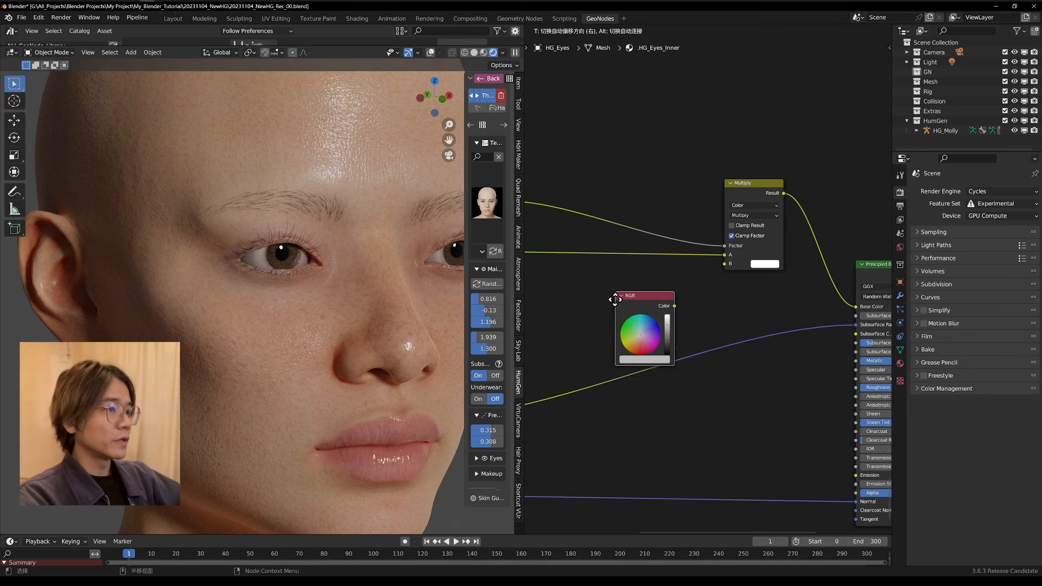
pyautogui.click(598, 286)
pyautogui.moveTo(658, 293); pyautogui.dragTo(725, 264)
# Tint the RGB node a pale green with Hue 0.414 and Saturation 0.207, raise its brightness, and check the eyes
pyautogui.click(639, 351)
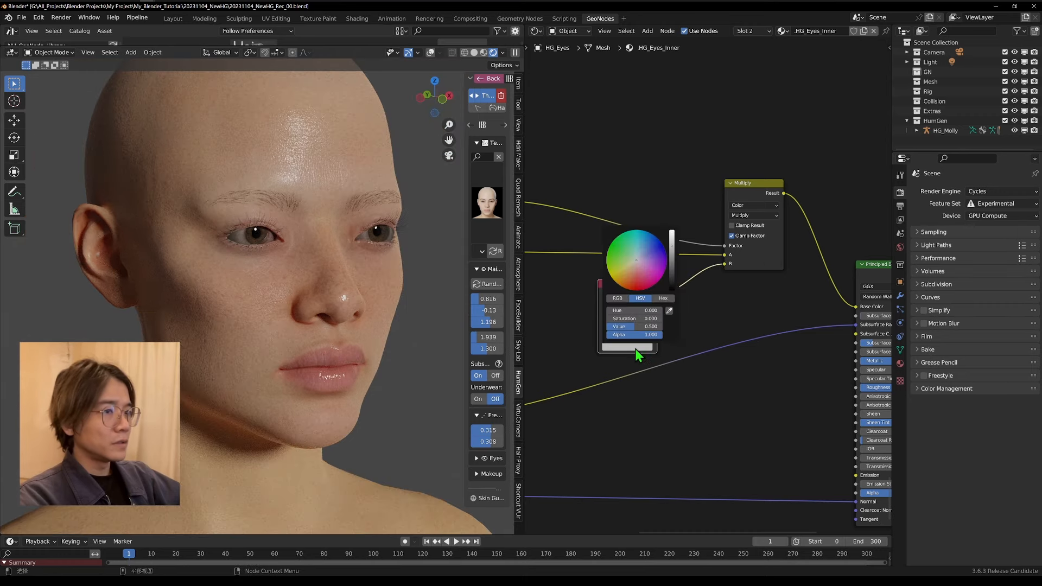
pyautogui.moveTo(674, 246); pyautogui.dragTo(673, 236)
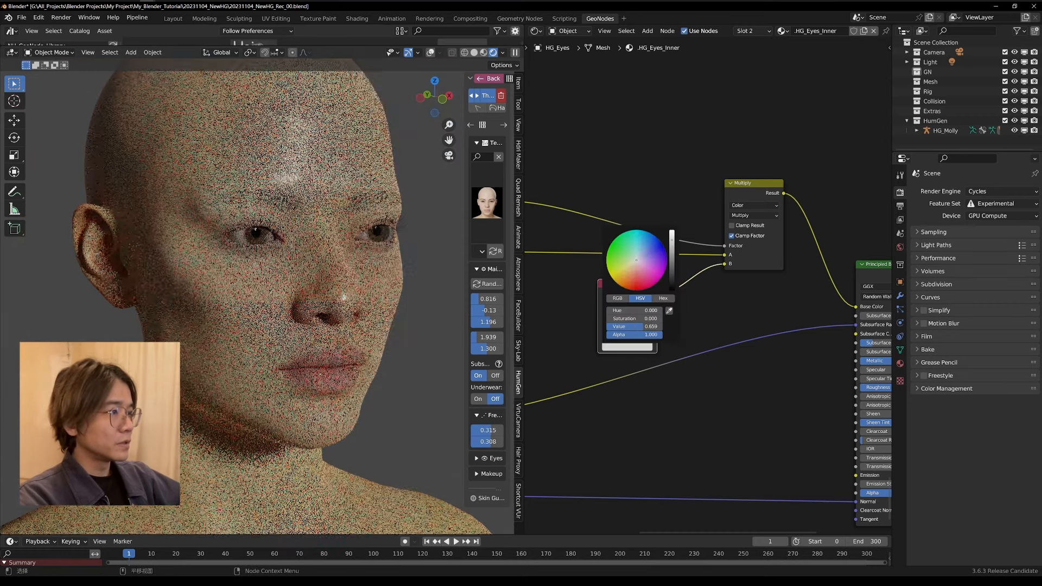
pyautogui.click(636, 258)
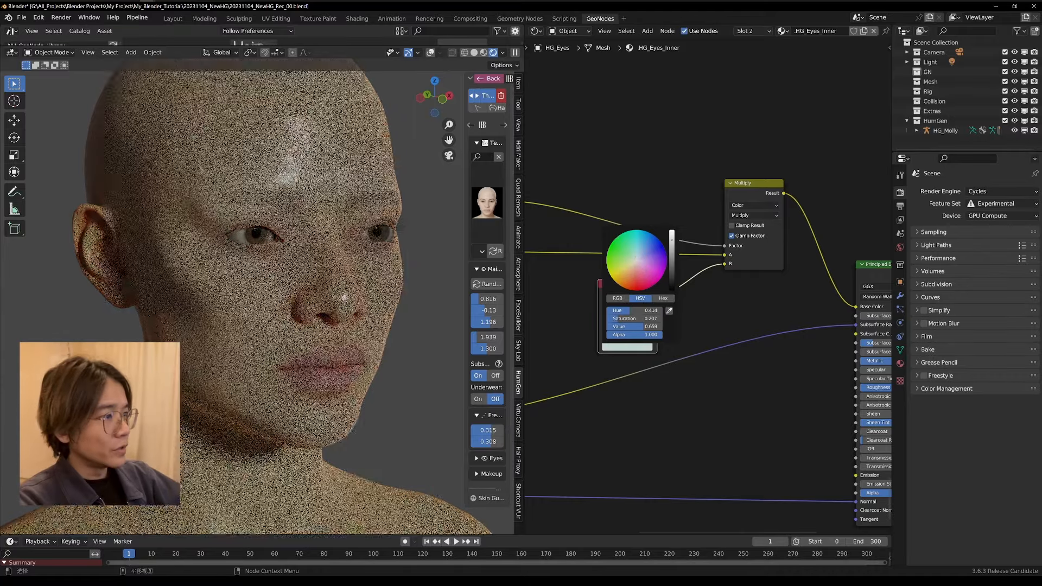
pyautogui.moveTo(635, 258); pyautogui.dragTo(673, 230)
pyautogui.moveTo(361, 346); pyautogui.dragTo(314, 344, button='middle')
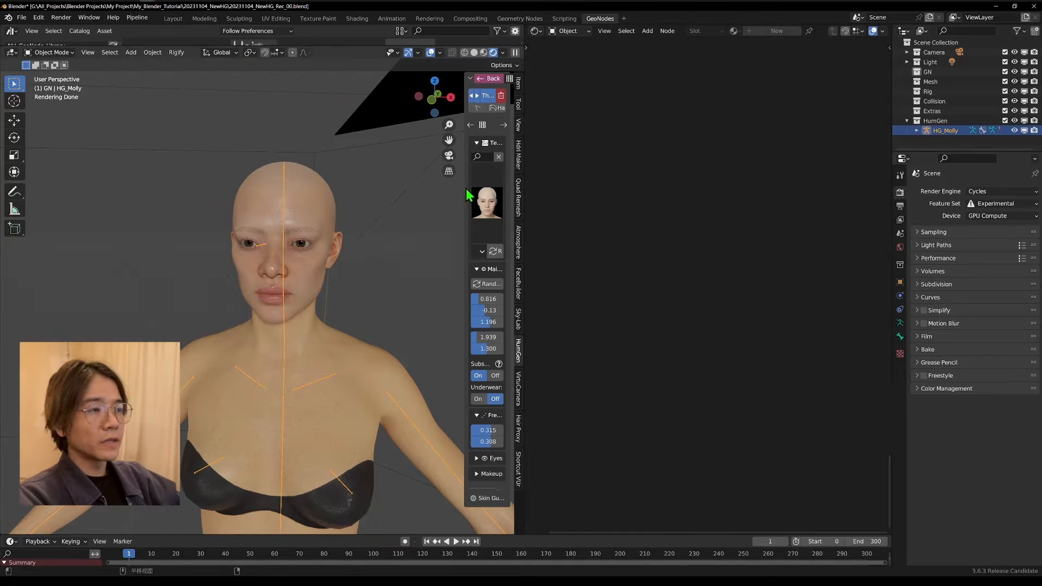
# Add the facial rig from the human's Expression settings and put the HG_Molly armature in Pose Mode
pyautogui.moveTo(463, 187); pyautogui.dragTo(405, 186)
pyautogui.moveTo(404, 187); pyautogui.dragTo(379, 187)
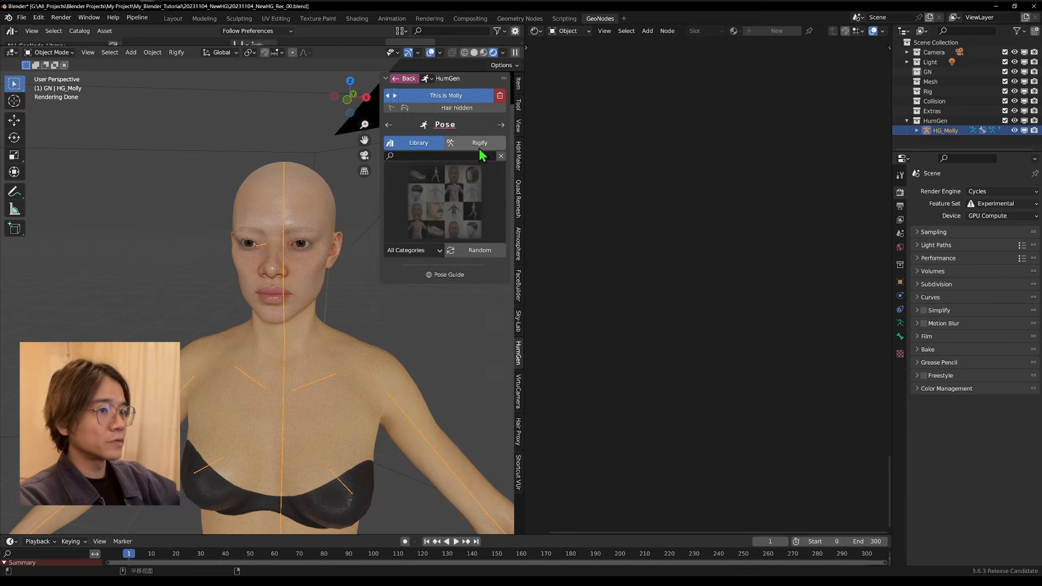
pyautogui.moveTo(338, 213); pyautogui.dragTo(341, 210, button='middle')
pyautogui.click(501, 124)
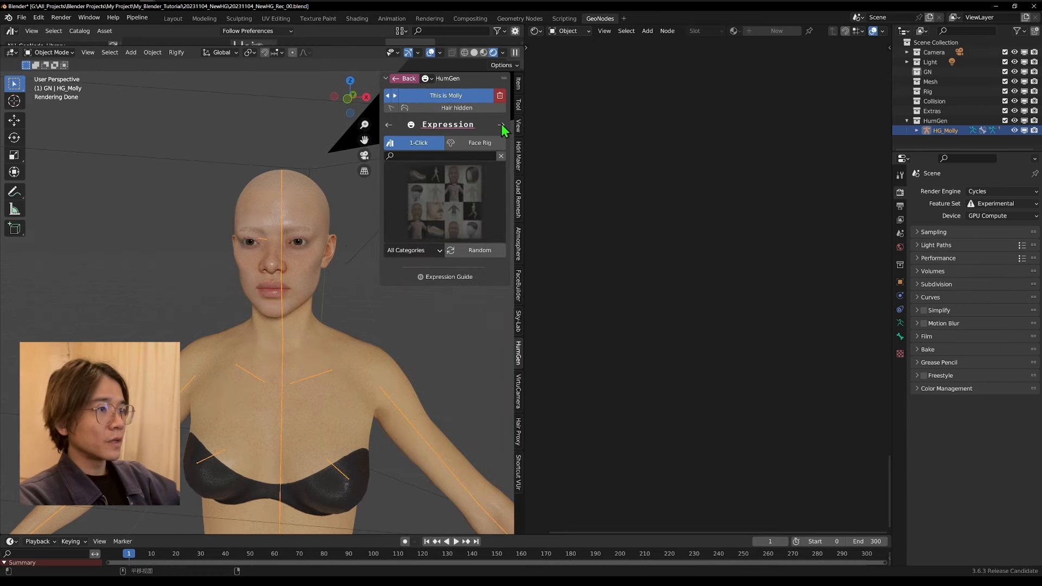
pyautogui.click(474, 144)
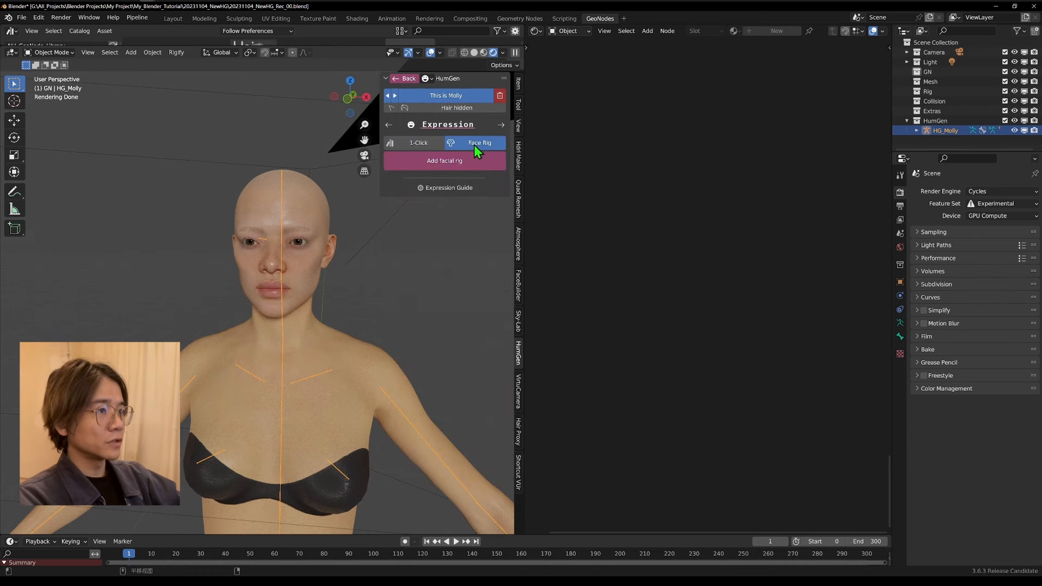
pyautogui.click(451, 166)
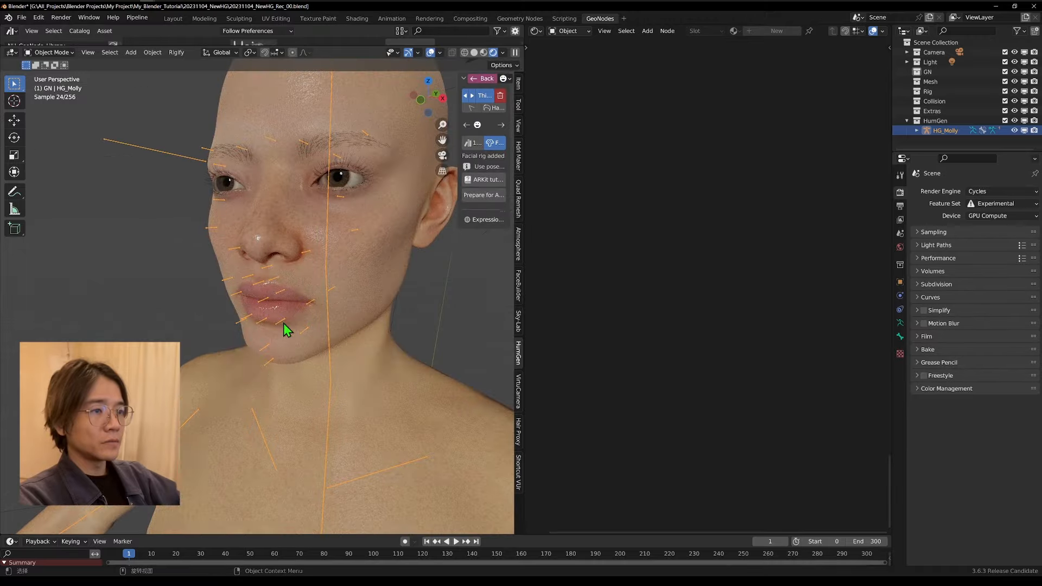
pyautogui.click(49, 52)
pyautogui.click(49, 87)
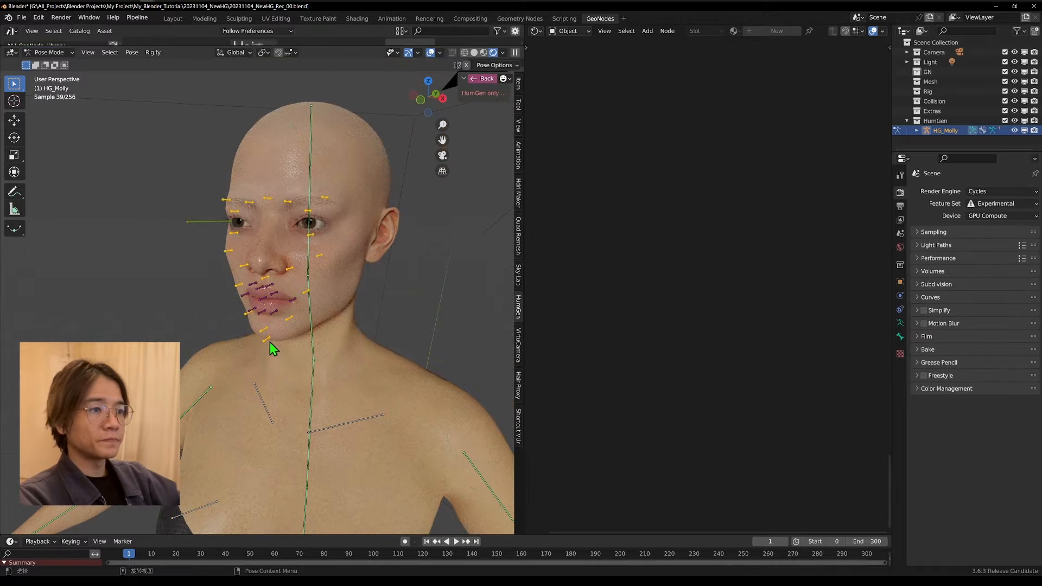
# Move the jaw_open_lt_rt_frwd bone of the facial rig downward to open the character's mouth
pyautogui.click(266, 340)
pyautogui.press('g')
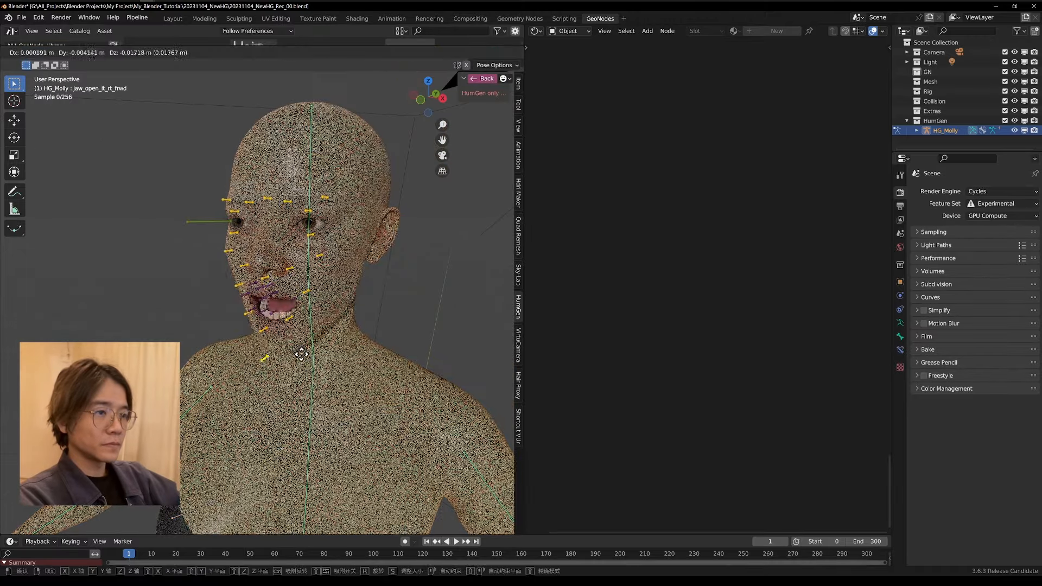
pyautogui.click(301, 354)
# Set the Subsurface of the HG_TeethLower material's Principled BSDF to 0.008
pyautogui.moveTo(301, 339); pyautogui.dragTo(338, 334, button='middle')
pyautogui.scroll(3, 337, 331)
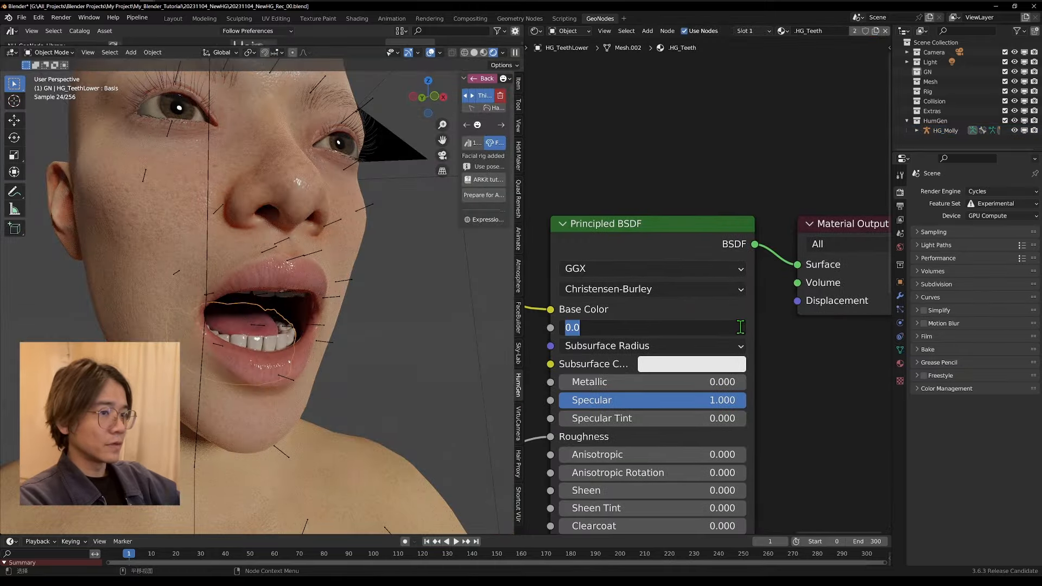
pyautogui.click(770, 332)
pyautogui.click(735, 328)
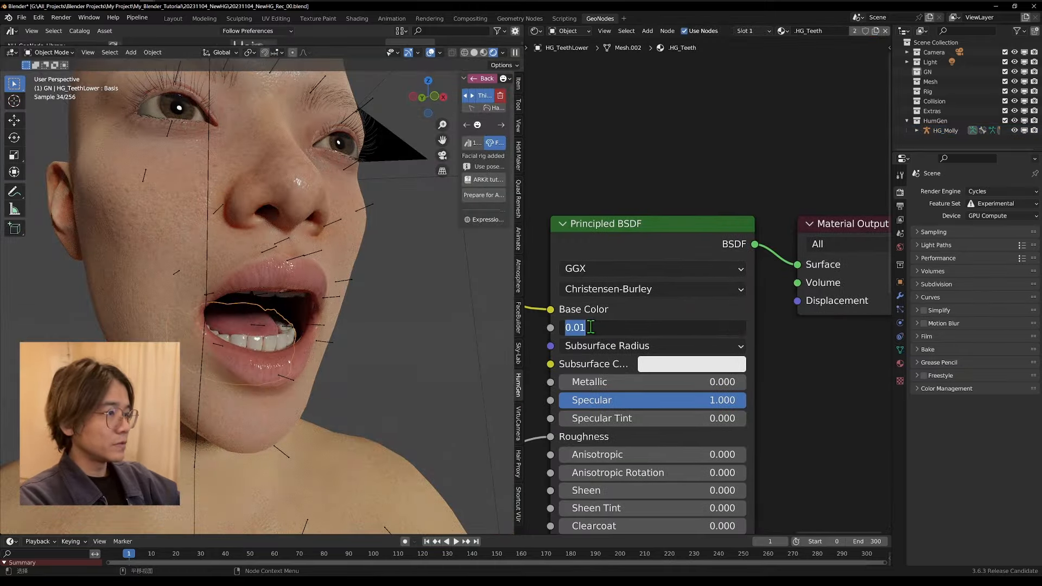
pyautogui.write('0.00')
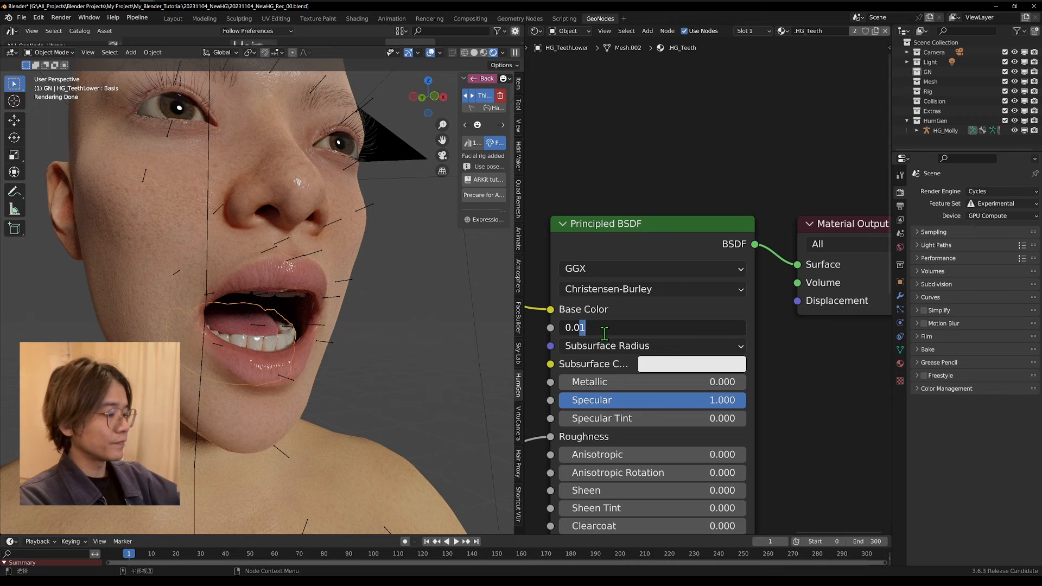
pyautogui.press('Return')
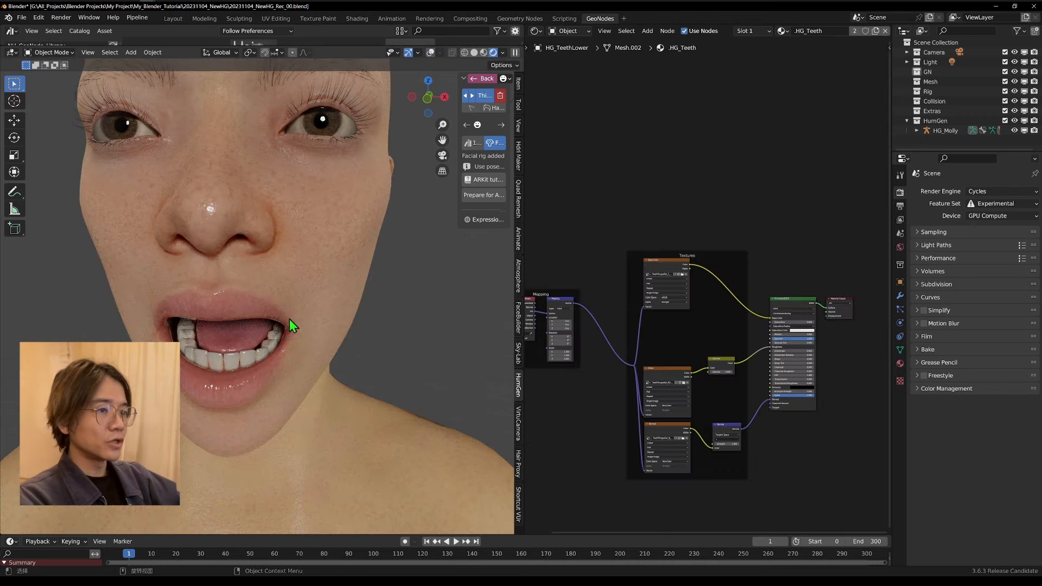
# Add a Mix Color node to the teeth material between the Base Color texture and the Principled BSDF's Base Color
pyautogui.scroll(4, 722, 255)
pyautogui.hotkey('shift', 'a')
pyautogui.write('mix')
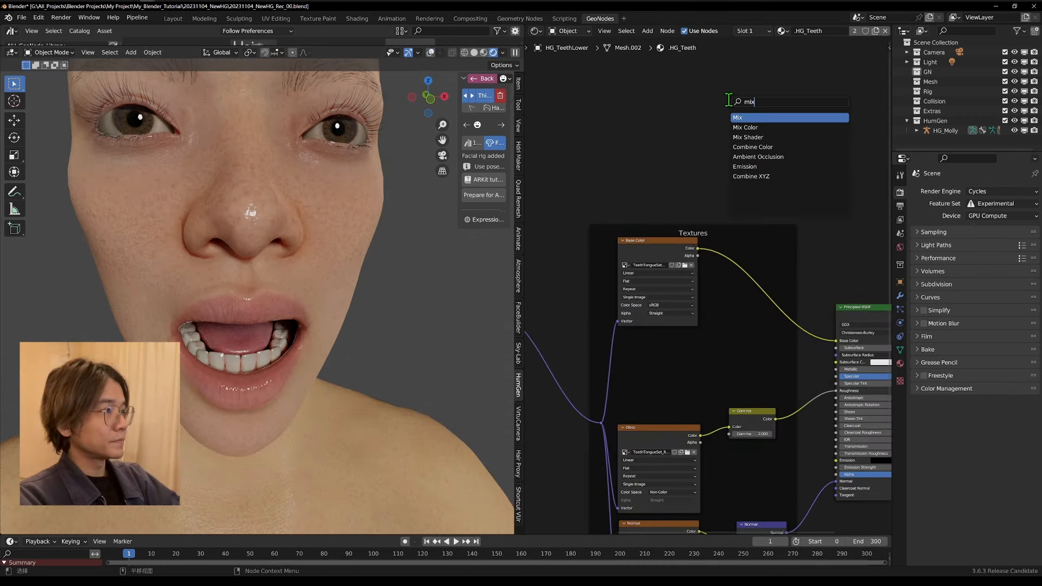
pyautogui.press('Return')
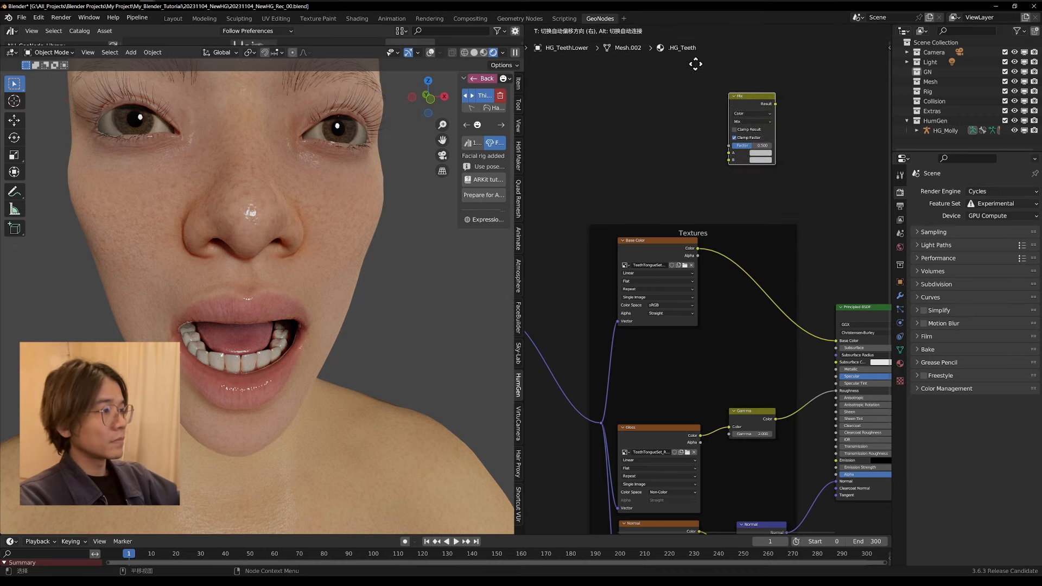
pyautogui.click(686, 300)
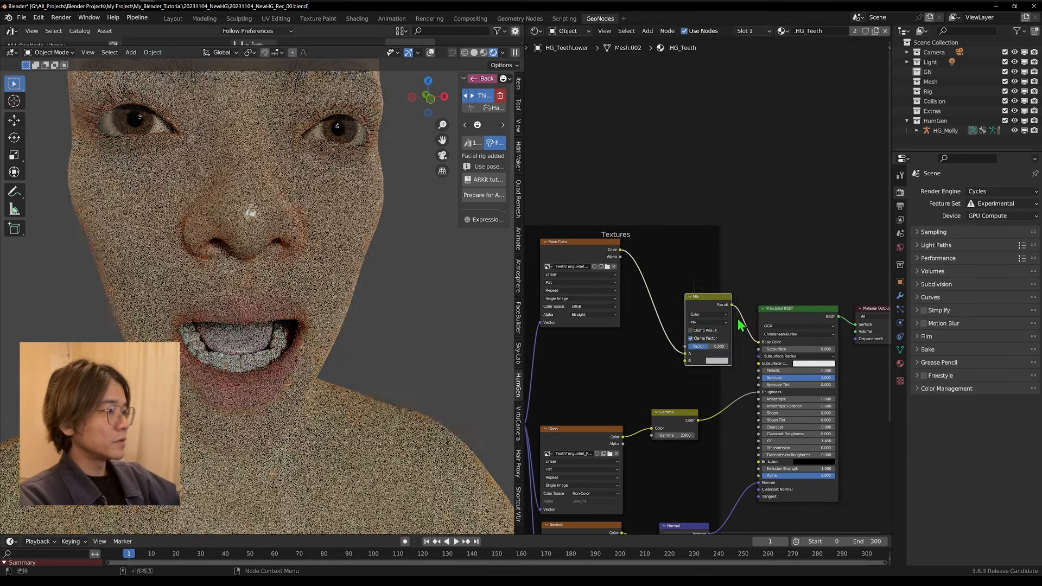
# Change the B colour of the teeth material's Mix node to a golden yellow
pyautogui.scroll(3, 719, 323)
pyautogui.click(718, 381)
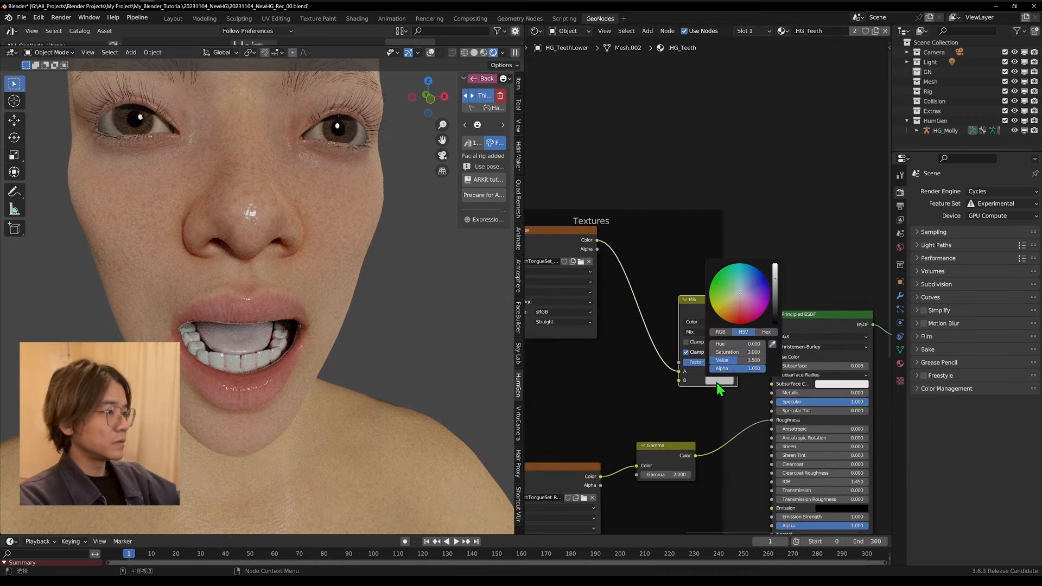
pyautogui.click(726, 312)
pyautogui.moveTo(719, 315); pyautogui.dragTo(719, 309)
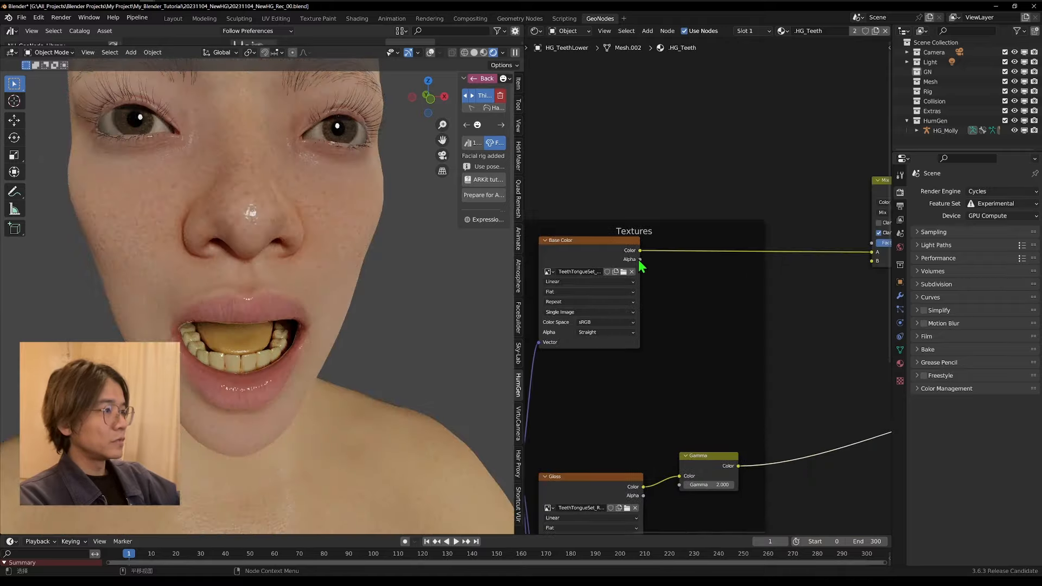
# Connect the Base Color texture's Alpha to the Mix node's Factor and insert a Color Ramp node into that link
pyautogui.moveTo(641, 264); pyautogui.dragTo(676, 253)
pyautogui.scroll(-4, 692, 282)
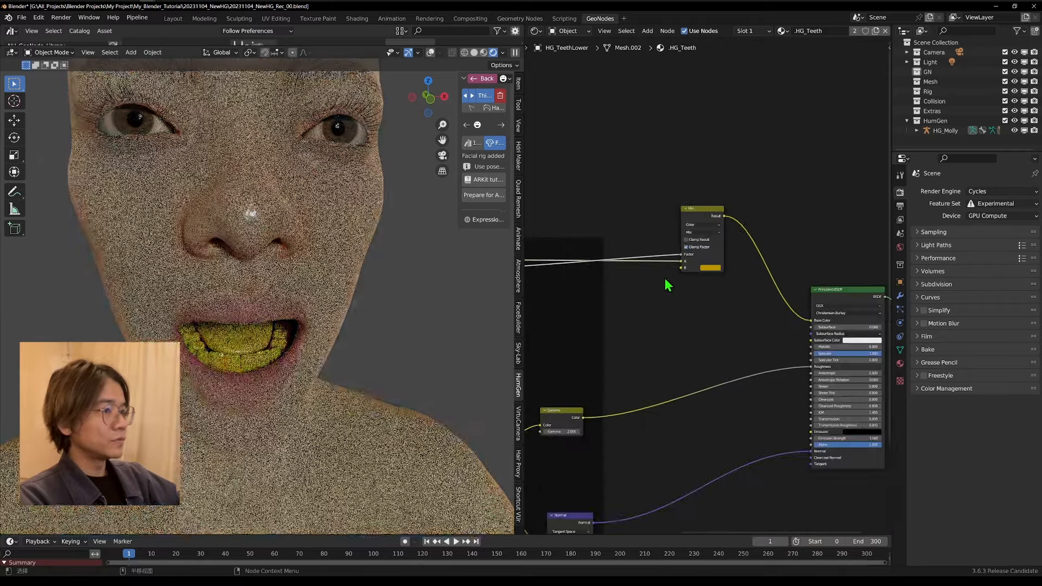
pyautogui.moveTo(668, 284); pyautogui.dragTo(789, 275, button='middle')
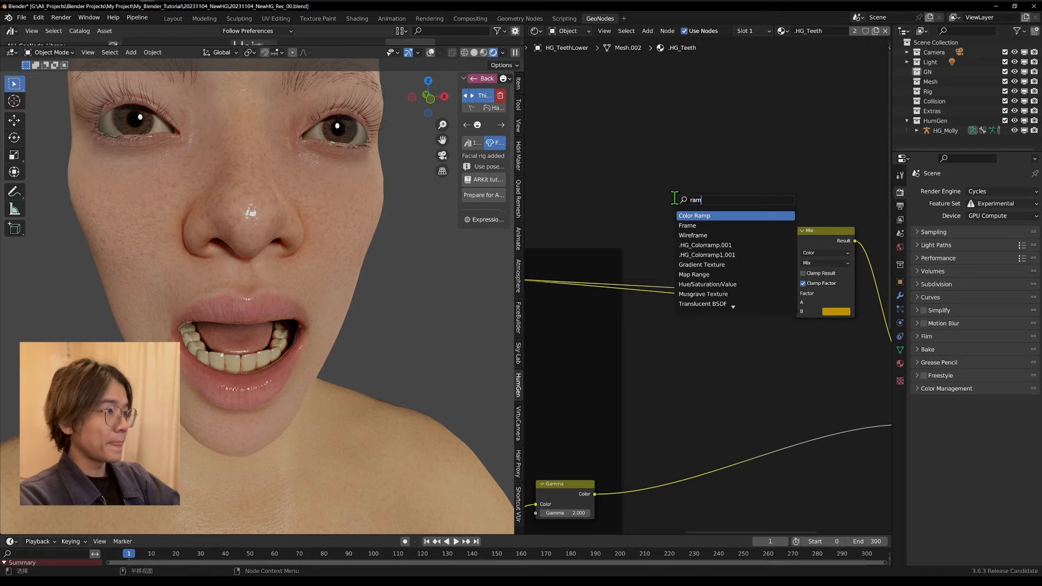
pyautogui.press('Return')
pyautogui.click(661, 219)
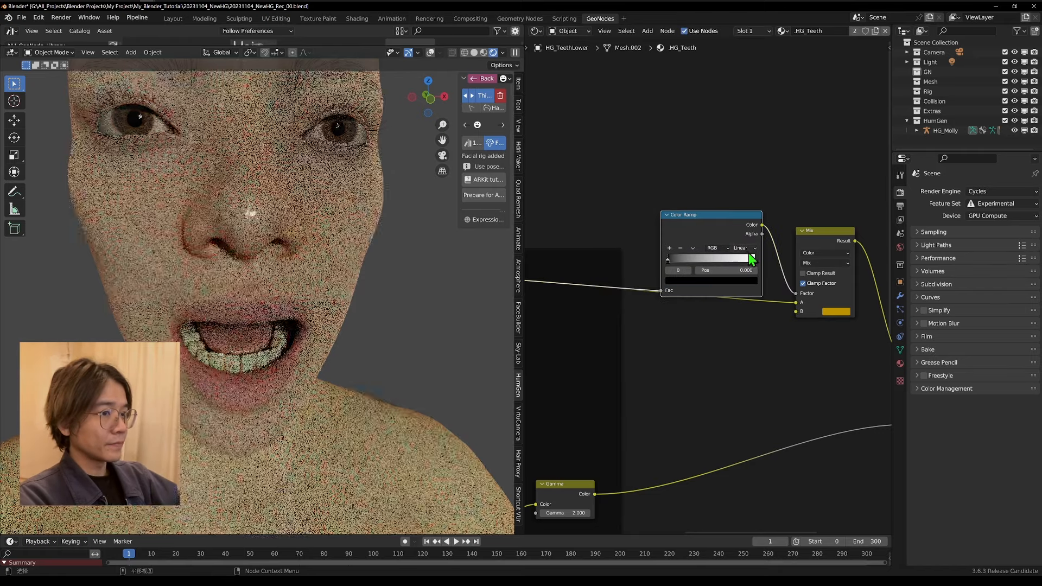
# Move the Color Ramp's black and white stops closer together to tighten the teeth tint mask, and check the mouth
pyautogui.moveTo(669, 257); pyautogui.dragTo(739, 261)
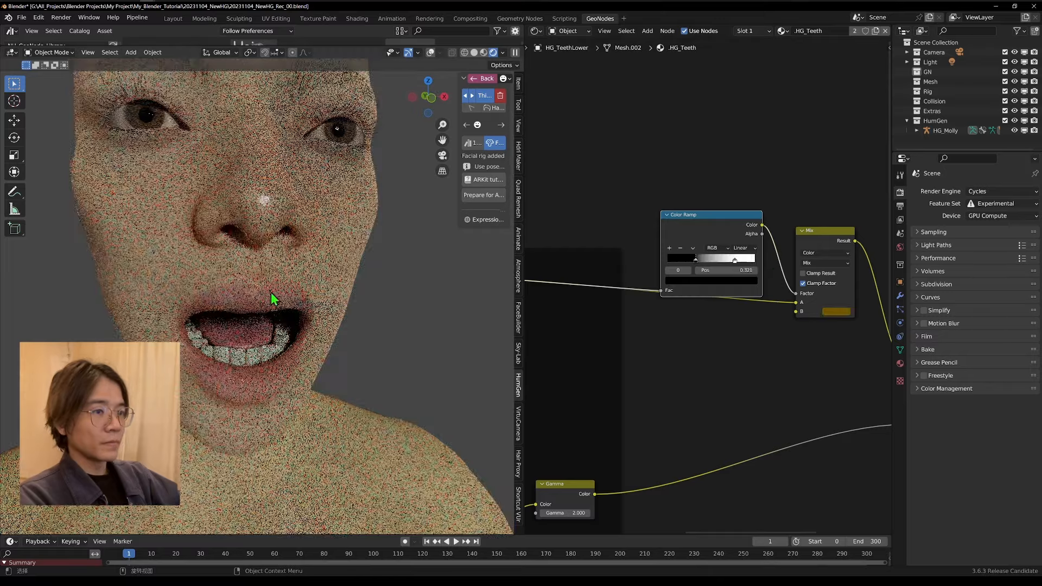
pyautogui.scroll(-4, 270, 296)
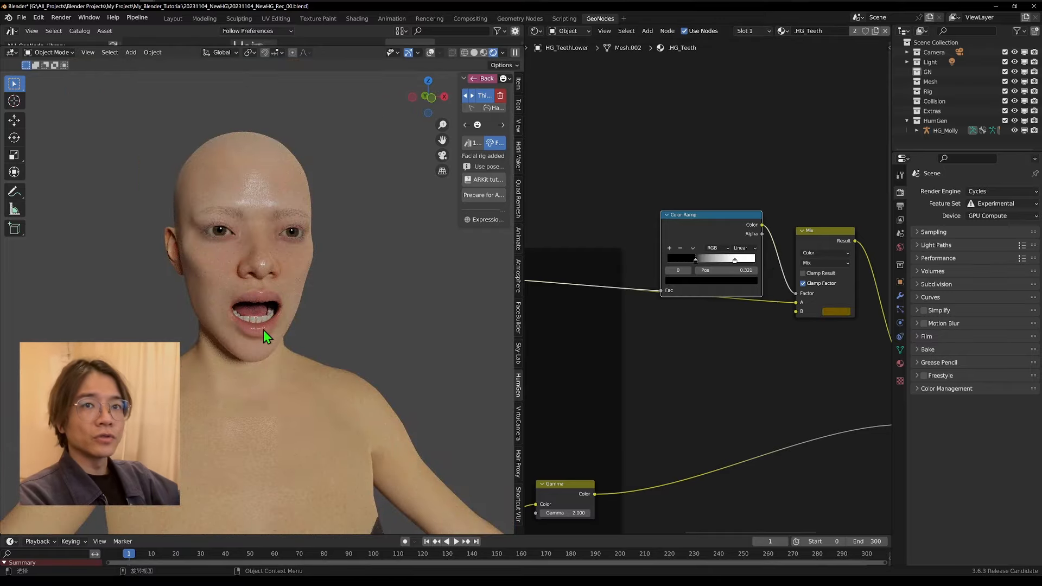
pyautogui.moveTo(727, 260); pyautogui.dragTo(695, 253)
pyautogui.scroll(4, 709, 277)
pyautogui.click(691, 252)
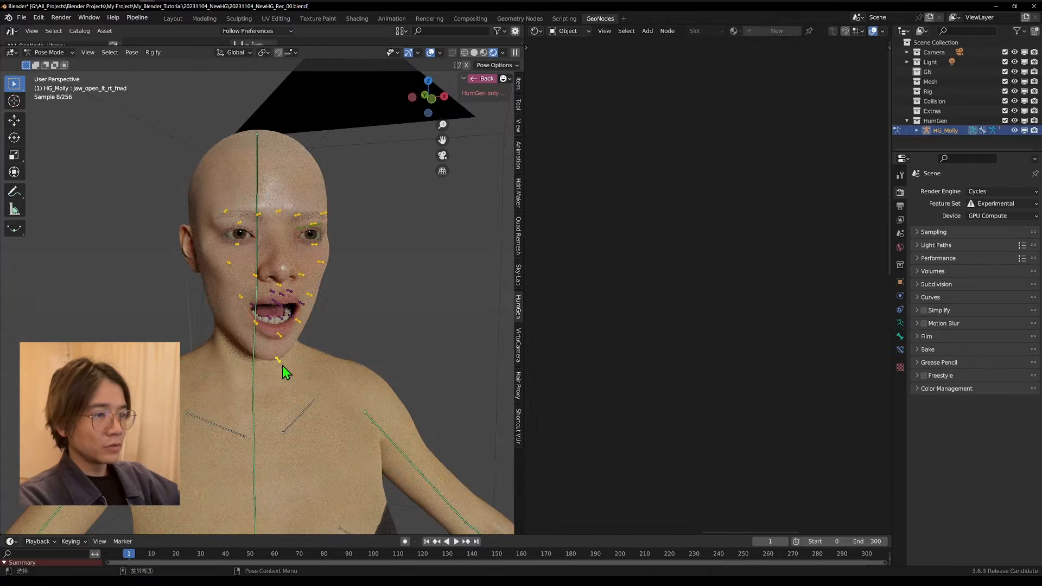
# Move the jaw_open_lt_rt_frwd bone back up to close the character's mouth
pyautogui.press('g')
pyautogui.click(308, 321)
# In front view, move the mouth_smile_frown_L and mouth_smile_frown_R bones upward and outward to pose a smile
pyautogui.click(310, 295)
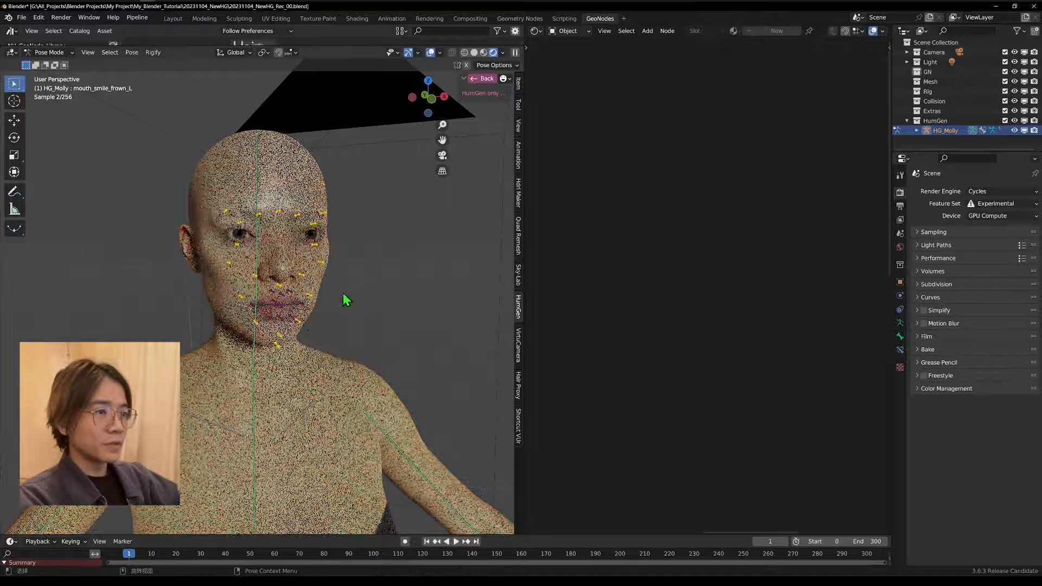
pyautogui.moveTo(343, 292); pyautogui.dragTo(259, 292, button='middle')
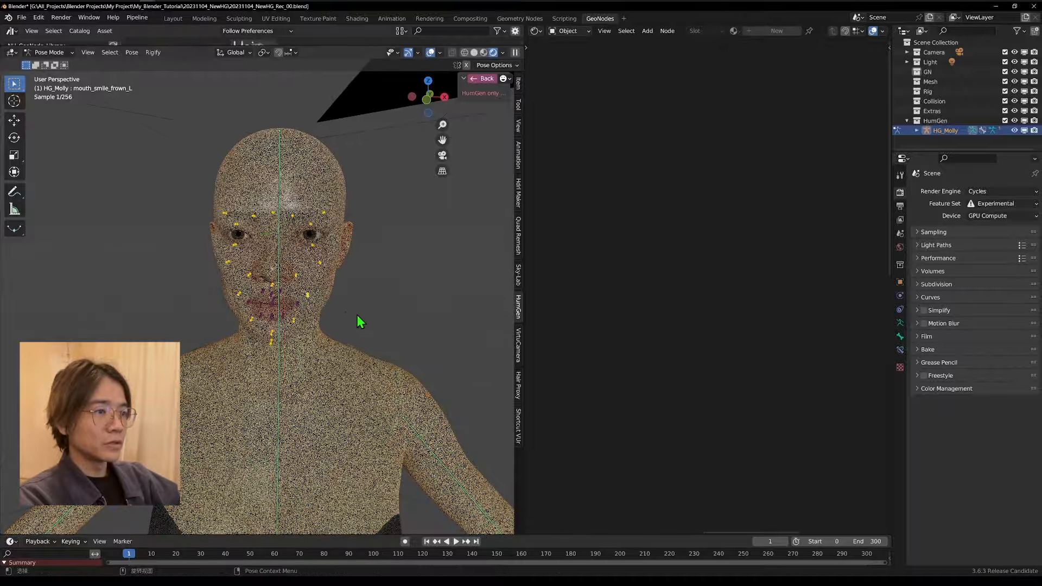
pyautogui.click(429, 100)
pyautogui.press('g')
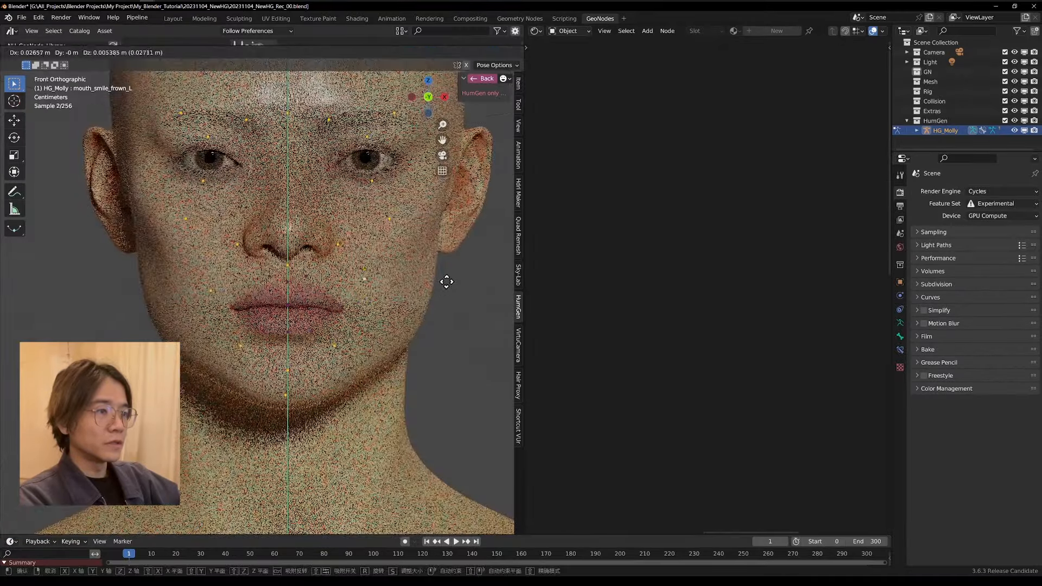
pyautogui.rightClick(446, 283)
pyautogui.press('g')
pyautogui.click(427, 271)
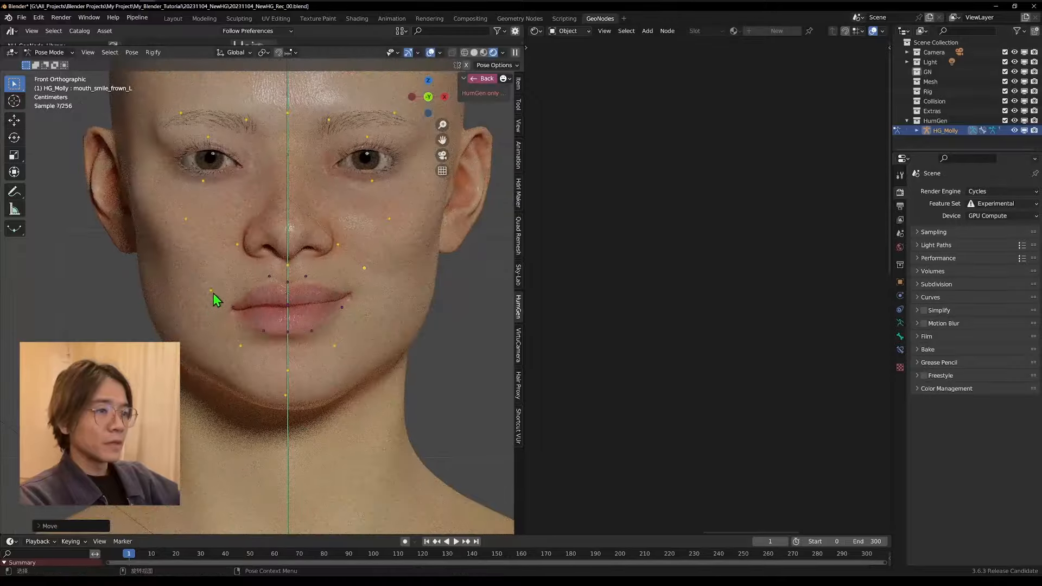
pyautogui.click(212, 294)
pyautogui.press('g')
pyautogui.click(163, 215)
# Inspect the smiling face from several angles and close up around the lips with the viewport overlays hidden
pyautogui.scroll(-5, 260, 261)
pyautogui.moveTo(278, 261); pyautogui.dragTo(329, 289, button='middle')
pyautogui.scroll(8, 329, 289)
pyautogui.scroll(-8, 326, 294)
pyautogui.click(430, 53)
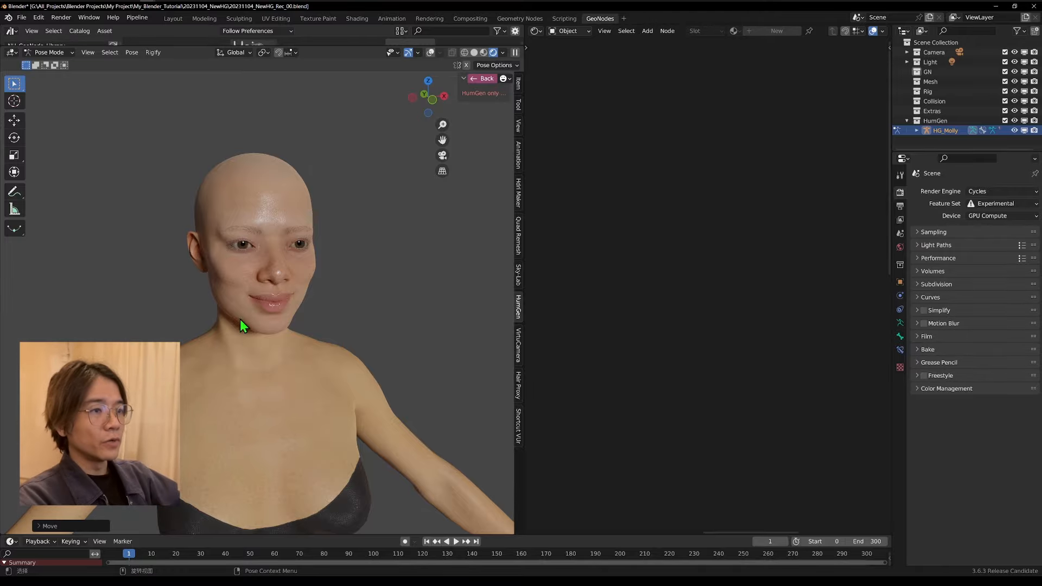
pyautogui.moveTo(177, 298); pyautogui.dragTo(406, 305, button='middle')
pyautogui.scroll(8, 352, 320)
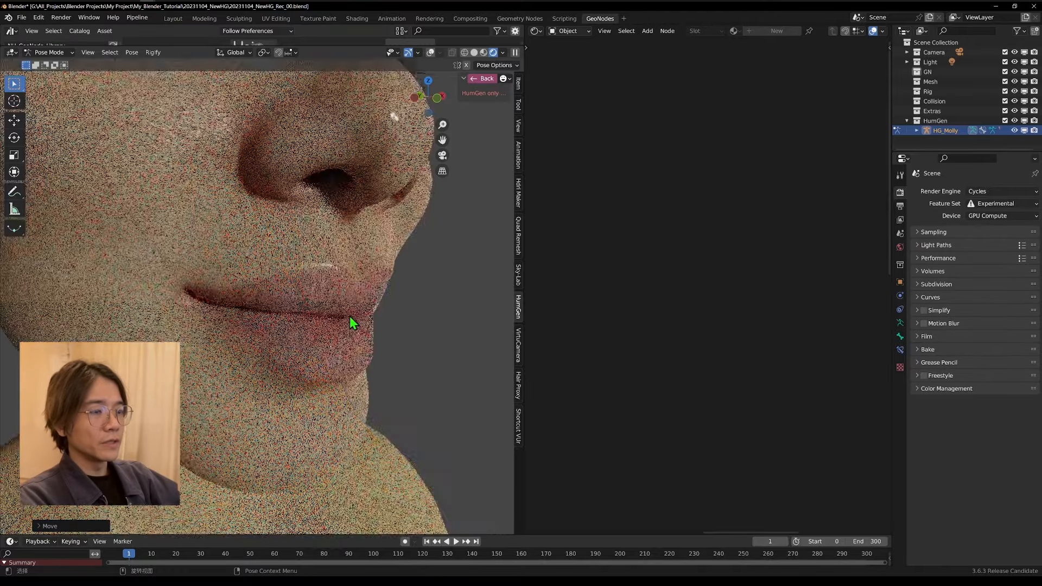
pyautogui.scroll(-7, 354, 317)
pyautogui.moveTo(353, 316); pyautogui.dragTo(307, 318, button='middle')
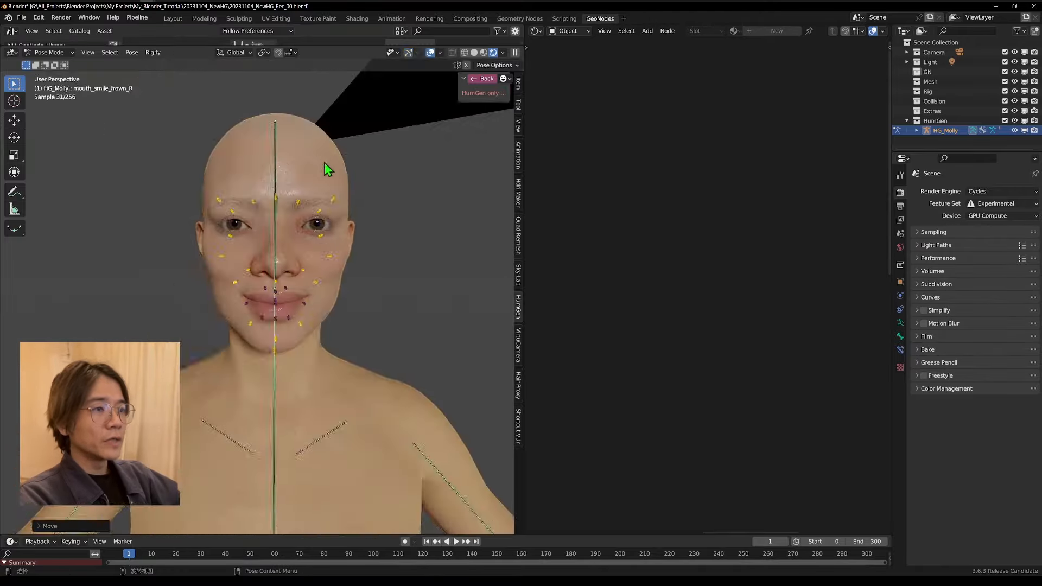
# Return to Object Mode, select the HG_Body mesh and show its shape keys in an enlarged properties editor
pyautogui.click(324, 162)
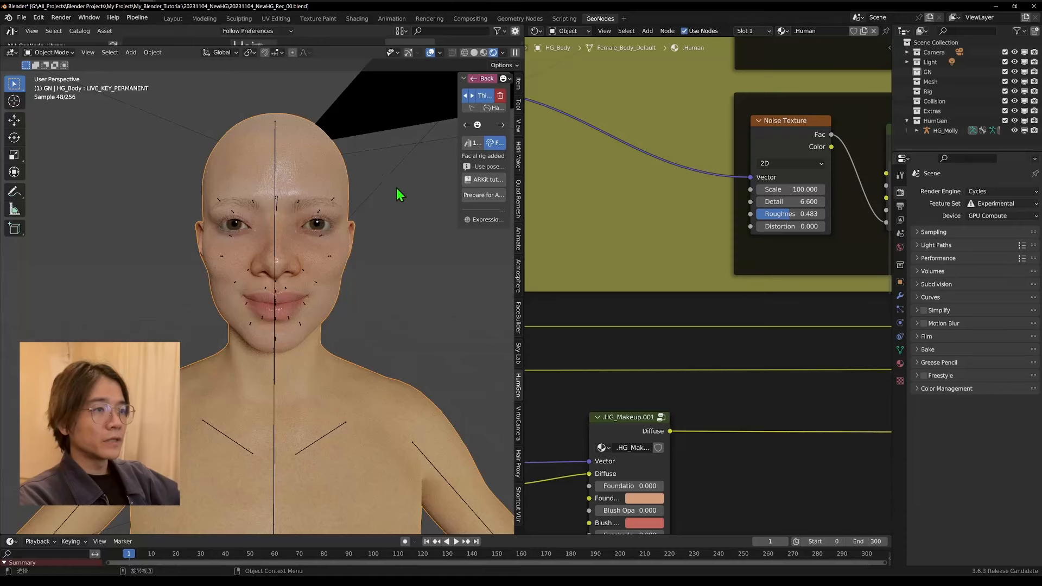
pyautogui.click(305, 304)
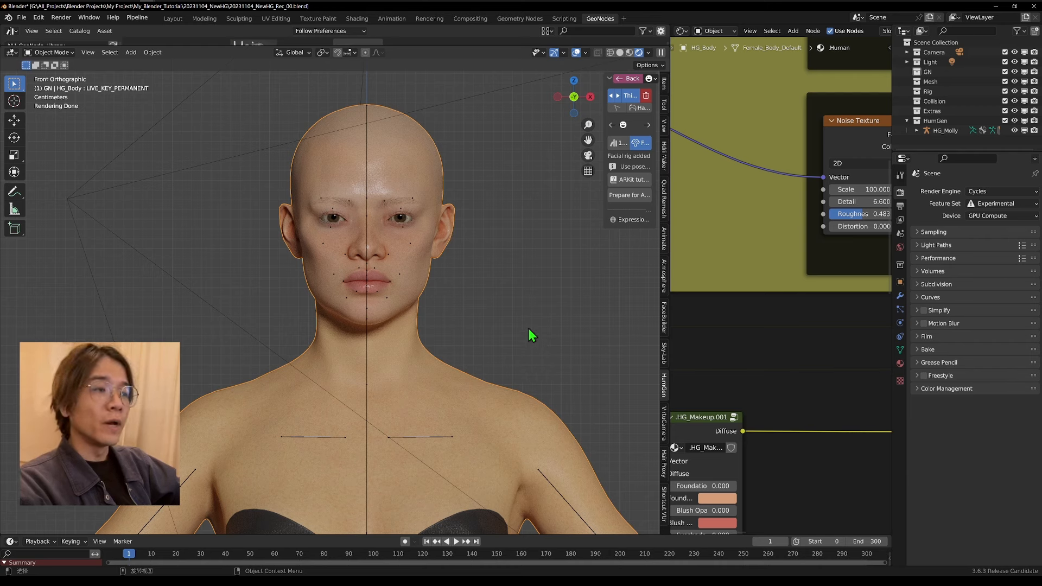
pyautogui.click(900, 350)
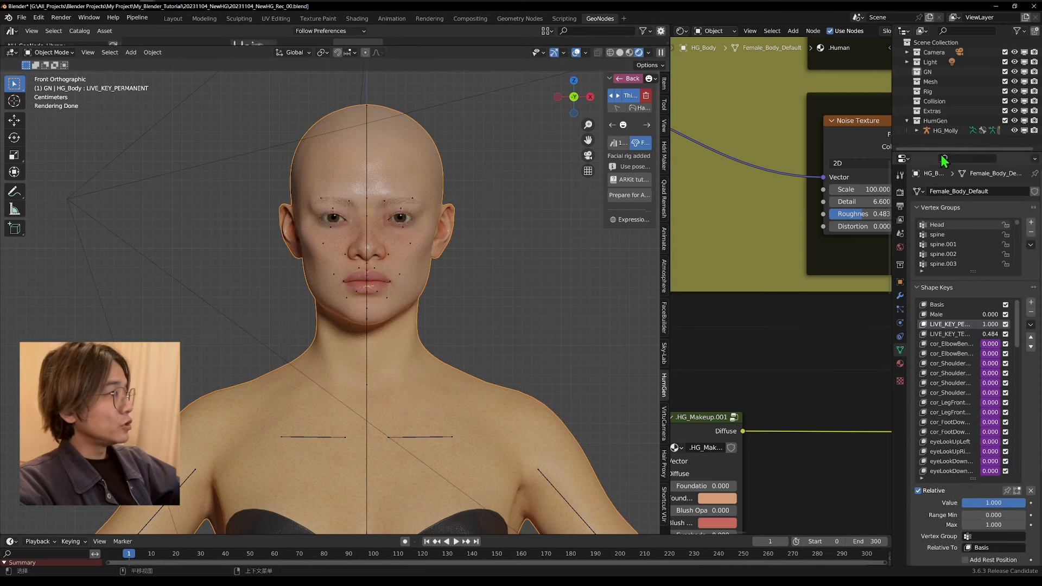
pyautogui.moveTo(937, 150); pyautogui.dragTo(934, 72)
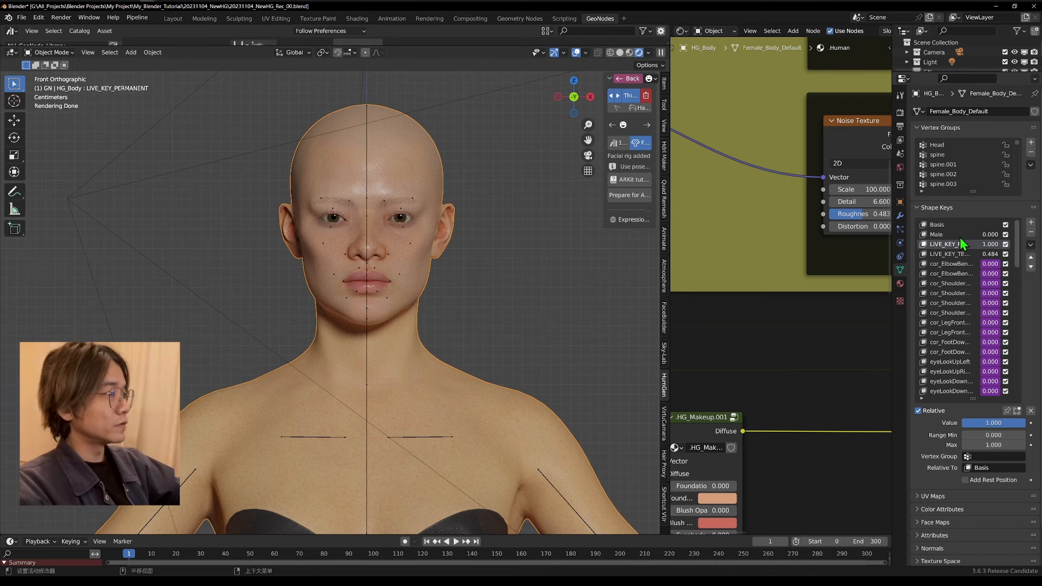
# Mute the two LIVE_KEY shape keys of HG_Body to compare the body with and without them, and re-enable both
pyautogui.click(1005, 244)
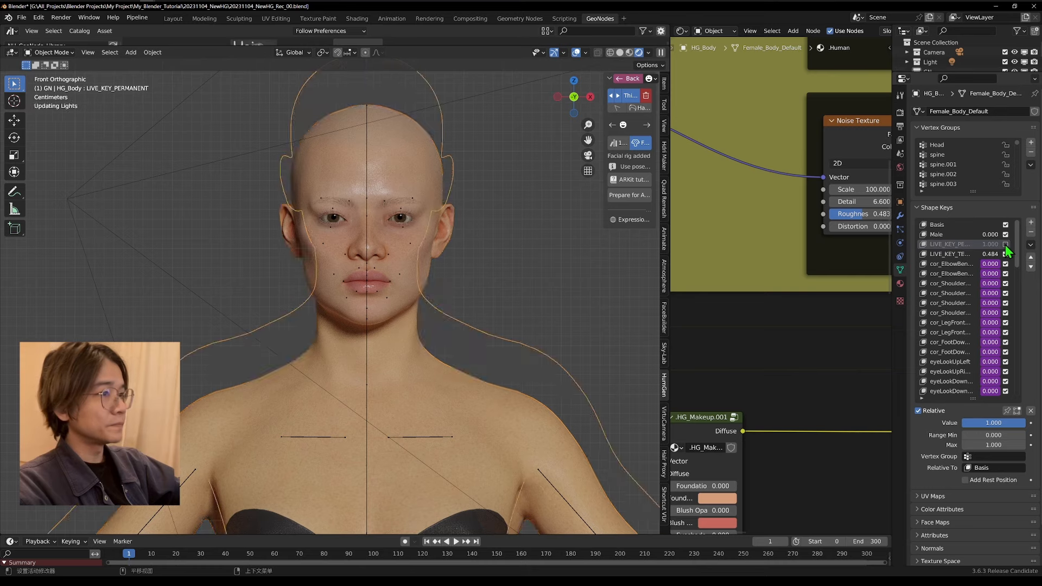
pyautogui.scroll(-5, 340, 314)
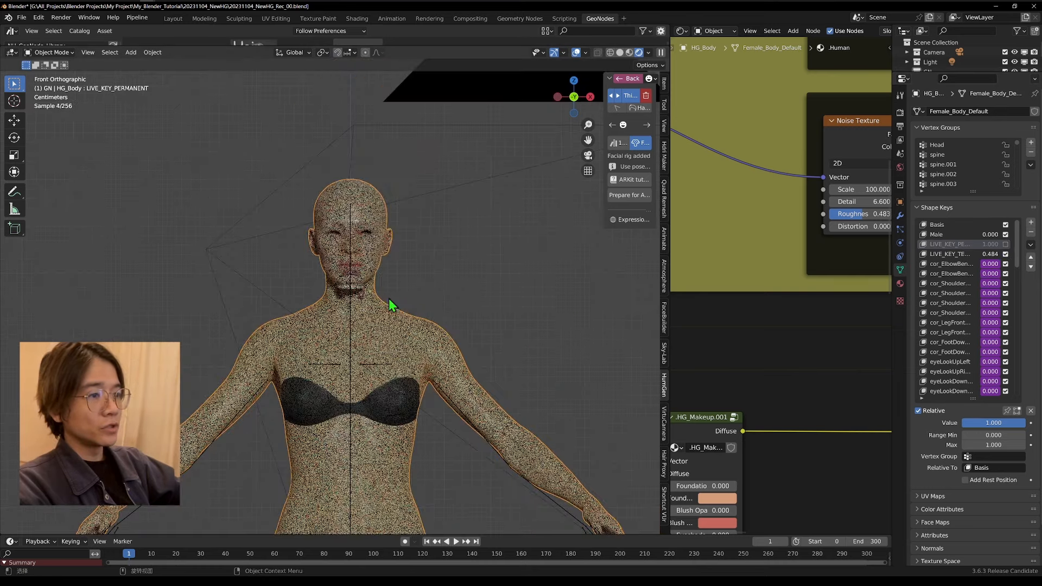
pyautogui.click(1006, 254)
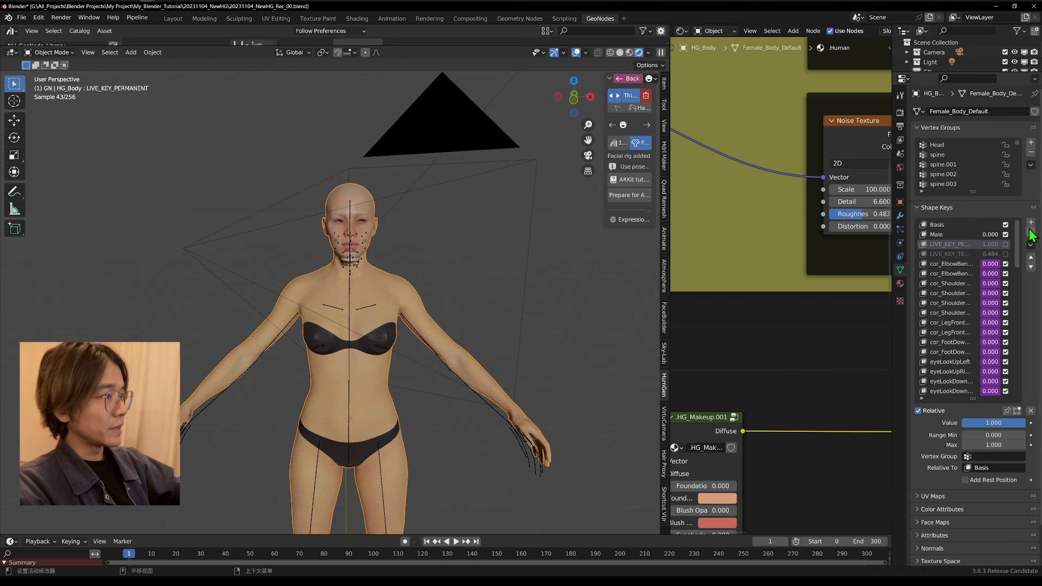
pyautogui.click(1006, 245)
pyautogui.click(1005, 254)
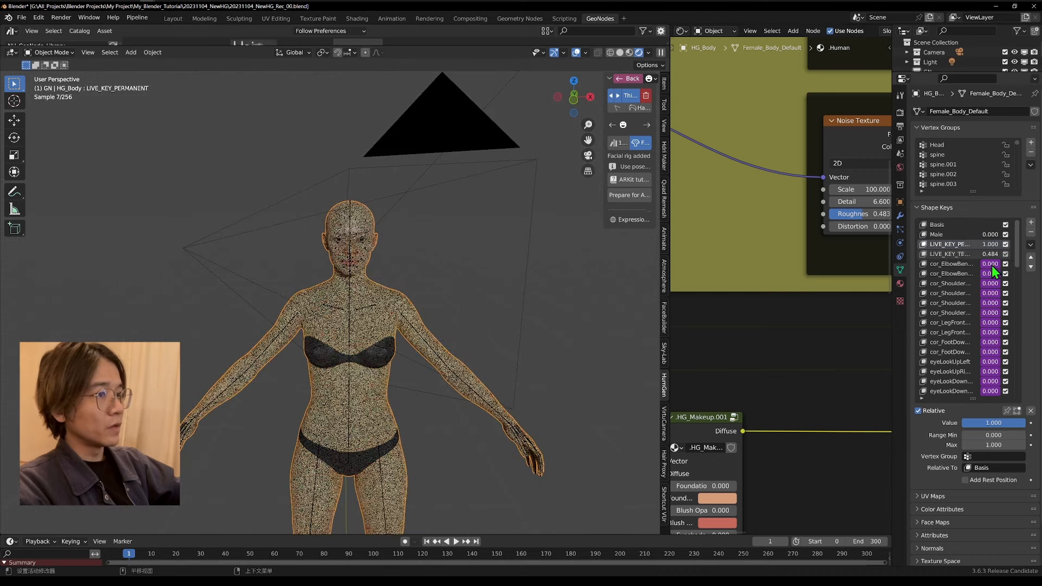
pyautogui.scroll(6, 383, 279)
pyautogui.press('KP_1')
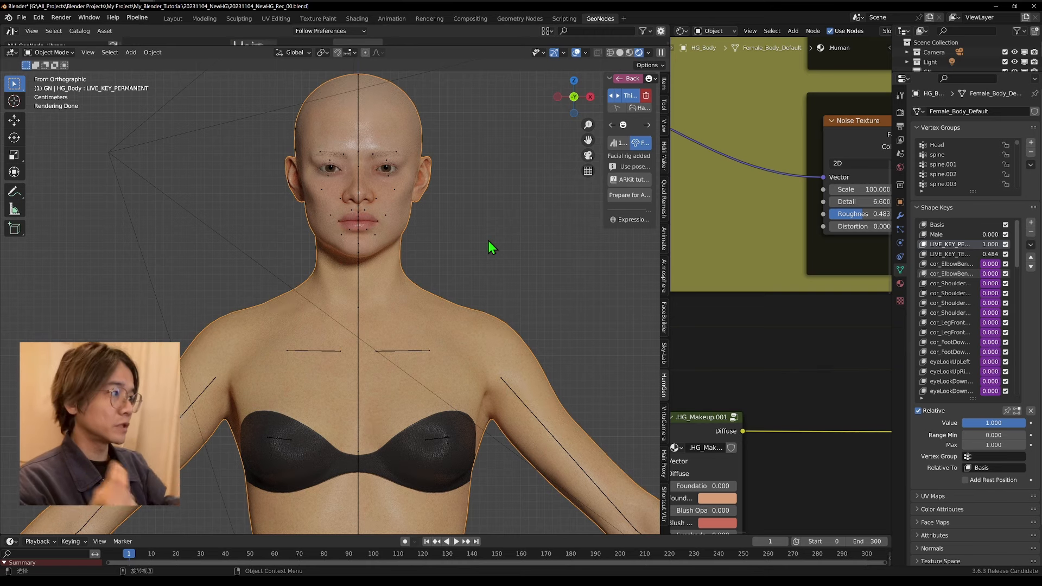
pyautogui.click(1006, 245)
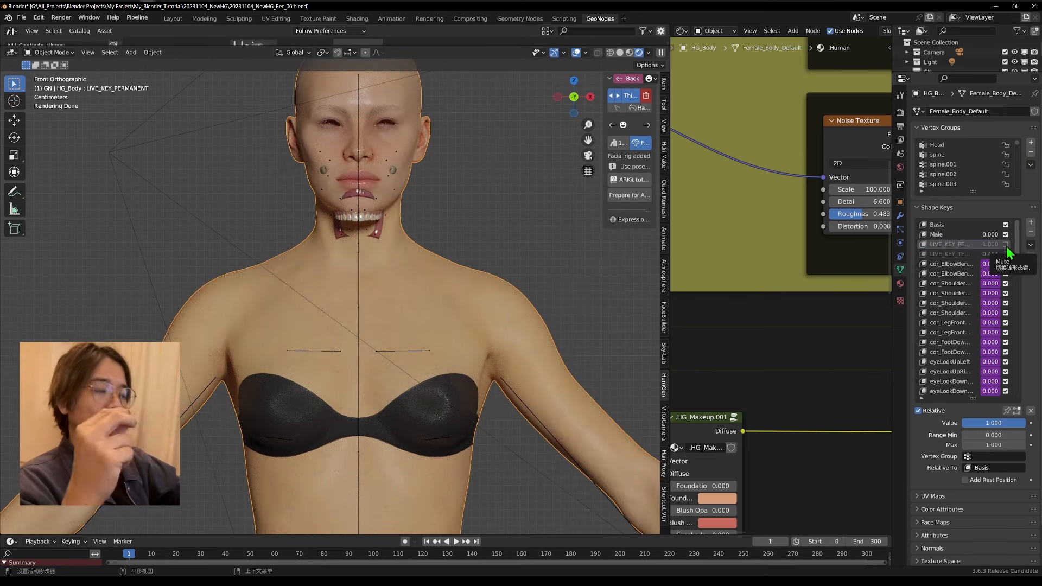
pyautogui.click(1006, 245)
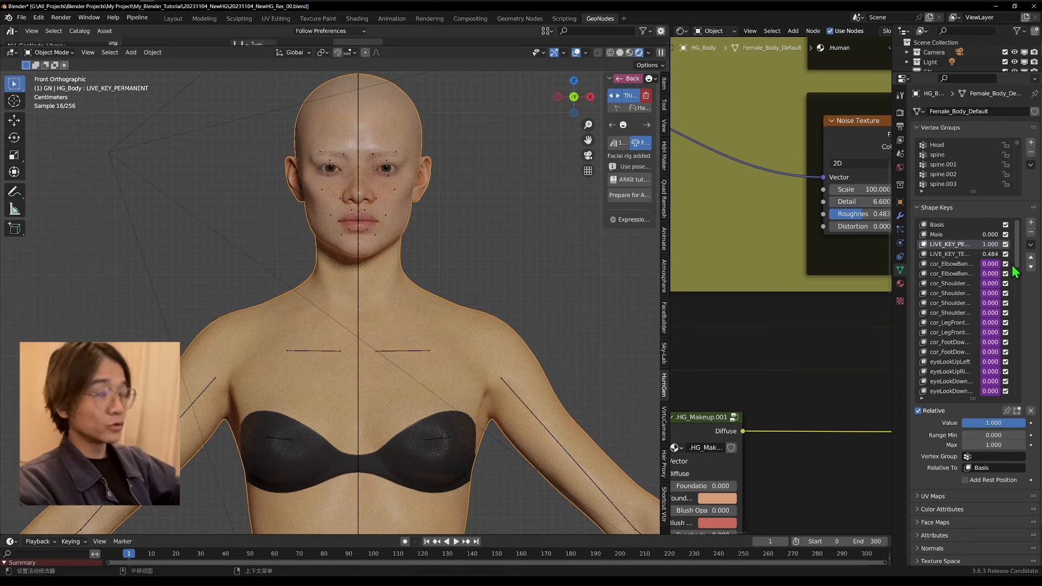
# Add a new shape key to the HG_Body mesh
pyautogui.click(1031, 224)
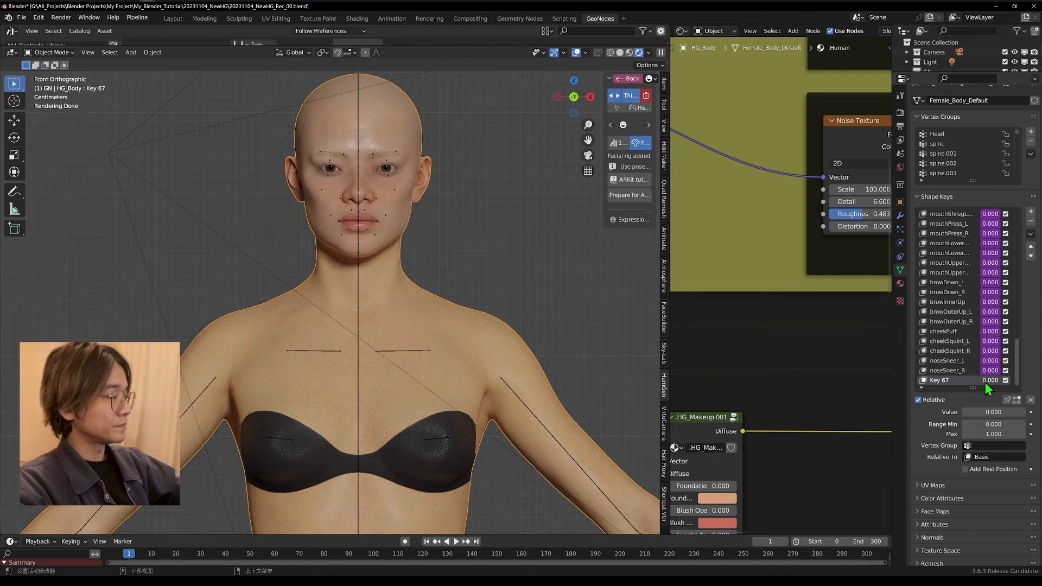
# Set the new shape key's value to 1 and rename it Elf
pyautogui.moveTo(986, 381); pyautogui.dragTo(1004, 382)
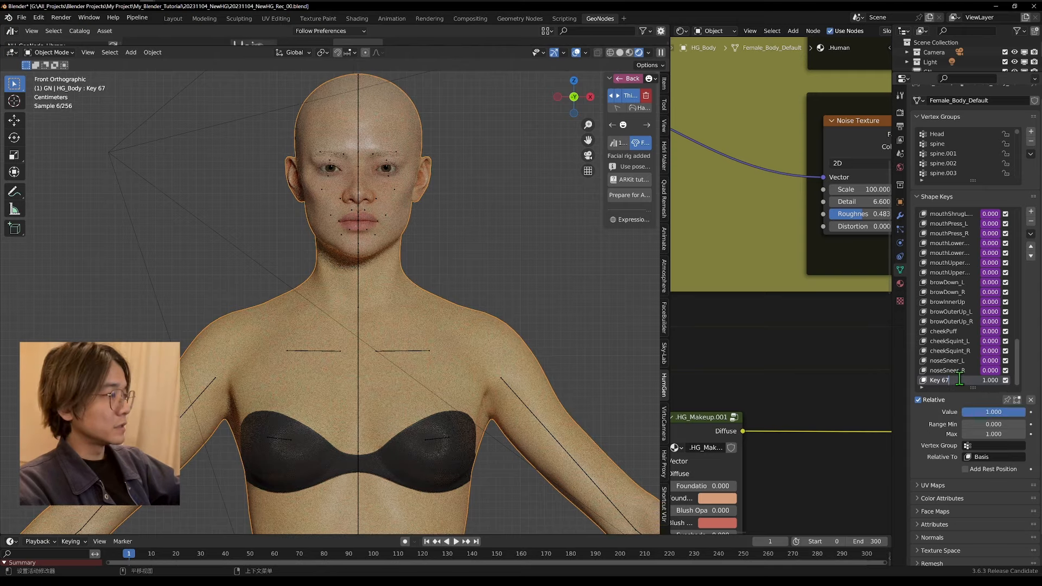
pyautogui.doubleClick(950, 380)
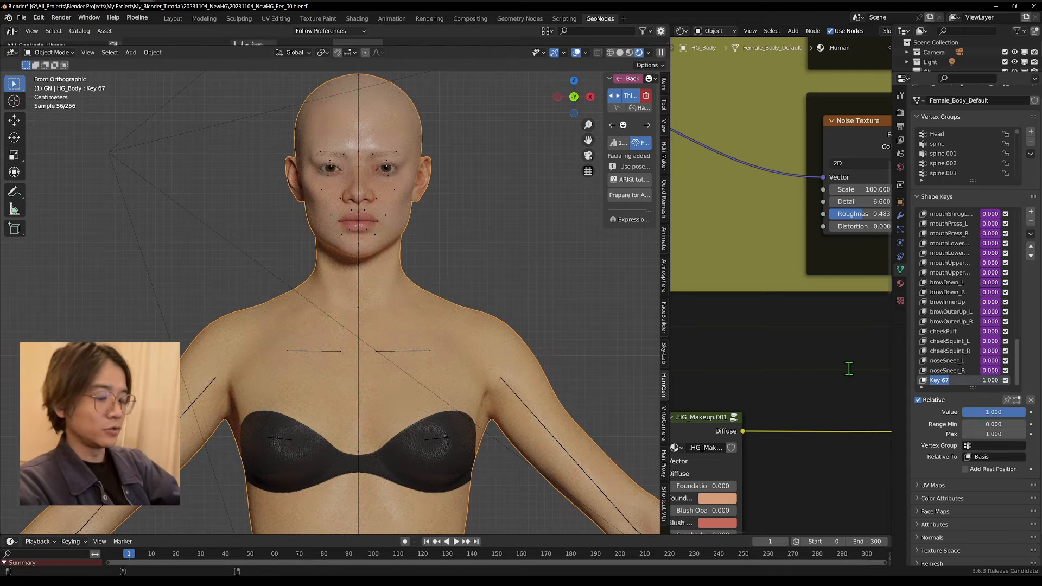
pyautogui.write('Elf')
pyautogui.press('Return')
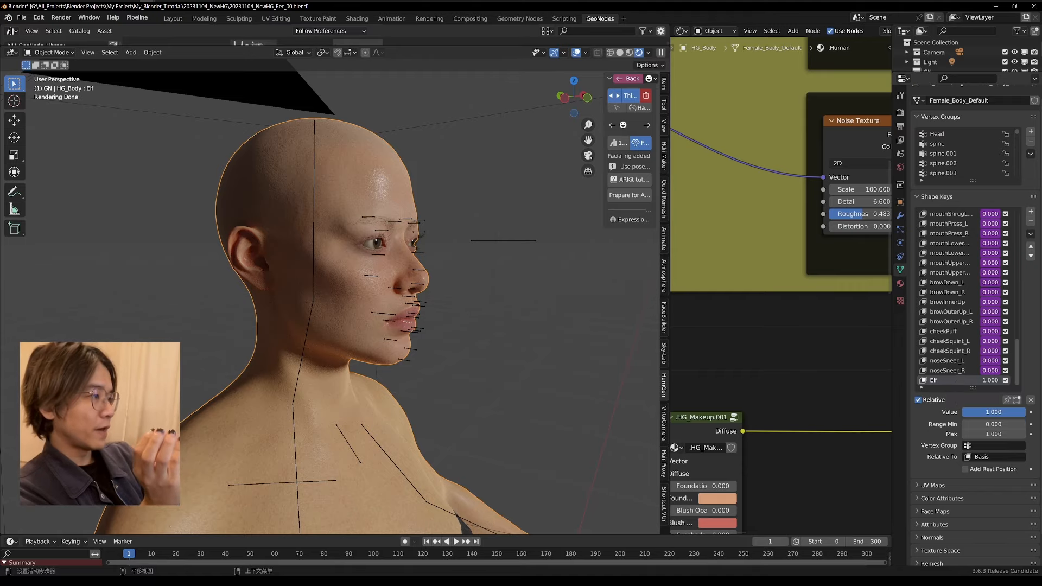
pyautogui.moveTo(1015, 413)
pyautogui.mouseDown()
pyautogui.moveTo(1005, 412)
pyautogui.moveTo(1025, 412)
pyautogui.mouseUp()
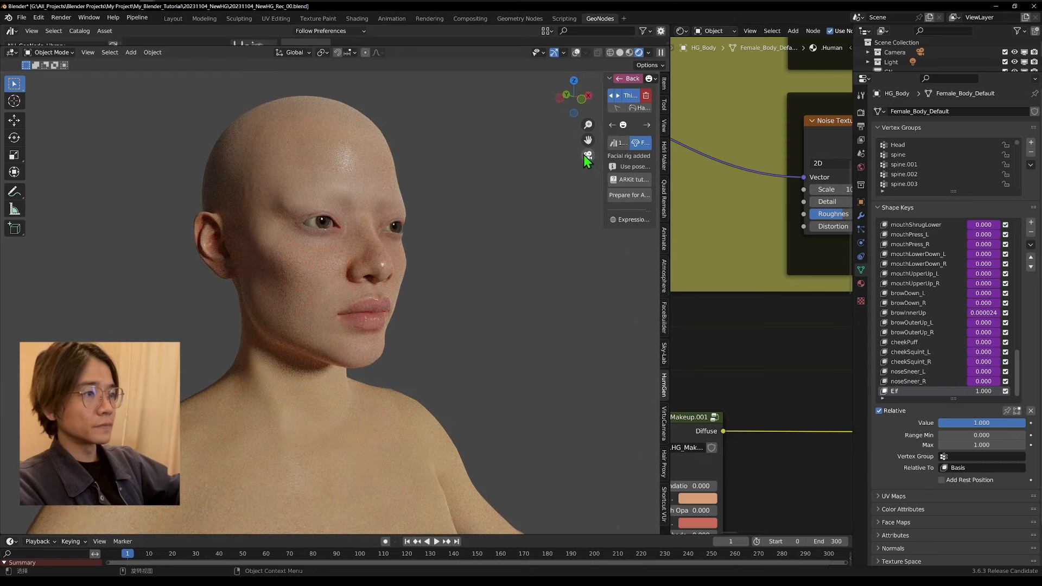
# In Sculpt Mode with X symmetry enabled, pull the ears into long elf points with the Grab brush from the camera view
pyautogui.click(586, 155)
pyautogui.scroll(-3, 125, 77)
pyautogui.click(54, 51)
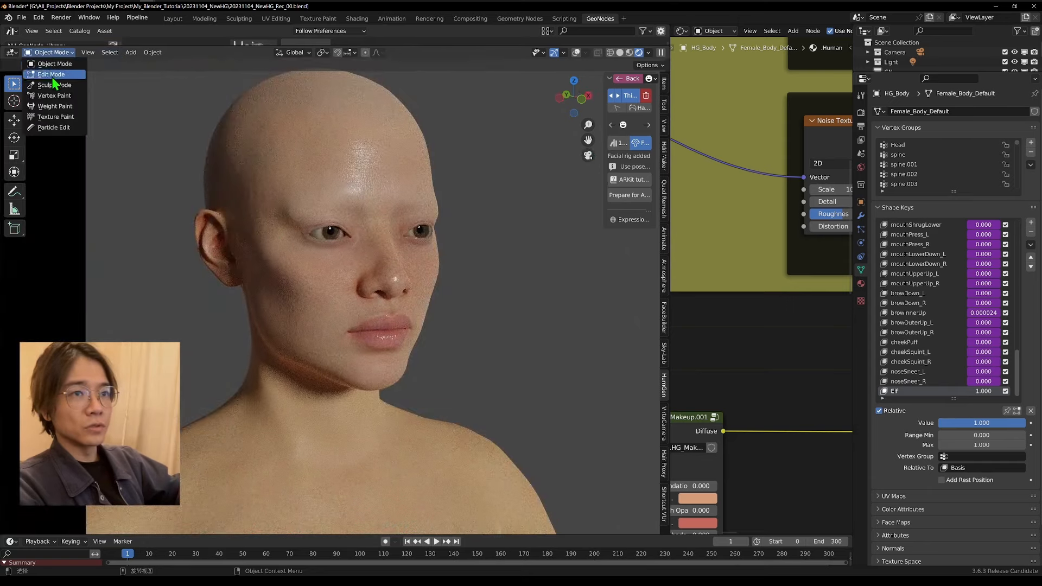
pyautogui.click(53, 85)
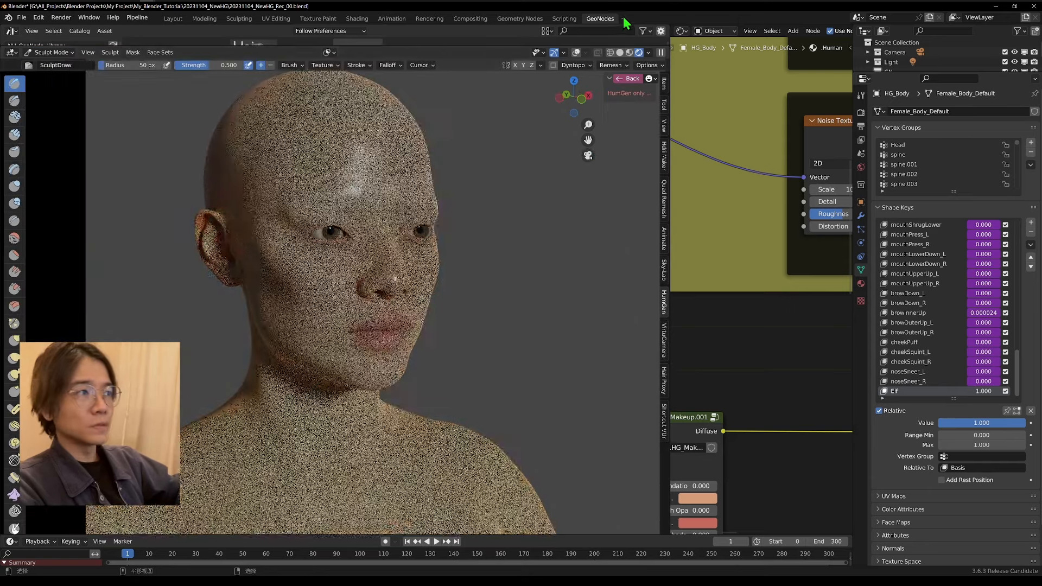
pyautogui.click(516, 65)
pyautogui.moveTo(276, 209); pyautogui.dragTo(196, 163)
pyautogui.scroll(-6, 380, 271)
pyautogui.click(652, 53)
pyautogui.keyDown('shift'); pyautogui.moveTo(561, 302); pyautogui.dragTo(519, 263, button='middle'); pyautogui.keyUp('shift')
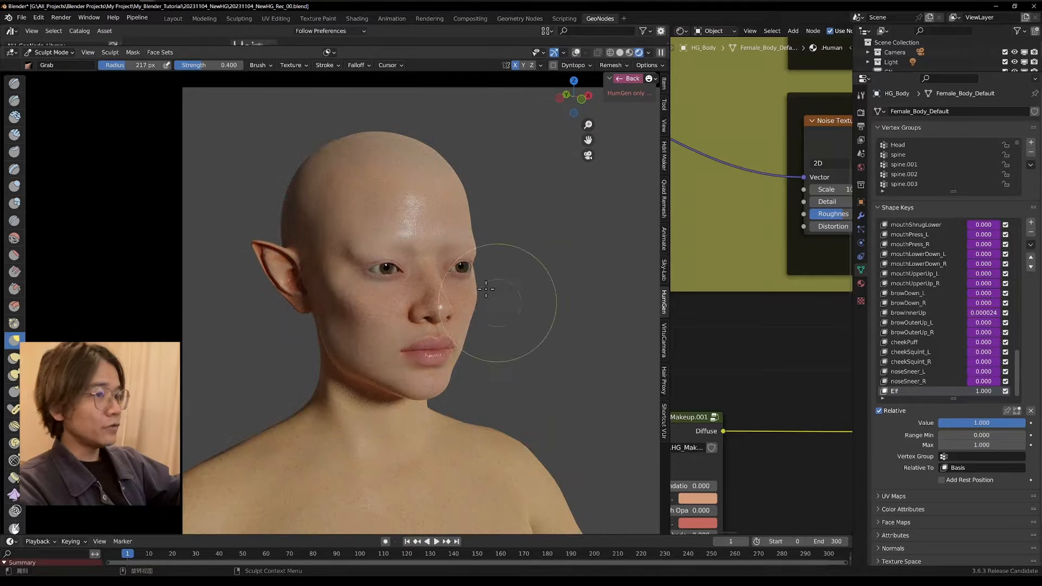
# Reduce the Elf shape key's value to 0.5
pyautogui.moveTo(987, 393)
pyautogui.mouseDown()
pyautogui.moveTo(958, 392)
pyautogui.moveTo(970, 393)
pyautogui.mouseUp()
pyautogui.click(983, 391)
pyautogui.write('0.5')
pyautogui.press('Return')
# Choose the Draw Sharp brush for the ear, switch to solid shading and shrink the brush radius to 101 px
pyautogui.scroll(6, 287, 268)
pyautogui.click(15, 101)
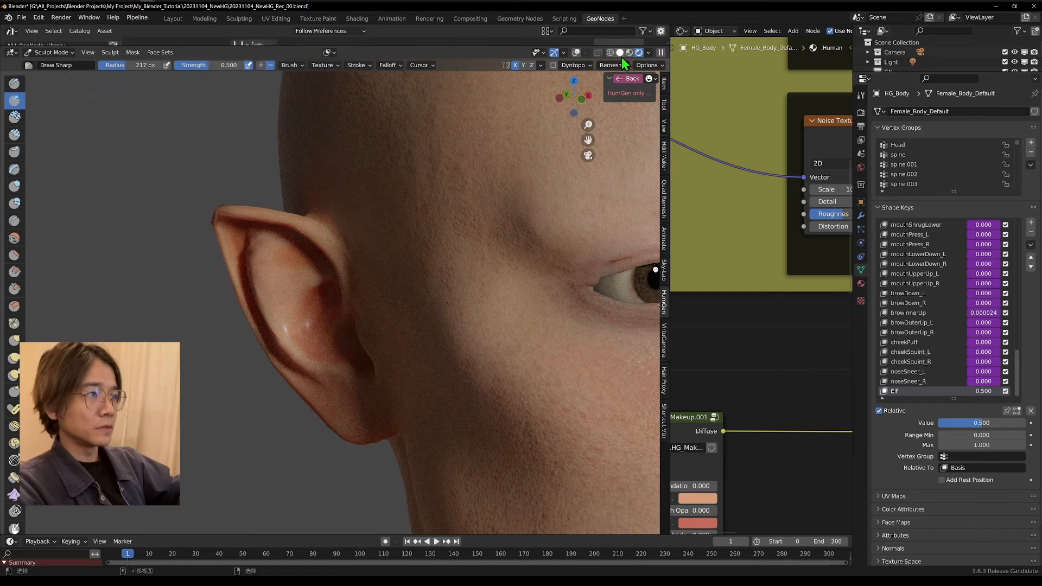
pyautogui.click(621, 55)
pyautogui.scroll(3, 282, 276)
pyautogui.scroll(-3, 205, 280)
pyautogui.press('[')
pyautogui.press('[')
pyautogui.press('[')
pyautogui.press('[')
pyautogui.press('[')
pyautogui.press('[')
pyautogui.press('[')
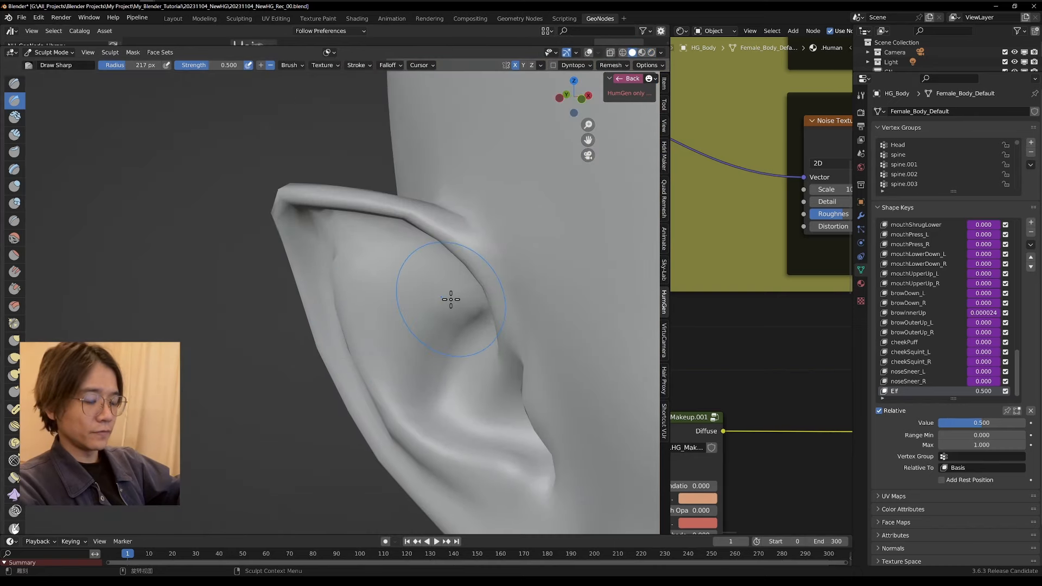
# Show the viewport overlays, refine the pointed ear with the Inflate/Deflate brush and return to the camera view
pyautogui.click(588, 52)
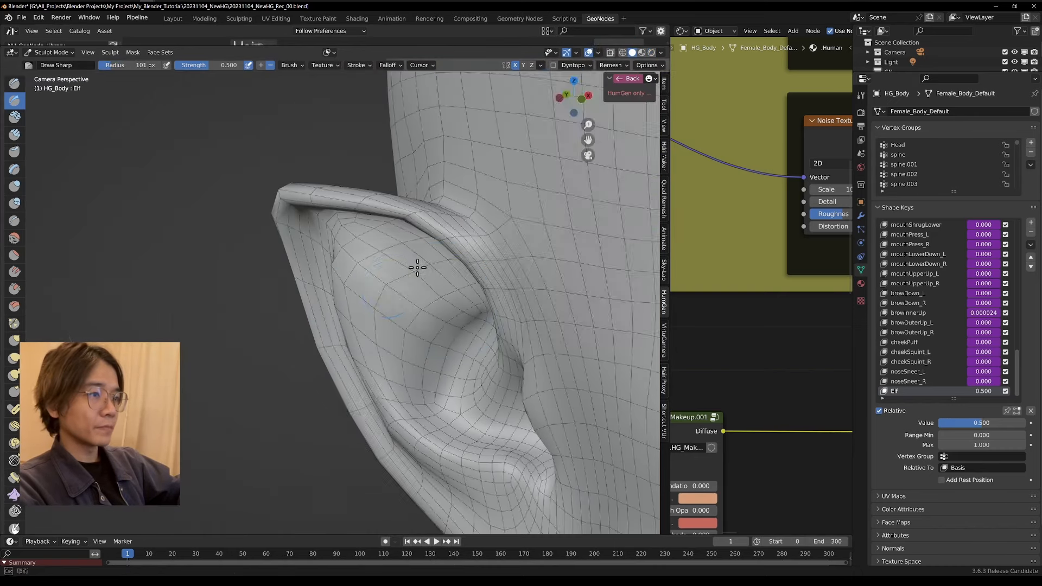
pyautogui.moveTo(419, 268); pyautogui.dragTo(392, 290, button='middle')
pyautogui.scroll(4, 399, 275)
pyautogui.click(15, 186)
pyautogui.press('KP_0')
# Set the Elf shape key's value to 1 and extend its range from -3 to 3
pyautogui.moveTo(982, 423); pyautogui.dragTo(1025, 423)
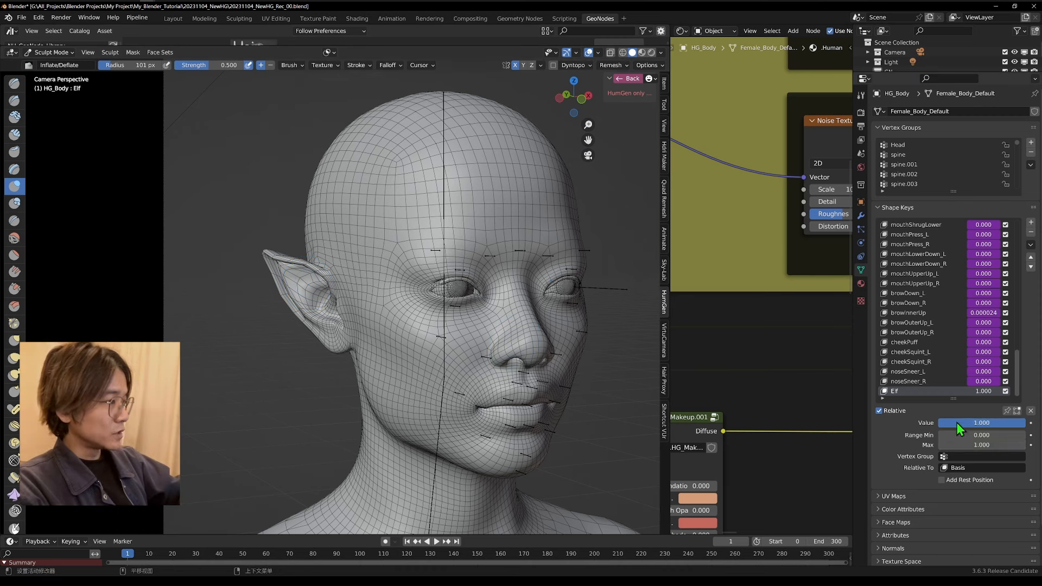
pyautogui.click(980, 445)
pyautogui.write('3')
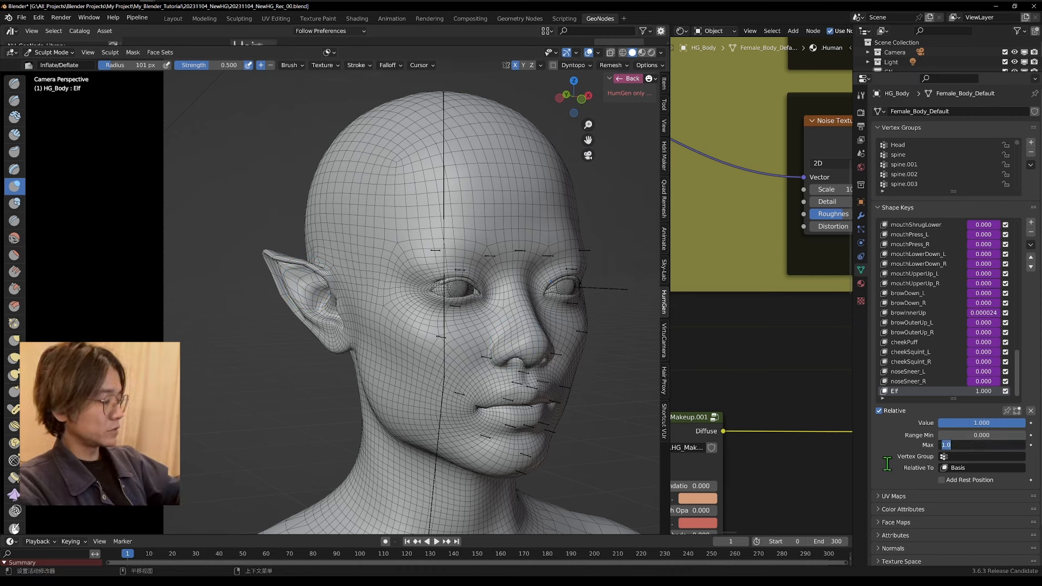
pyautogui.press('Return')
pyautogui.click(981, 436)
pyautogui.write('-3')
pyautogui.press('Return')
# Exaggerate the Elf shape key to about 1.65 while examining the ear, and reduce its value to 0.611
pyautogui.moveTo(981, 423); pyautogui.dragTo(991, 423)
pyautogui.moveTo(380, 282); pyautogui.dragTo(416, 356, button='middle')
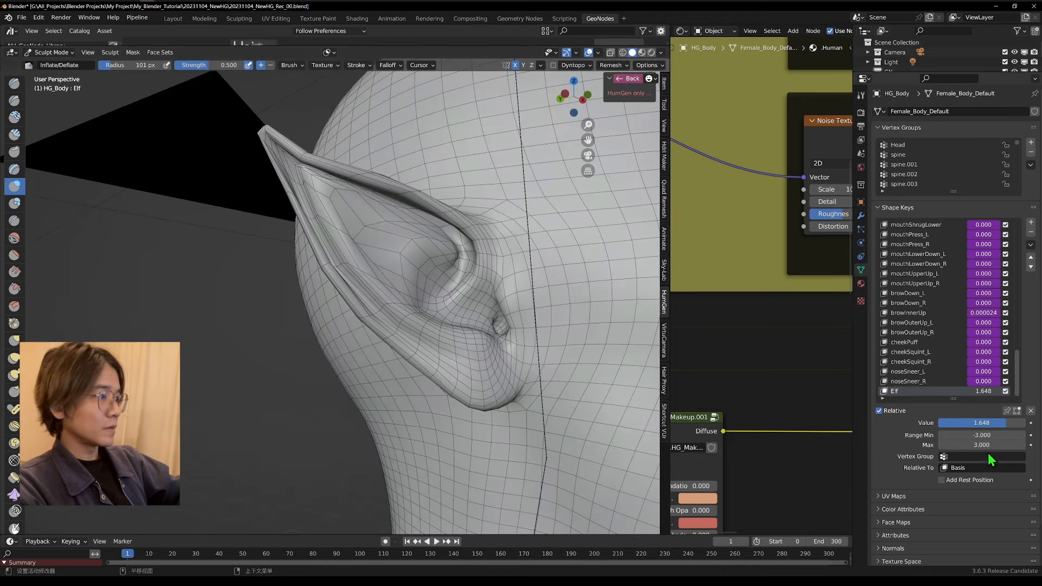
pyautogui.moveTo(991, 423)
pyautogui.mouseDown()
pyautogui.moveTo(981, 423)
pyautogui.moveTo(991, 423)
pyautogui.mouseUp()
pyautogui.doubleClick(990, 423)
pyautogui.write('0.5')
pyautogui.press('Return')
# Return to the camera view in rendered shading and hide the viewport overlays
pyautogui.press('KP_0')
pyautogui.click(652, 53)
pyautogui.click(576, 52)
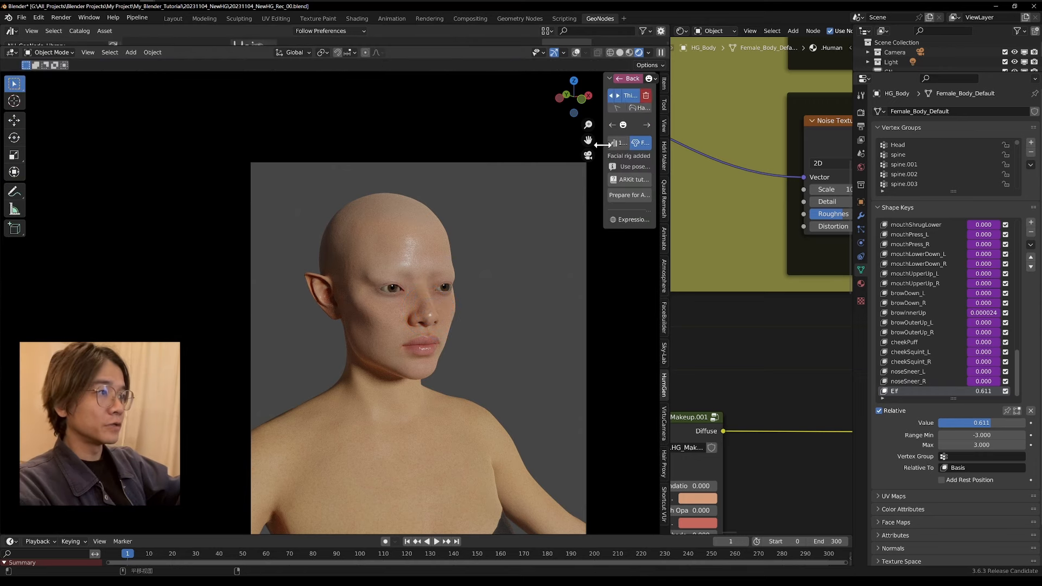
# Find Elf in Human Generator's Save to library list of shape keys and set the Elf shape key's value to 1
pyautogui.moveTo(603, 145); pyautogui.dragTo(574, 145)
pyautogui.keyDown('shift'); pyautogui.moveTo(339, 234); pyautogui.dragTo(321, 228, button='middle'); pyautogui.keyUp('shift')
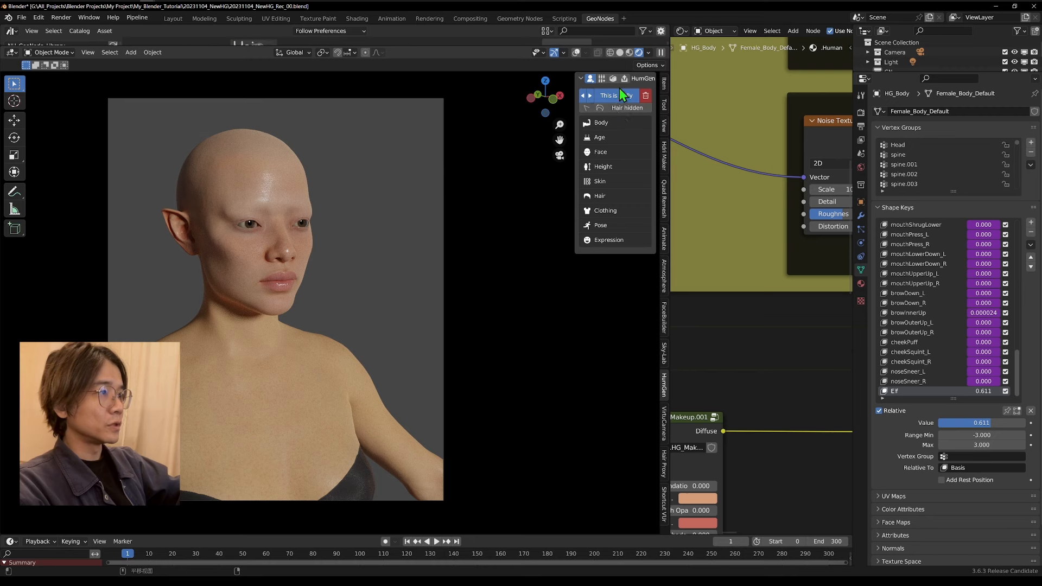
pyautogui.click(613, 79)
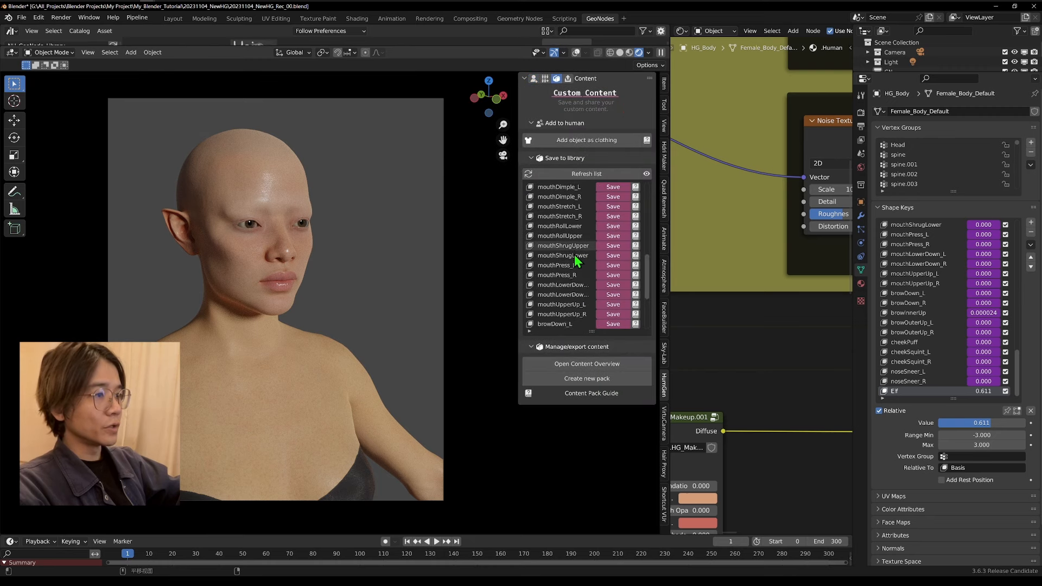
pyautogui.scroll(-5, 577, 261)
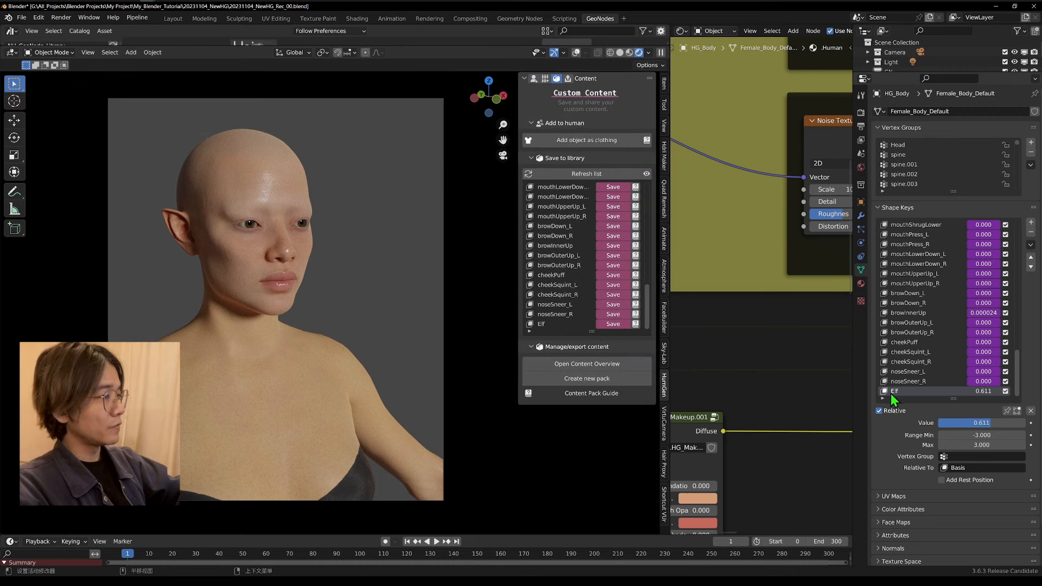
pyautogui.click(988, 390)
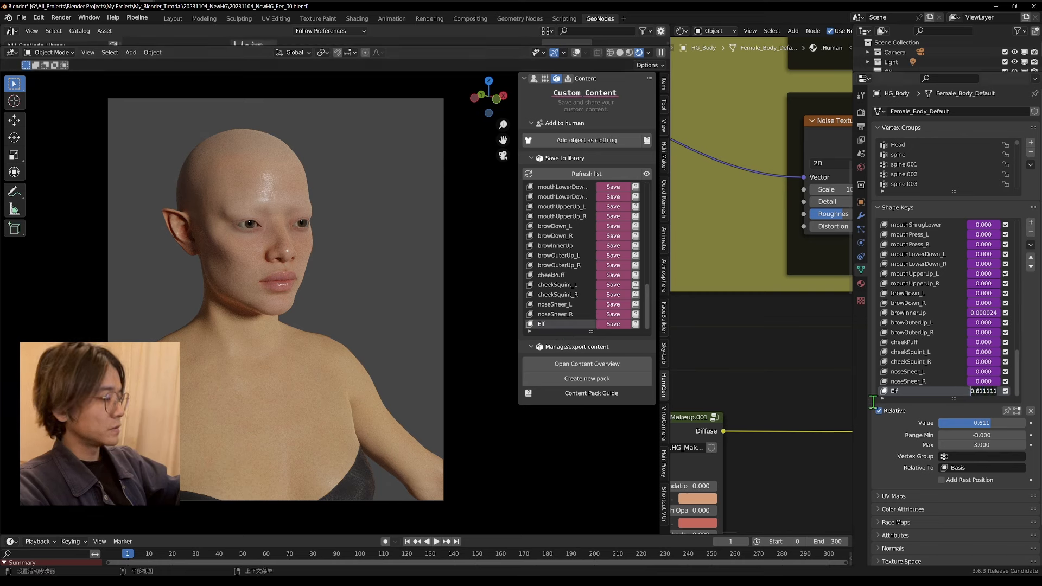
pyautogui.write('1')
pyautogui.press('Return')
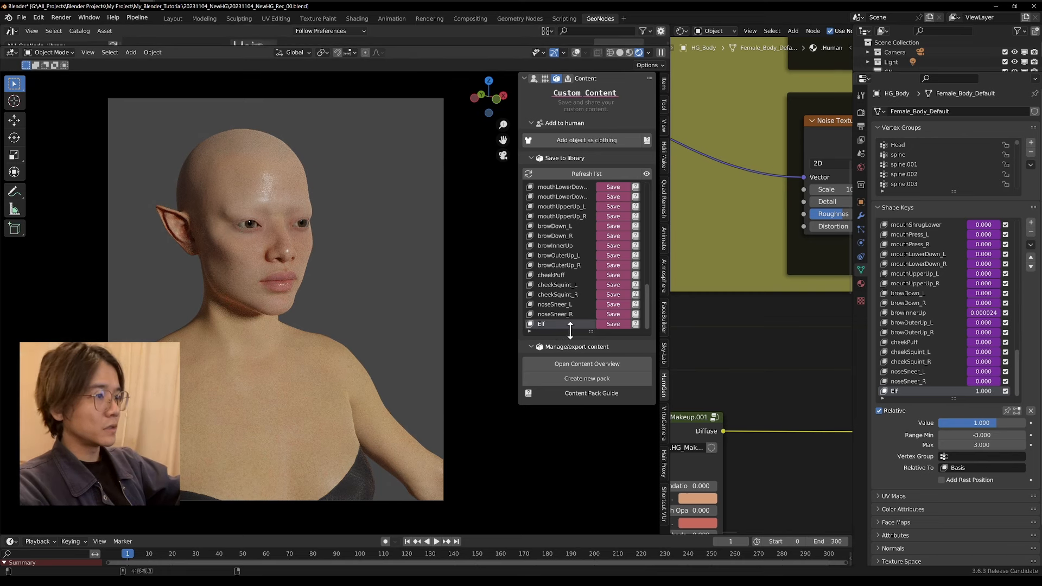
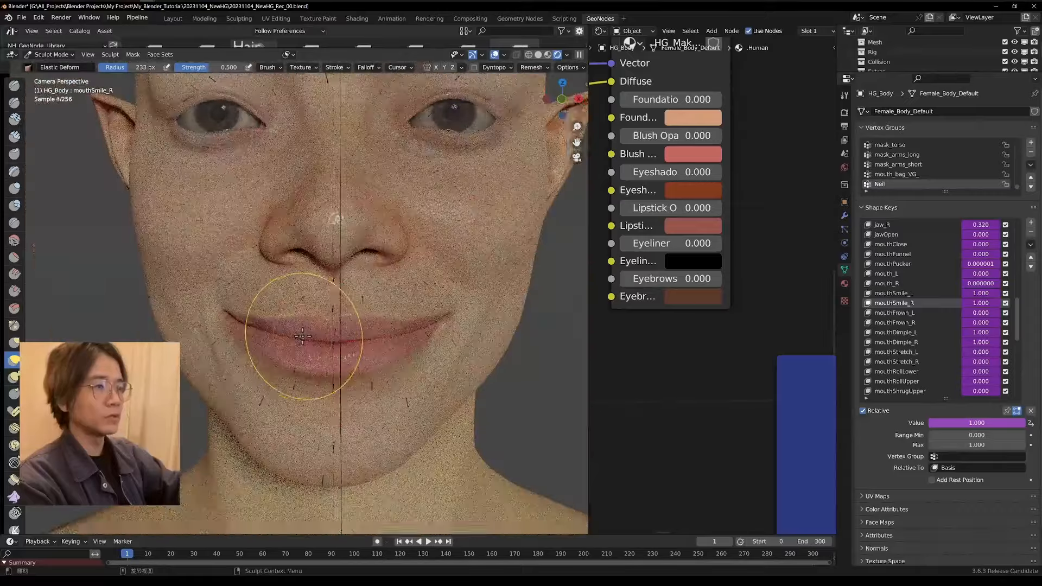
# Return to Object Mode, review the remaining HG_Body shape keys and enlarge the Outliner
pyautogui.click(51, 54)
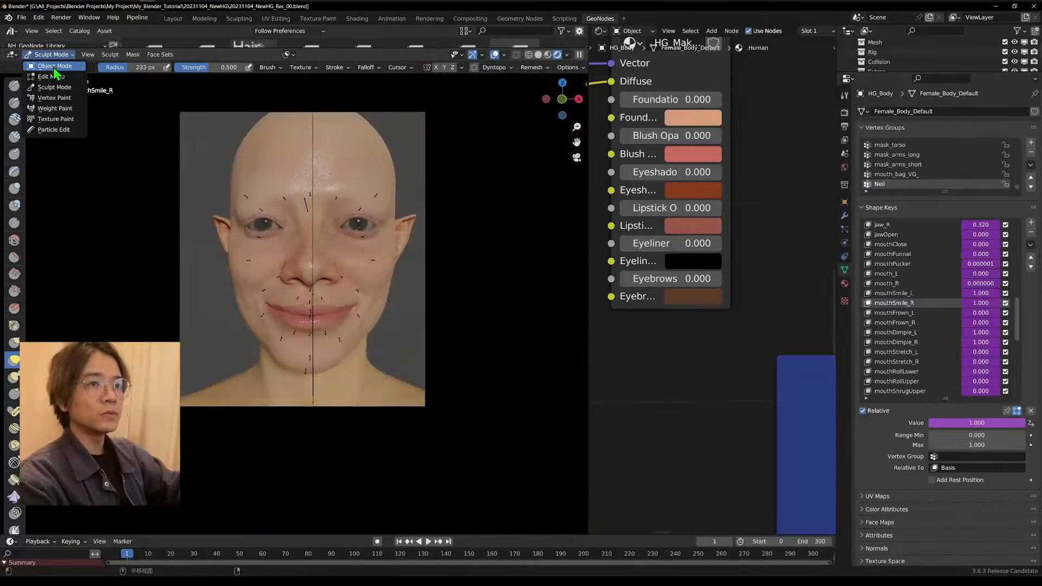
pyautogui.click(54, 66)
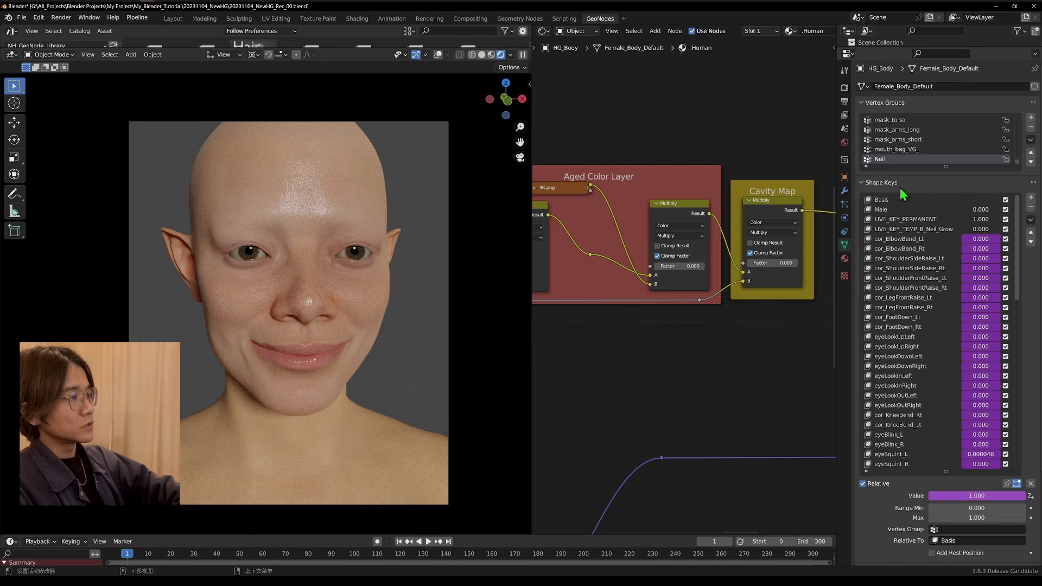
pyautogui.scroll(-5, 1020, 379)
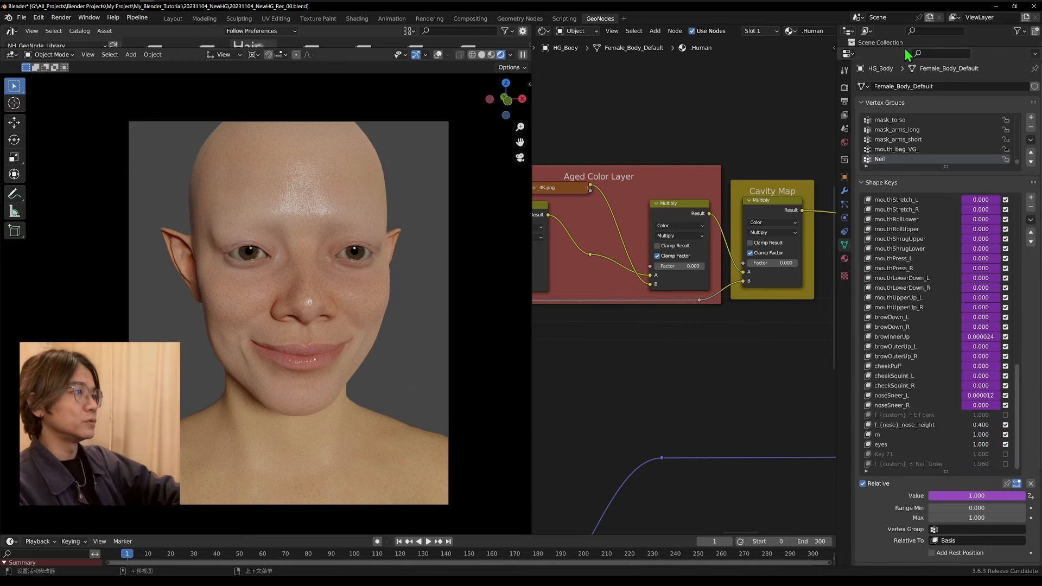
pyautogui.moveTo(895, 50); pyautogui.dragTo(903, 191)
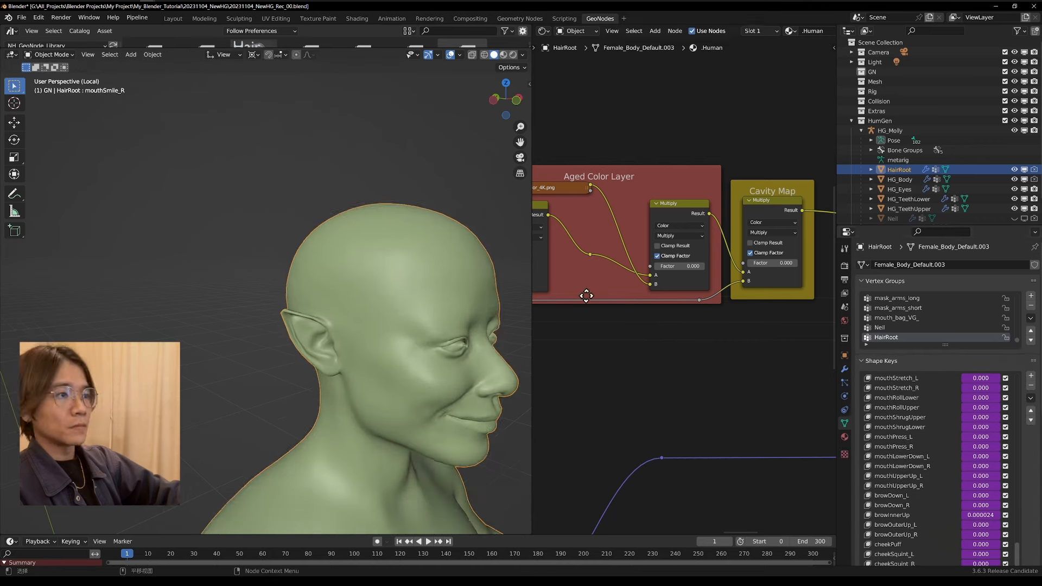
# Add a Mask modifier to the HairRoot mesh using the HairRoot vertex group and inspect the isolated scalp cap
pyautogui.click(844, 294)
pyautogui.click(845, 356)
pyautogui.click(845, 369)
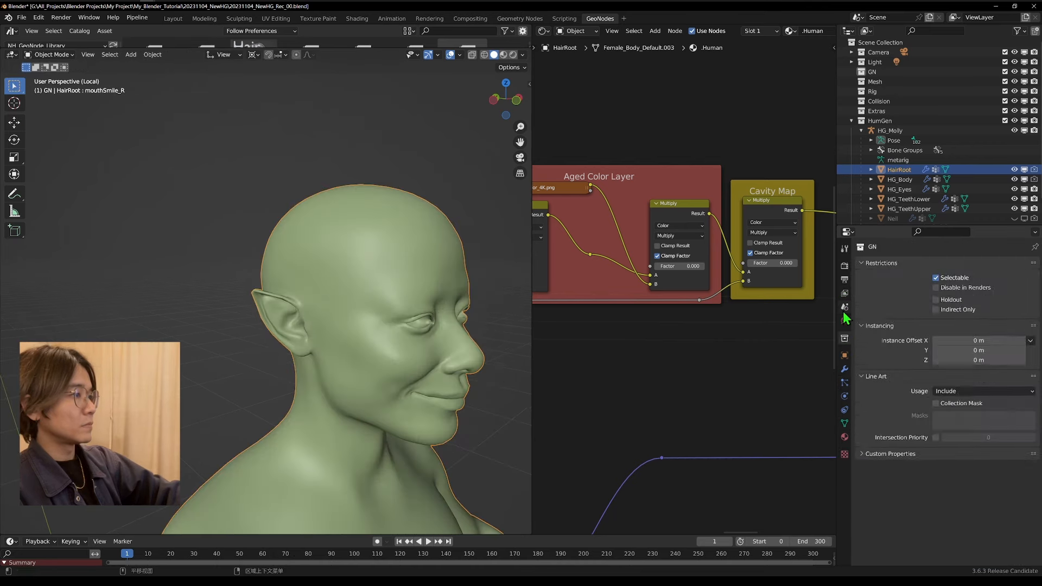
pyautogui.click(945, 265)
pyautogui.click(828, 411)
pyautogui.click(955, 399)
pyautogui.click(956, 414)
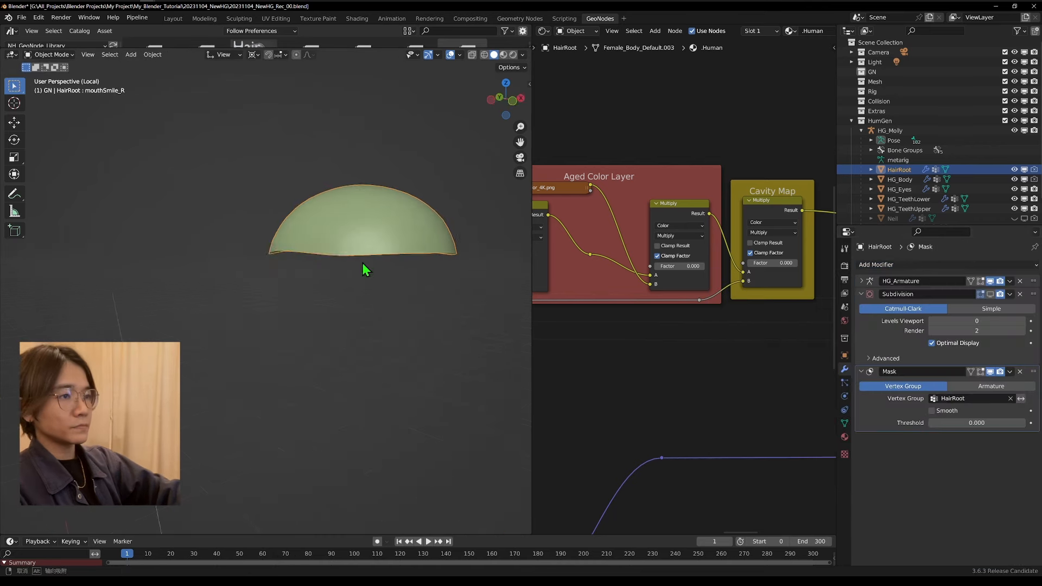
pyautogui.moveTo(363, 263); pyautogui.dragTo(425, 246, button='middle')
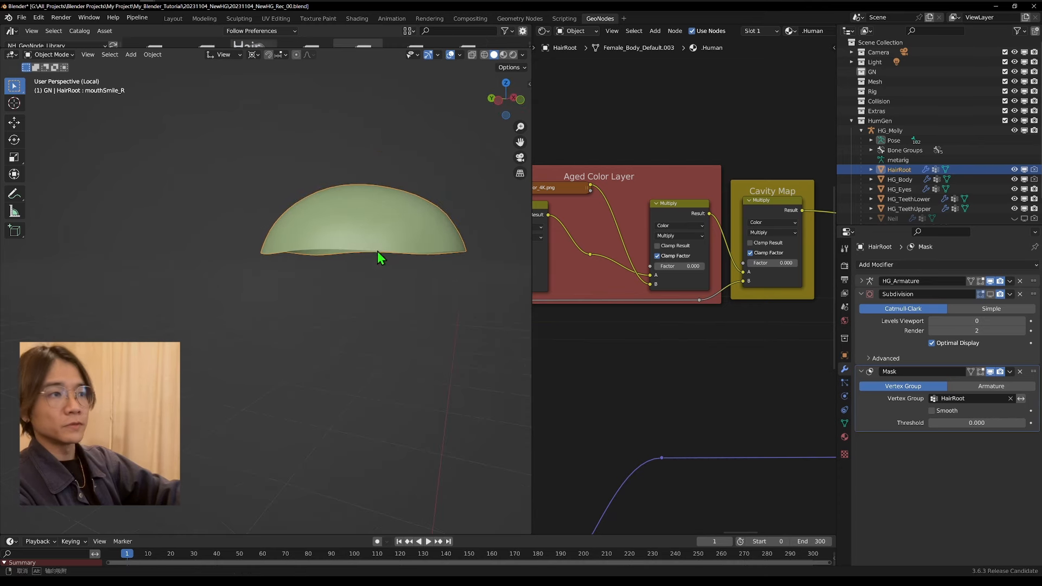
pyautogui.moveTo(377, 251); pyautogui.dragTo(330, 244, button='middle')
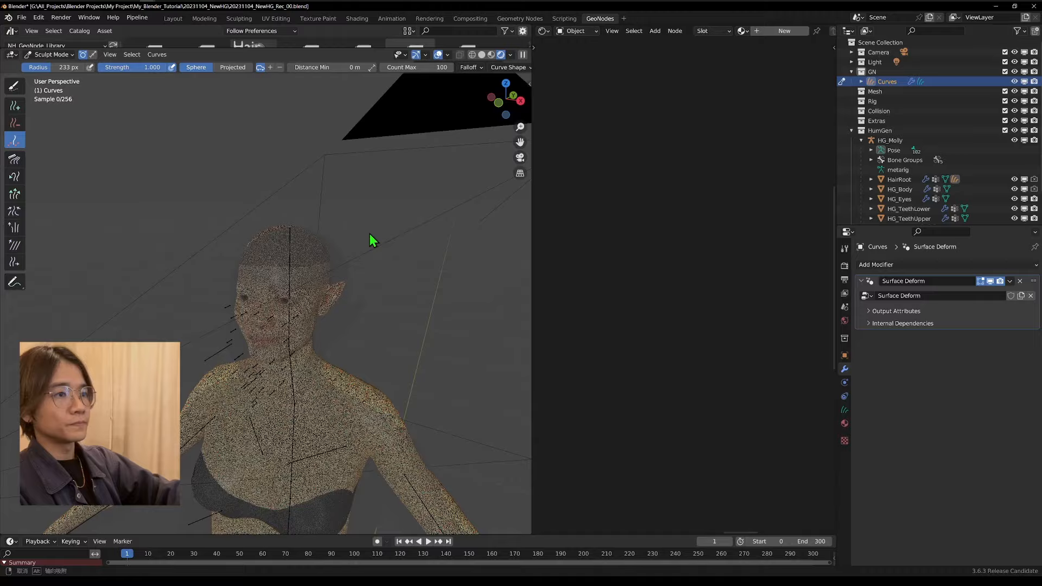
# In Sculpt Mode, add a few hair curves to one side of the scalp and comb them down past the ear
pyautogui.moveTo(369, 233)
pyautogui.mouseDown()
pyautogui.moveTo(332, 256)
pyautogui.moveTo(268, 264)
pyautogui.mouseUp()
pyautogui.click(52, 54)
pyautogui.click(53, 87)
pyautogui.press('KP_1')
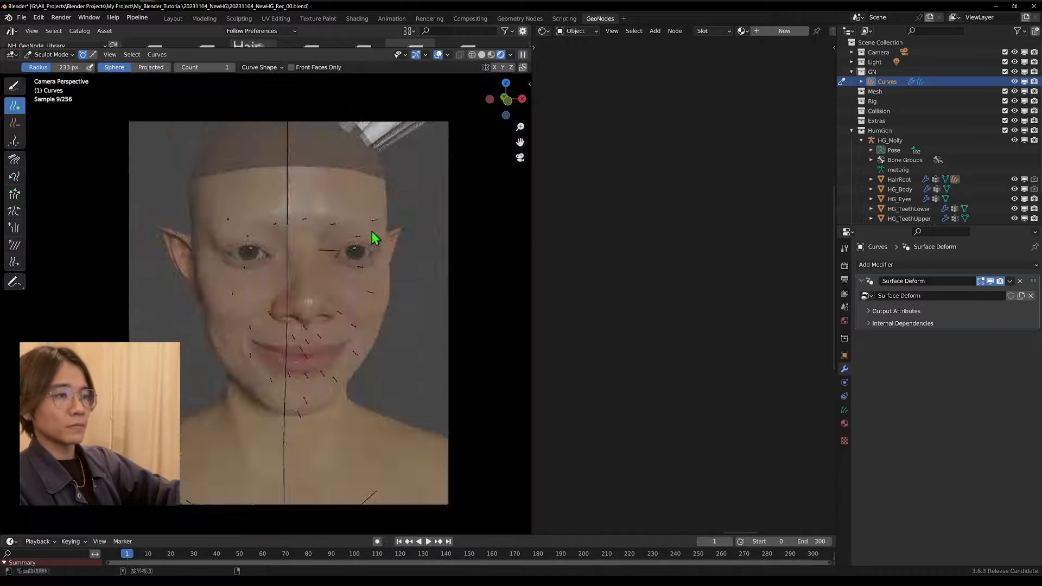
pyautogui.click(15, 159)
pyautogui.moveTo(331, 108)
pyautogui.mouseDown()
pyautogui.moveTo(297, 240)
pyautogui.moveTo(358, 320)
pyautogui.mouseUp()
pyautogui.scroll(6, 326, 261)
pyautogui.hotkey('ctrl', 'Tab')
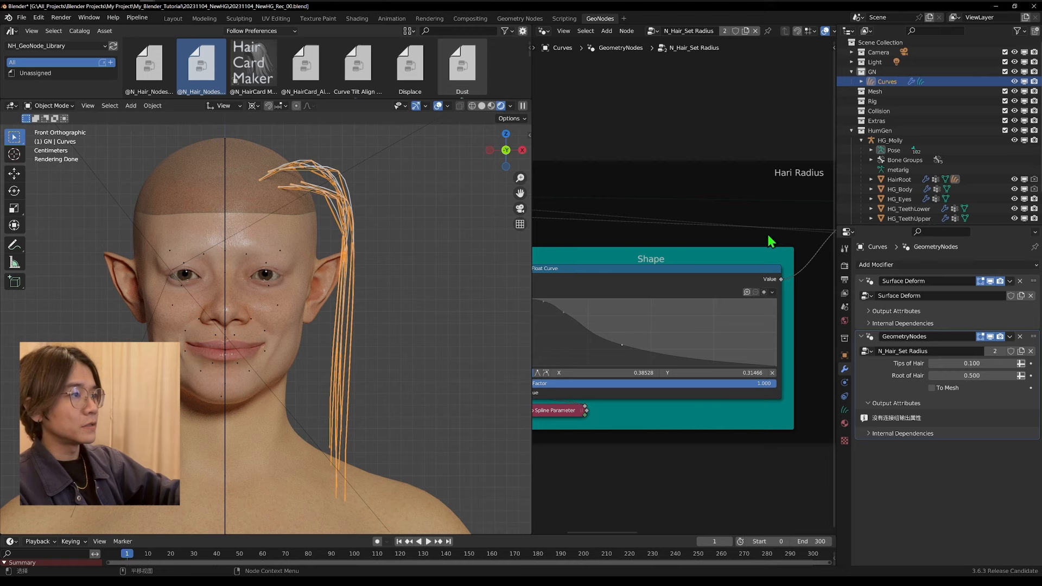
# Hide the overlays, set Tips of Hair to 0.01, try 0.1 for Root of Hair and set it back to 0.5
pyautogui.scroll(-5, 706, 277)
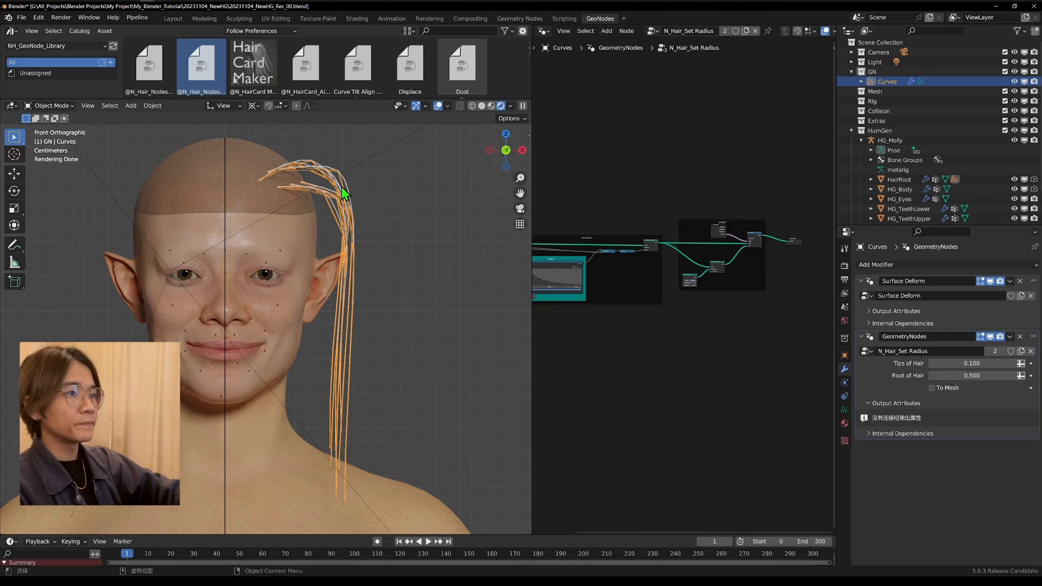
pyautogui.click(438, 106)
pyautogui.click(433, 223)
pyautogui.click(966, 365)
pyautogui.write('0.01')
pyautogui.press('Return')
pyautogui.click(990, 376)
pyautogui.write('0.1')
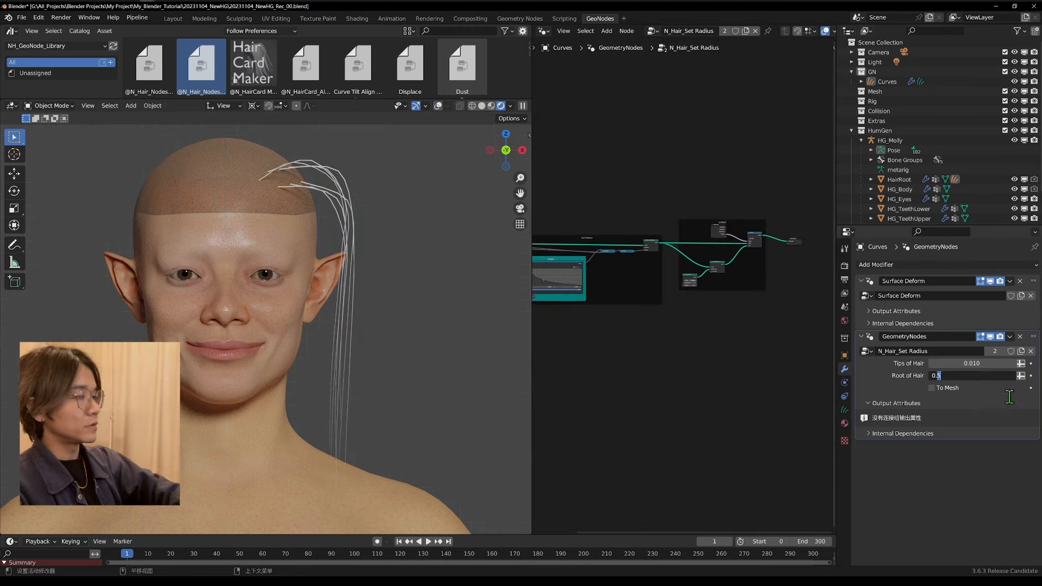
pyautogui.press('Return')
pyautogui.click(991, 376)
pyautogui.write('0.5')
# Add a Geometry Nodes modifier to the hair curves using the N_Hair_Resample node group
pyautogui.click(890, 265)
pyautogui.click(884, 294)
pyautogui.click(868, 461)
pyautogui.write('re')
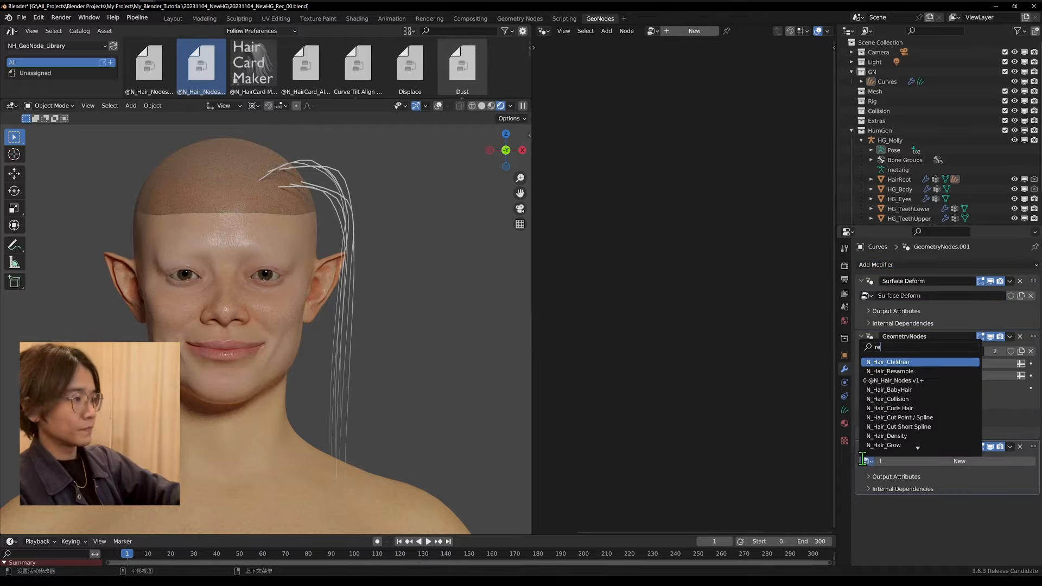
pyautogui.press('Return')
# Apply the N_Hair_Set Radius and N_Hair_Resample modifiers to the hair curves
pyautogui.click(1010, 337)
pyautogui.click(964, 348)
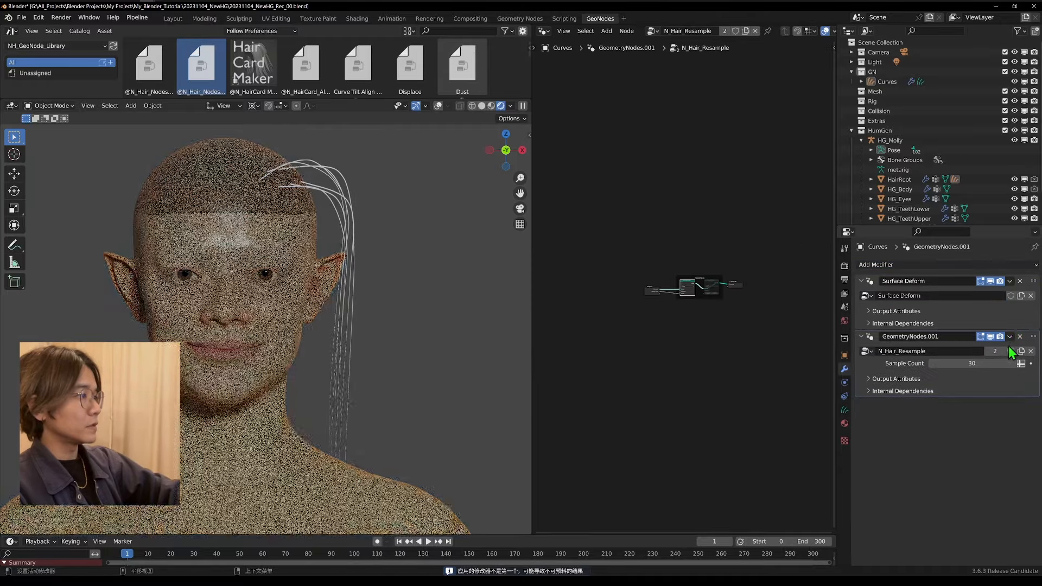
pyautogui.click(1009, 337)
pyautogui.click(964, 348)
# Add a Geometry Nodes modifier with a new node tree to the hair curves and widen the node editor
pyautogui.click(884, 266)
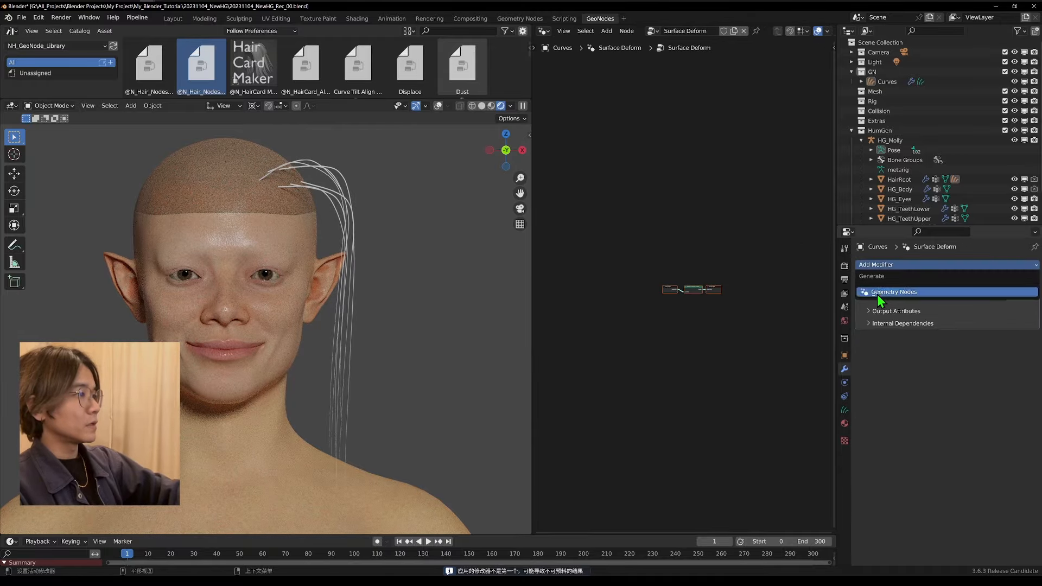
pyautogui.click(886, 296)
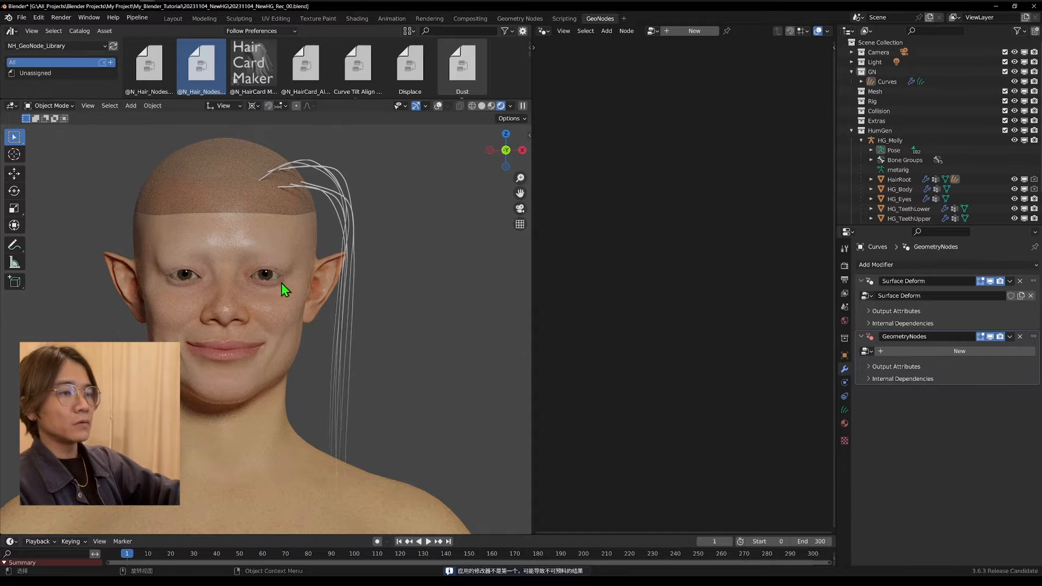
pyautogui.moveTo(284, 291); pyautogui.dragTo(479, 215, button='middle')
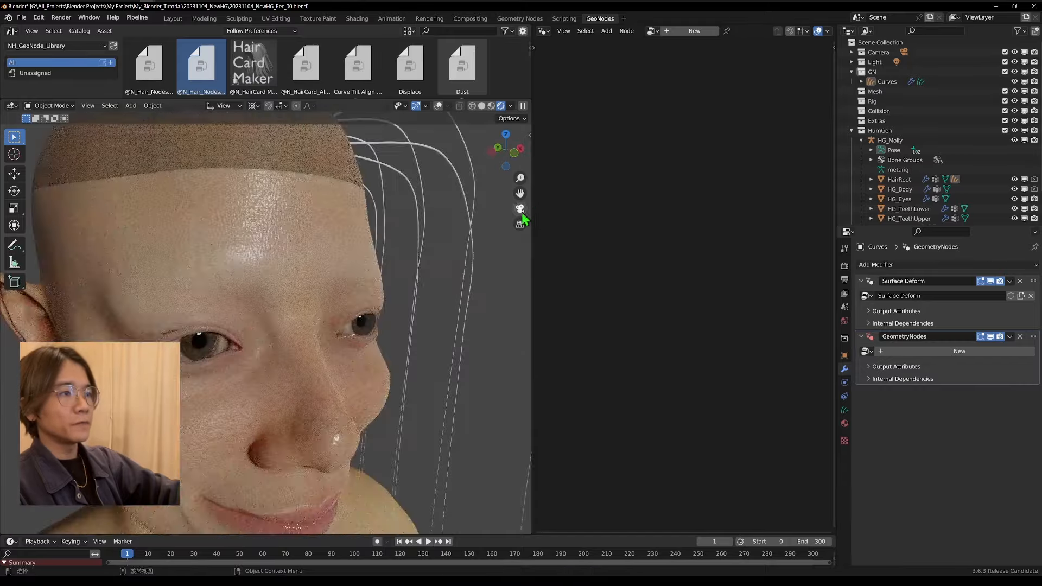
pyautogui.click(917, 353)
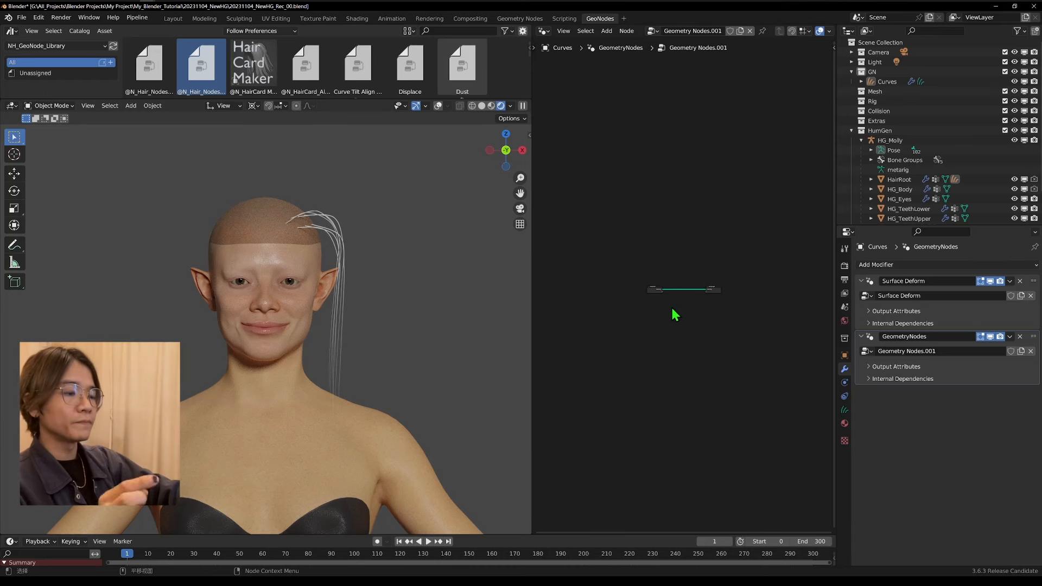
pyautogui.moveTo(532, 325); pyautogui.dragTo(467, 325)
pyautogui.scroll(5, 700, 291)
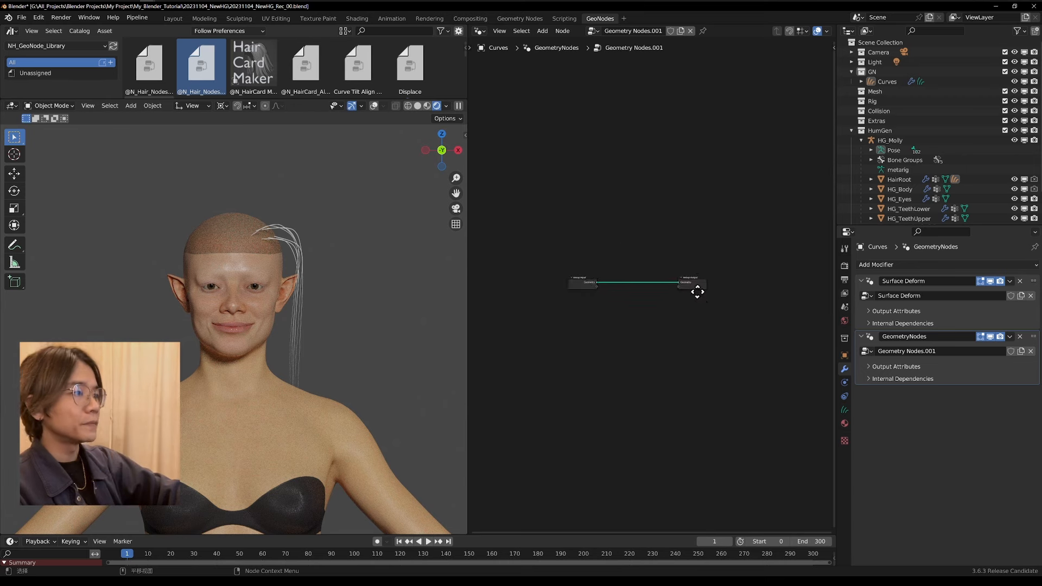
# Add the N_Hair_Transform node group, look inside it, and insert it between Group Input and Group Output
pyautogui.hotkey('shift', 'a')
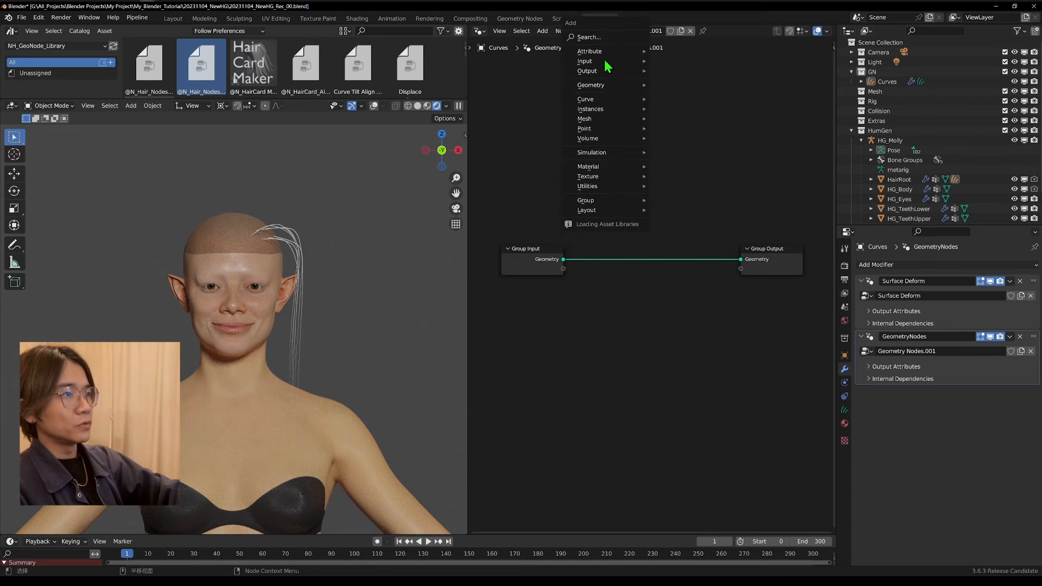
pyautogui.click(600, 39)
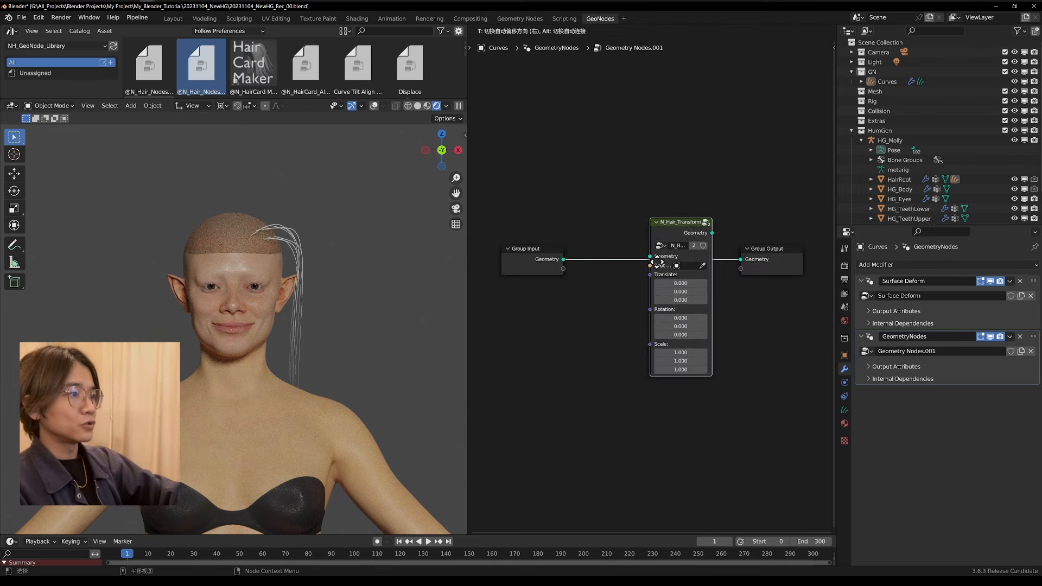
pyautogui.click(668, 358)
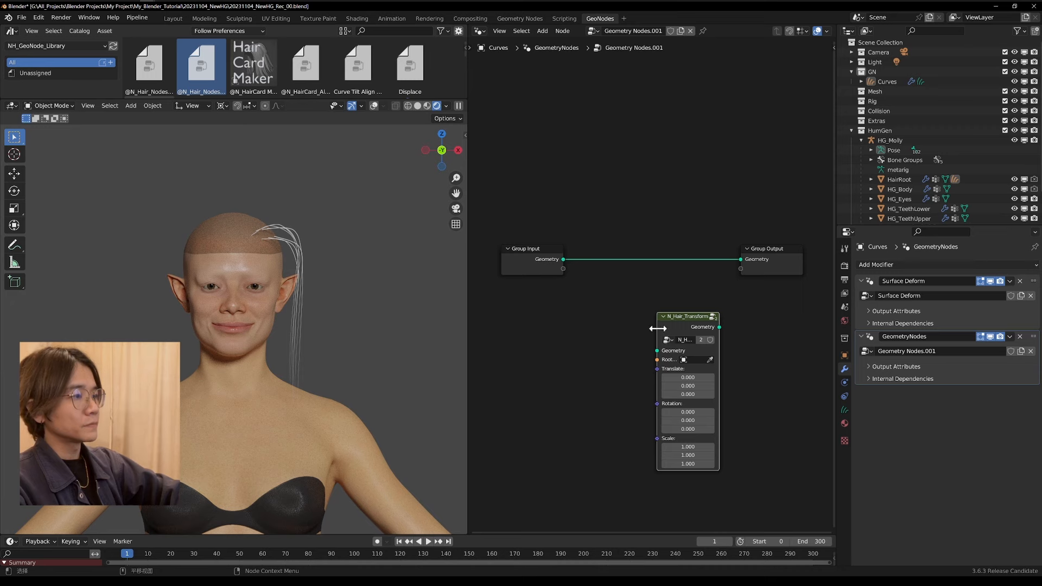
pyautogui.moveTo(659, 332); pyautogui.dragTo(576, 332)
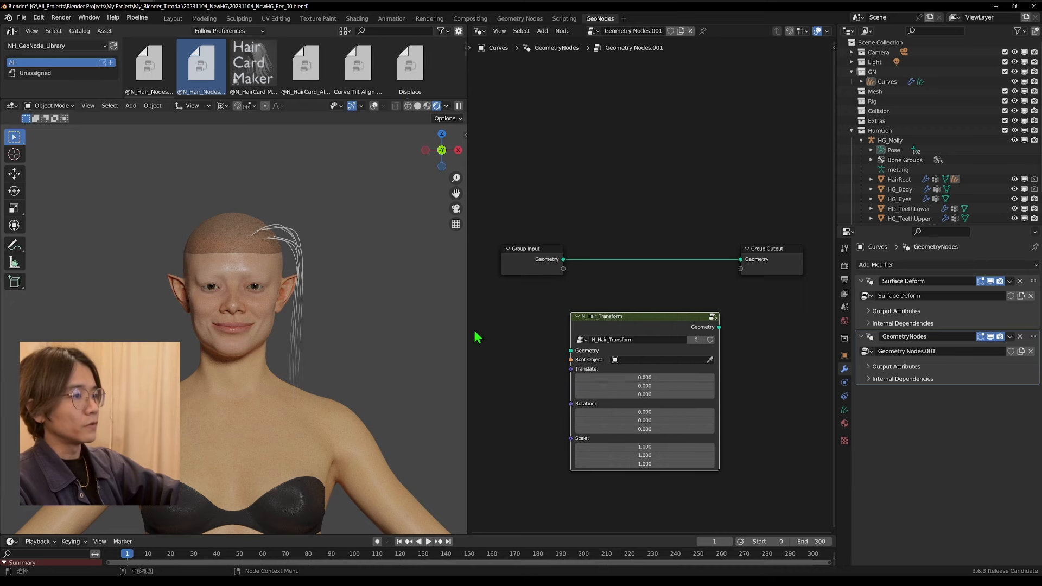
pyautogui.click(713, 318)
pyautogui.scroll(-4, 712, 329)
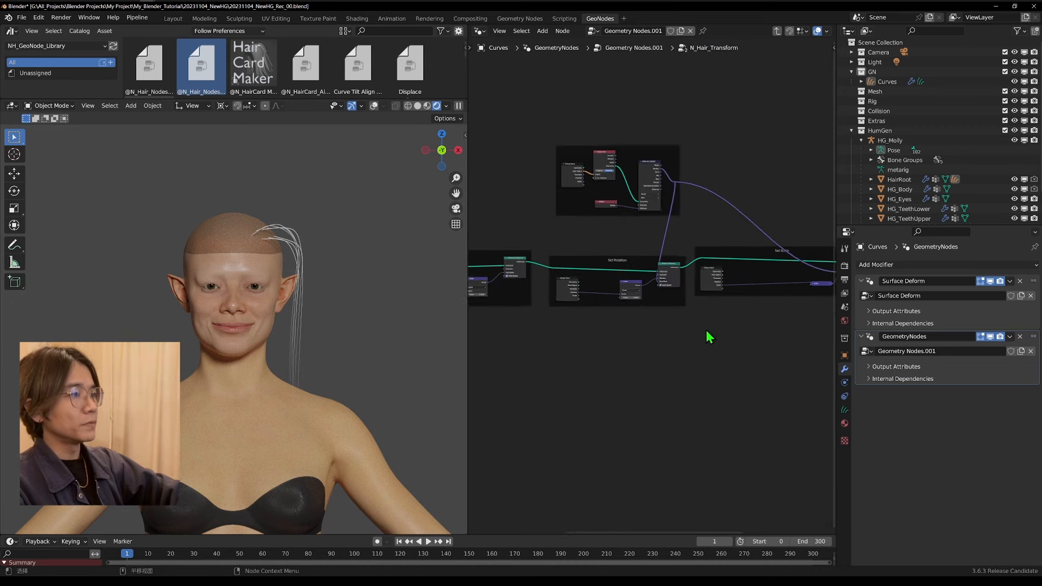
pyautogui.scroll(5, 738, 332)
pyautogui.press('Tab')
pyautogui.moveTo(616, 326); pyautogui.dragTo(620, 232)
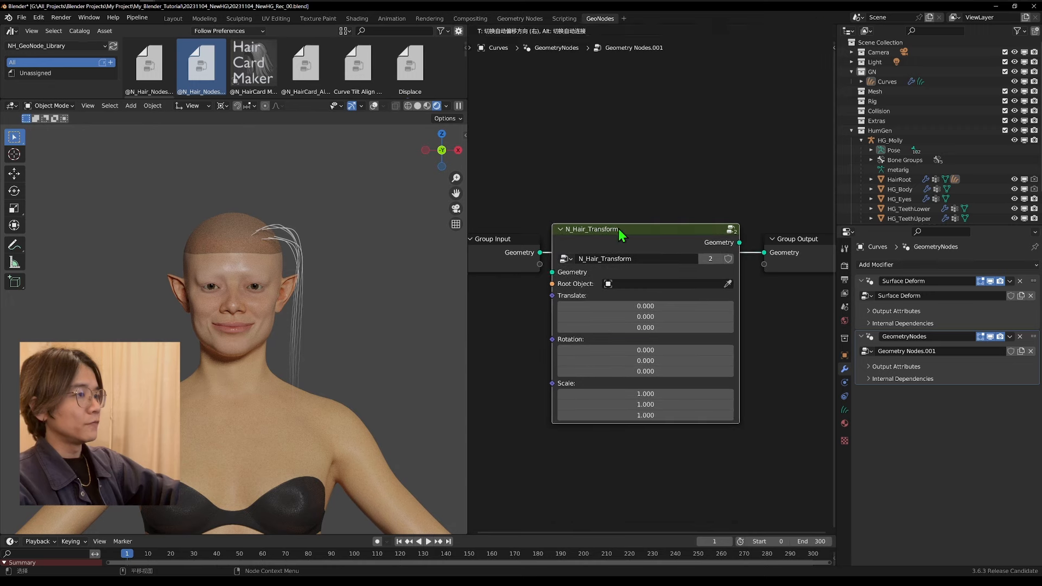
# Set the Root Object of the N_Hair_Transform node to HairRoot
pyautogui.scroll(1, 680, 262)
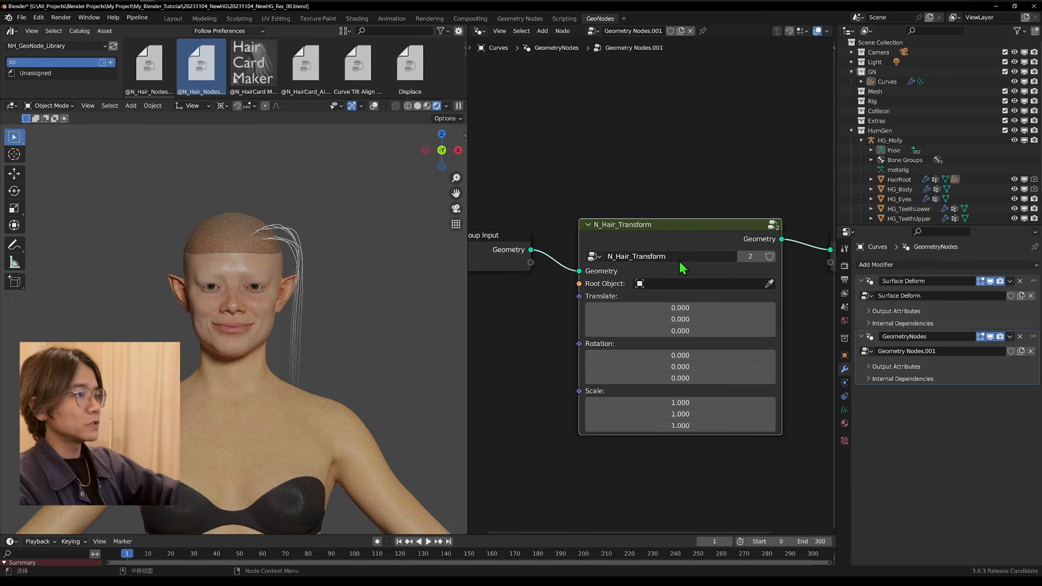
pyautogui.click(769, 284)
pyautogui.click(912, 179)
pyautogui.scroll(1, 652, 293)
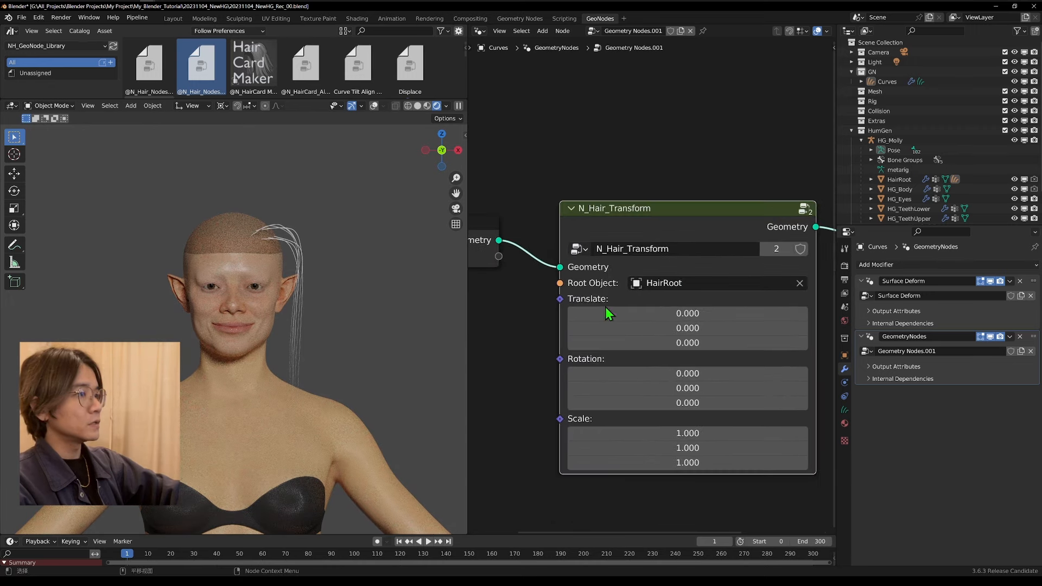
# In N_Hair_Transform, set Translate X to -0.700 and Z to 1.700, and Rotation Y to -13
pyautogui.moveTo(688, 343); pyautogui.dragTo(733, 343)
pyautogui.moveTo(688, 313); pyautogui.dragTo(663, 313)
pyautogui.moveTo(688, 388); pyautogui.dragTo(646, 388)
pyautogui.scroll(-1, 688, 326)
pyautogui.moveTo(688, 369); pyautogui.dragTo(651, 305, button='middle')
pyautogui.scroll(1, 254, 142)
pyautogui.hotkey('ctrl', 's')
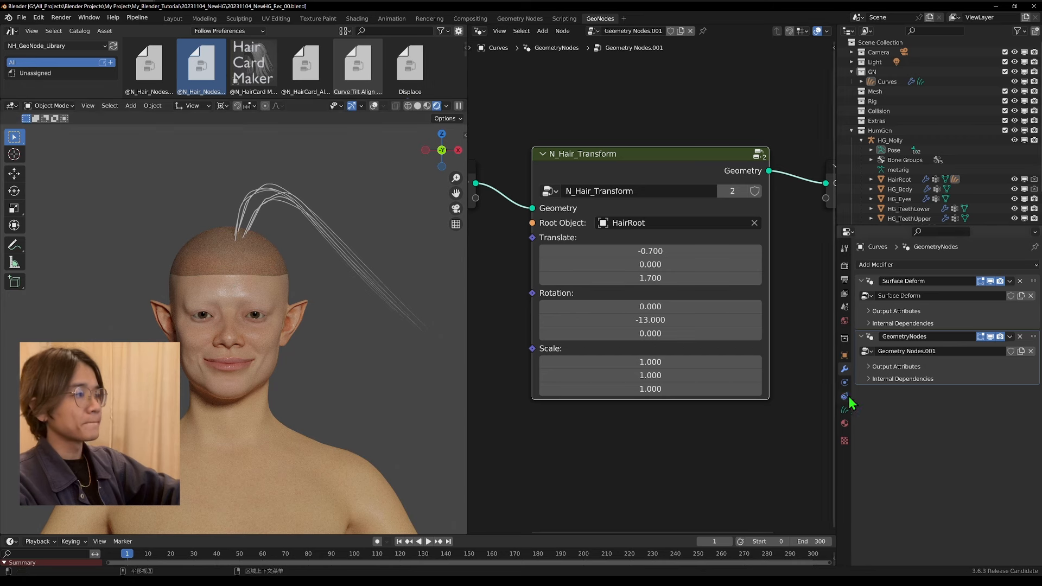
# Try applying the hair transform Geometry Nodes modifier on the curves, and undo it
pyautogui.click(1009, 337)
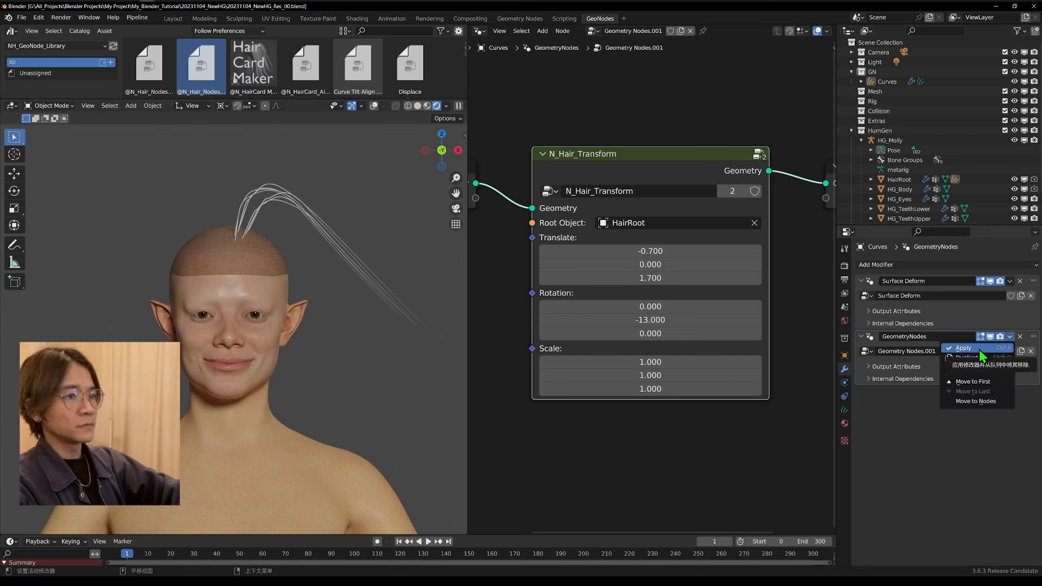
pyautogui.click(980, 350)
pyautogui.hotkey('ctrl', 'z')
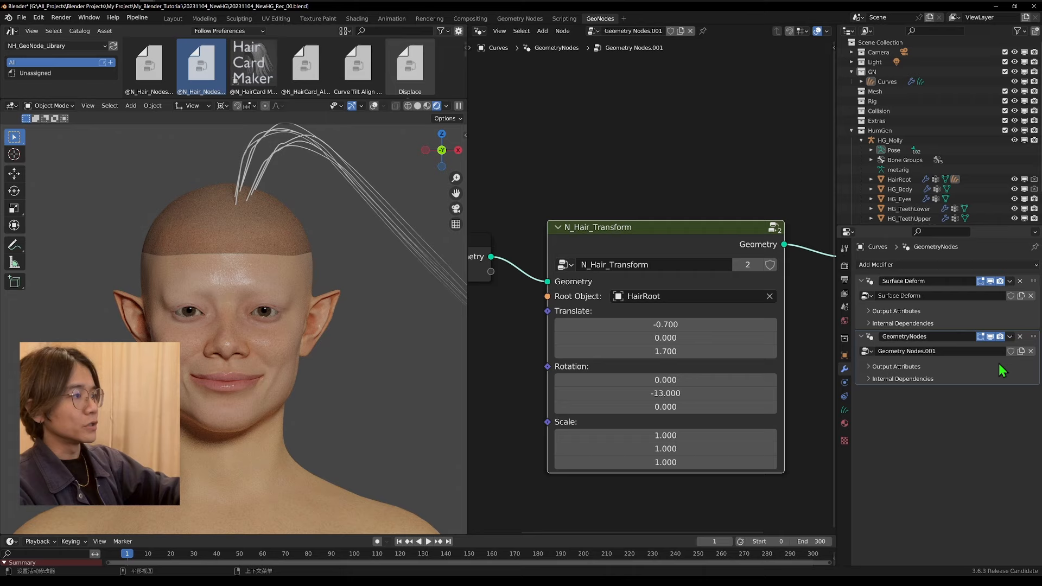
pyautogui.click(1020, 336)
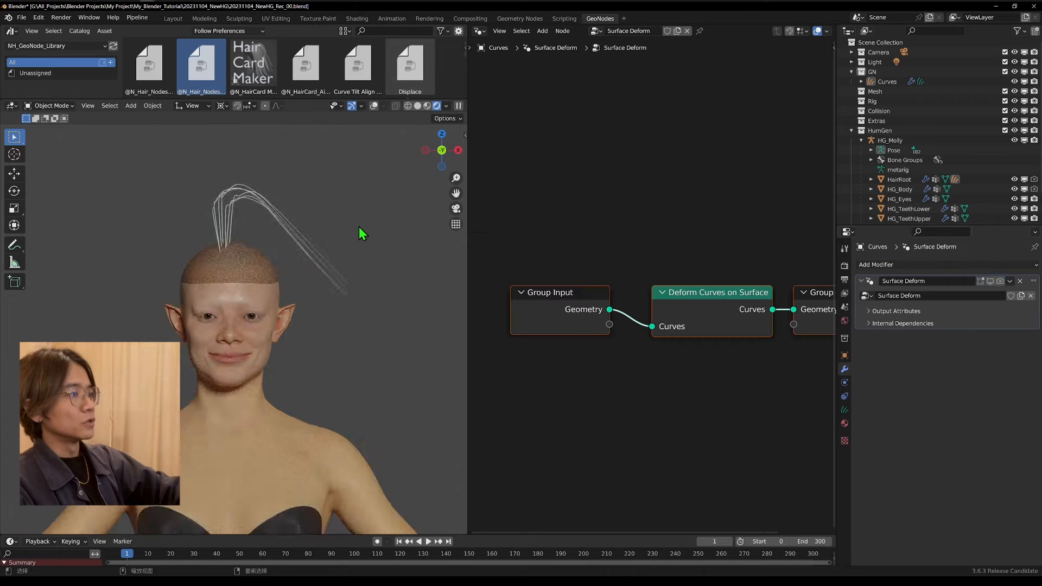
pyautogui.hotkey('ctrl', 'z')
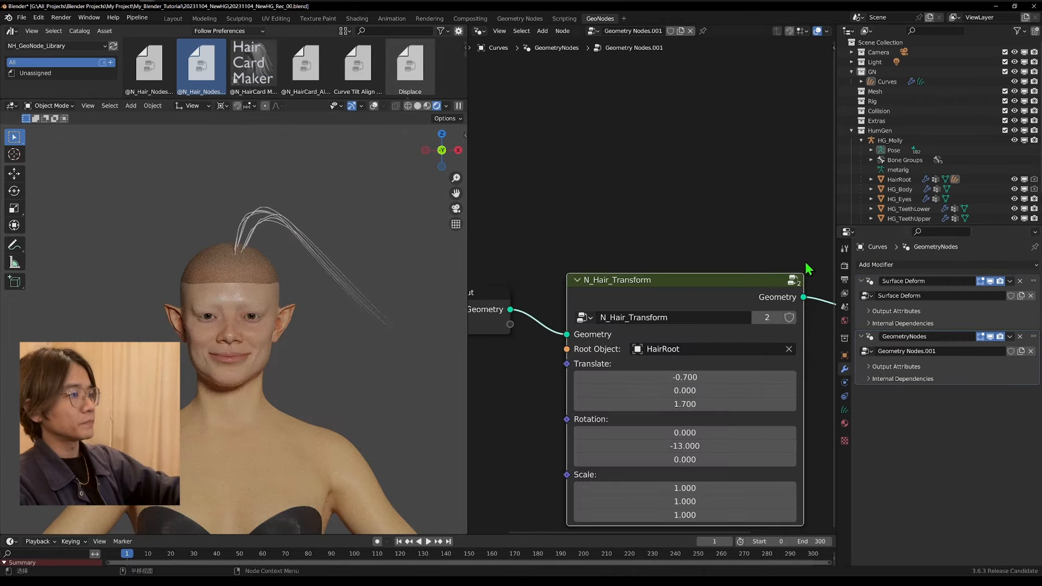
# Toggle the Surface Deform display on the hair curves and examine the shape keys of the HairRoot mesh
pyautogui.click(989, 281)
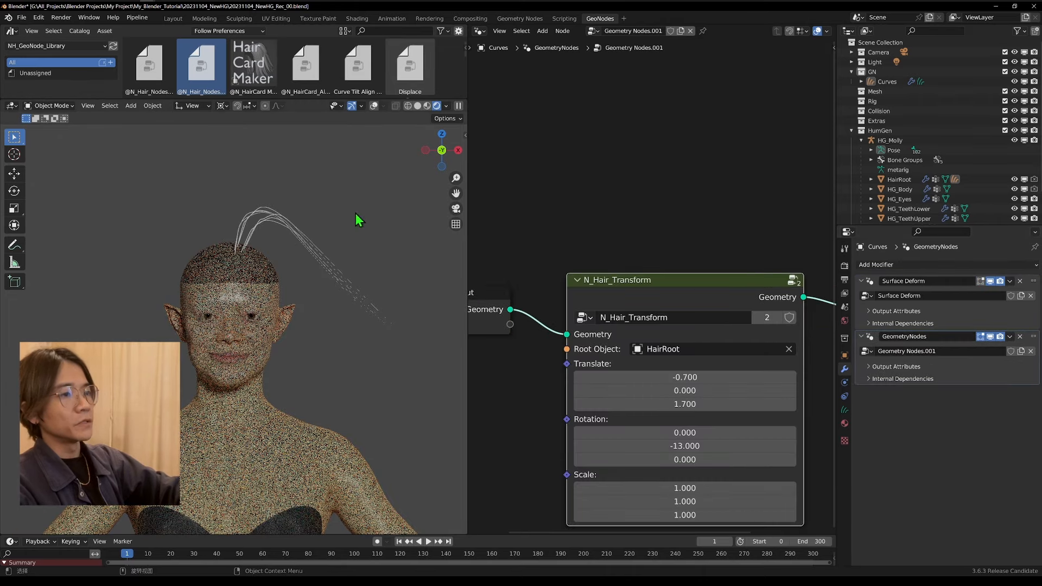
pyautogui.scroll(2, 291, 251)
pyautogui.click(312, 267)
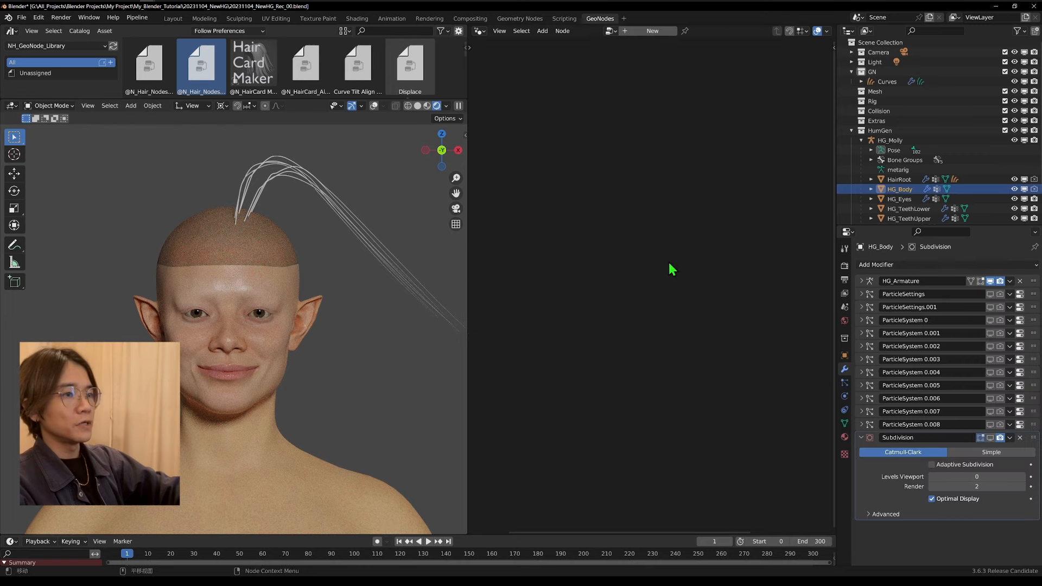
pyautogui.click(899, 180)
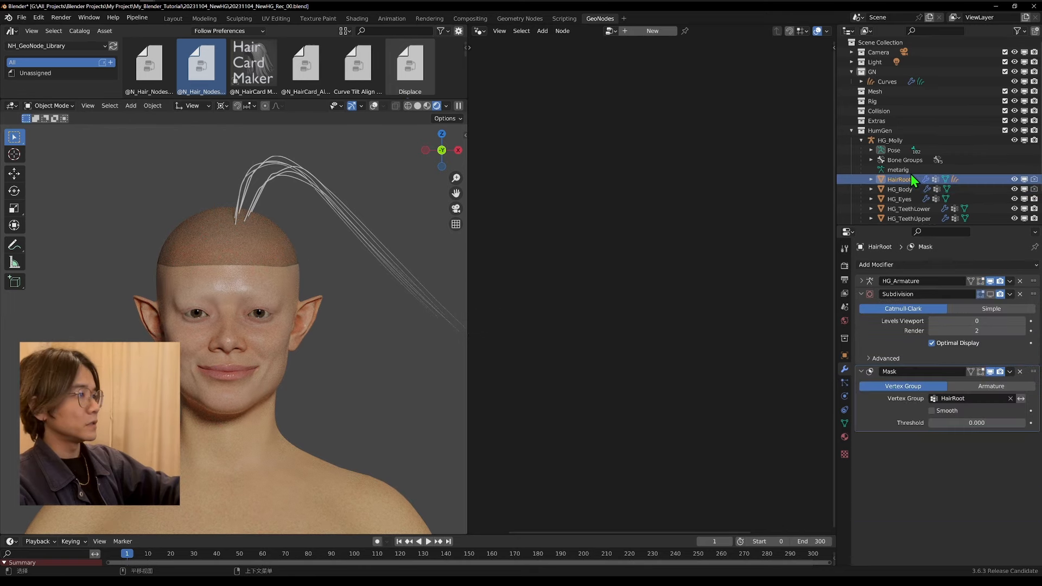
pyautogui.click(844, 423)
pyautogui.moveTo(981, 226)
pyautogui.mouseDown()
pyautogui.moveTo(981, 140)
pyautogui.moveTo(981, 227)
pyautogui.mouseUp()
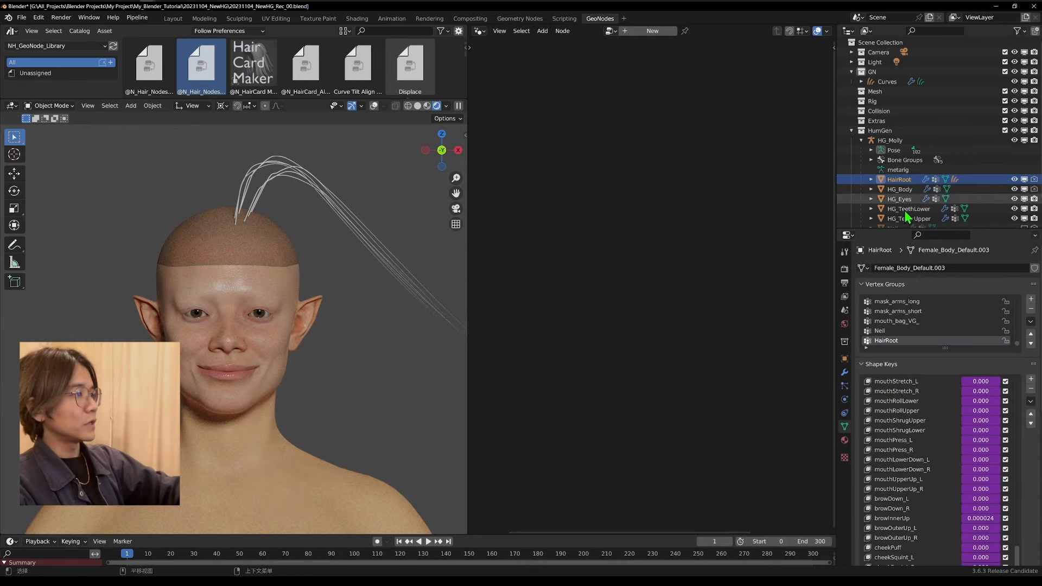
pyautogui.scroll(3, 971, 464)
pyautogui.scroll(-6, 969, 432)
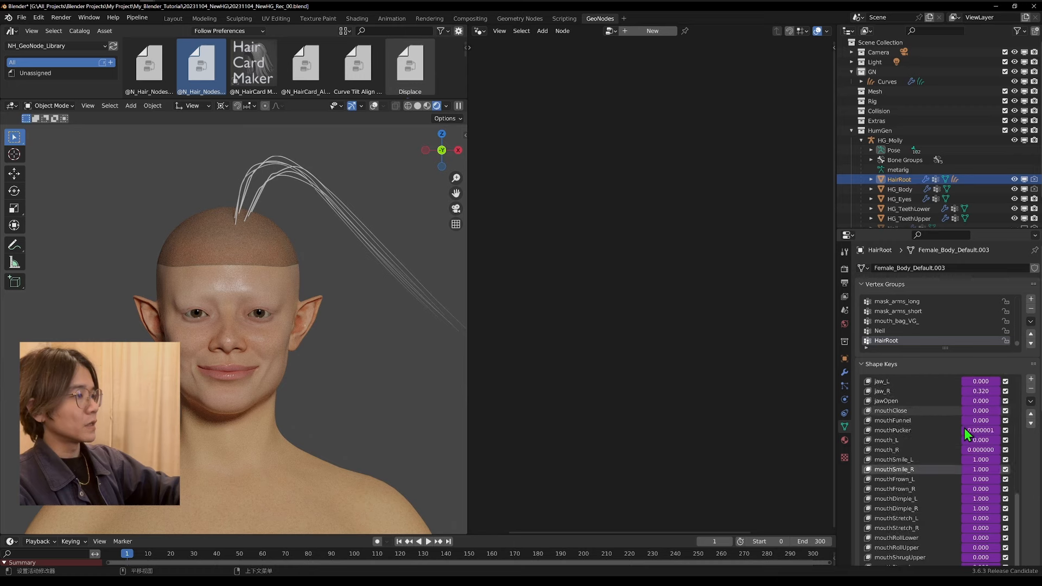
pyautogui.scroll(-3, 1038, 534)
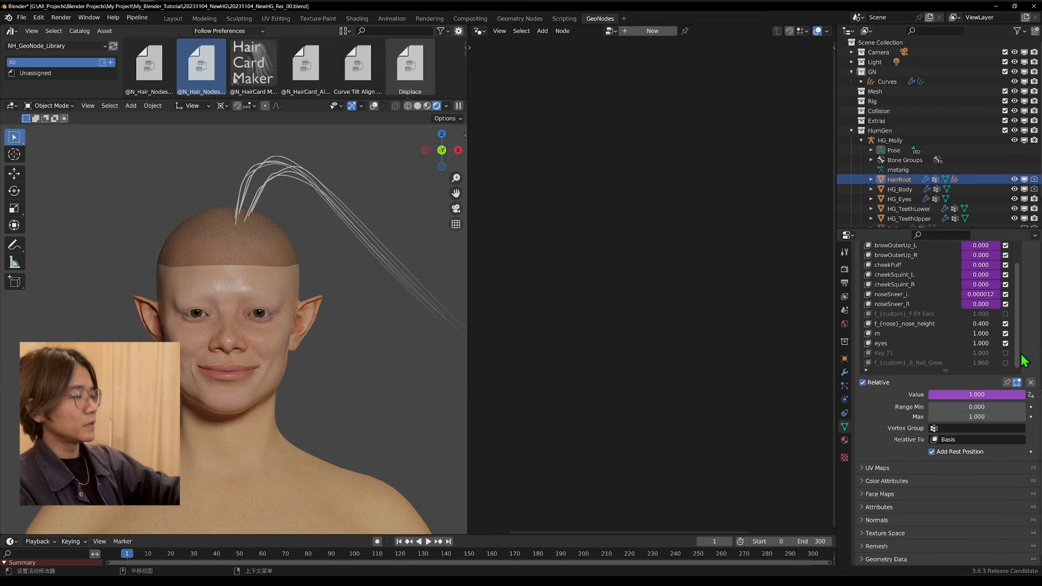
pyautogui.scroll(10, 928, 352)
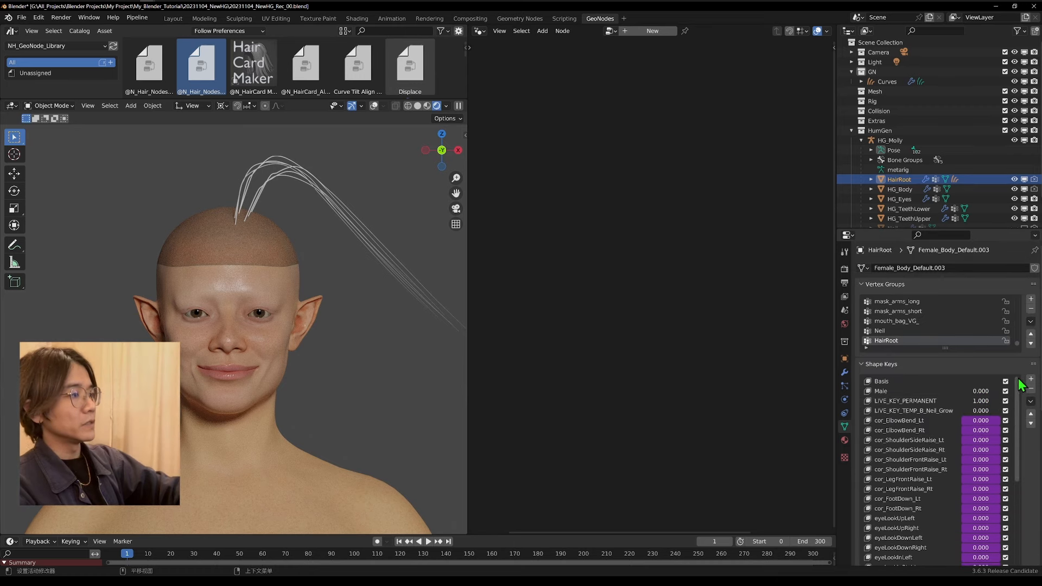
# Select HairRoot's Basis shape key and enable Shape Key Lock for it
pyautogui.click(930, 383)
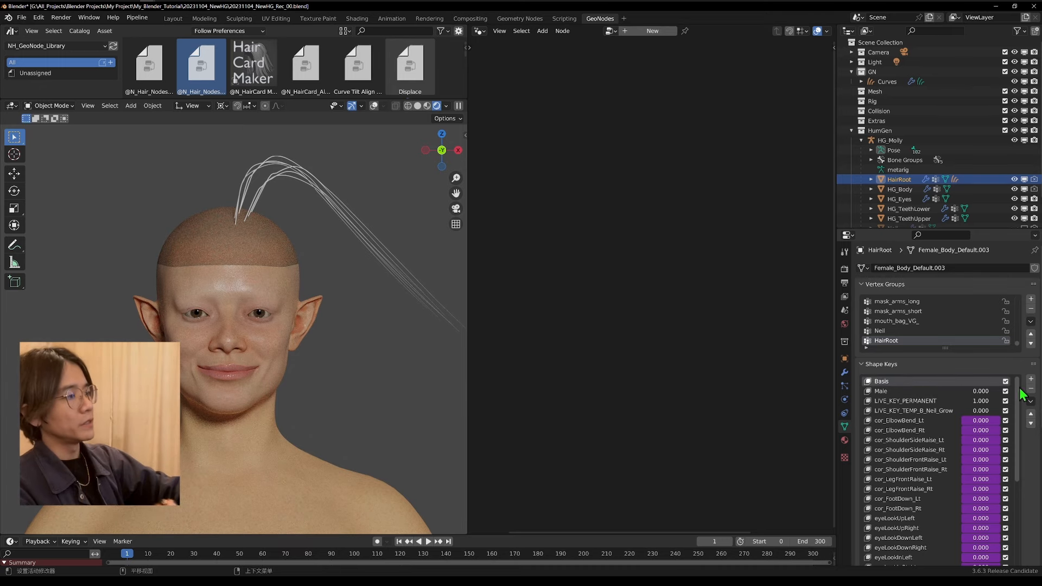
pyautogui.scroll(-8, 1037, 479)
pyautogui.click(1007, 480)
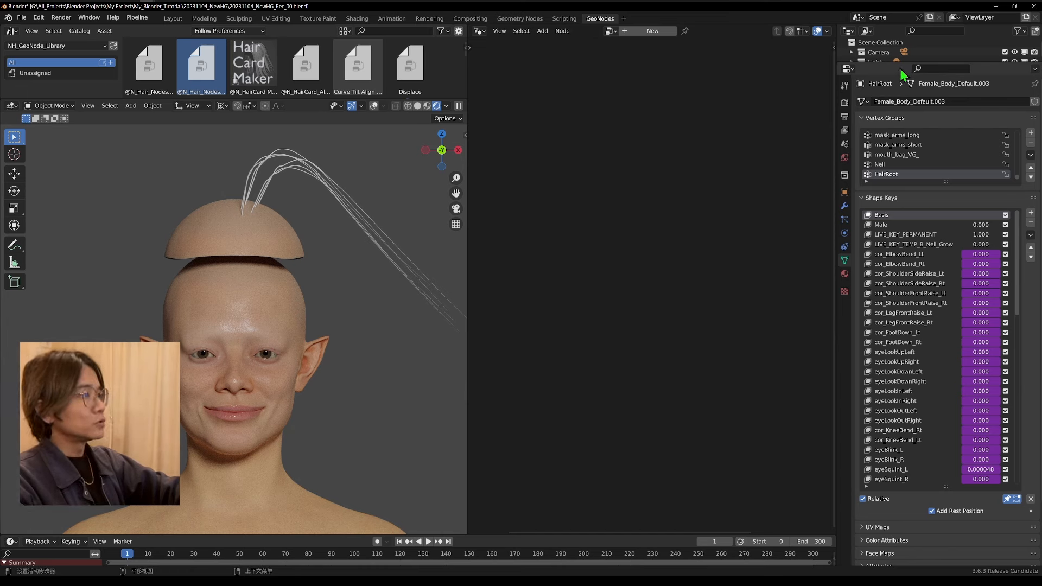
# Switch HairRoot's Shape Key Lock off and on repeatedly to compare the Basis shape with the deformed scalp
pyautogui.moveTo(906, 71); pyautogui.dragTo(905, 266)
pyautogui.click(899, 189)
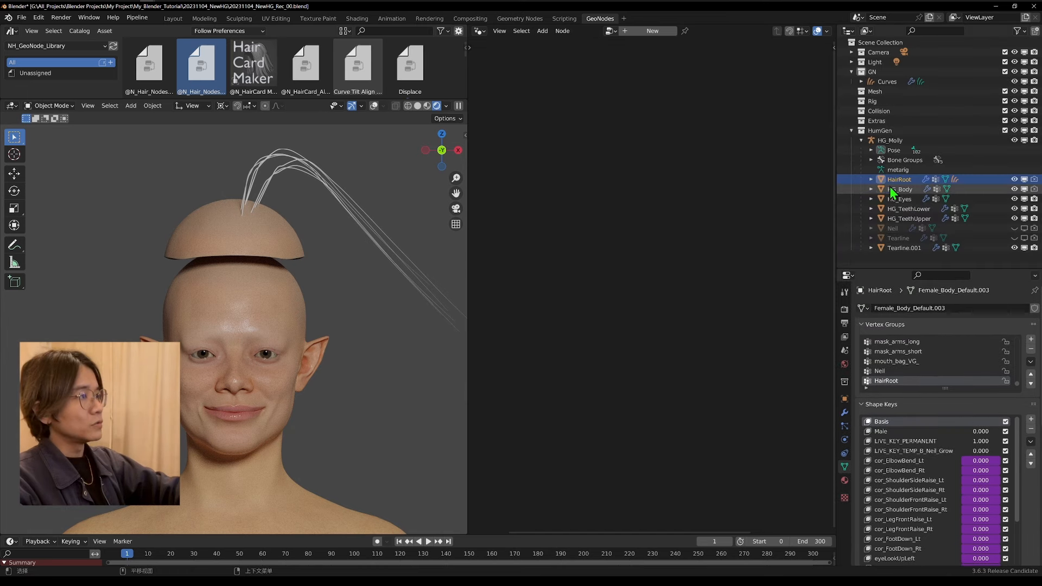
pyautogui.click(898, 179)
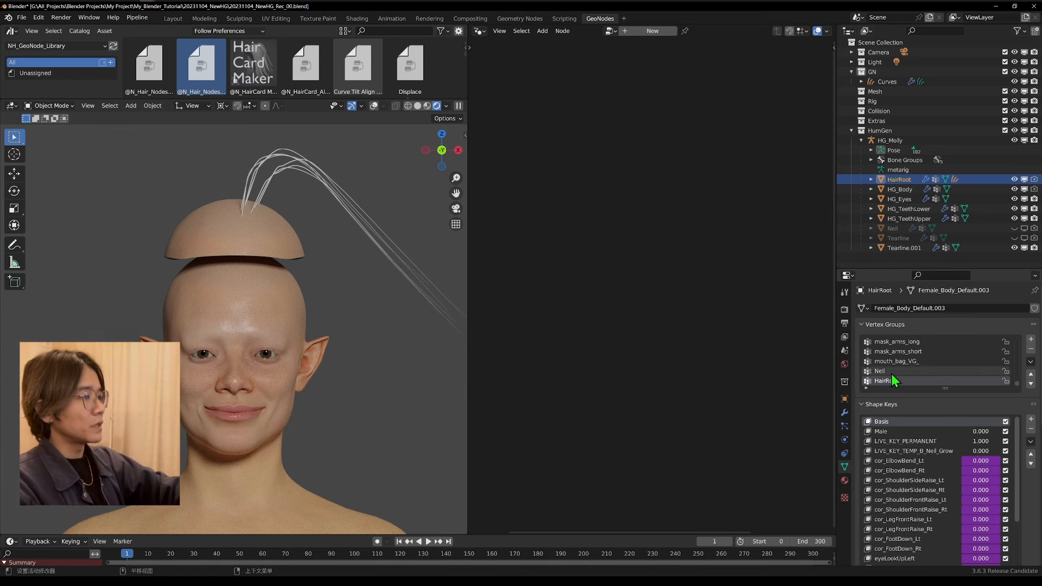
pyautogui.moveTo(904, 267); pyautogui.dragTo(914, 231)
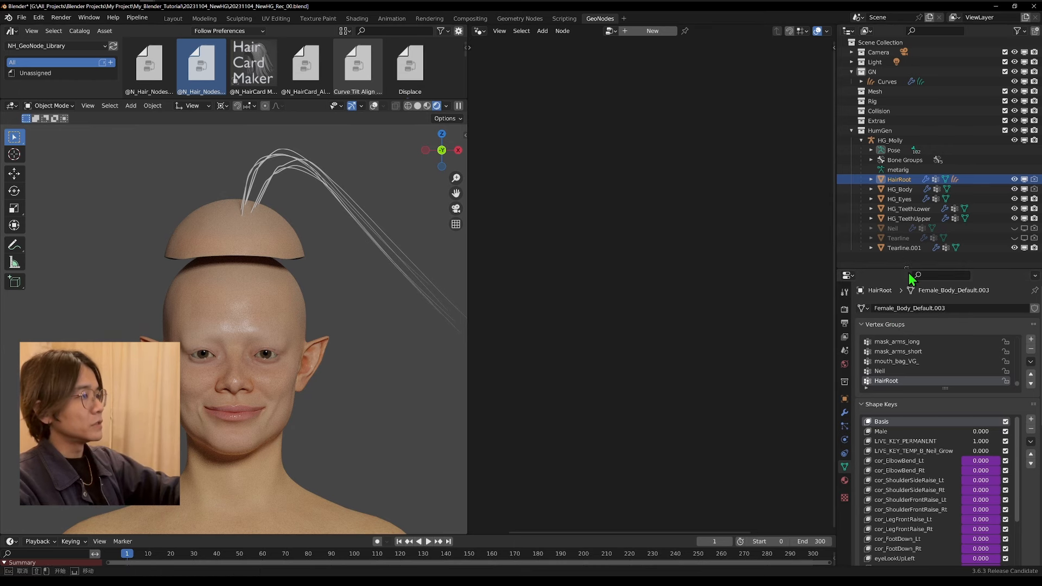
pyautogui.moveTo(911, 274); pyautogui.dragTo(912, 99)
pyautogui.scroll(-5, 1004, 380)
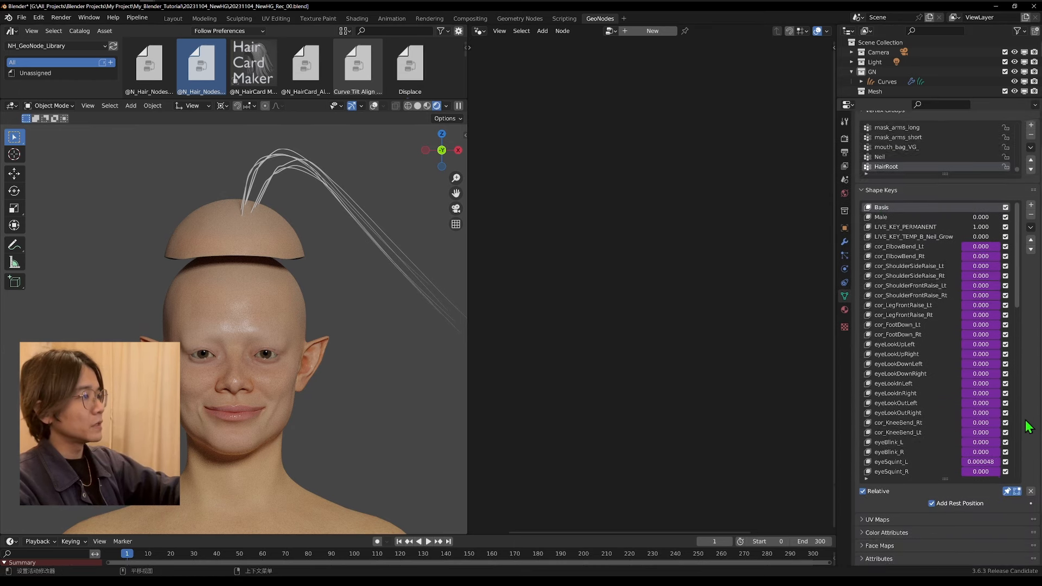
pyautogui.click(1007, 428)
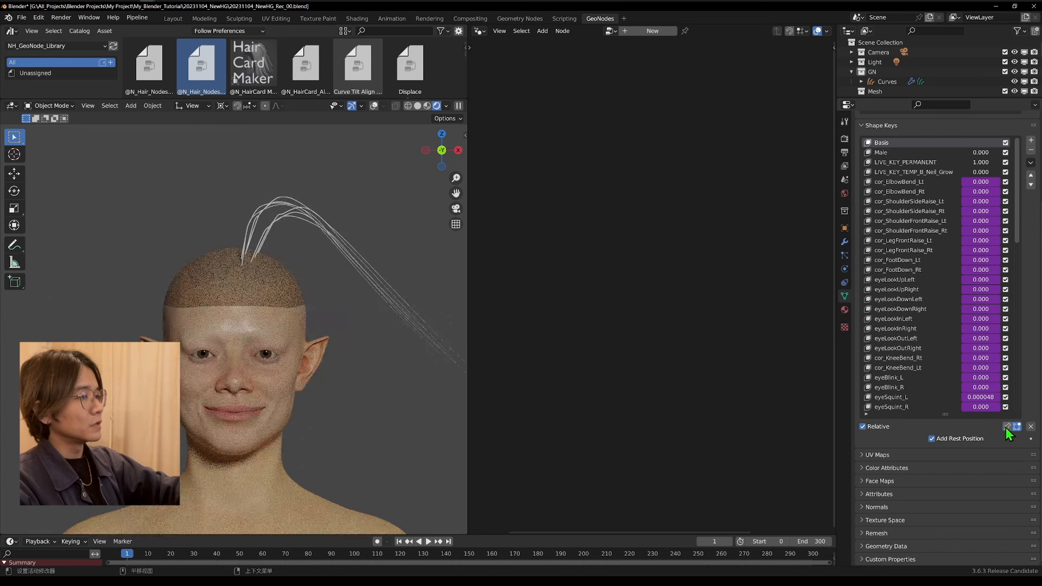
pyautogui.click(1007, 428)
pyautogui.click(1007, 428)
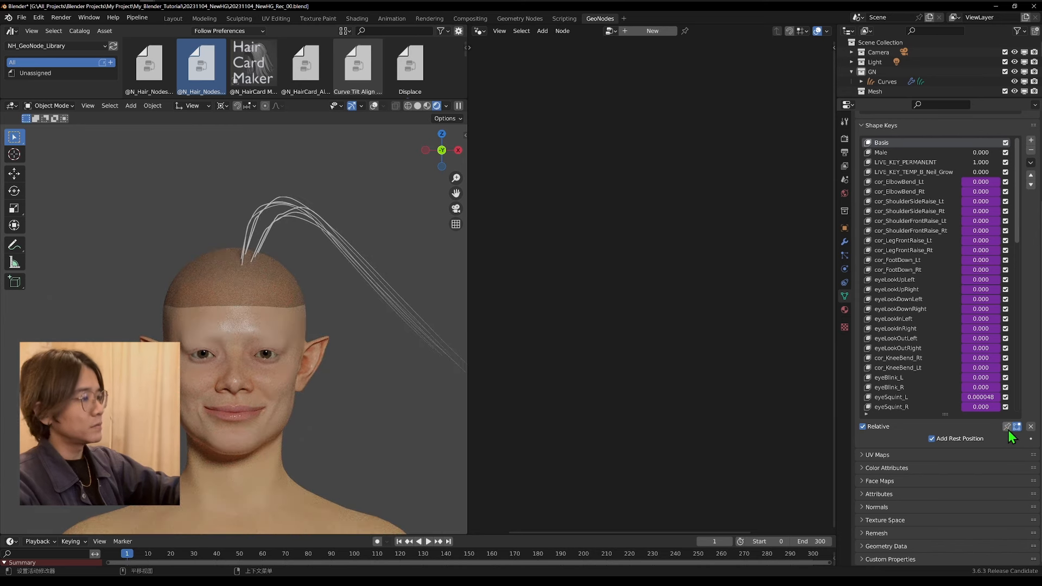
pyautogui.click(1007, 429)
pyautogui.scroll(3, 979, 465)
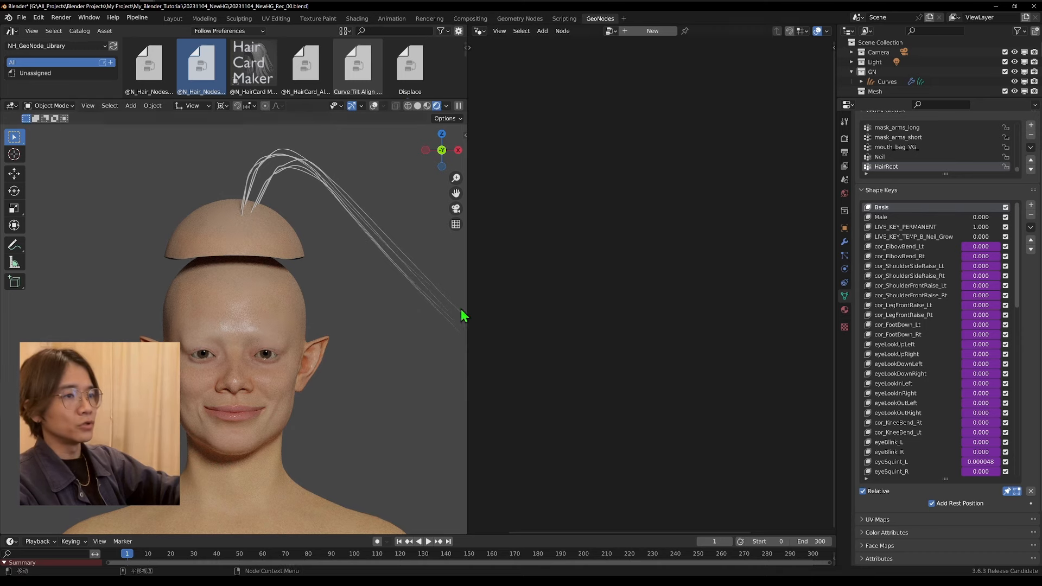
pyautogui.click(1008, 491)
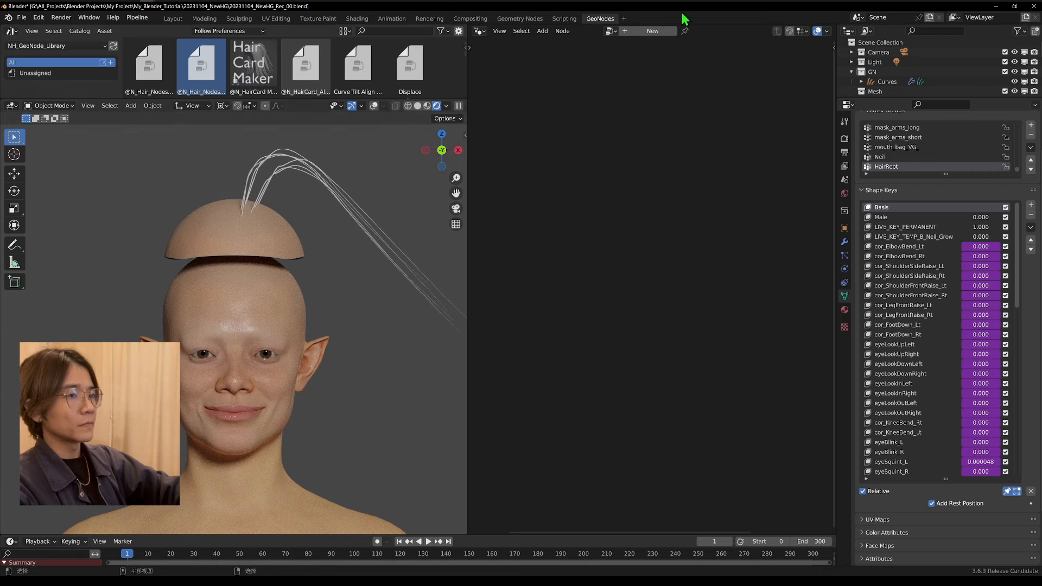
# Switch HG_Body's Shape Key Lock on and off to compare its base shape with the deformed character
pyautogui.moveTo(923, 98); pyautogui.dragTo(919, 278)
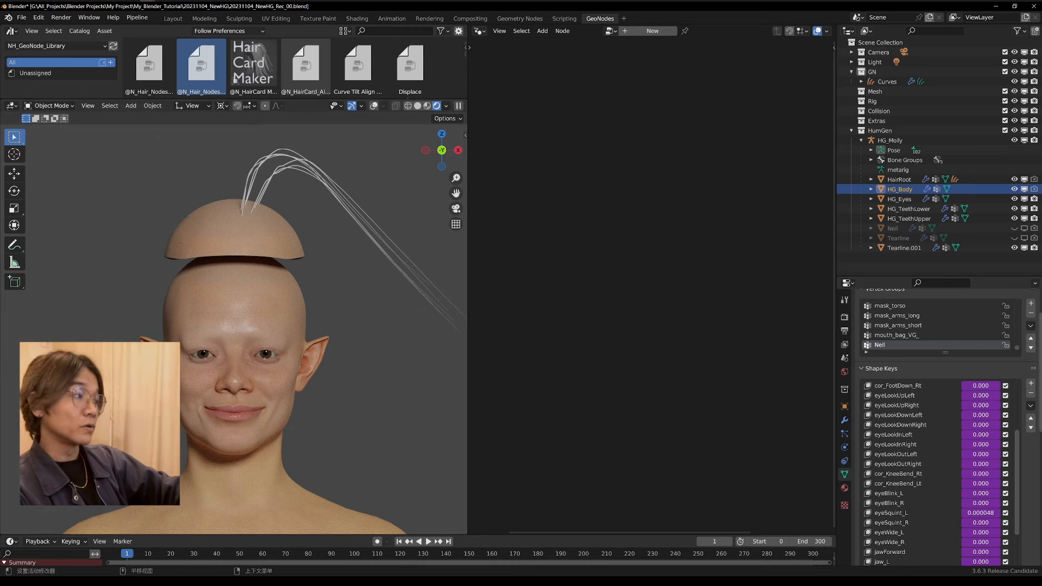
pyautogui.scroll(5, 982, 521)
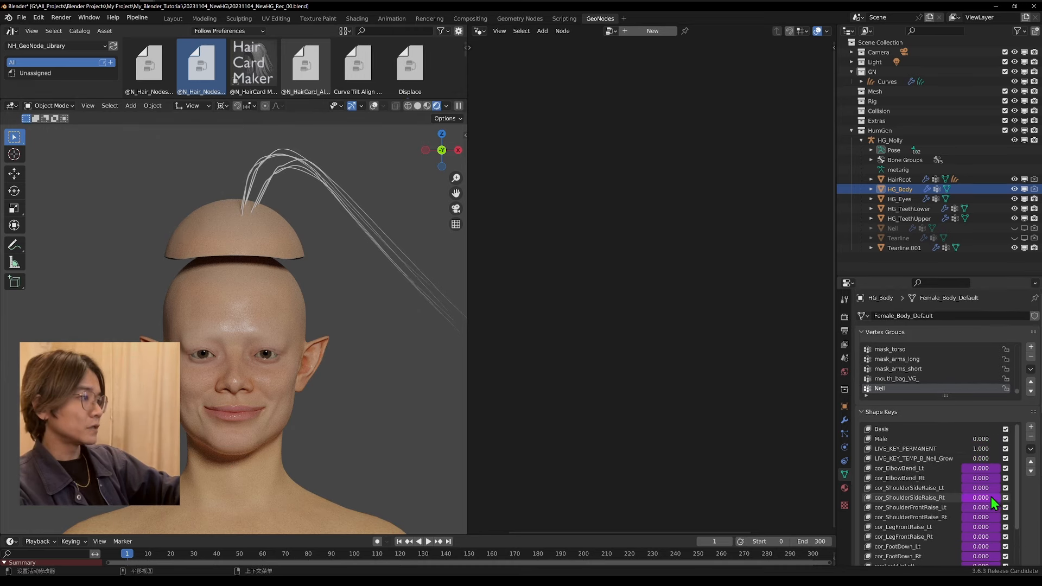
pyautogui.scroll(-5, 1031, 521)
pyautogui.click(1007, 528)
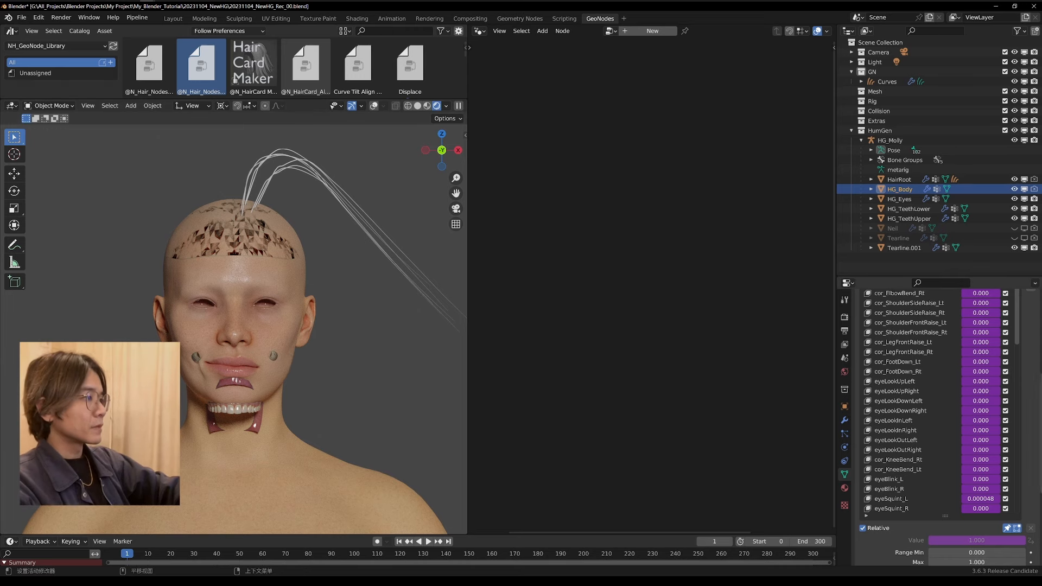
pyautogui.scroll(3, 1032, 427)
pyautogui.scroll(4, 1032, 427)
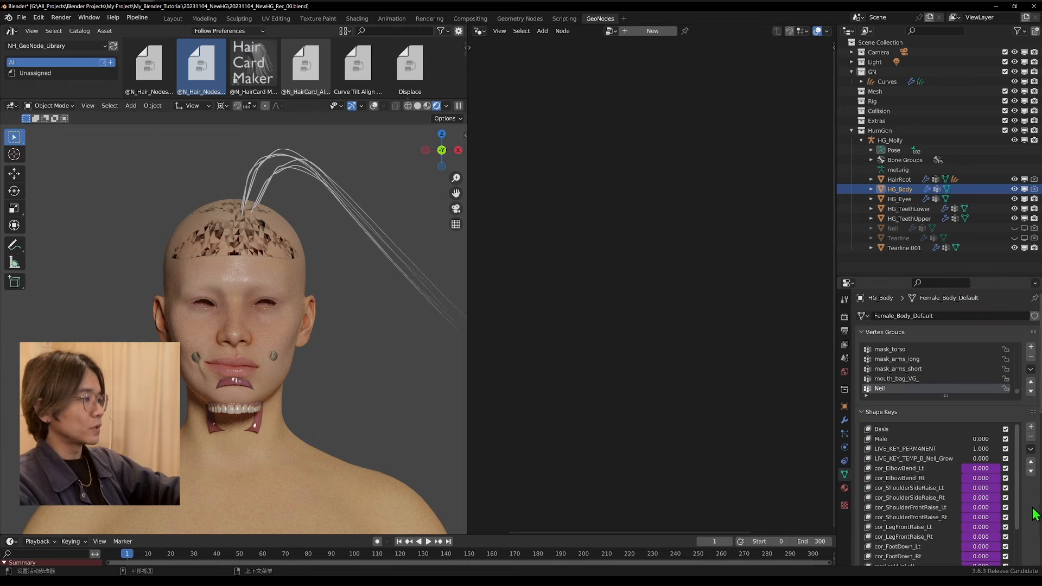
pyautogui.scroll(-6, 1033, 507)
pyautogui.scroll(-3, 1028, 493)
pyautogui.click(1009, 506)
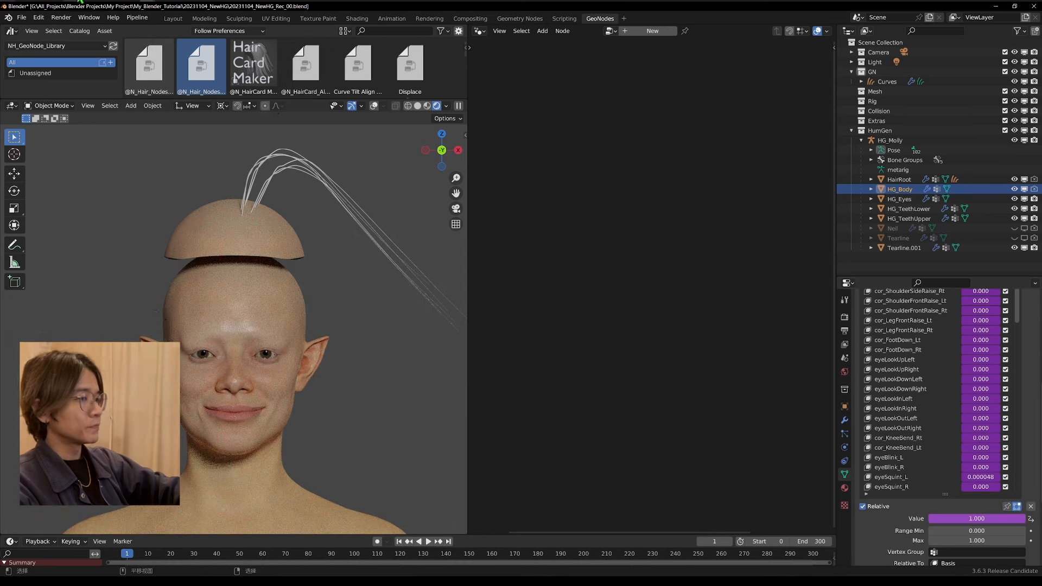
# Select the HairRoot mesh, disable its Shape Key Lock and review its modifier stack
pyautogui.click(264, 249)
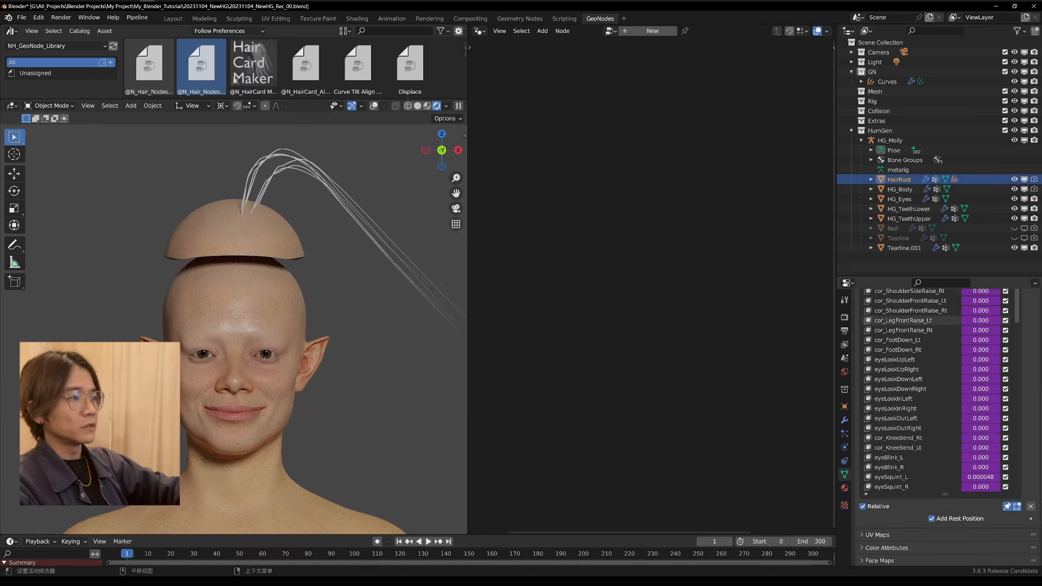
pyautogui.click(1009, 507)
pyautogui.click(845, 420)
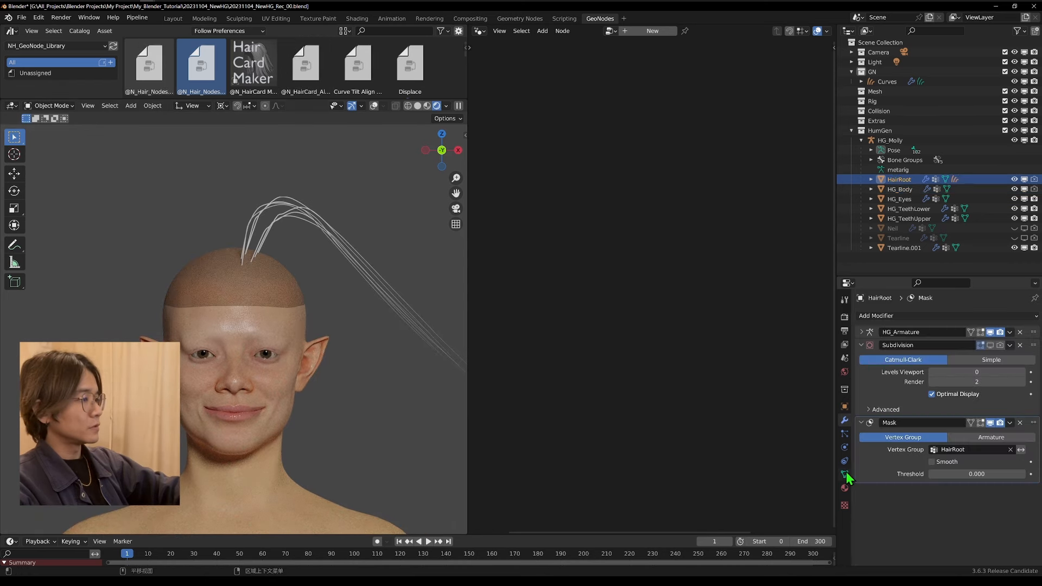
pyautogui.click(845, 475)
pyautogui.click(845, 420)
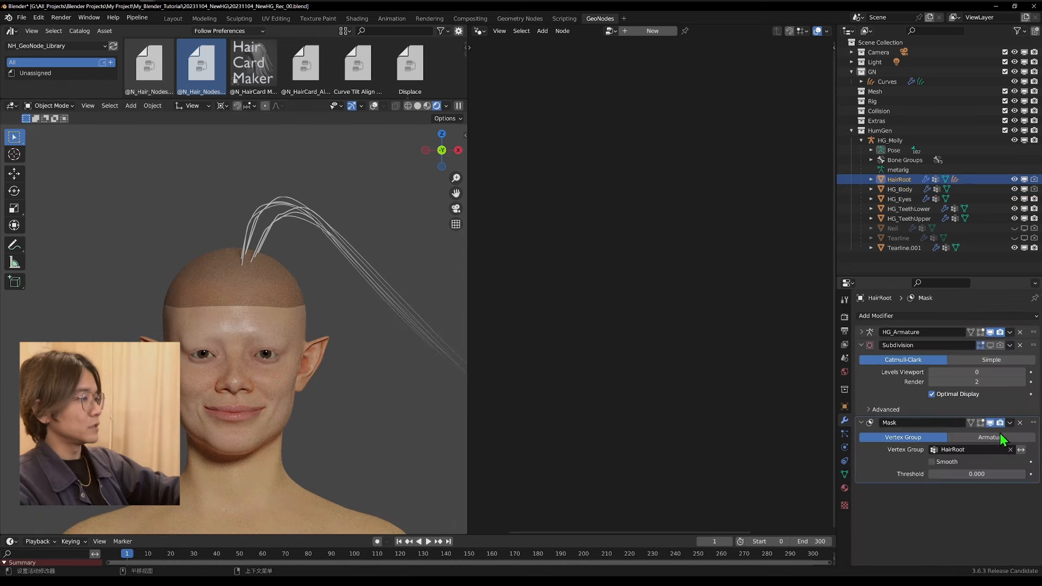
# Toggle the viewport display of the GeometryNodes modifier on the hair curves off and on to compare
pyautogui.click(280, 224)
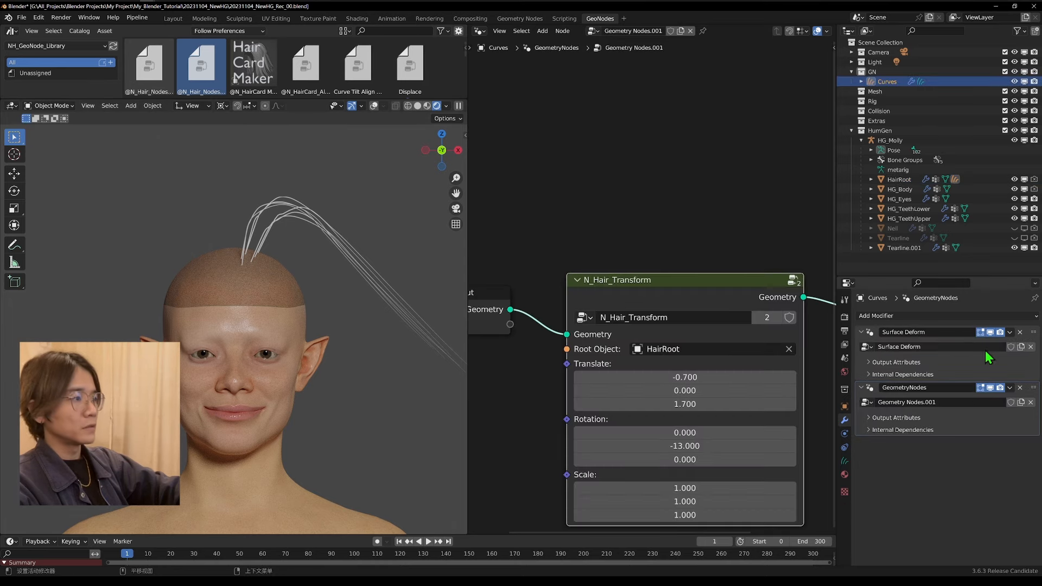
pyautogui.click(991, 388)
pyautogui.click(991, 388)
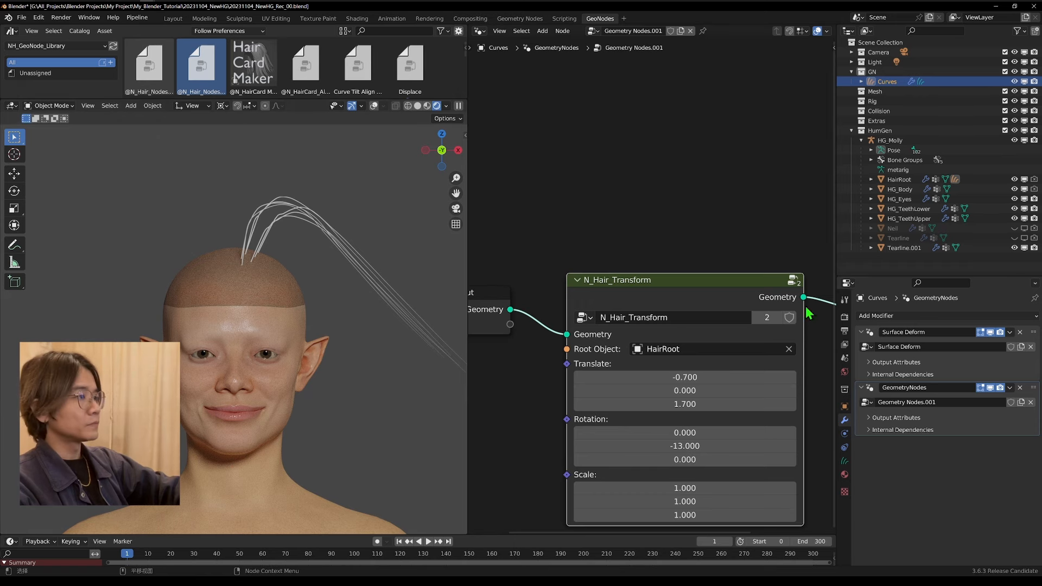
# Enable Shape Key Lock for the Basis shape key of the HairRoot mesh
pyautogui.click(916, 180)
pyautogui.click(844, 474)
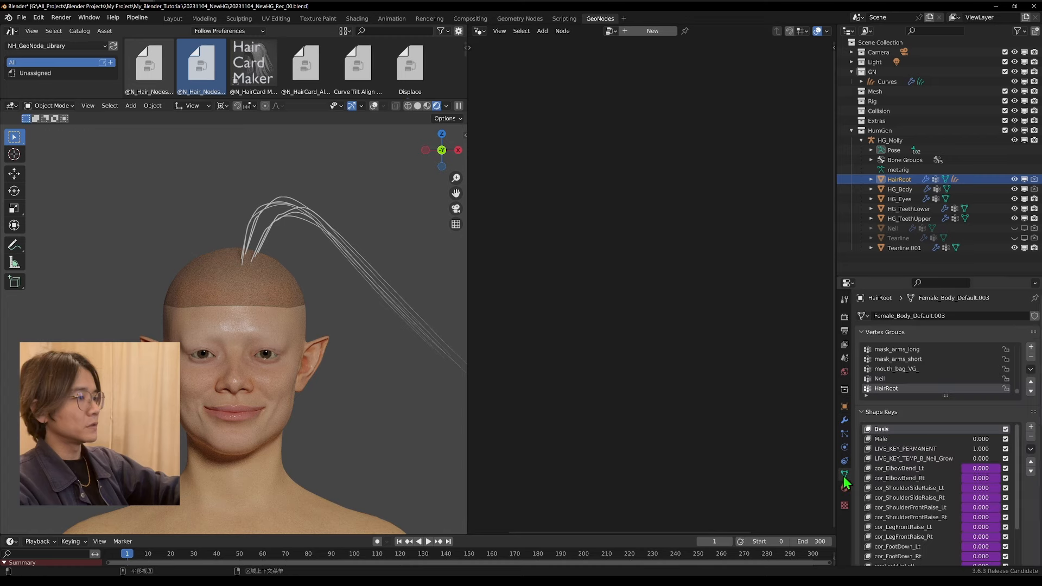
pyautogui.scroll(-8, 1034, 497)
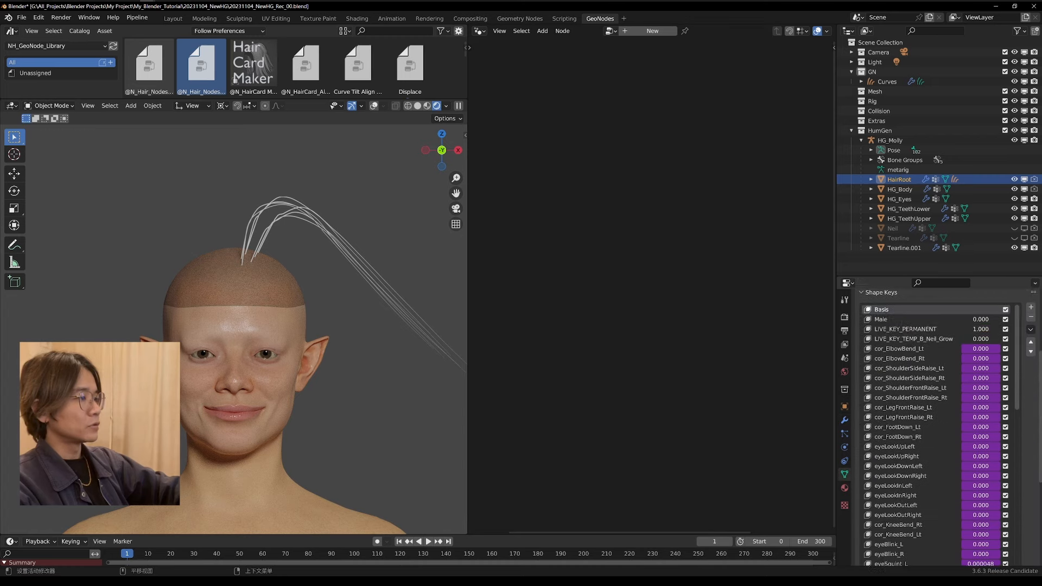
pyautogui.click(1007, 518)
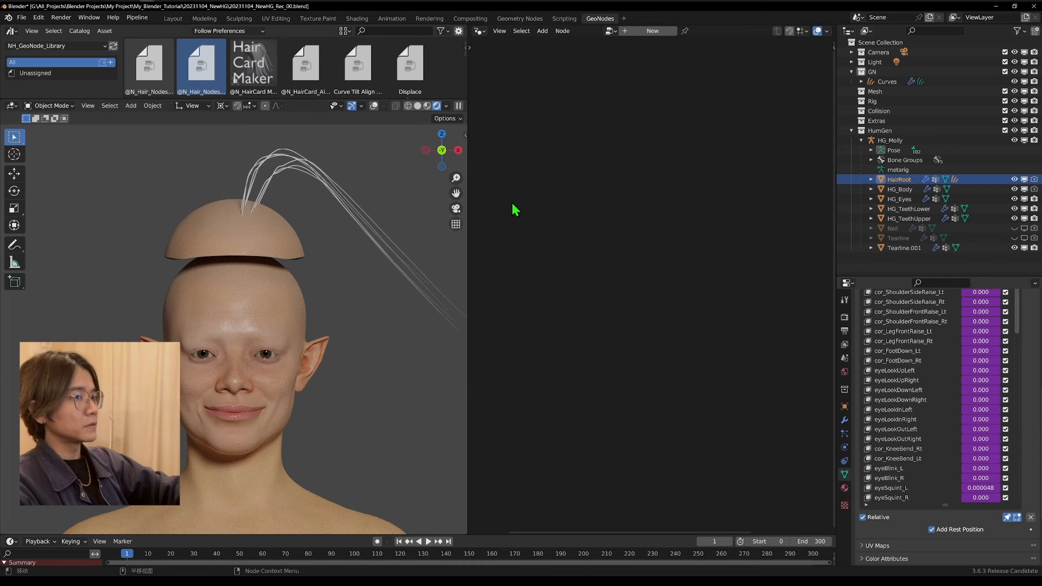
# Apply the GeometryNodes modifier with the N_Hair_Transform node on the hair curves, keeping the Surface Deform modifier
pyautogui.click(273, 174)
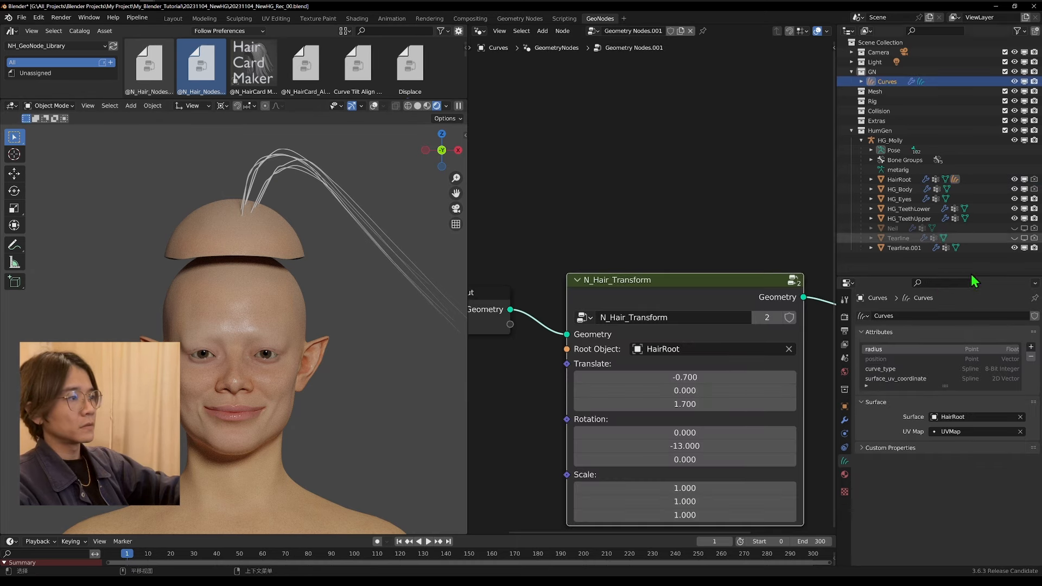
pyautogui.click(845, 421)
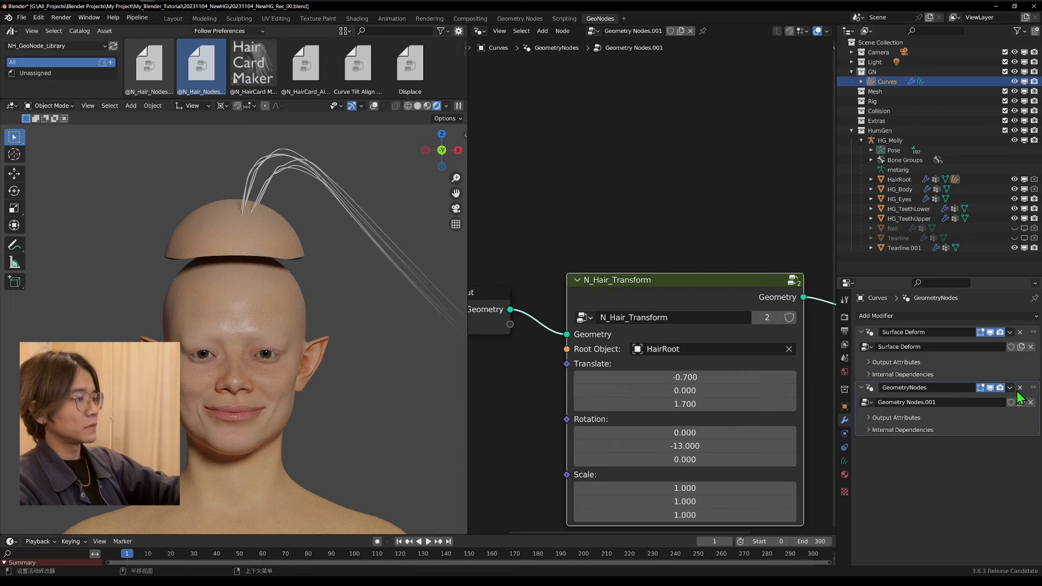
pyautogui.click(1011, 388)
pyautogui.click(972, 397)
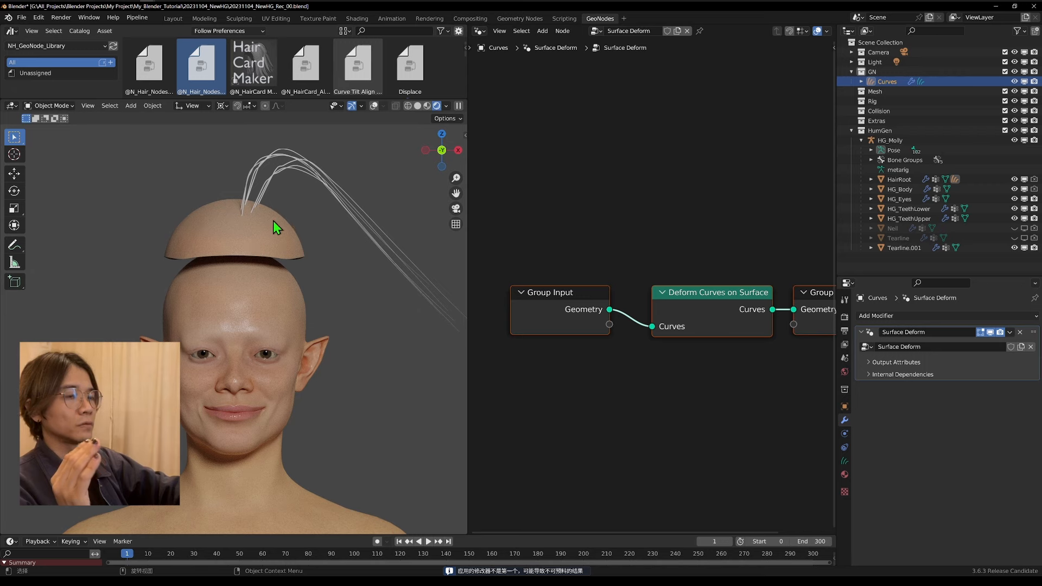
# Select the HairRoot mesh again and disable its Shape Key Lock
pyautogui.click(908, 181)
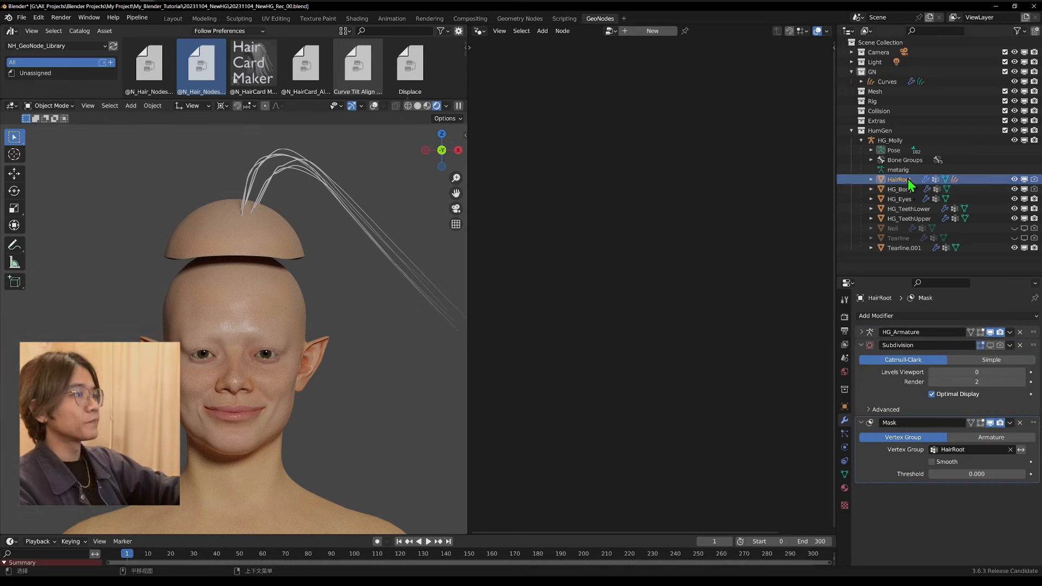
pyautogui.click(902, 190)
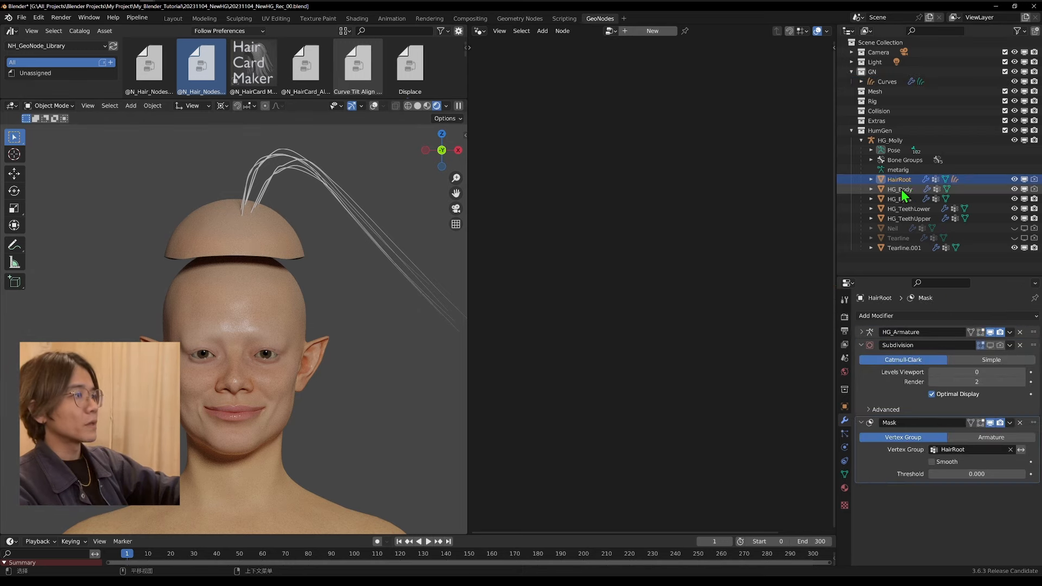
pyautogui.click(272, 237)
pyautogui.click(843, 475)
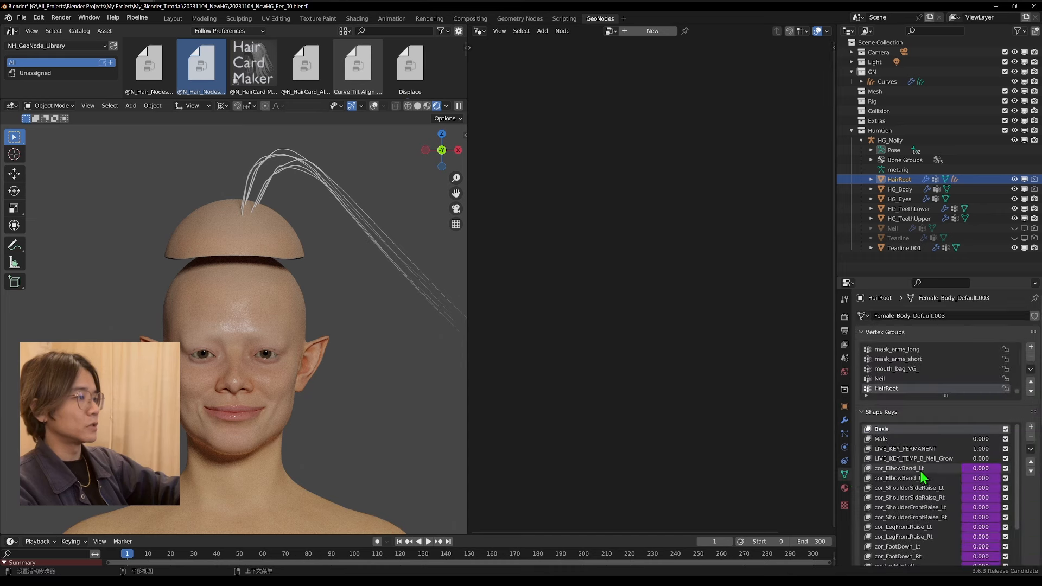
pyautogui.scroll(-3, 1031, 473)
pyautogui.scroll(-5, 1032, 475)
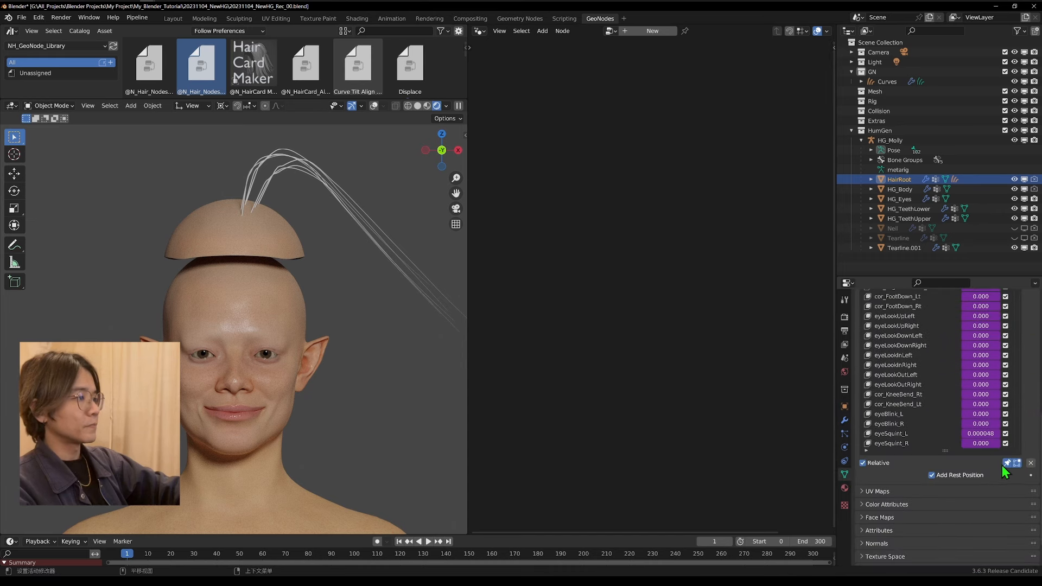
pyautogui.click(1007, 465)
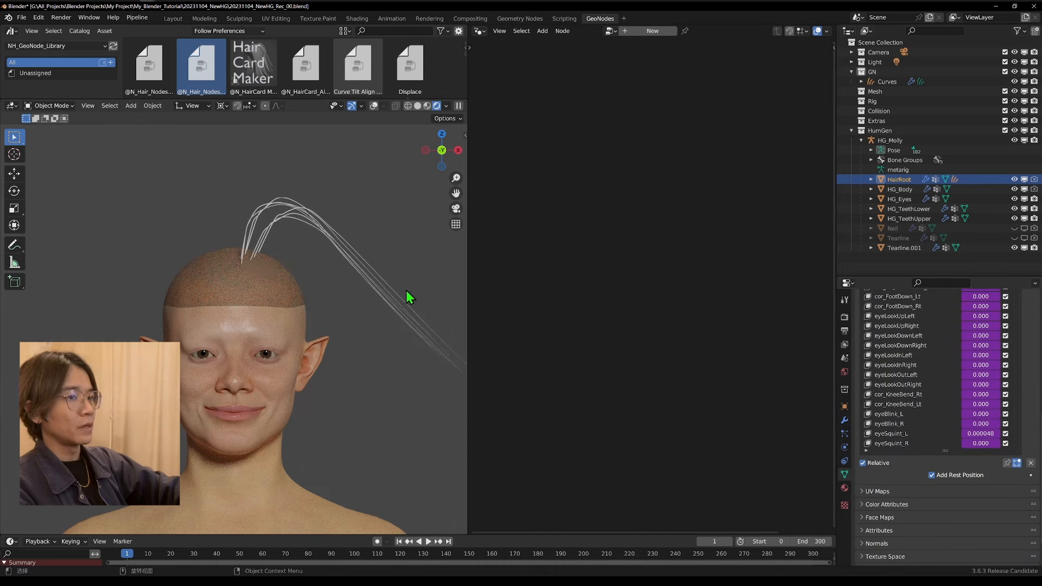
# Examine the modifiers of HG_Body and the shape keys and modifiers of HairRoot
pyautogui.click(282, 282)
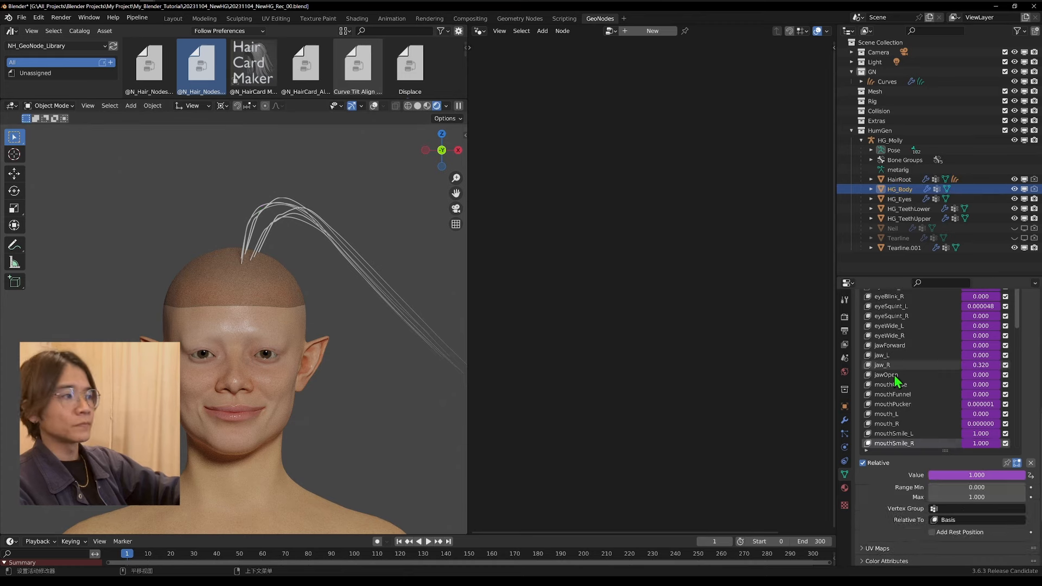
pyautogui.click(845, 420)
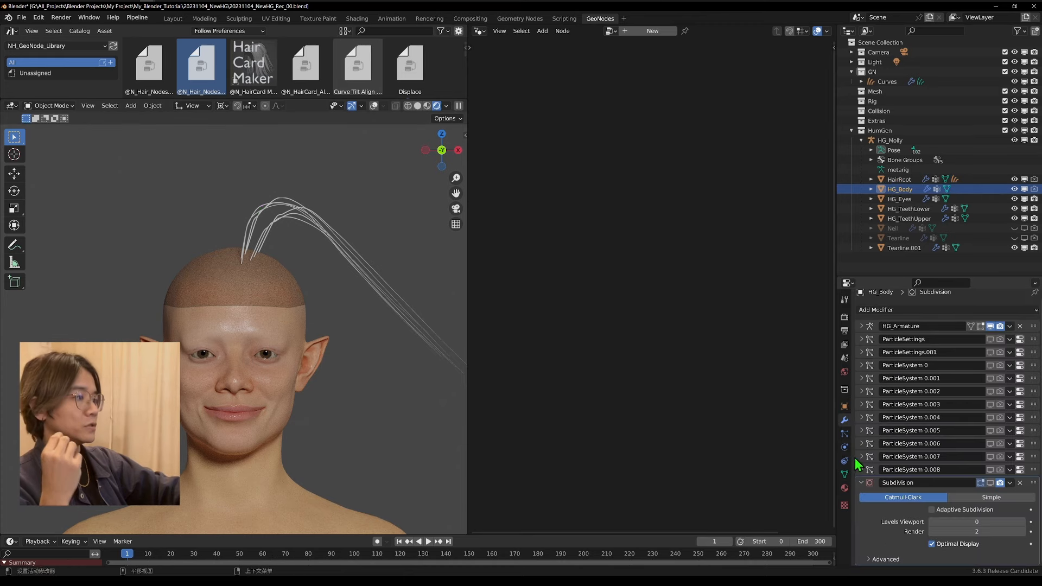
pyautogui.click(901, 180)
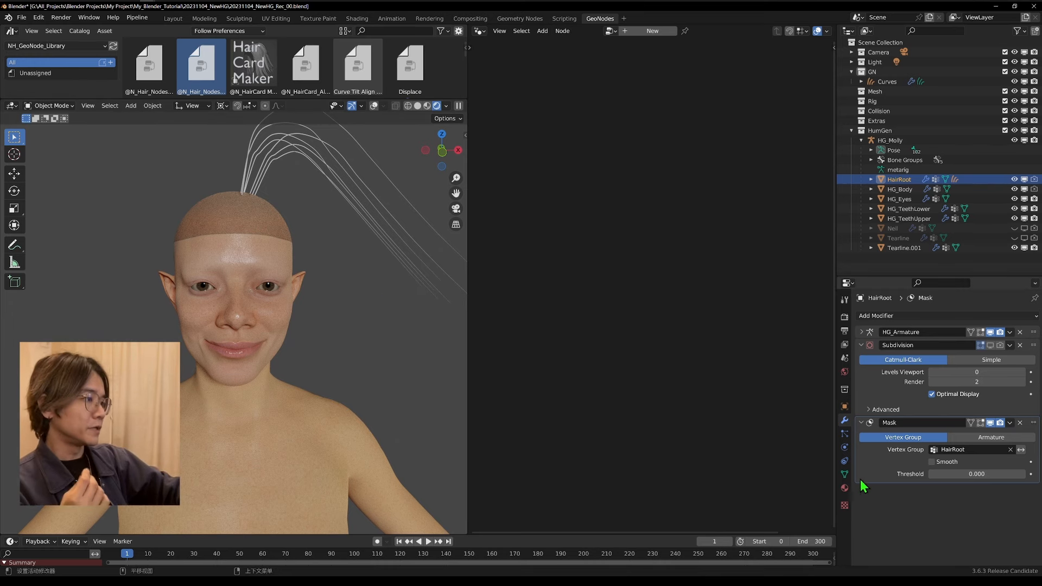
pyautogui.click(844, 474)
pyautogui.moveTo(925, 276); pyautogui.dragTo(931, 52)
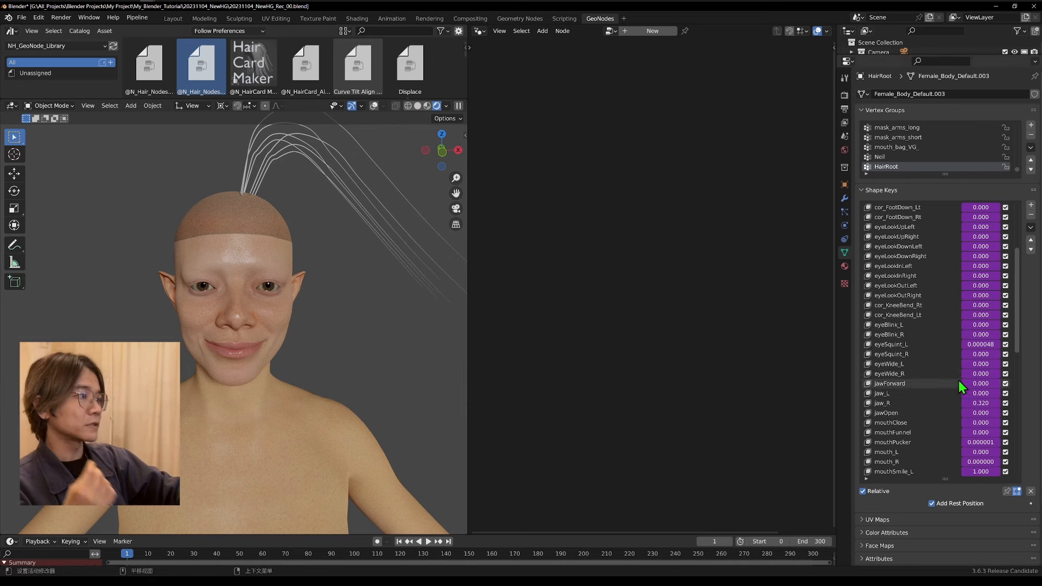
pyautogui.scroll(5, 930, 380)
pyautogui.scroll(-3, 930, 453)
pyautogui.scroll(5, 930, 445)
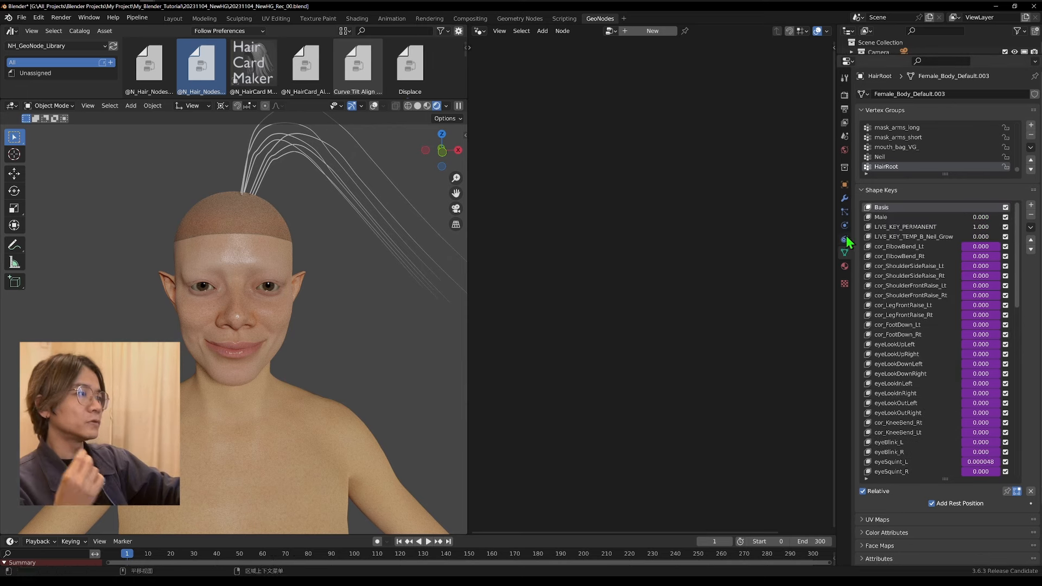
pyautogui.moveTo(874, 56); pyautogui.dragTo(874, 110)
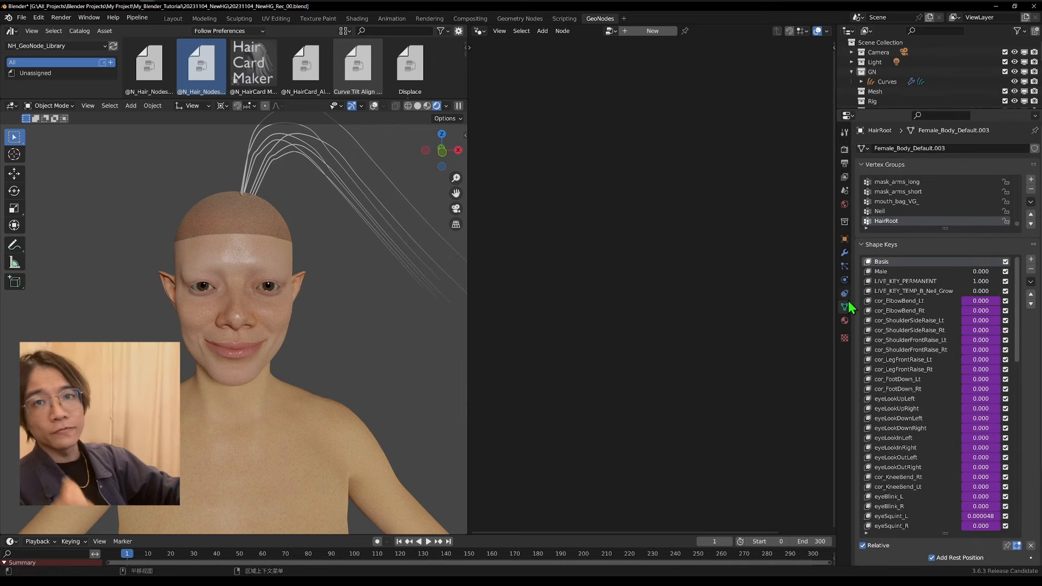
pyautogui.click(844, 253)
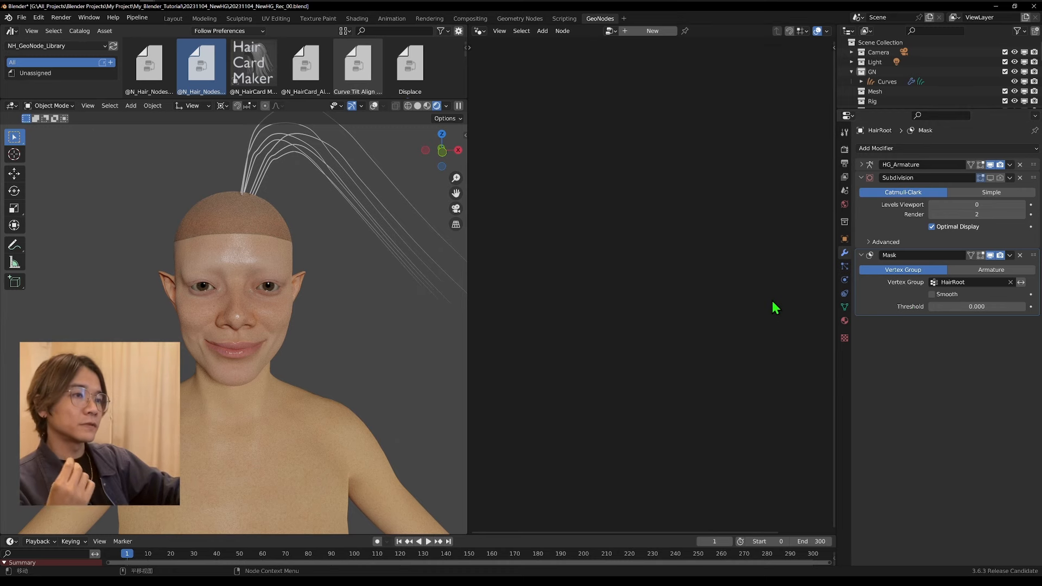
pyautogui.moveTo(327, 307)
pyautogui.mouseDown(button='middle')
pyautogui.moveTo(222, 305)
pyautogui.moveTo(334, 303)
pyautogui.mouseUp(button='middle')
pyautogui.scroll(-2, 303, 307)
pyautogui.click(267, 320)
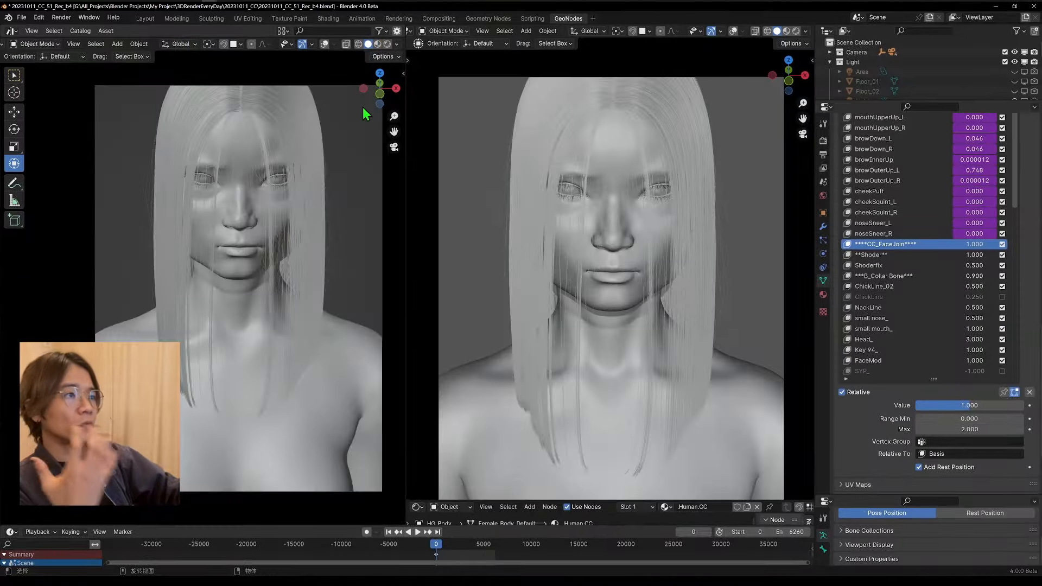
# In the 20231011_CC_51_Rec_b4 file, widen the rendered viewport and select the body's **Shoder** shape key
pyautogui.moveTo(409, 254); pyautogui.dragTo(521, 263)
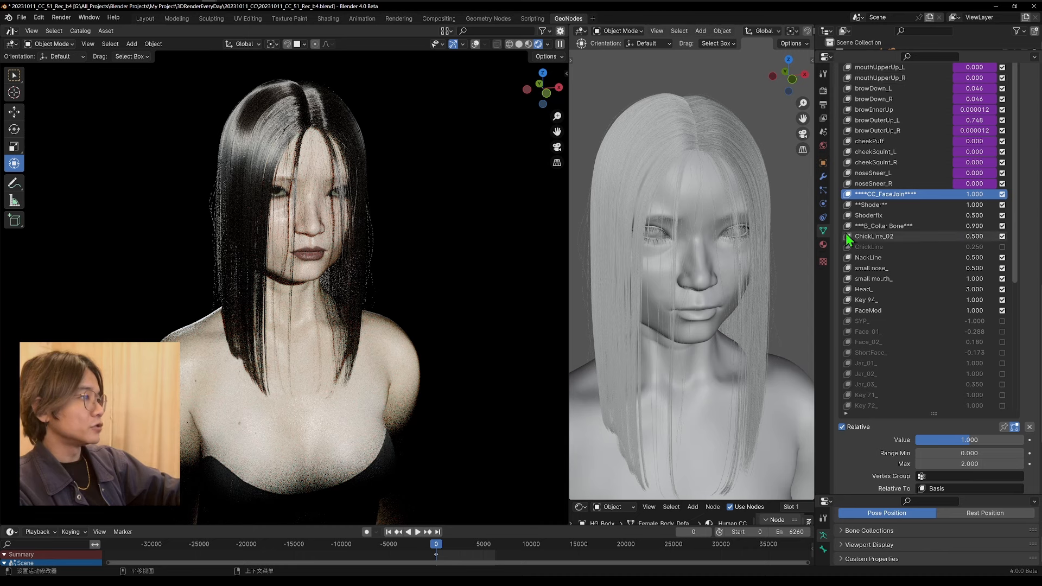
pyautogui.click(872, 205)
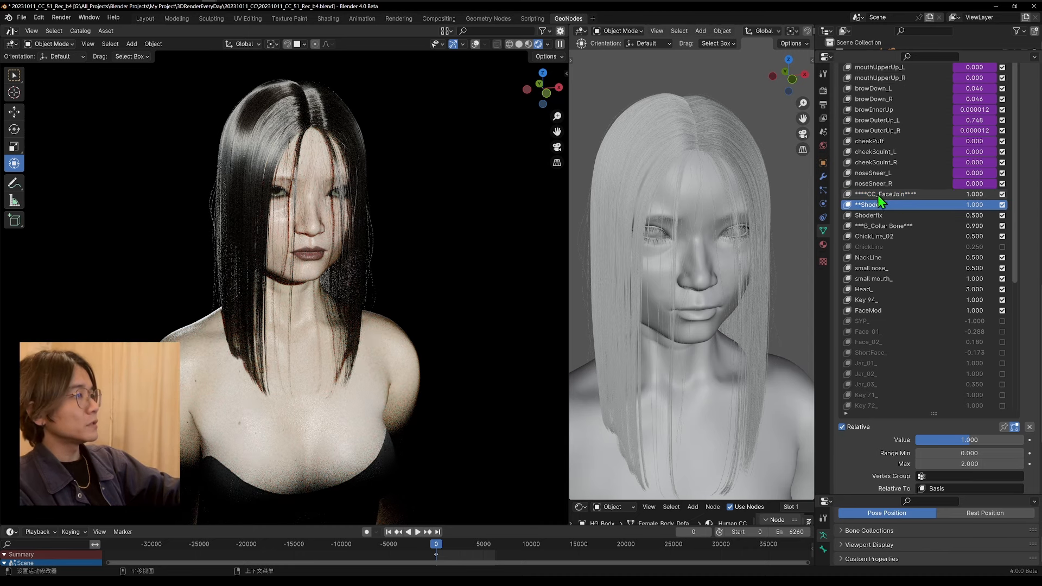
pyautogui.scroll(-5, 888, 210)
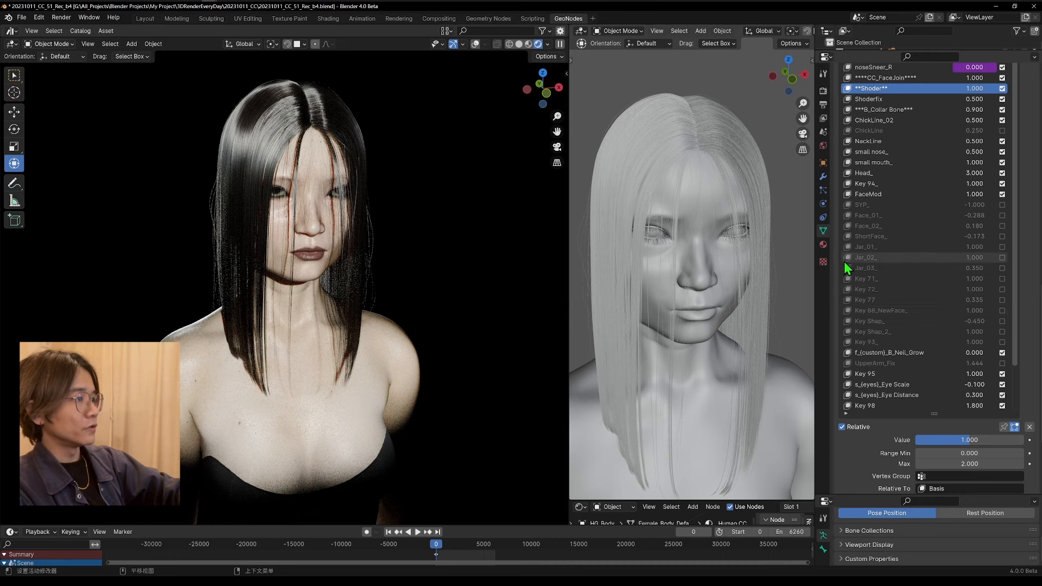
# Disable the NackLine shape key on the long-haired character's body
pyautogui.scroll(2, 870, 326)
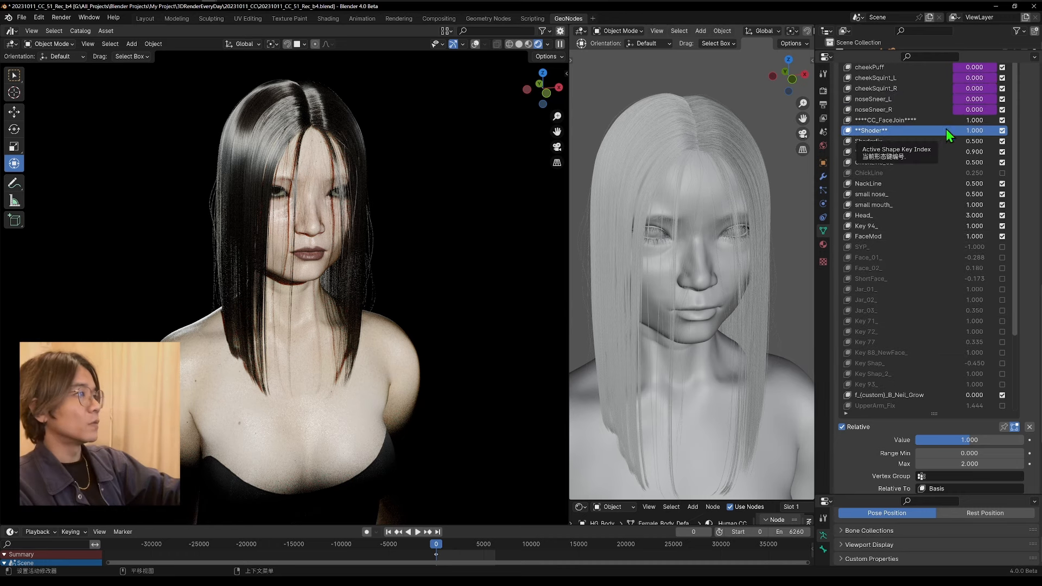
pyautogui.scroll(6, 994, 217)
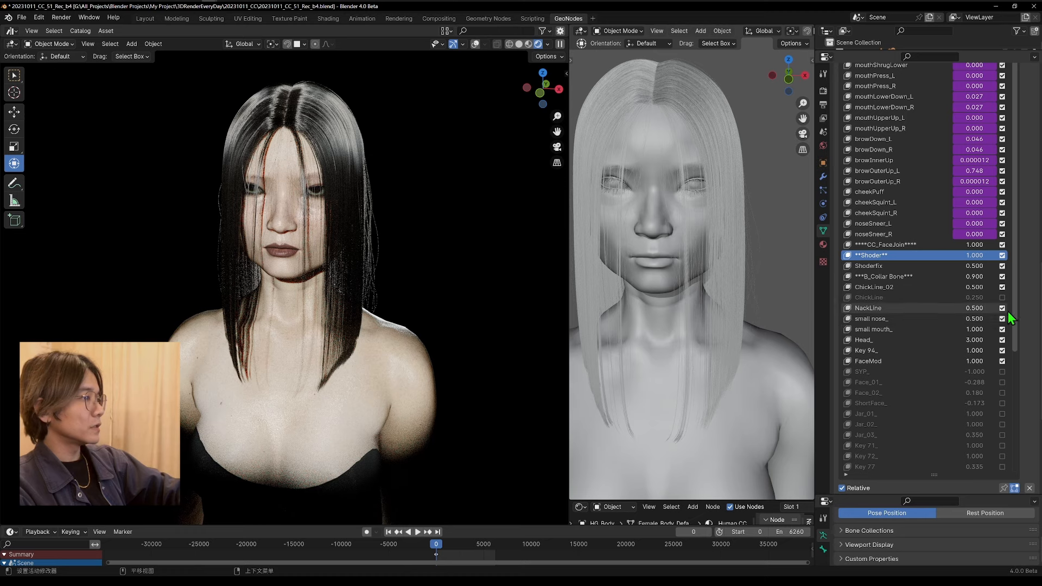
pyautogui.click(1002, 308)
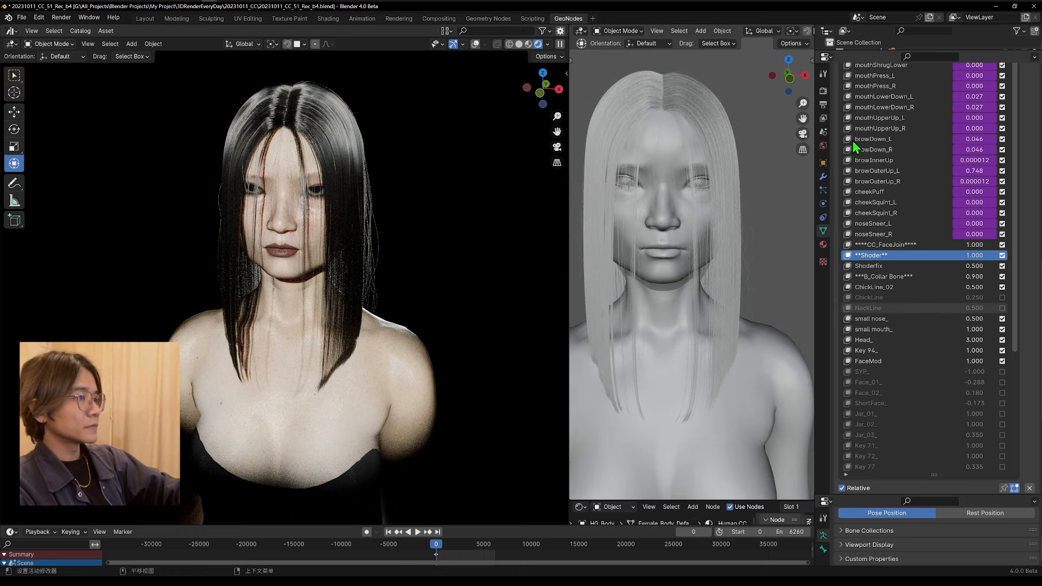
# Look through the camera in the rendered viewport and re-enable the NackLine shape key on the body
pyautogui.click(557, 147)
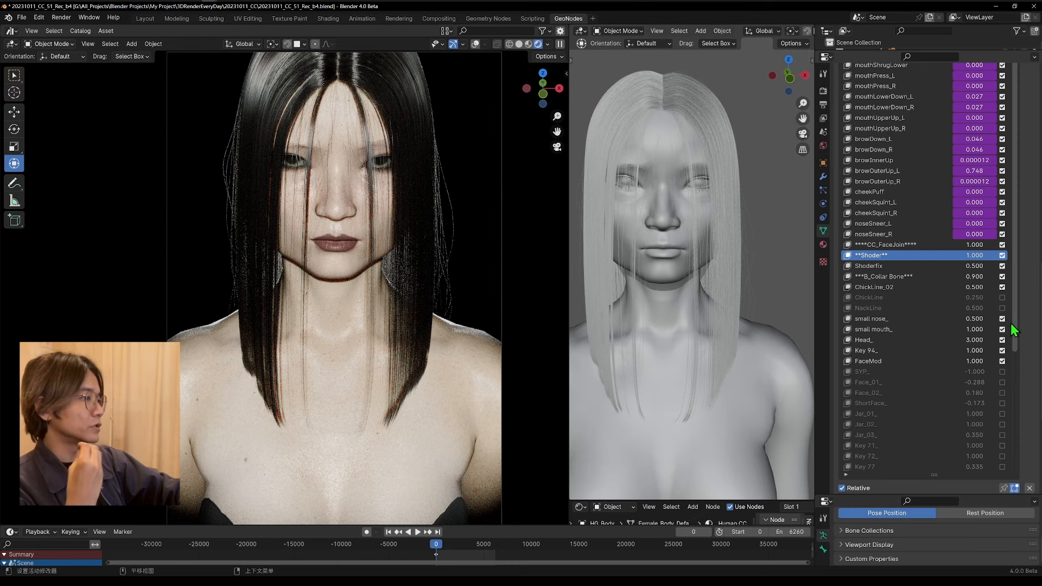
pyautogui.click(1003, 309)
pyautogui.scroll(-5, 956, 271)
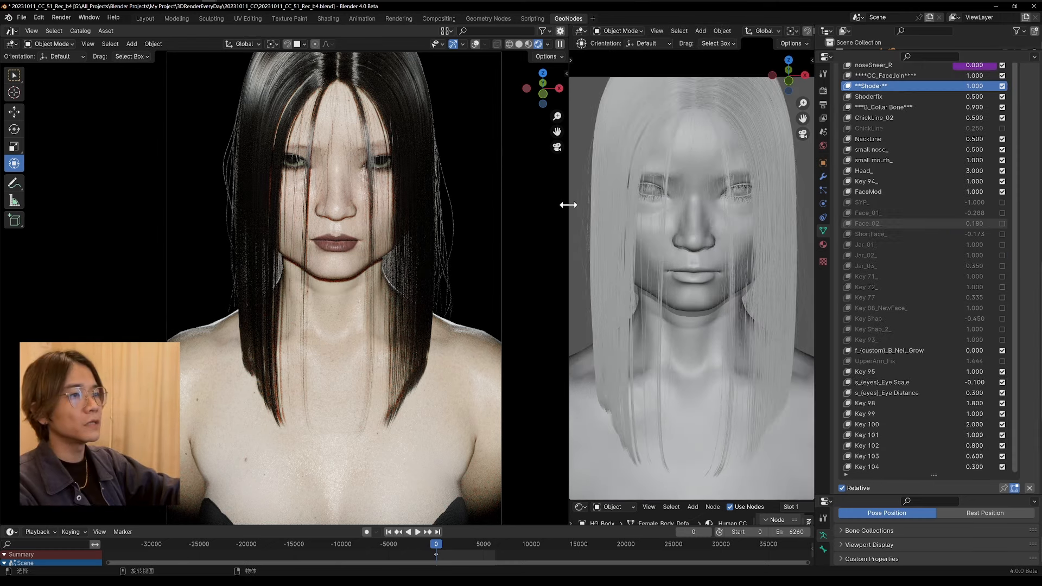
# Widen the solid viewport, select the LongHair curves to show their modifiers, and try disabling their viewport display
pyautogui.moveTo(568, 204); pyautogui.dragTo(317, 193)
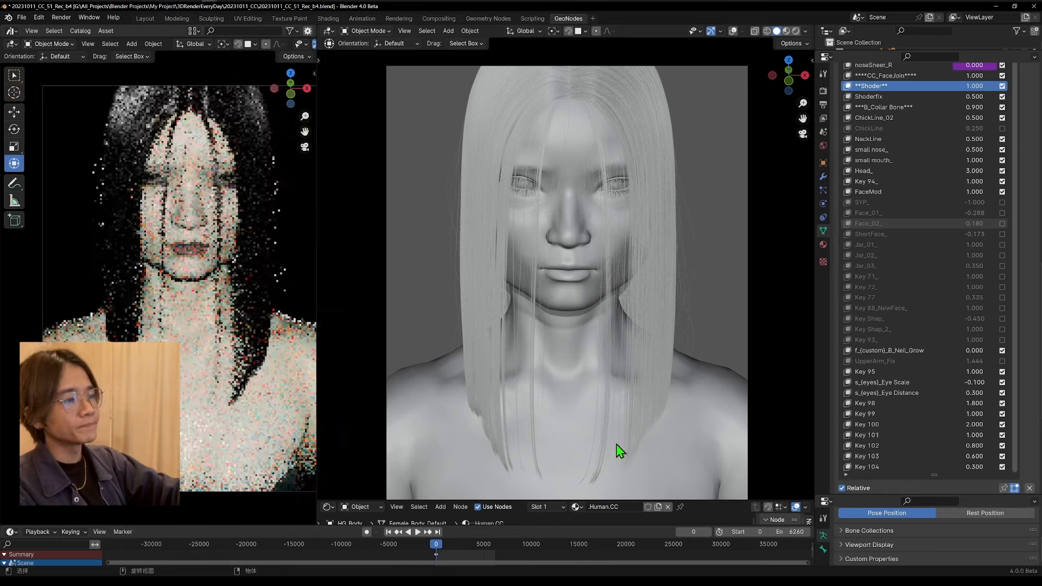
pyautogui.click(616, 444)
pyautogui.click(823, 178)
pyautogui.moveTo(874, 50); pyautogui.dragTo(893, 384)
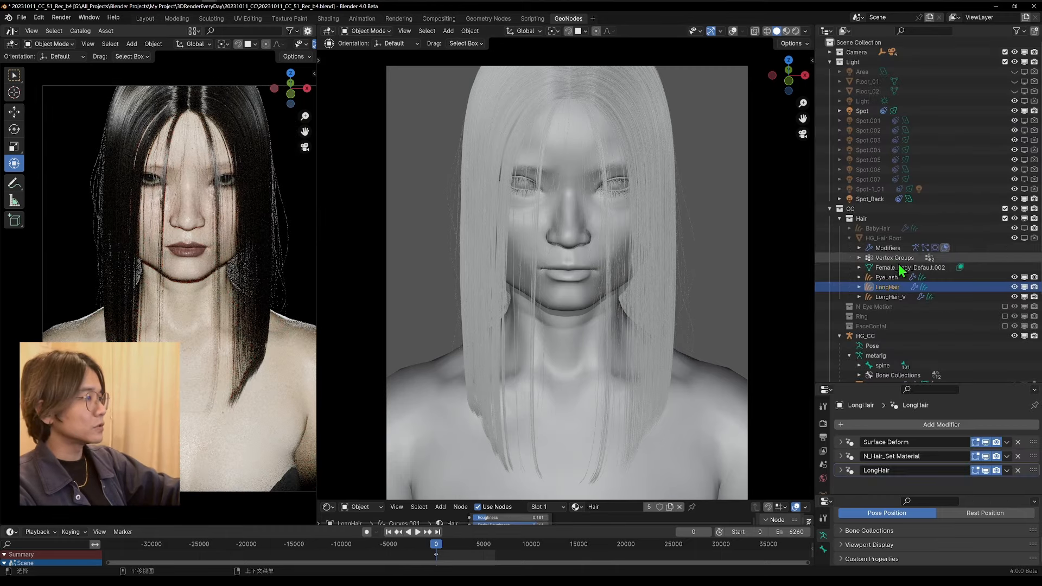
pyautogui.click(1025, 287)
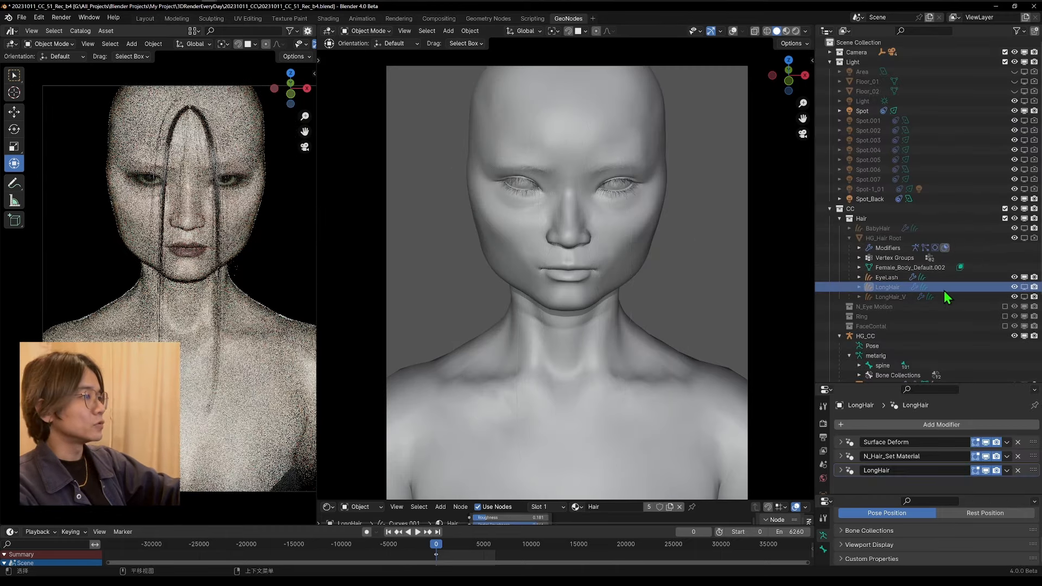
pyautogui.hotkey('ctrl', 'z')
# Examine the LongHair curves' surface settings, modifiers and LongHair node tree, and check the hair in the solid viewport
pyautogui.click(924, 288)
pyautogui.moveTo(899, 383); pyautogui.dragTo(912, 143)
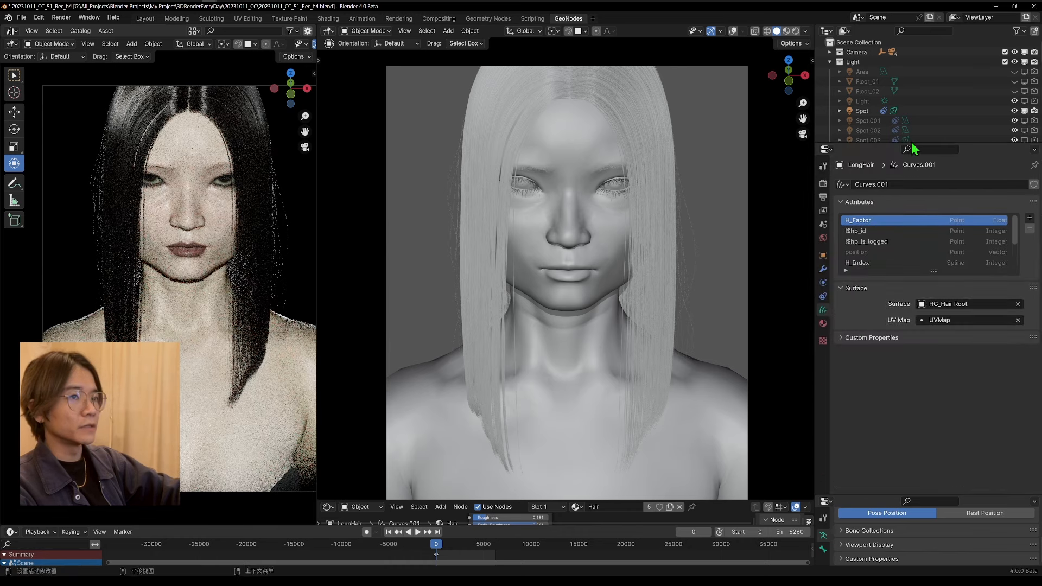
pyautogui.click(824, 269)
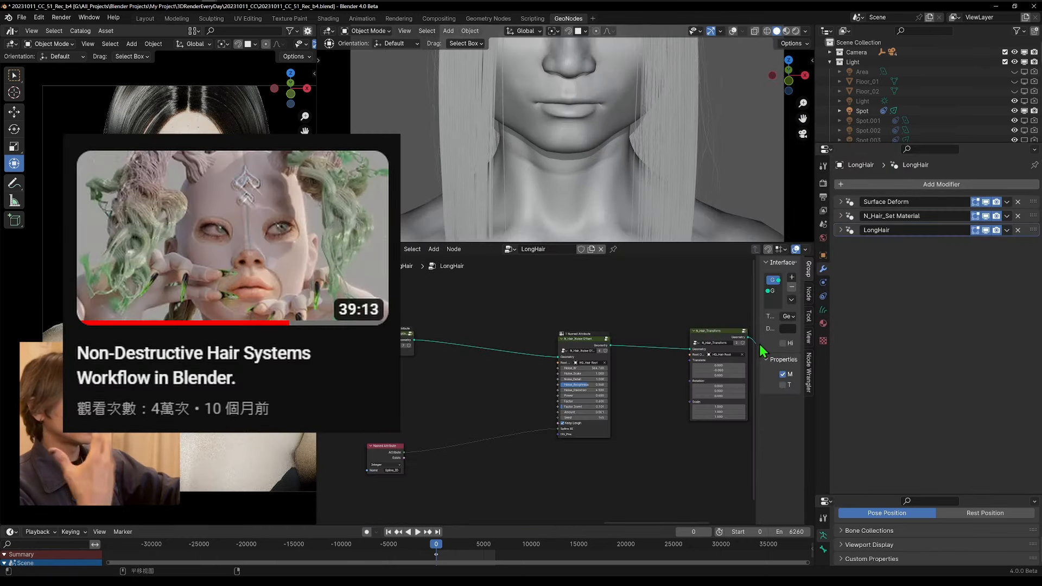
pyautogui.moveTo(896, 144); pyautogui.dragTo(896, 379)
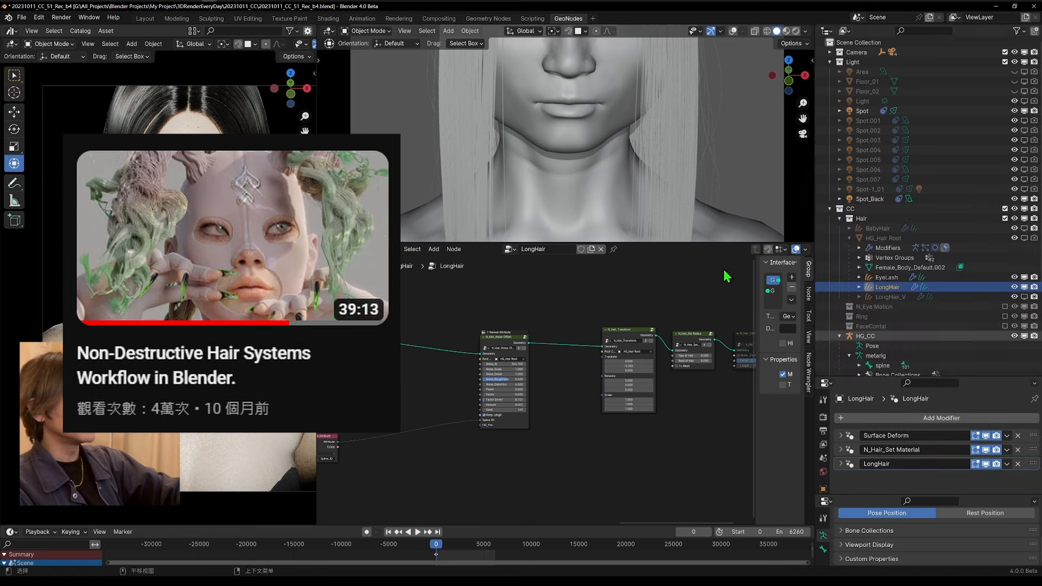
pyautogui.click(888, 288)
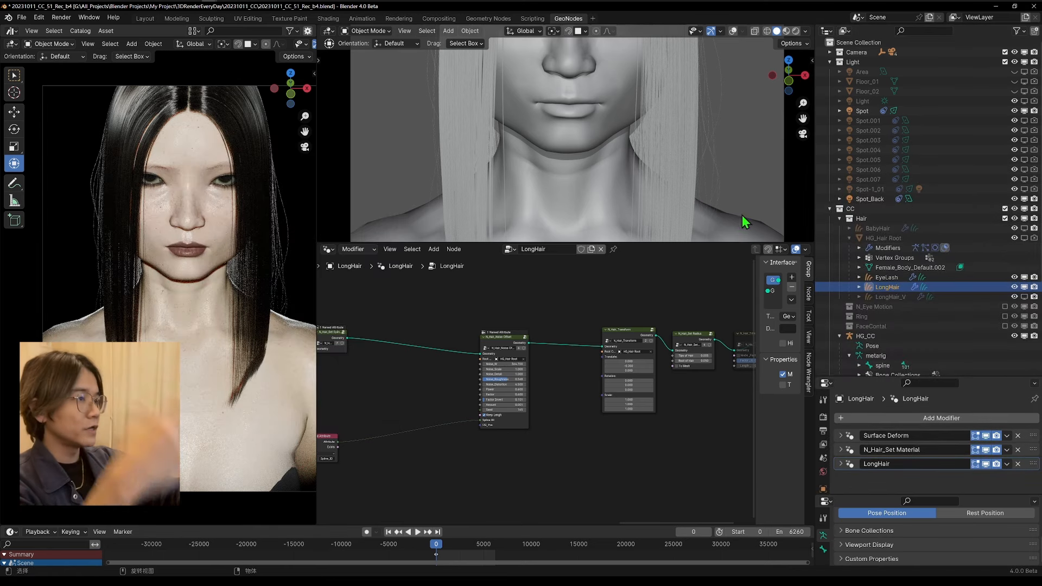
pyautogui.scroll(-5, 572, 189)
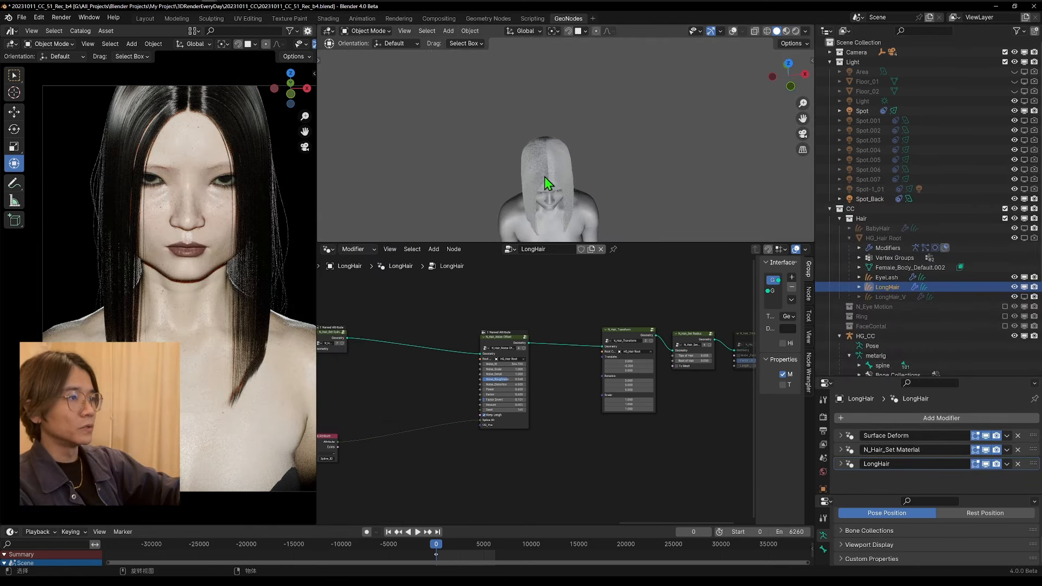
pyautogui.moveTo(545, 177); pyautogui.dragTo(507, 213, button='middle')
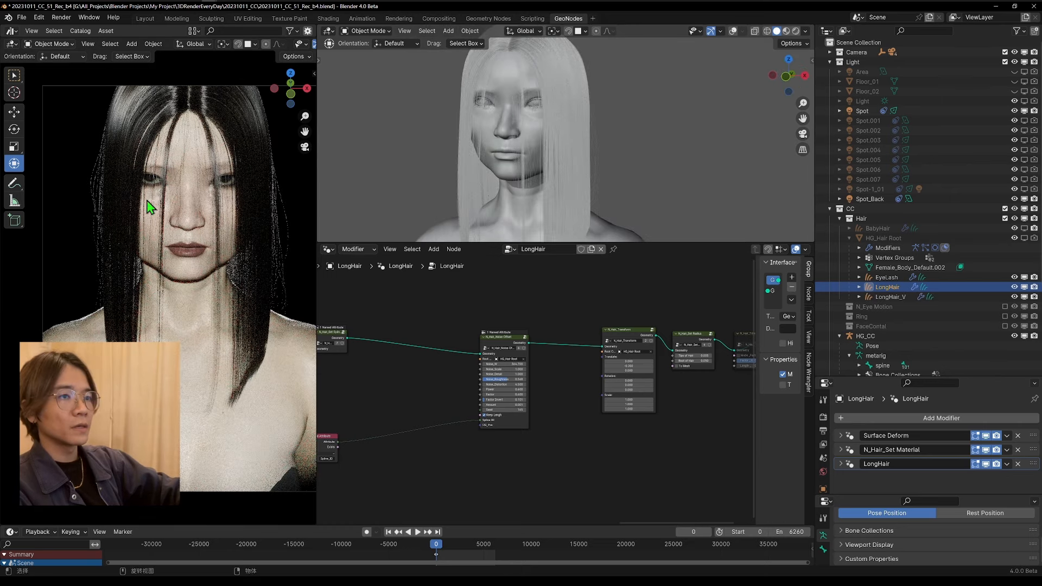
pyautogui.click(891, 277)
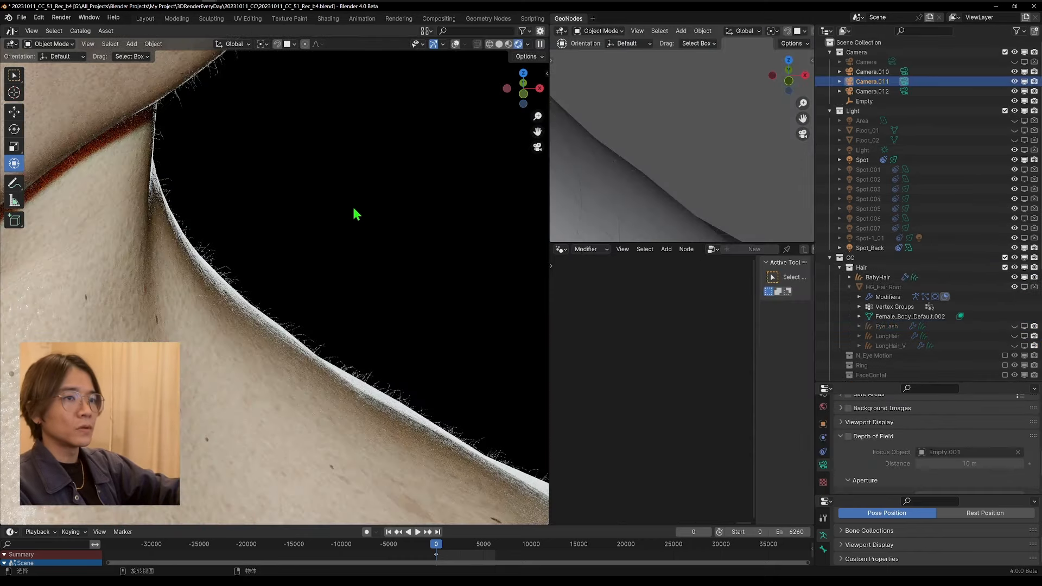
# Inspect the fine baby hair along the rendered chin, neck and shoulders, and the matching body mesh in the solid viewport
pyautogui.scroll(-4, 337, 209)
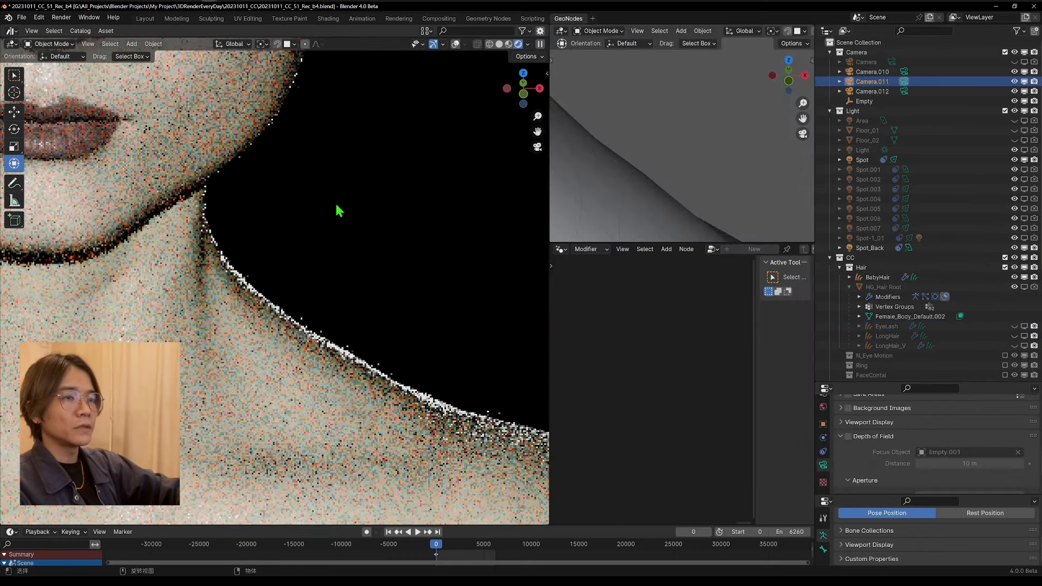
pyautogui.keyDown('shift'); pyautogui.moveTo(298, 200); pyautogui.dragTo(507, 277, button='middle'); pyautogui.keyUp('shift')
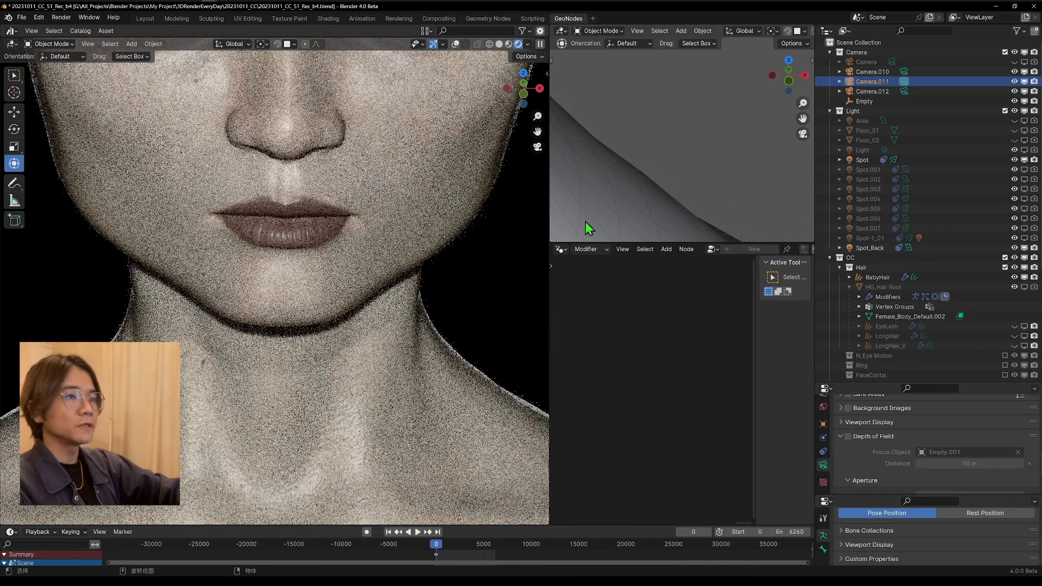
pyautogui.scroll(-5, 742, 205)
pyautogui.scroll(-4, 741, 204)
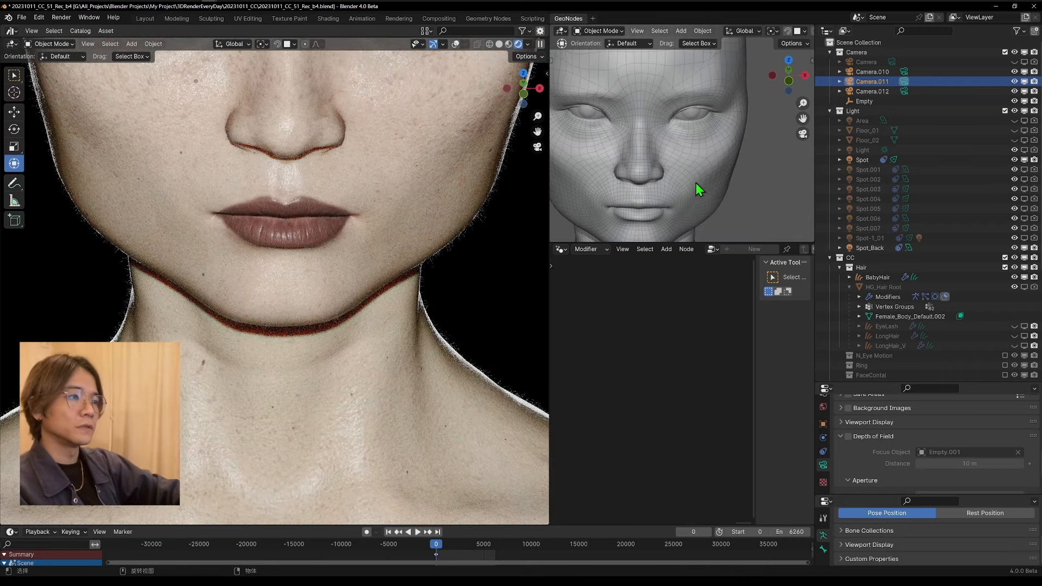
pyautogui.keyDown('shift'); pyautogui.moveTo(691, 200); pyautogui.dragTo(743, 189, button='middle'); pyautogui.keyUp('shift')
pyautogui.press('KP_0')
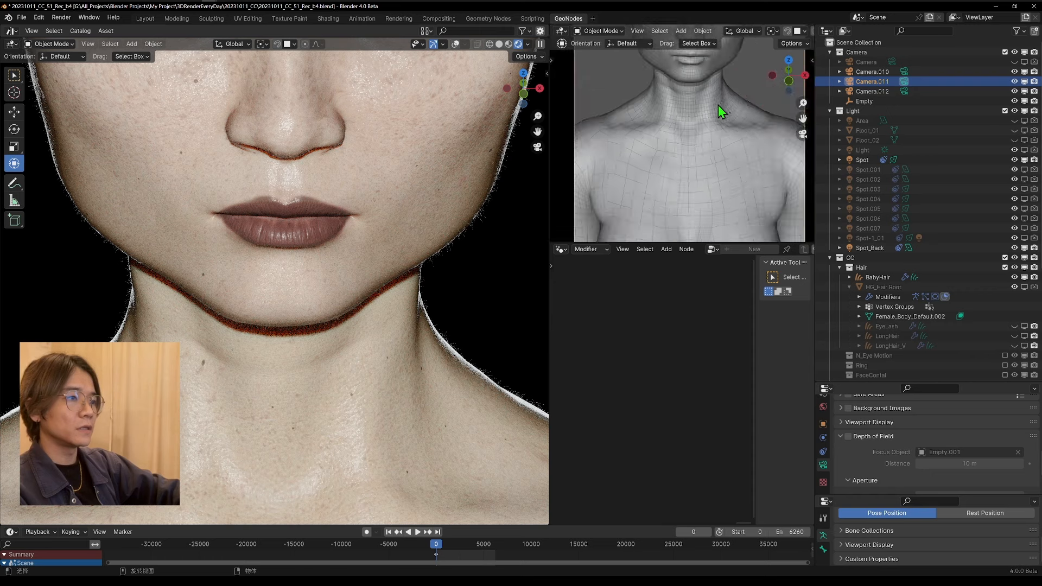
pyautogui.keyDown('shift'); pyautogui.moveTo(718, 105); pyautogui.dragTo(733, 85, button='middle'); pyautogui.keyUp('shift')
pyautogui.scroll(8, 732, 130)
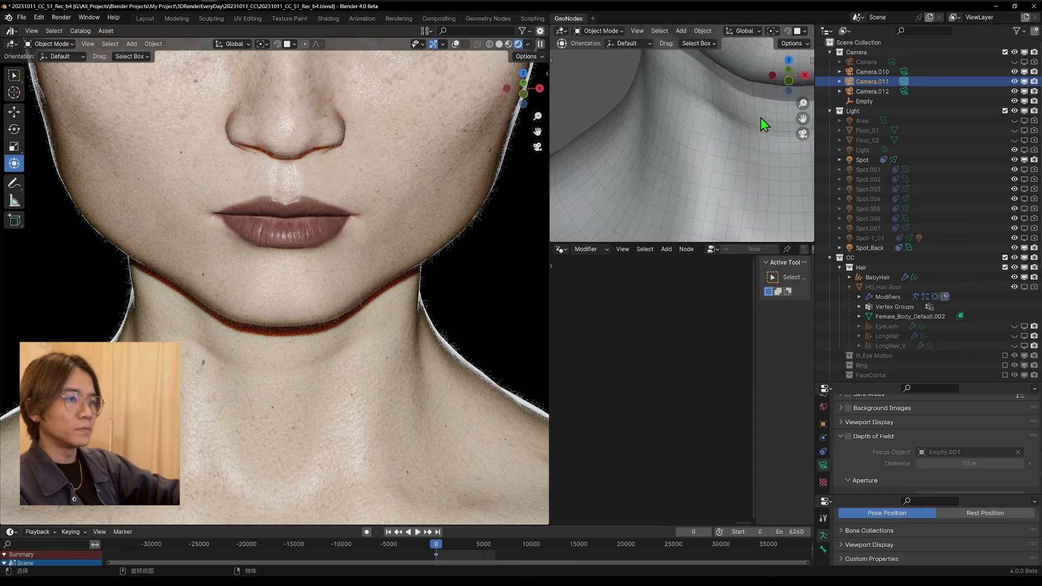
pyautogui.keyDown('shift'); pyautogui.moveTo(745, 142); pyautogui.dragTo(669, 218, button='middle'); pyautogui.keyUp('shift')
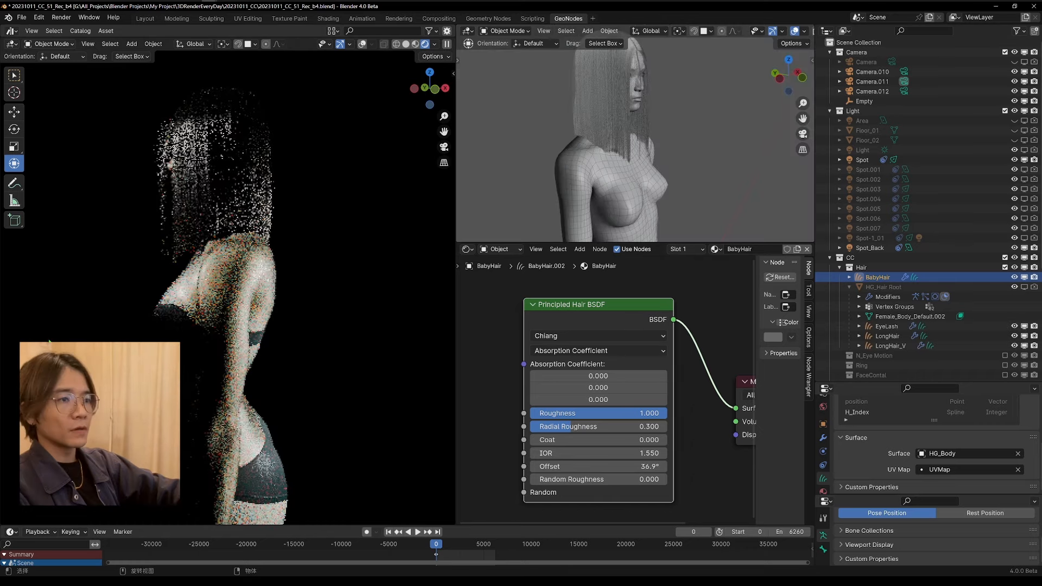
# Return the rendered viewport to the camera, select HG_Body, and survey the node frames of its .Human.CC material
pyautogui.press('KP_0')
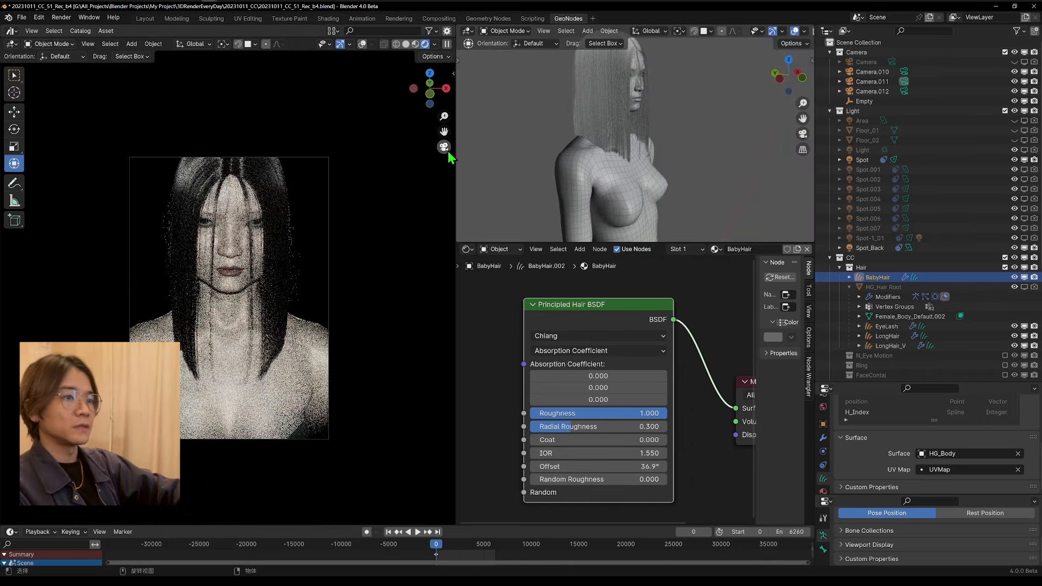
pyautogui.click(347, 350)
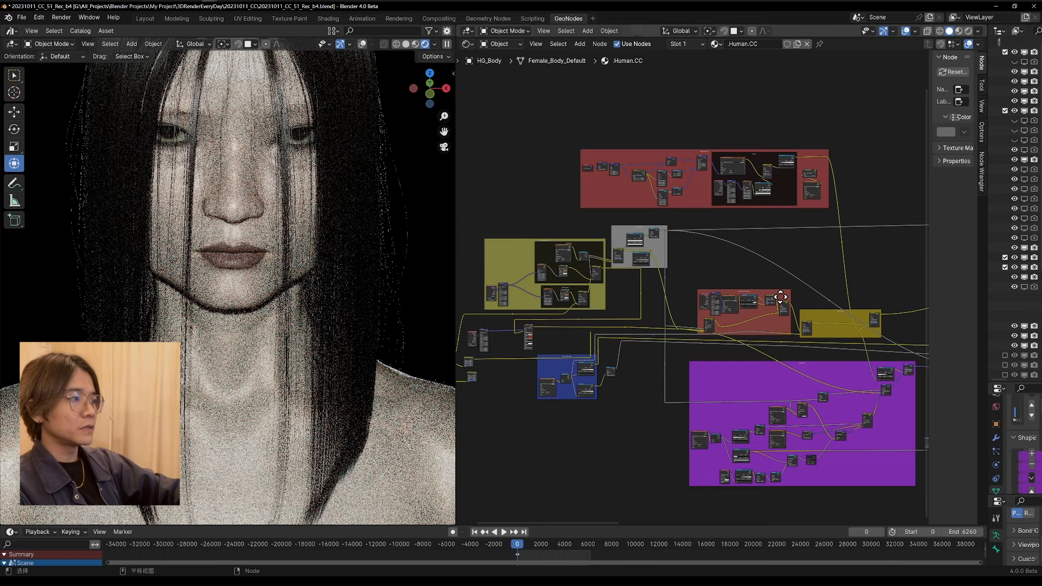
pyautogui.scroll(5, 887, 264)
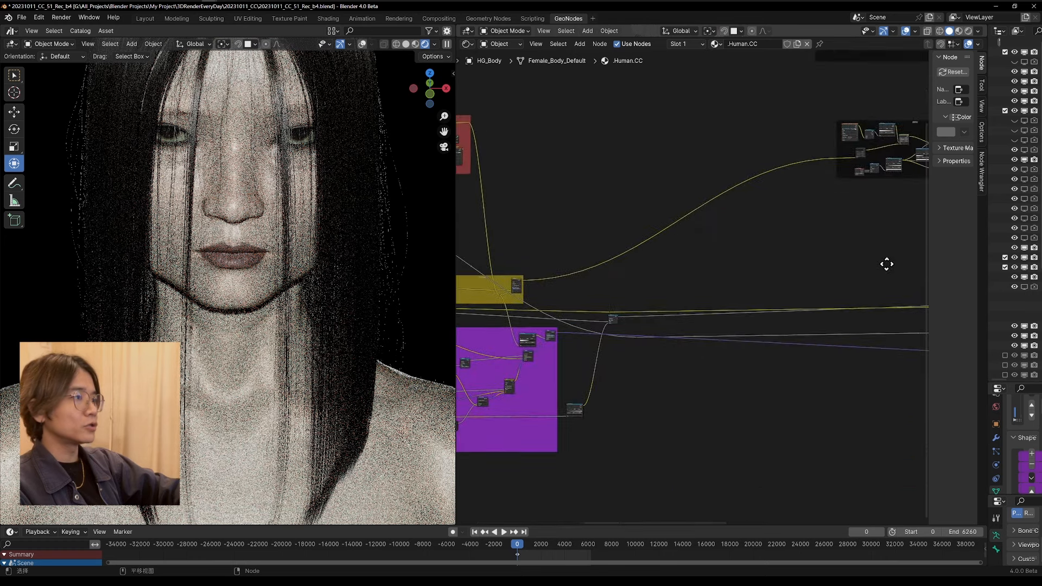
pyautogui.scroll(-4, 616, 312)
pyautogui.scroll(-6, 615, 312)
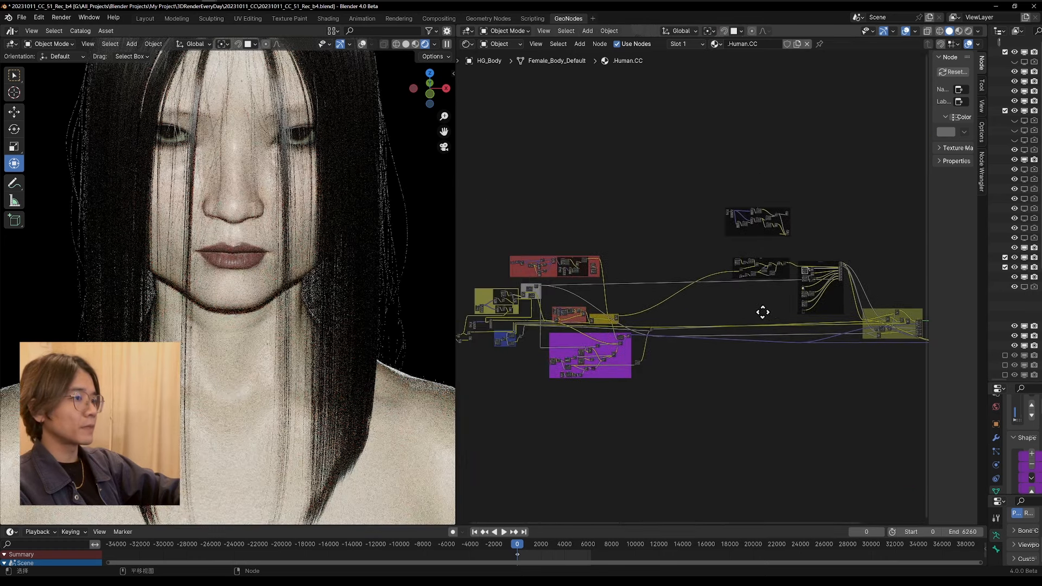
pyautogui.moveTo(587, 174); pyautogui.dragTo(855, 360)
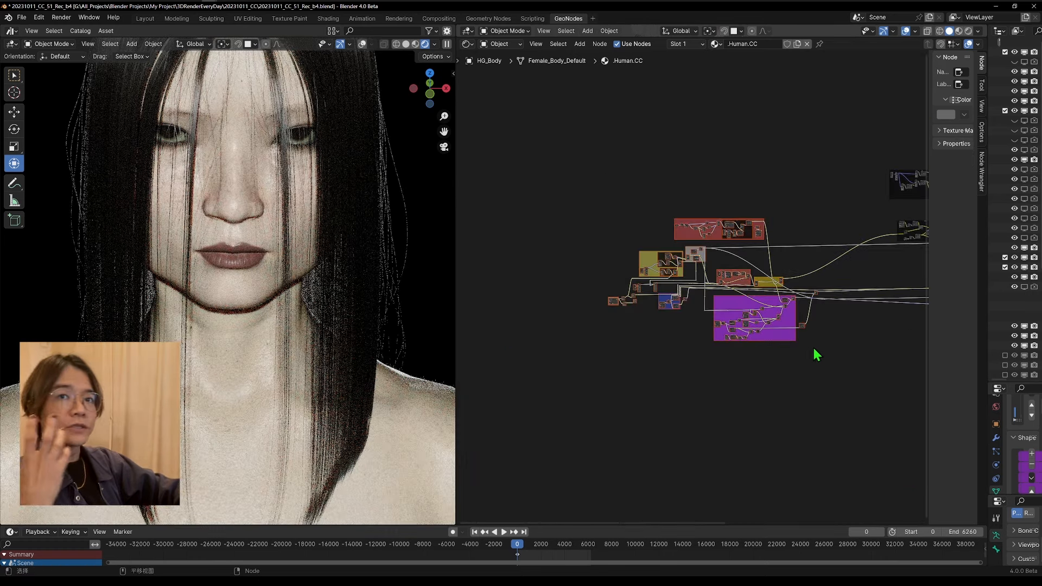
pyautogui.scroll(6, 739, 257)
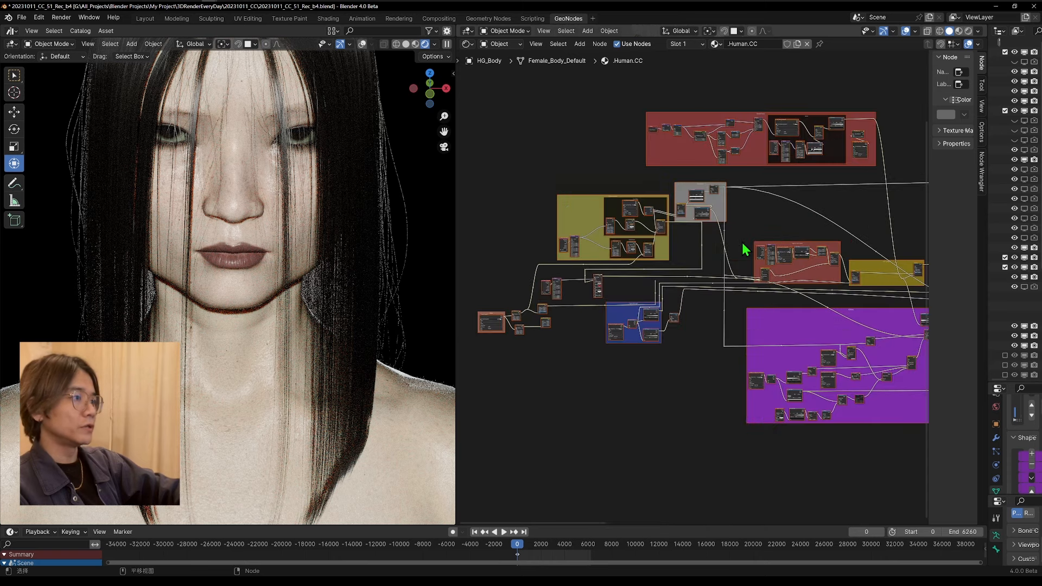
# Examine the BeautySpots frame with its Mask nodes, and compare it with the moles on the rendered chest and neck
pyautogui.moveTo(460, 201); pyautogui.dragTo(891, 346)
pyautogui.scroll(4, 744, 266)
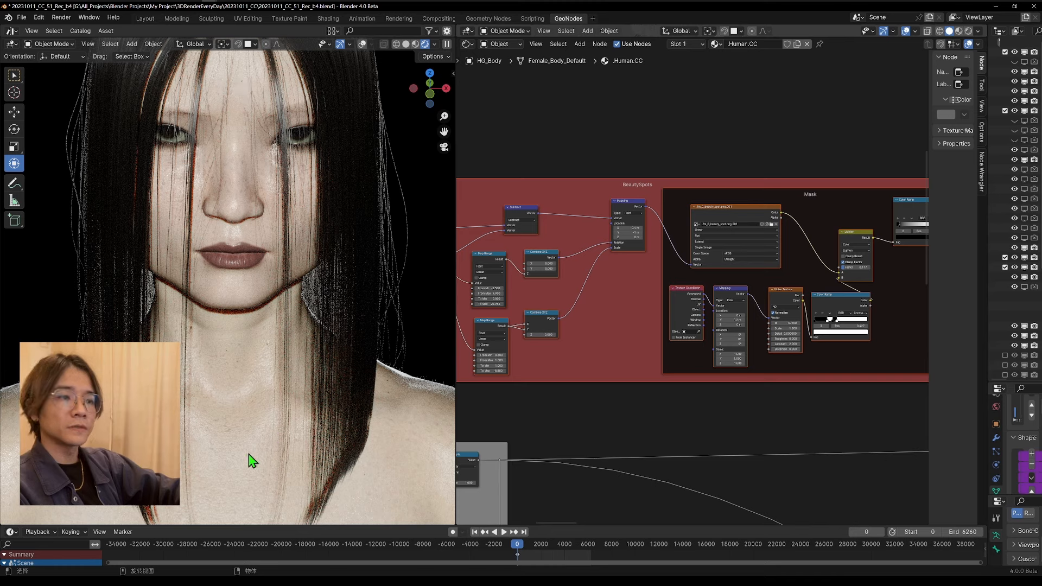
pyautogui.keyDown('shift'); pyautogui.moveTo(248, 455); pyautogui.dragTo(338, 262, button='middle'); pyautogui.keyUp('shift')
pyautogui.scroll(-6, 759, 298)
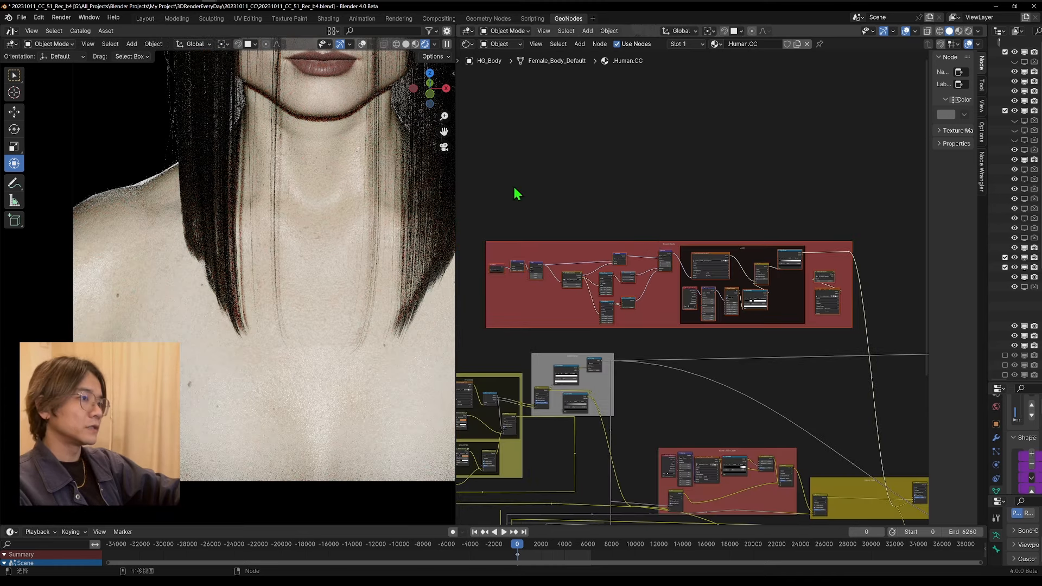
pyautogui.moveTo(516, 195); pyautogui.dragTo(869, 350)
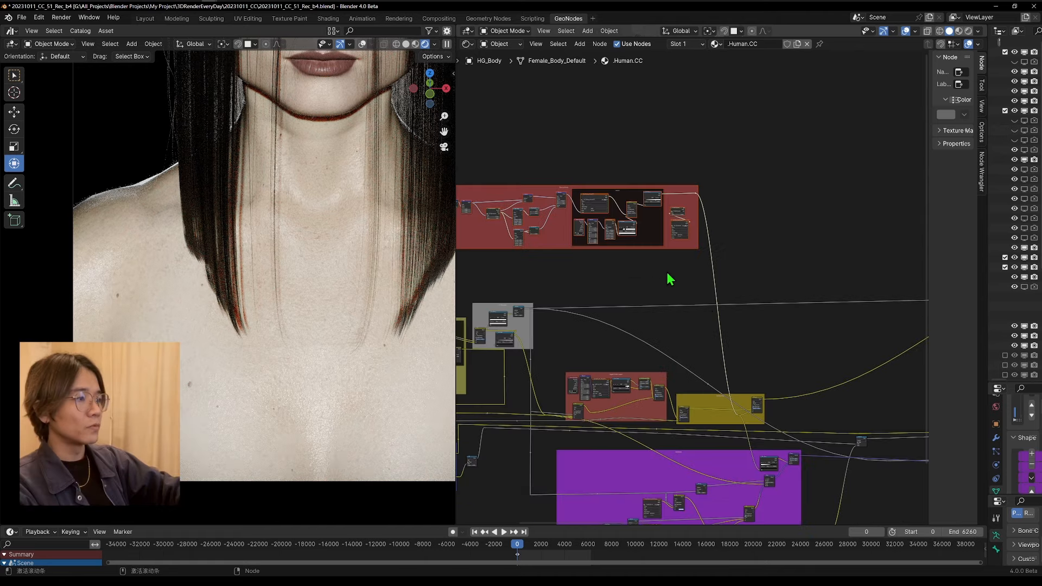
pyautogui.scroll(5, 698, 273)
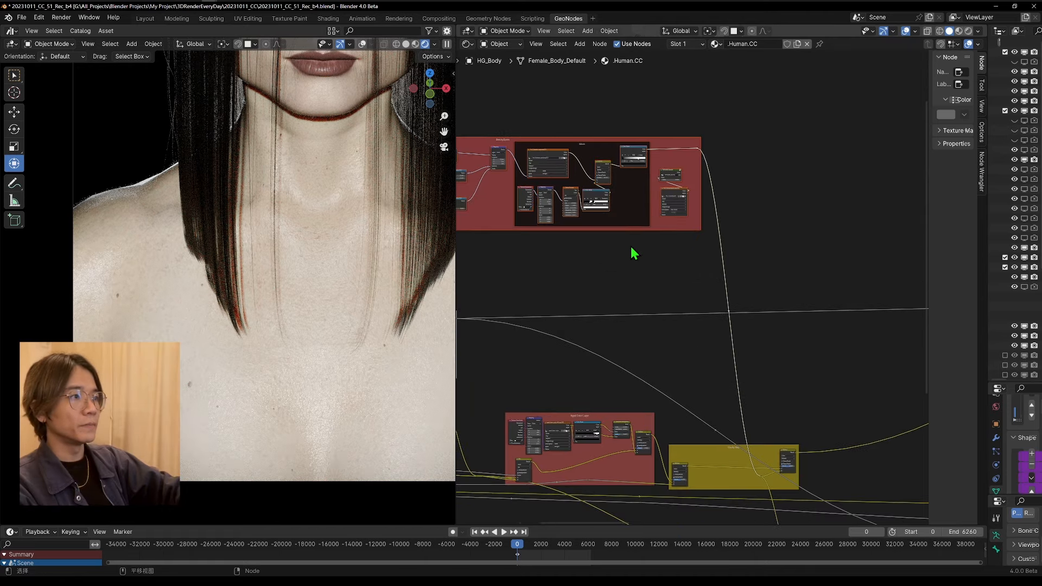
# Examine the edge-darkening node frame with its Layer Weight and color ramp nodes in the .Human.CC material
pyautogui.press('Home')
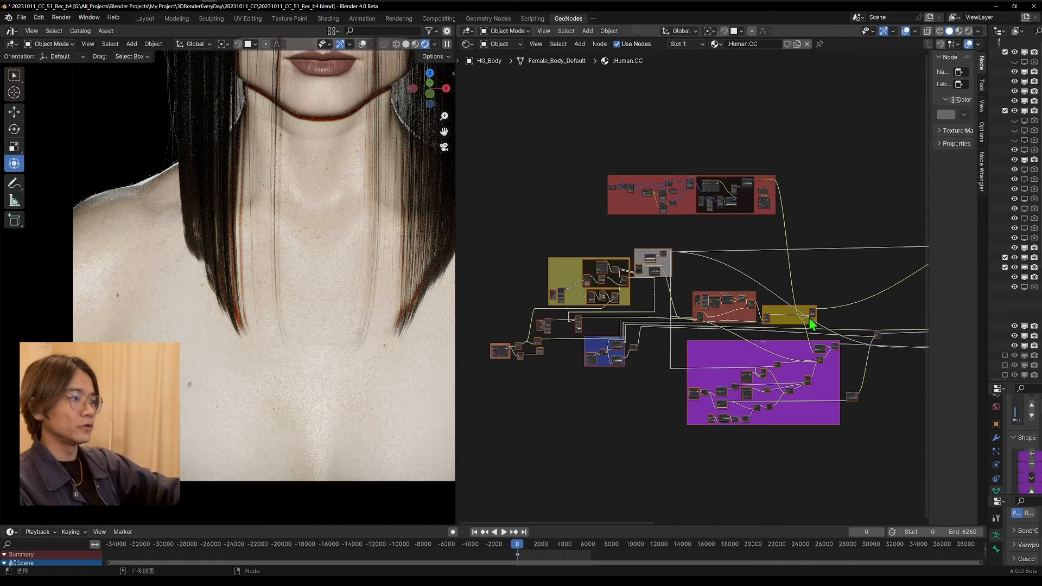
pyautogui.moveTo(813, 324); pyautogui.dragTo(931, 342, button='middle')
pyautogui.scroll(9, 673, 315)
pyautogui.moveTo(730, 283); pyautogui.dragTo(661, 368, button='middle')
pyautogui.scroll(7, 701, 291)
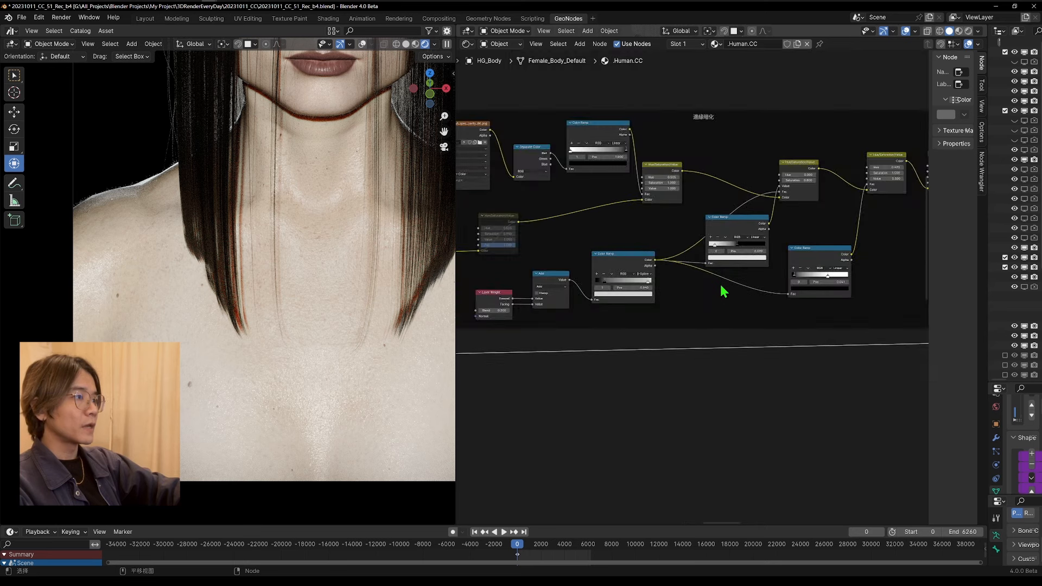
pyautogui.scroll(-5, 706, 125)
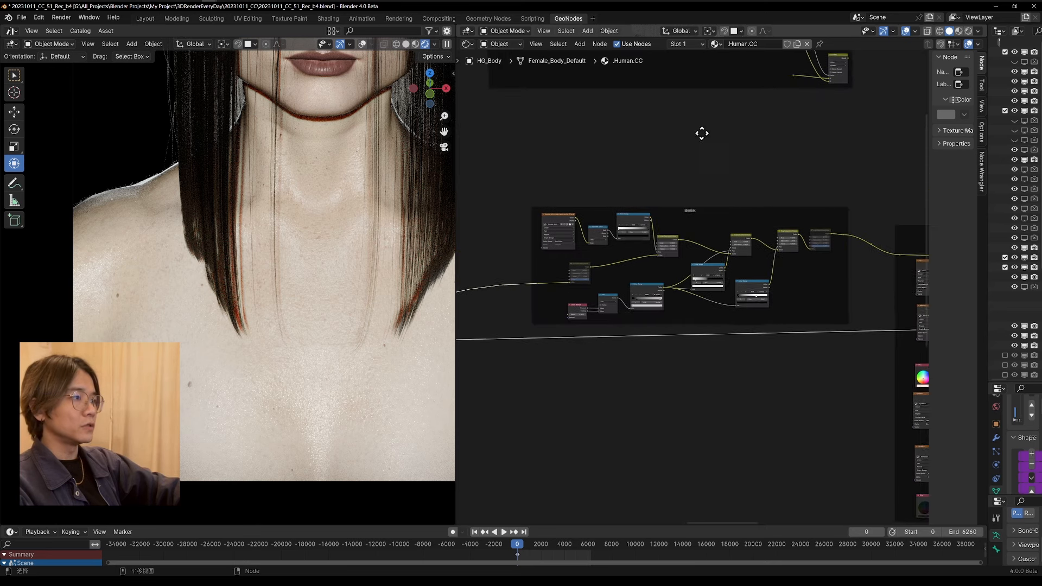
# Move the edge-darkening node frame slightly closer beneath the neighbouring frame above it
pyautogui.moveTo(689, 209); pyautogui.dragTo(640, 118)
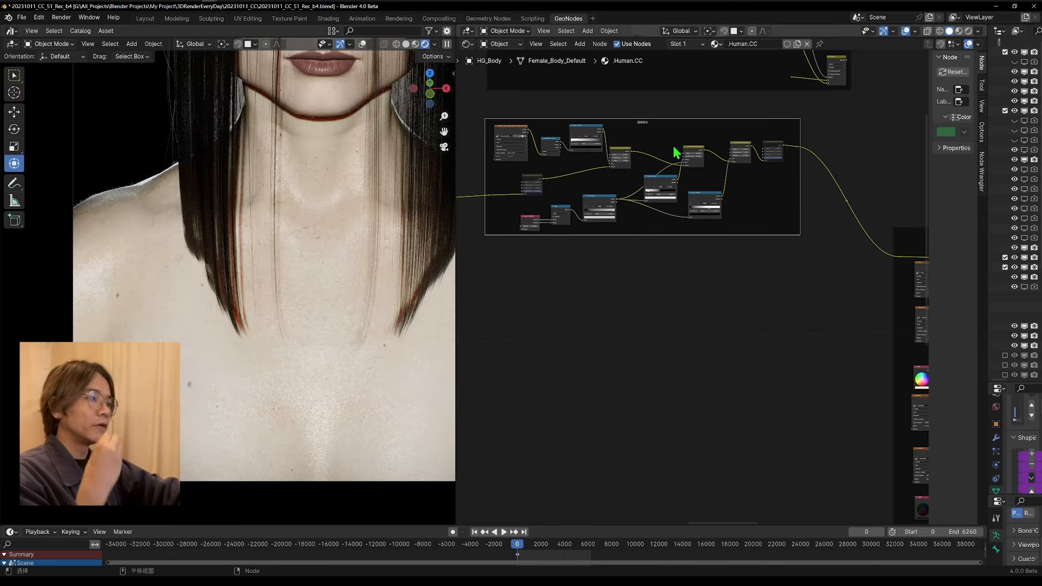
pyautogui.moveTo(648, 119); pyautogui.dragTo(649, 164)
pyautogui.scroll(-1, 705, 209)
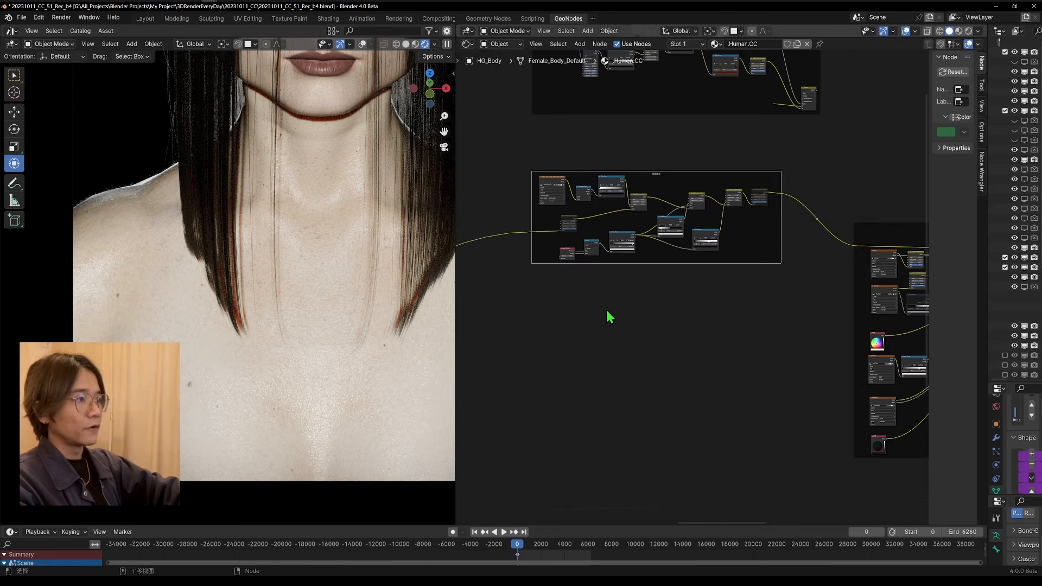
# Select the color layer frame's nodes and open the NH_Color Layer Group to examine its MixValue nodes
pyautogui.moveTo(808, 259); pyautogui.dragTo(516, 191, button='middle')
pyautogui.moveTo(519, 112); pyautogui.dragTo(762, 433)
pyautogui.scroll(8, 709, 237)
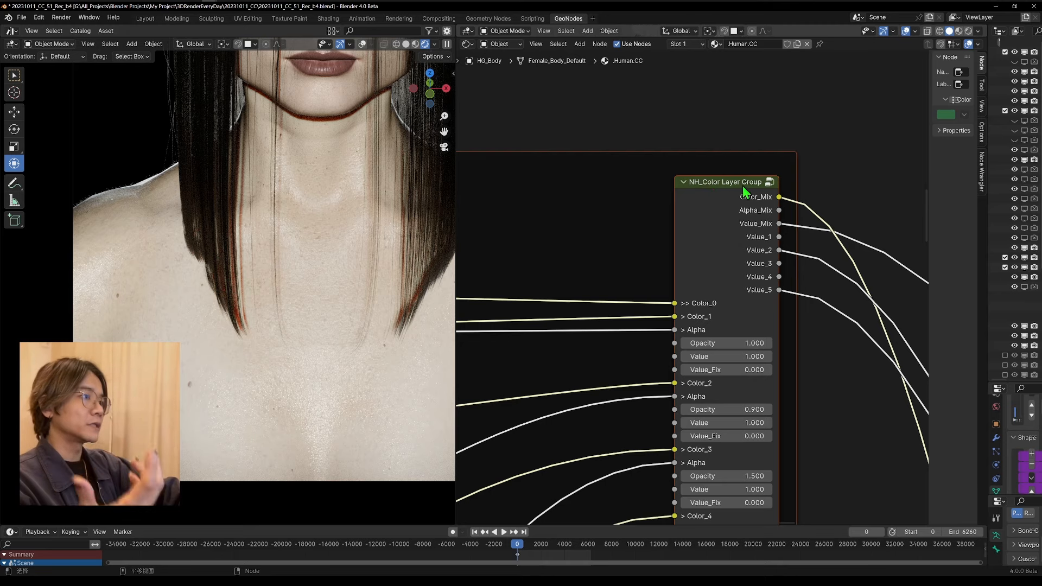
pyautogui.click(770, 183)
pyautogui.scroll(4, 732, 212)
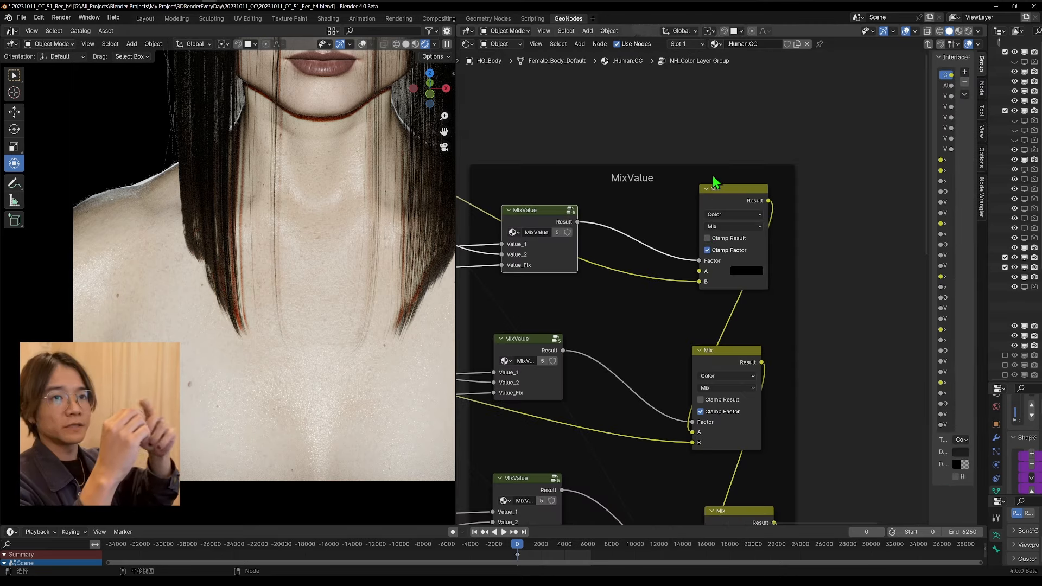
# Examine the layer chain feeding the MixValue frame inside NH_Color Layer Group, and return to the .Human.CC node tree
pyautogui.scroll(-18, 693, 285)
pyautogui.moveTo(670, 321); pyautogui.dragTo(744, 325, button='middle')
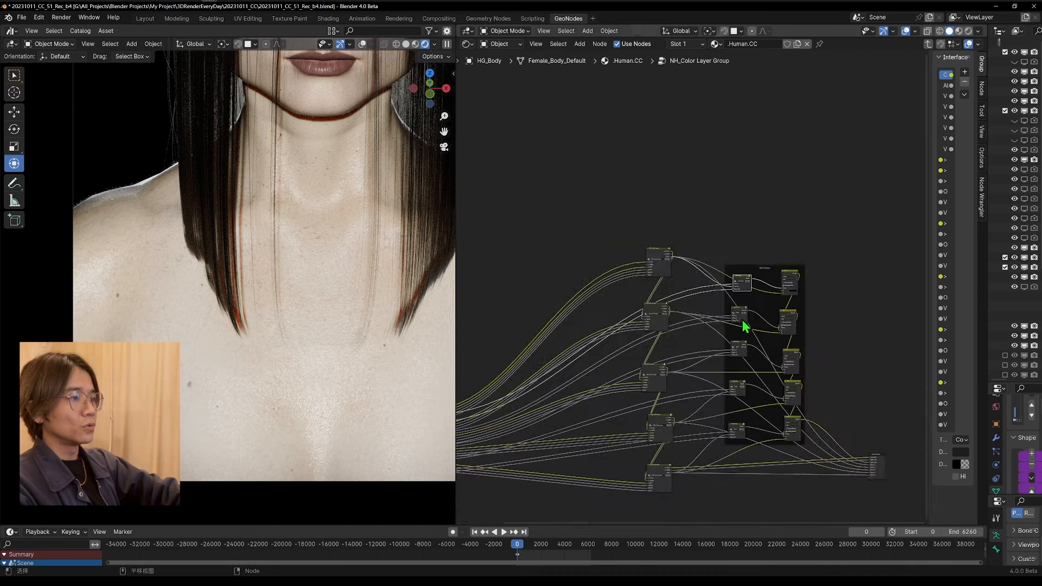
pyautogui.scroll(17, 673, 274)
pyautogui.moveTo(671, 274); pyautogui.dragTo(712, 219, button='middle')
pyautogui.press('Tab')
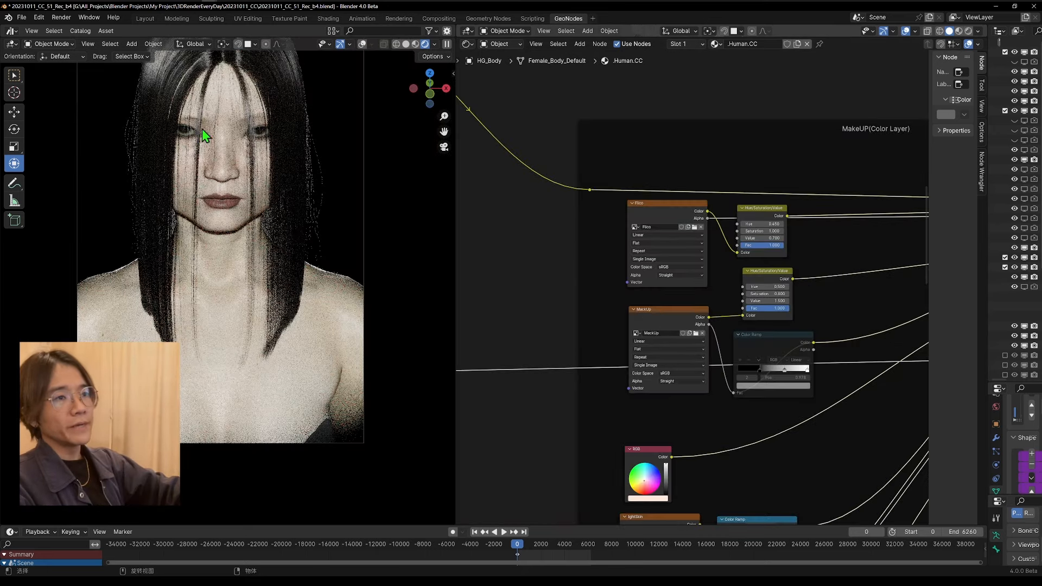
# Inspect the rendered character's face, shoulders and chest from the camera and from an orbited view
pyautogui.press('KP_0')
pyautogui.scroll(3, 249, 274)
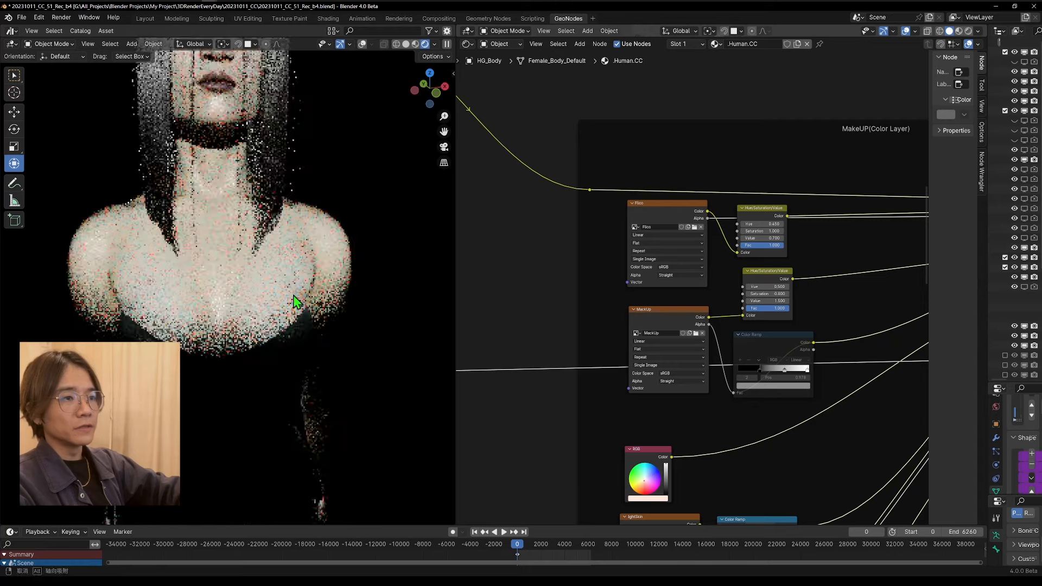
pyautogui.moveTo(296, 303); pyautogui.dragTo(347, 304, button='middle')
pyautogui.click(435, 44)
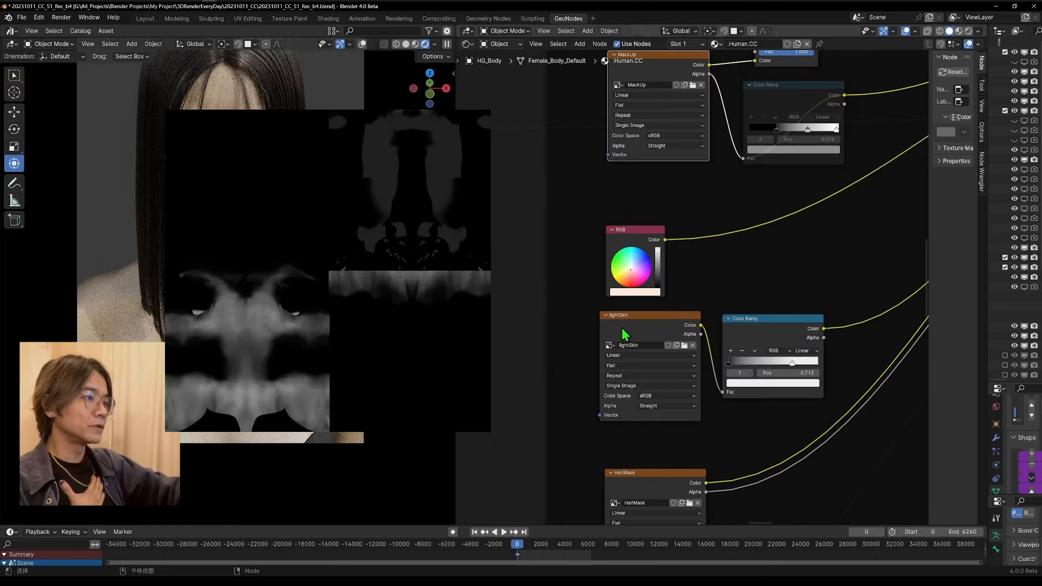
# Select the lightSkin image node and follow the MakeUP color layer's links to its NH_Color Layer Group node
pyautogui.moveTo(637, 329); pyautogui.dragTo(632, 333)
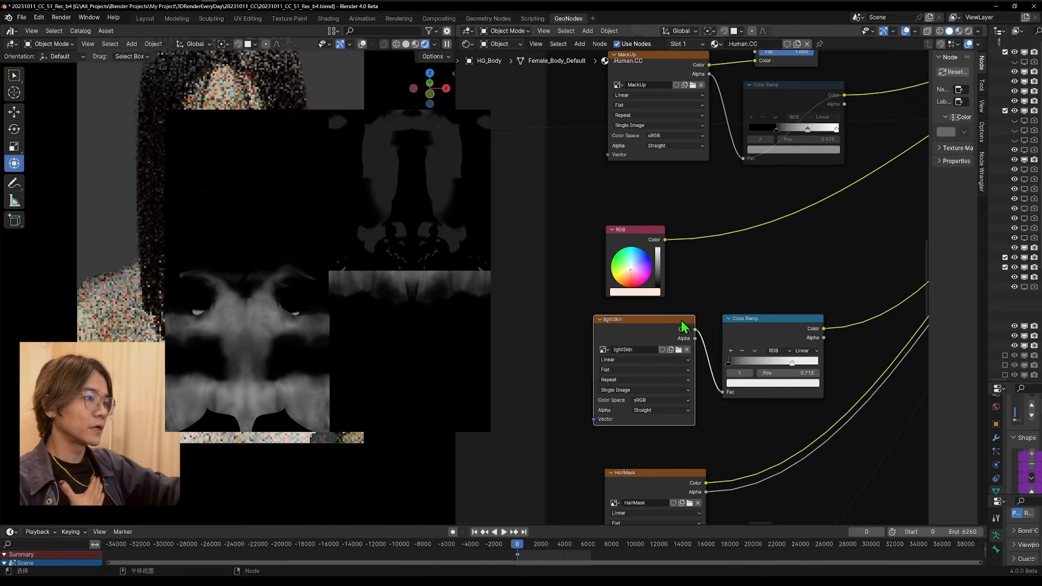
pyautogui.moveTo(683, 325); pyautogui.dragTo(579, 348, button='middle')
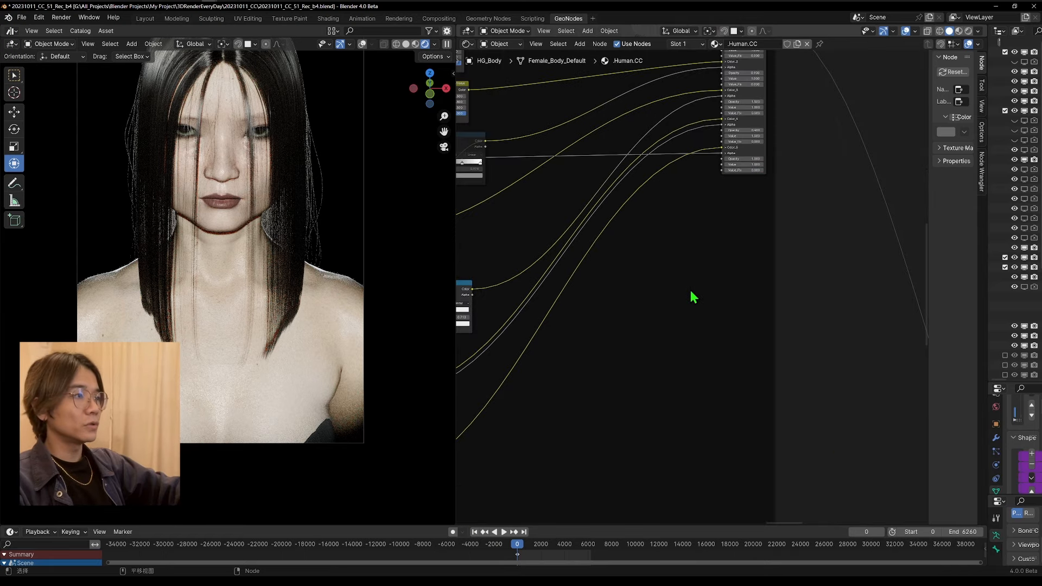
pyautogui.moveTo(762, 199); pyautogui.dragTo(624, 235, button='middle')
pyautogui.scroll(-5, 687, 300)
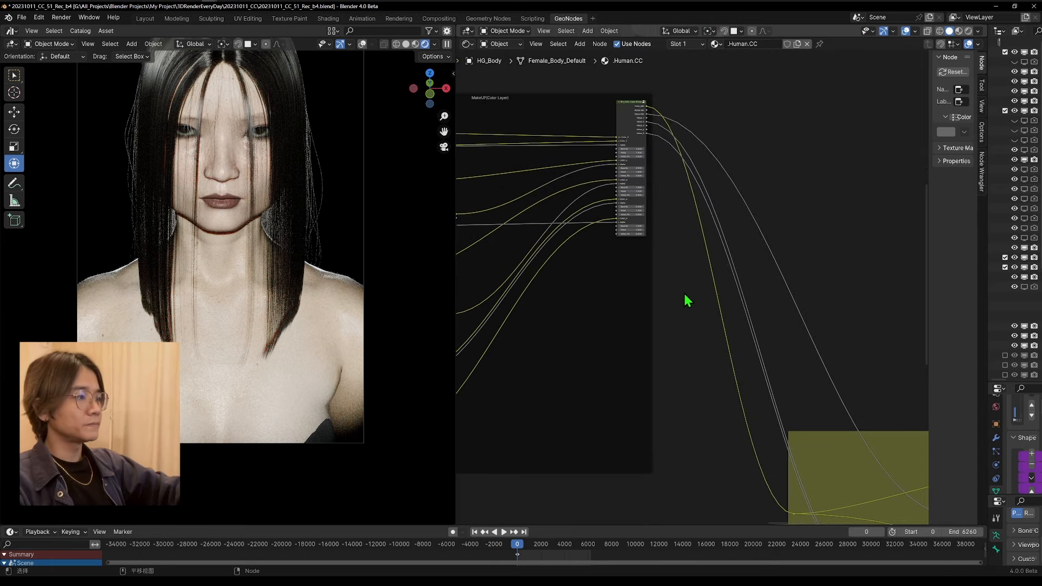
# Examine the Main Shader frame with its Mix nodes and Principled BSDF subsurface settings
pyautogui.moveTo(686, 300); pyautogui.dragTo(576, 175, button='middle')
pyautogui.moveTo(606, 345); pyautogui.dragTo(510, 322, button='middle')
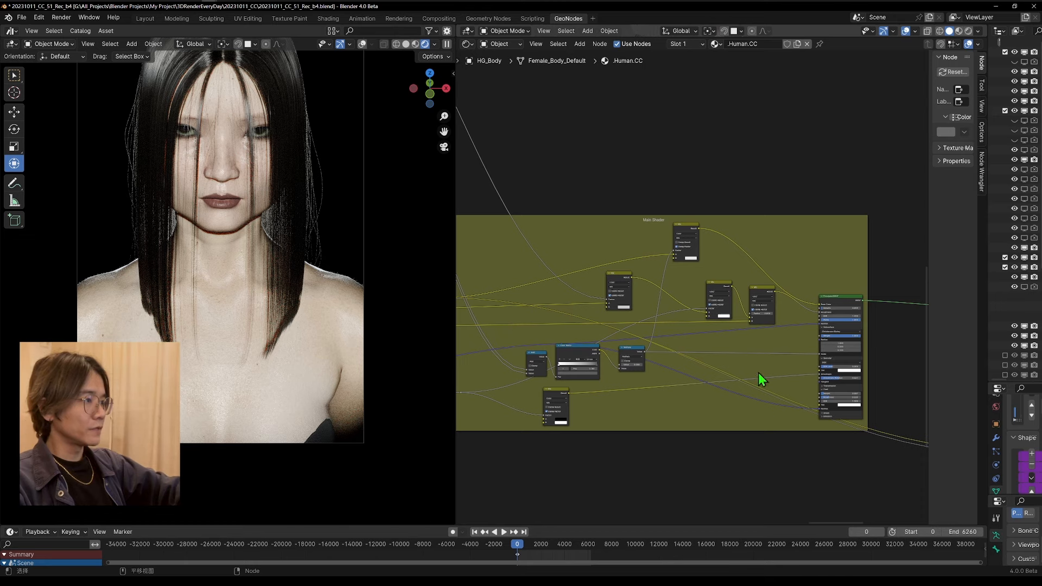
pyautogui.scroll(5, 826, 349)
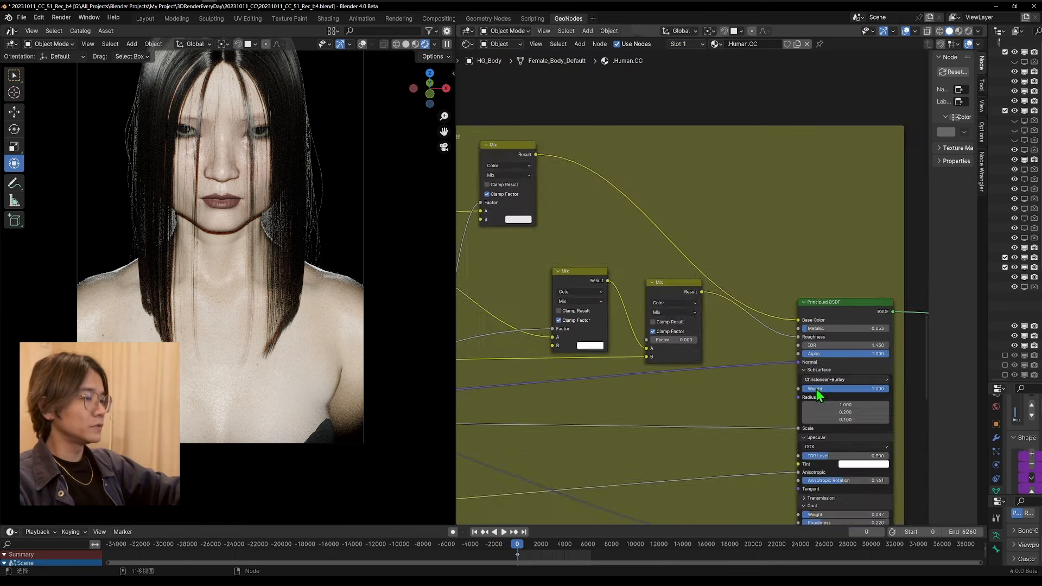
pyautogui.scroll(-6, 819, 395)
# Examine the Glitter (Shader Layer) frame and select its NH_Shader Layer group node
pyautogui.moveTo(819, 395); pyautogui.dragTo(479, 183, button='middle')
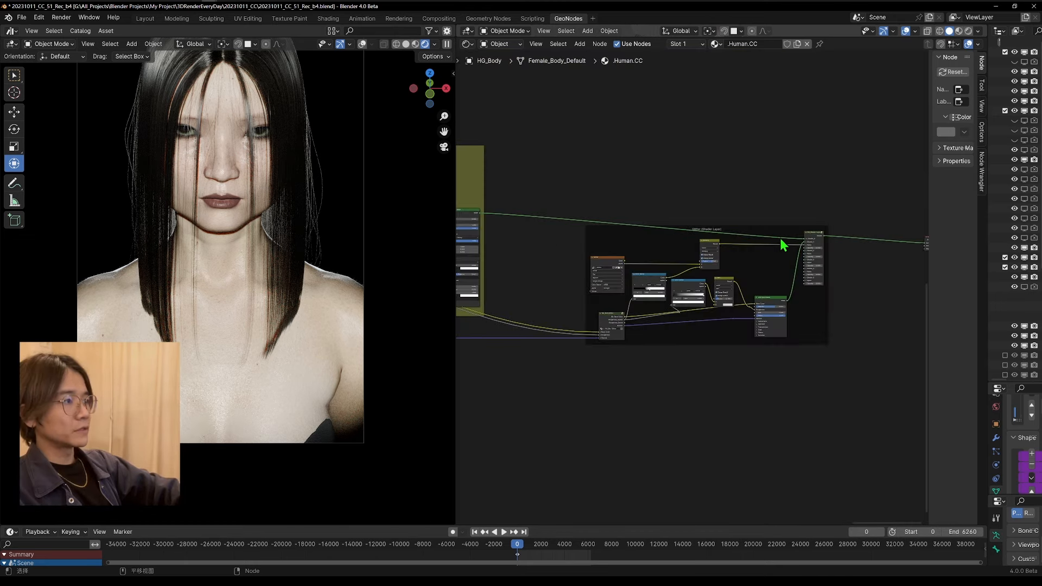
pyautogui.scroll(8, 814, 252)
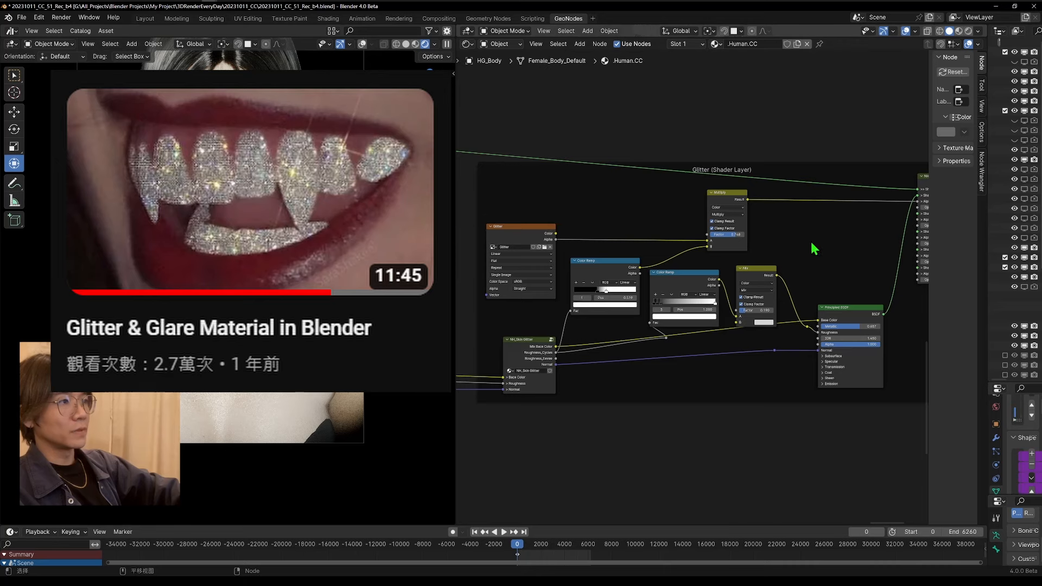
pyautogui.moveTo(814, 248); pyautogui.dragTo(692, 282, button='middle')
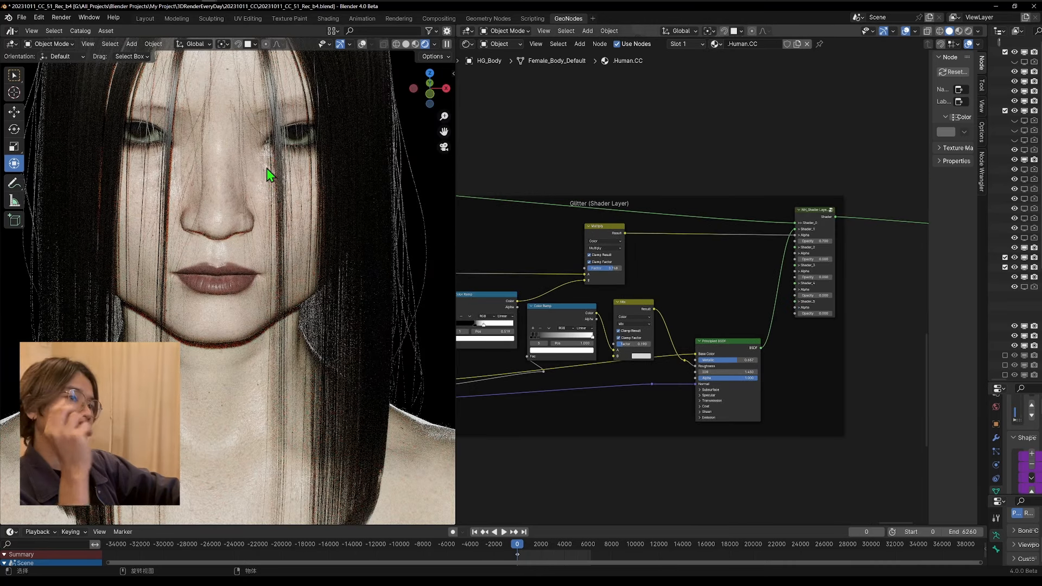
pyautogui.click(828, 221)
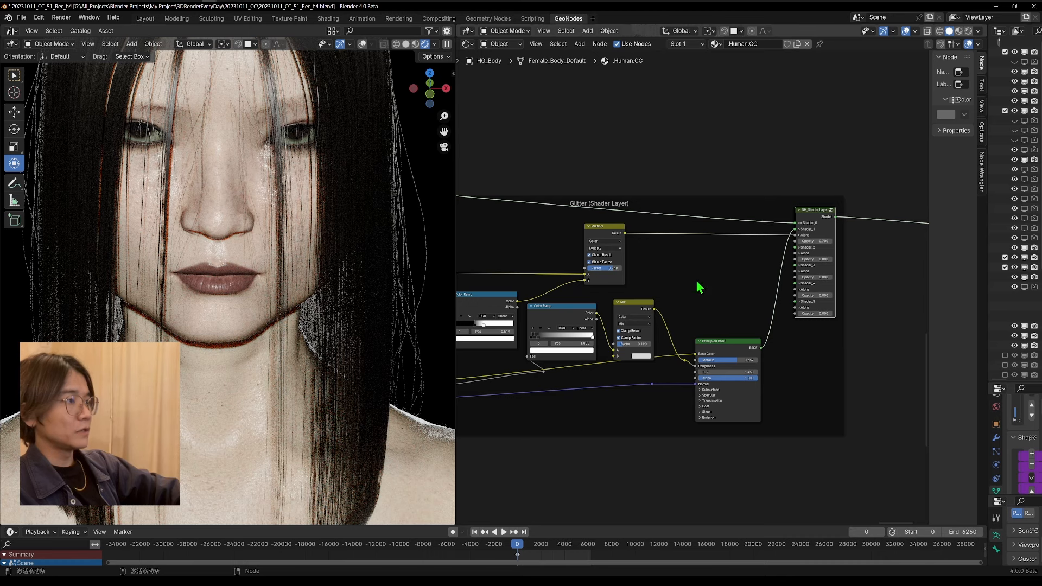
# Trace the links from the color layers through the Main Shader and Glitter frames to the Material Output node
pyautogui.scroll(-7, 697, 282)
pyautogui.moveTo(697, 282); pyautogui.dragTo(902, 345, button='middle')
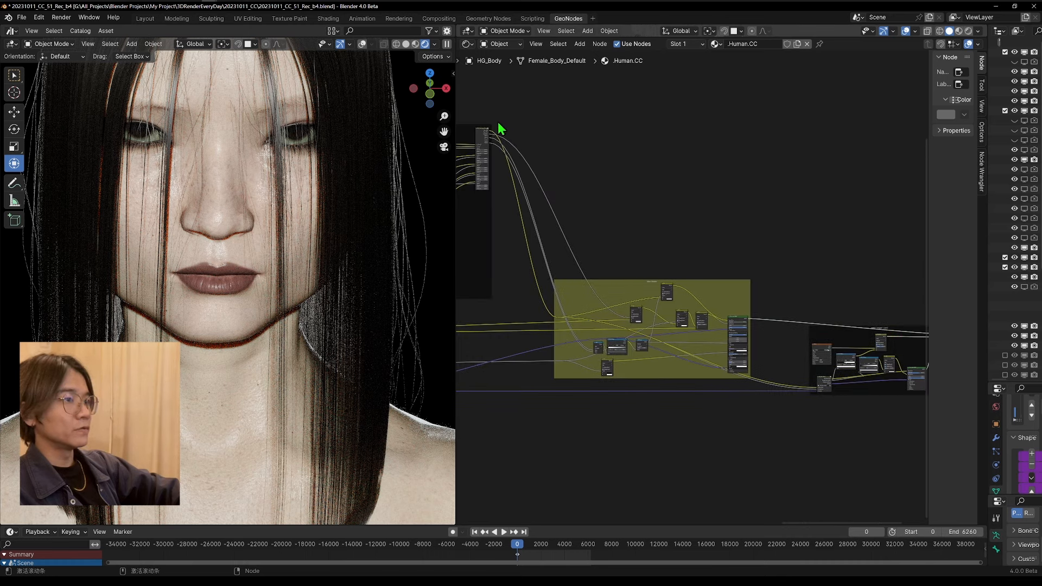
pyautogui.moveTo(837, 282); pyautogui.dragTo(544, 265, button='middle')
pyautogui.scroll(8, 602, 373)
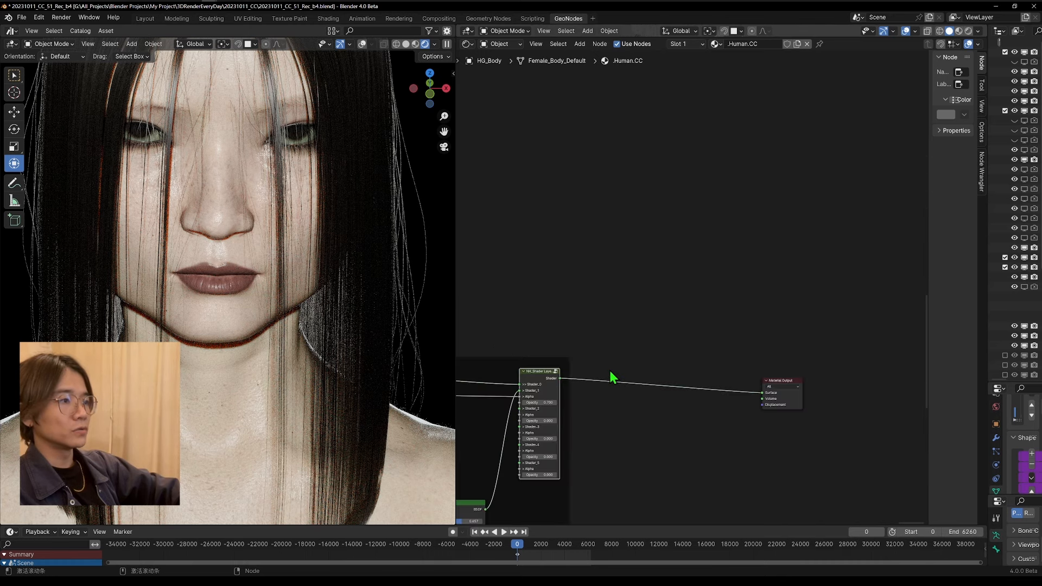
# Mute and unmute the NH_Shader Layer group node to compare the face with and without the glitter layer
pyautogui.moveTo(613, 378); pyautogui.dragTo(749, 282, button='middle')
pyautogui.scroll(4, 693, 295)
pyautogui.press('m')
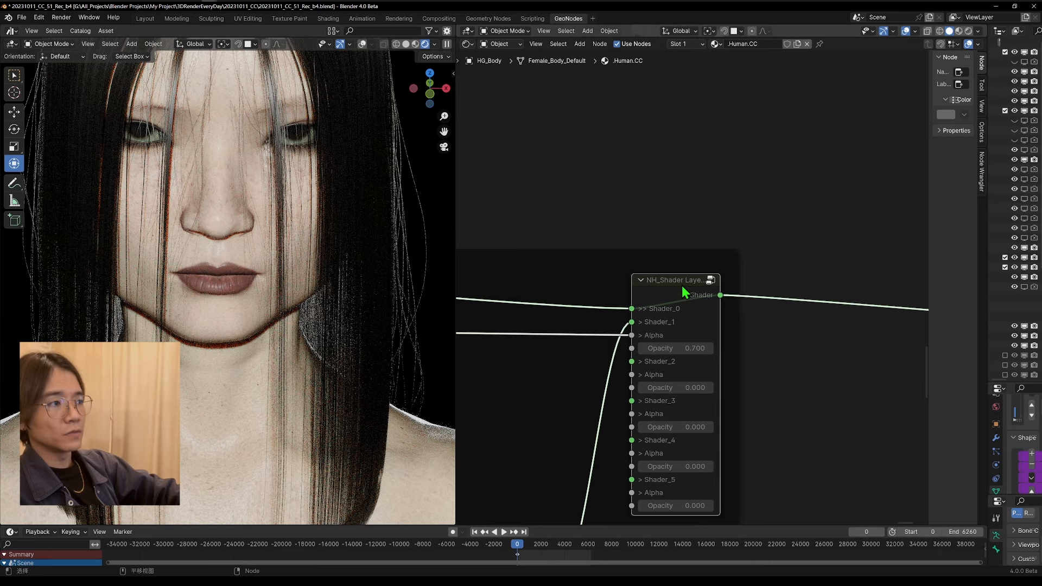
pyautogui.press('m')
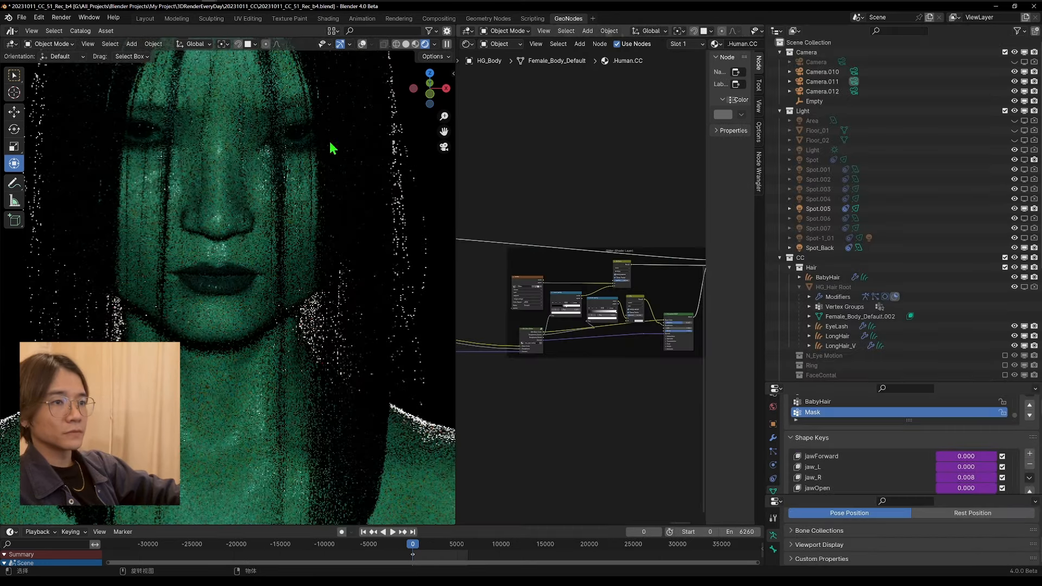
# Inspect the green-skinned version of the character from the face to the full body, and return to the camera view
pyautogui.scroll(-2, 691, 310)
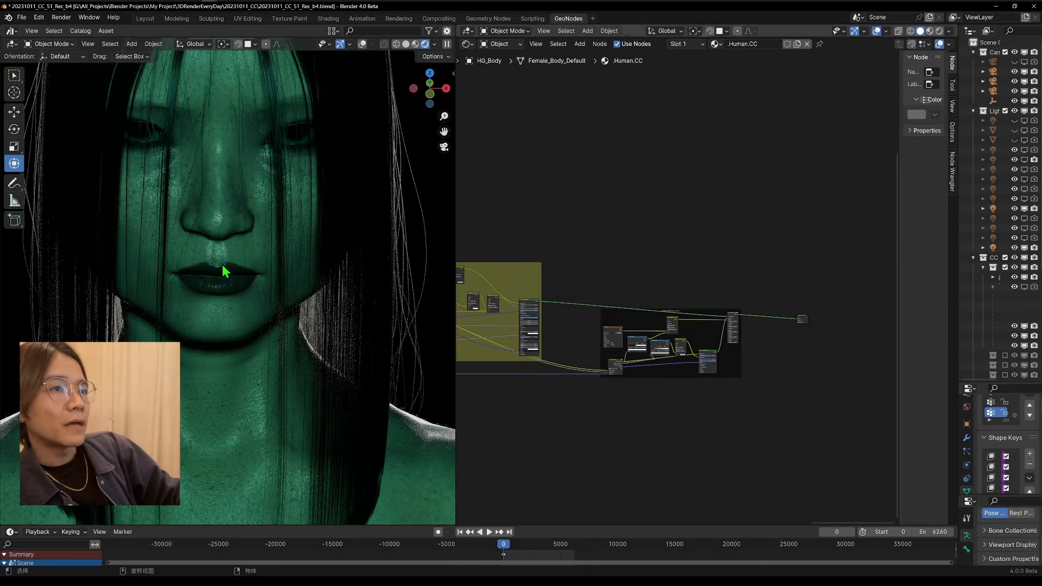
pyautogui.scroll(-5, 223, 272)
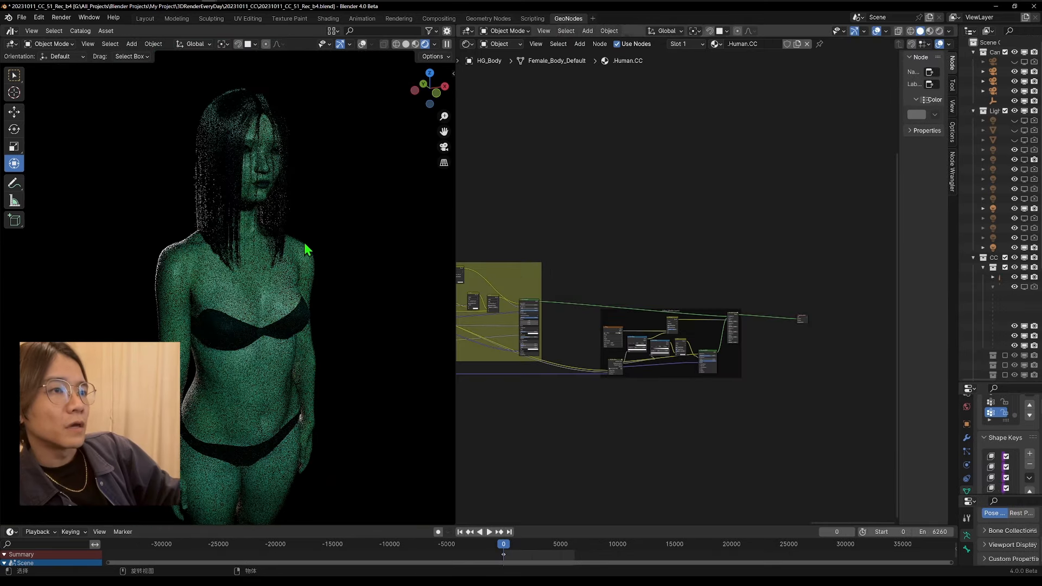
pyautogui.moveTo(288, 254); pyautogui.dragTo(292, 245, button='middle')
pyautogui.scroll(4, 291, 244)
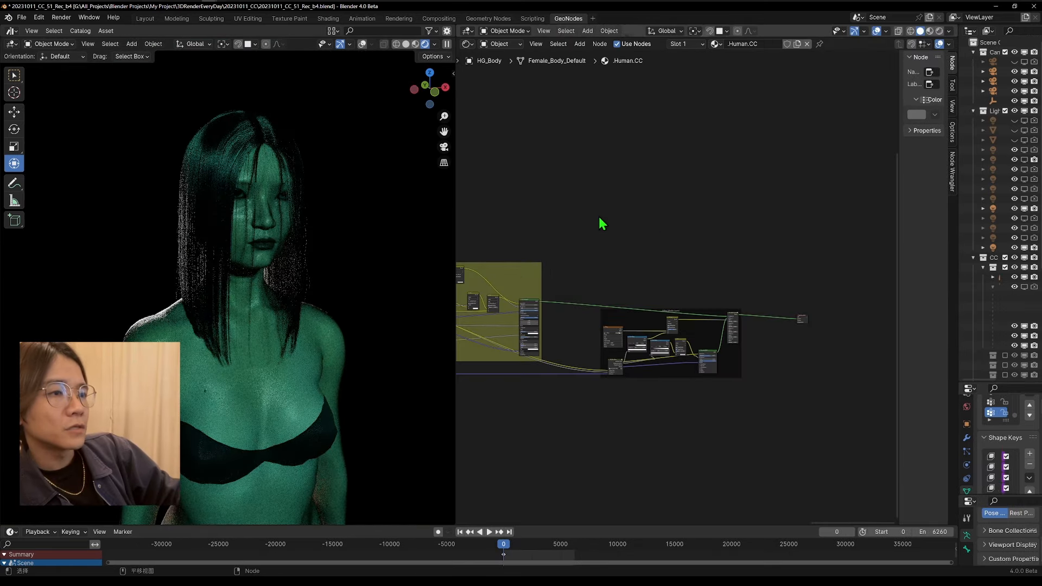
pyautogui.click(445, 147)
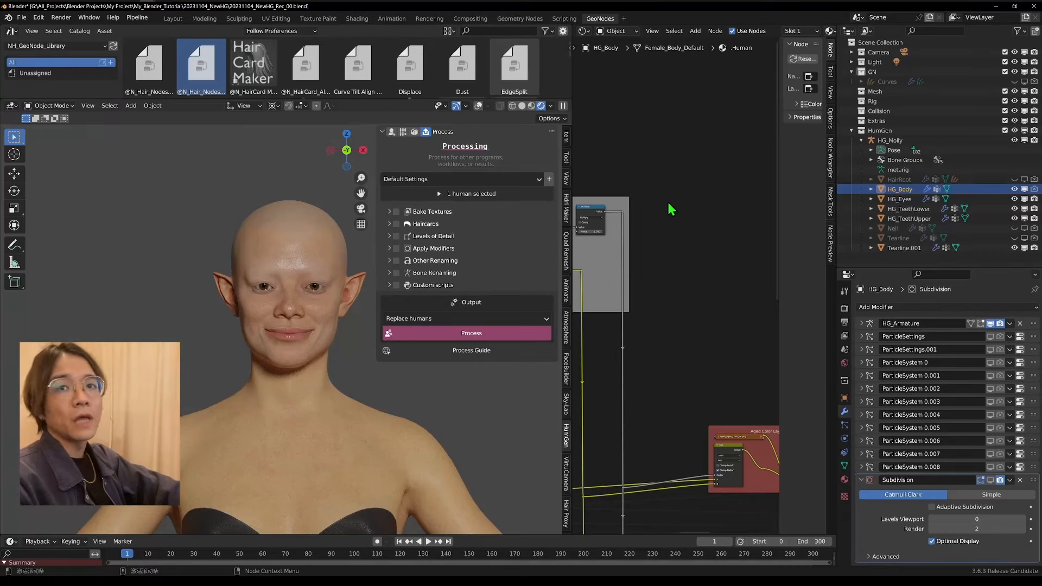
# Enable Bake Textures in the Human Generator processing options for the elf
pyautogui.keyDown('shift'); pyautogui.moveTo(512, 242); pyautogui.dragTo(462, 209, button='middle'); pyautogui.keyUp('shift')
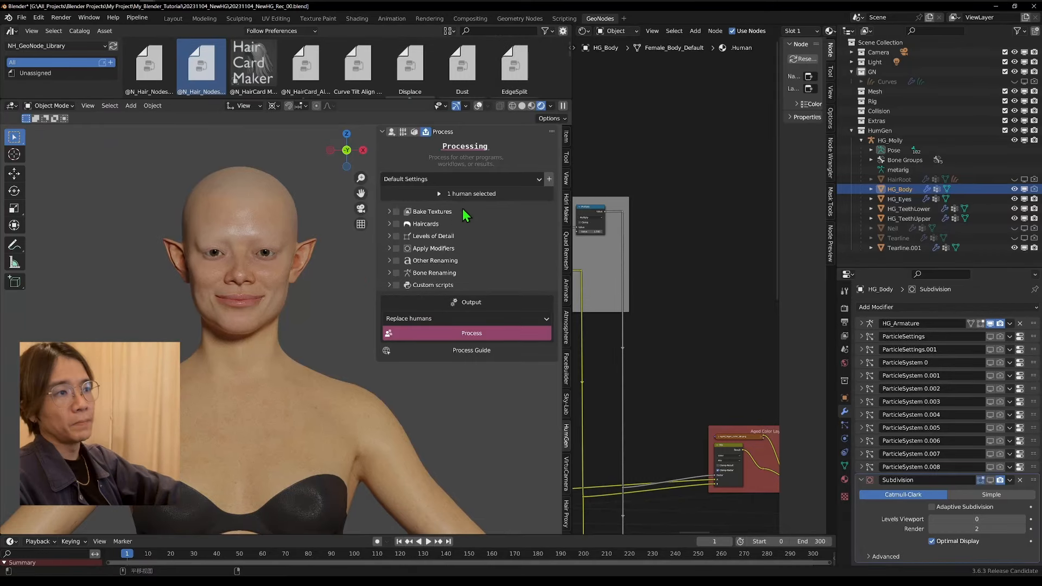
pyautogui.click(397, 212)
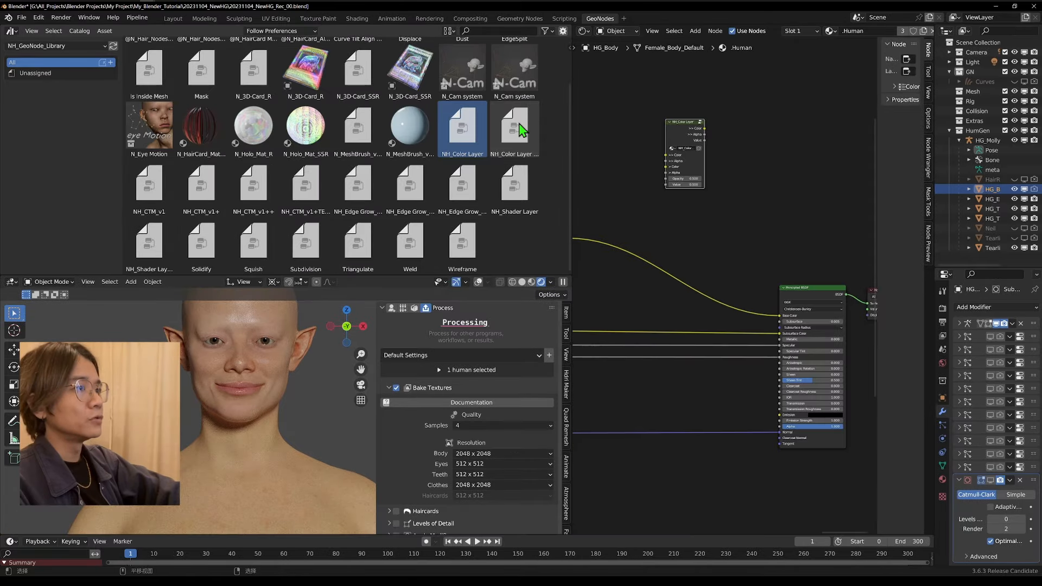
# Insert the NH_Color Layer Group asset into the .Human material between the Hue/Saturation/Value node and the Principled BSDF
pyautogui.moveTo(521, 130)
pyautogui.mouseDown()
pyautogui.moveTo(651, 90)
pyautogui.moveTo(731, 124)
pyautogui.moveTo(699, 109)
pyautogui.mouseUp()
pyautogui.moveTo(695, 187); pyautogui.dragTo(702, 264, button='middle')
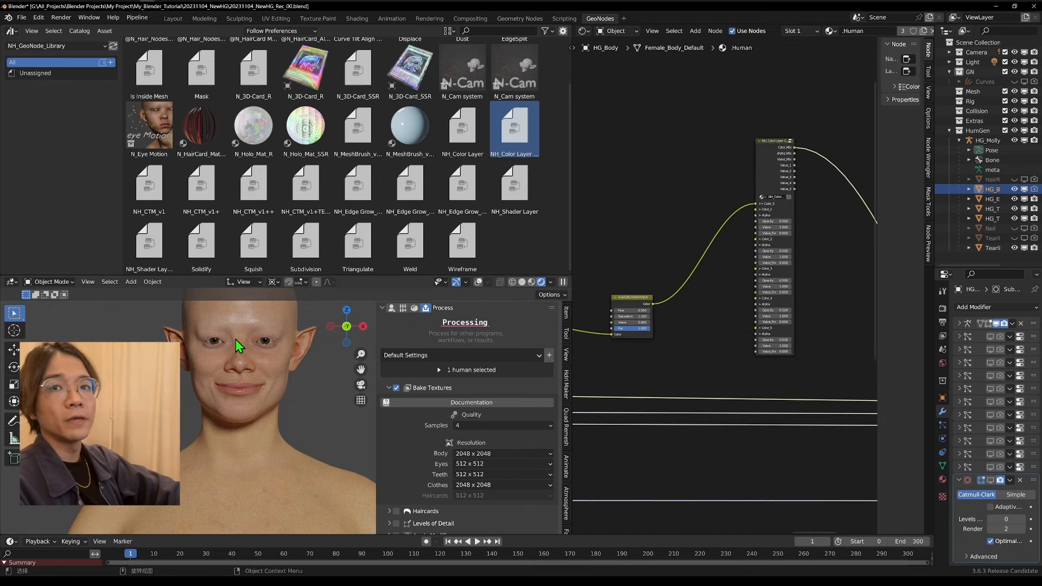
pyautogui.scroll(5, 763, 252)
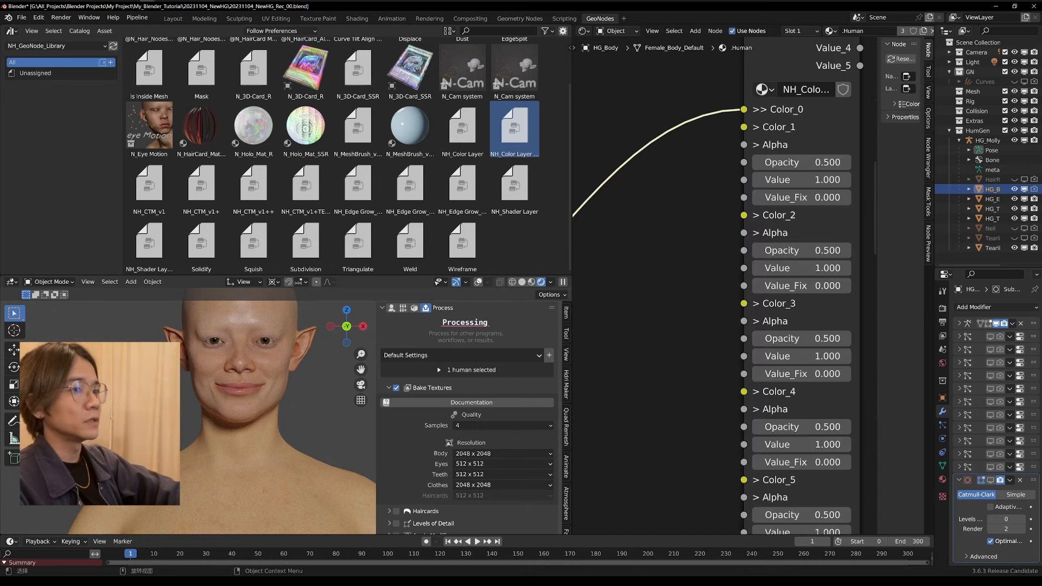
pyautogui.moveTo(674, 239); pyautogui.dragTo(633, 351, button='middle')
pyautogui.scroll(-5, 708, 265)
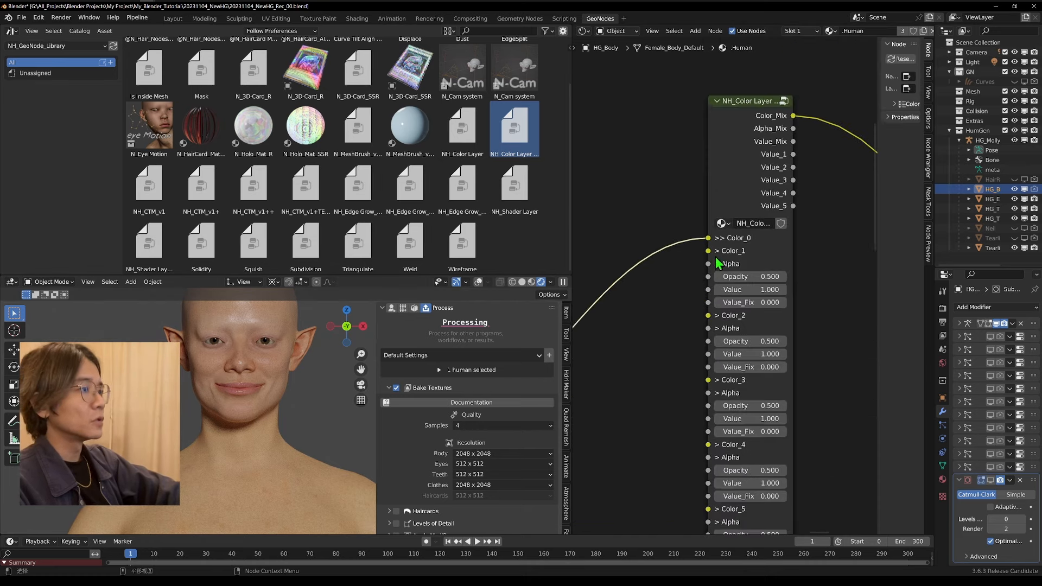
# Add an Image Texture node with MackUp.png, link it to Color_1 and its Alpha on the color layer group, and set Opacity to 0.700
pyautogui.hotkey('shift', 'a')
pyautogui.click(667, 135)
pyautogui.write('ima')
pyautogui.press('Return')
pyautogui.click(684, 163)
pyautogui.click(697, 176)
pyautogui.click(788, 176)
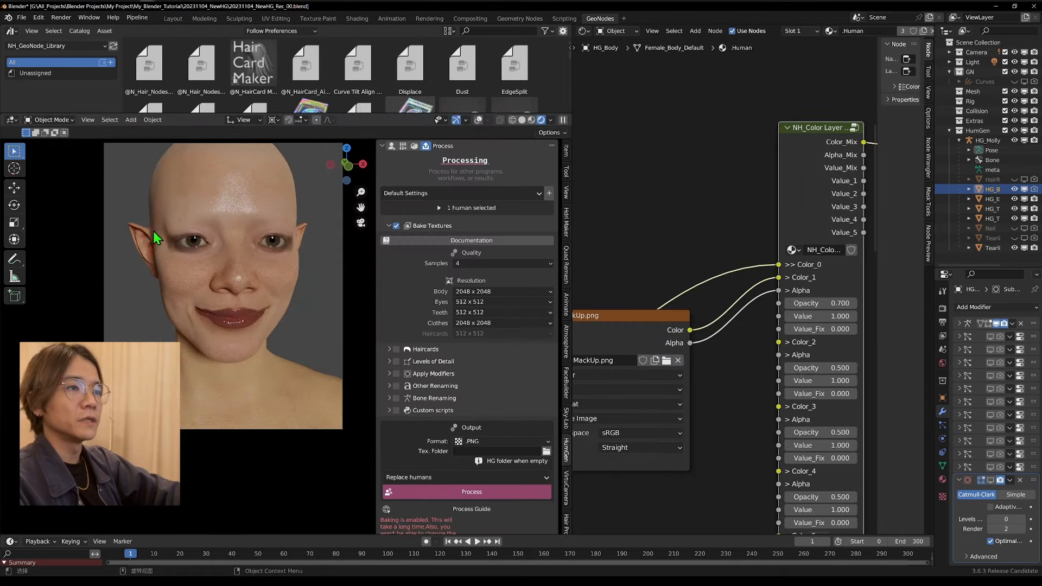
# Raise the Eyebrows opacity on the .HG_Makeup.001 group node in the .Human material
pyautogui.moveTo(153, 231); pyautogui.dragTo(261, 266, button='middle')
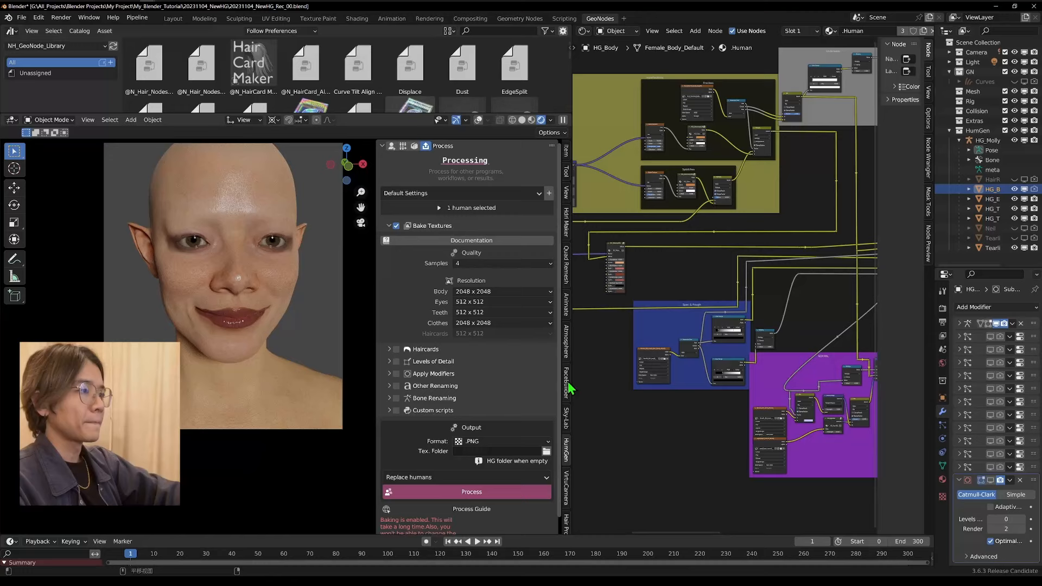
pyautogui.moveTo(683, 347); pyautogui.dragTo(862, 430, button='middle')
pyautogui.scroll(10, 787, 389)
pyautogui.moveTo(786, 389); pyautogui.dragTo(575, 312, button='middle')
pyautogui.scroll(8, 783, 435)
pyautogui.moveTo(778, 404); pyautogui.dragTo(765, 224, button='middle')
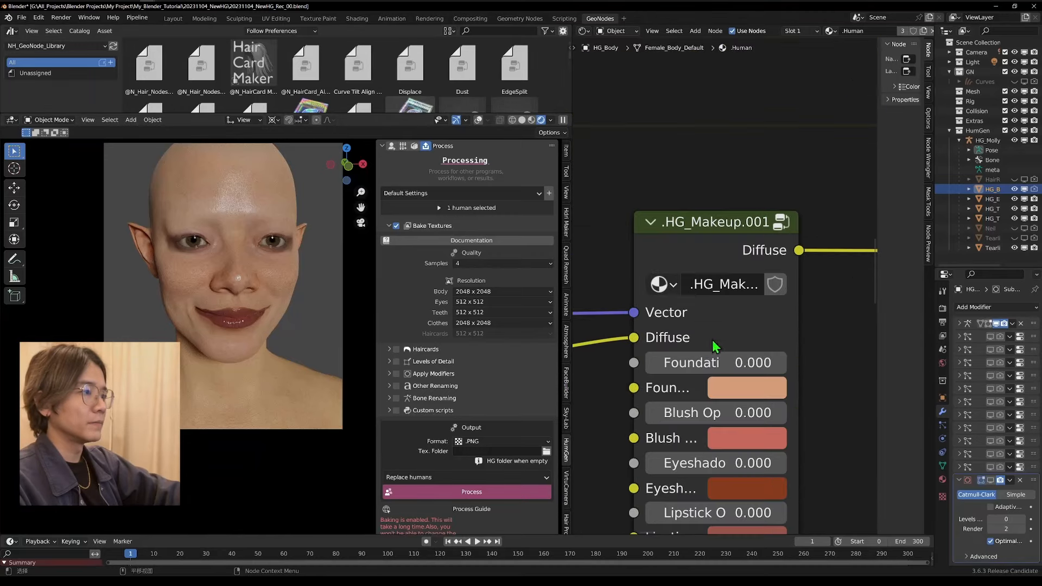
pyautogui.moveTo(718, 361)
pyautogui.mouseDown()
pyautogui.moveTo(788, 360)
pyautogui.moveTo(717, 361)
pyautogui.mouseUp()
pyautogui.moveTo(730, 408); pyautogui.dragTo(692, 206, button='middle')
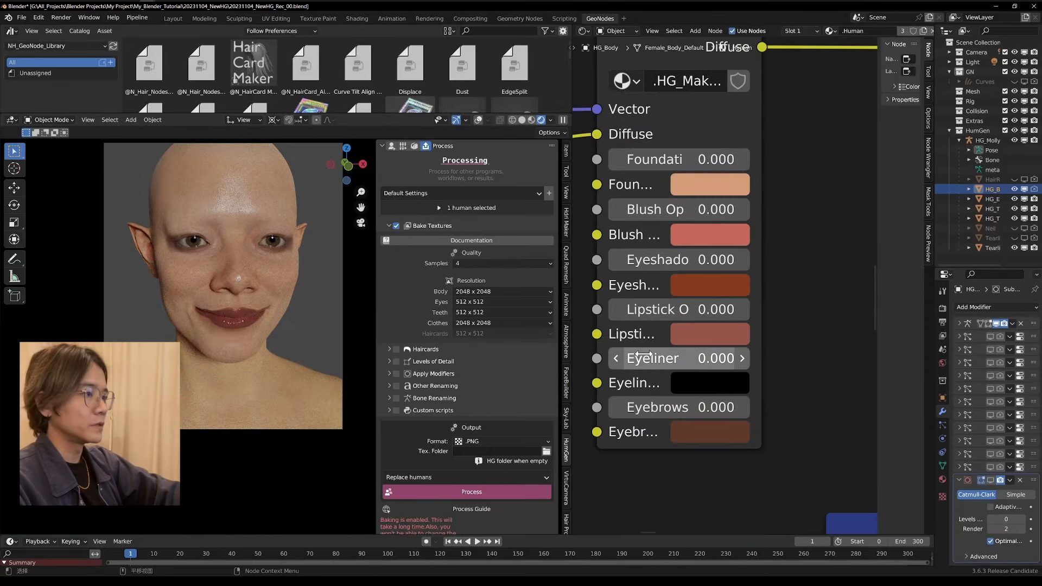
pyautogui.moveTo(646, 407); pyautogui.dragTo(687, 407)
# Move the MackUp.png image node up, clear of the link running into Color_0 of the color layer group
pyautogui.scroll(-11, 758, 321)
pyautogui.moveTo(811, 335); pyautogui.dragTo(721, 324, button='middle')
pyautogui.scroll(6, 711, 332)
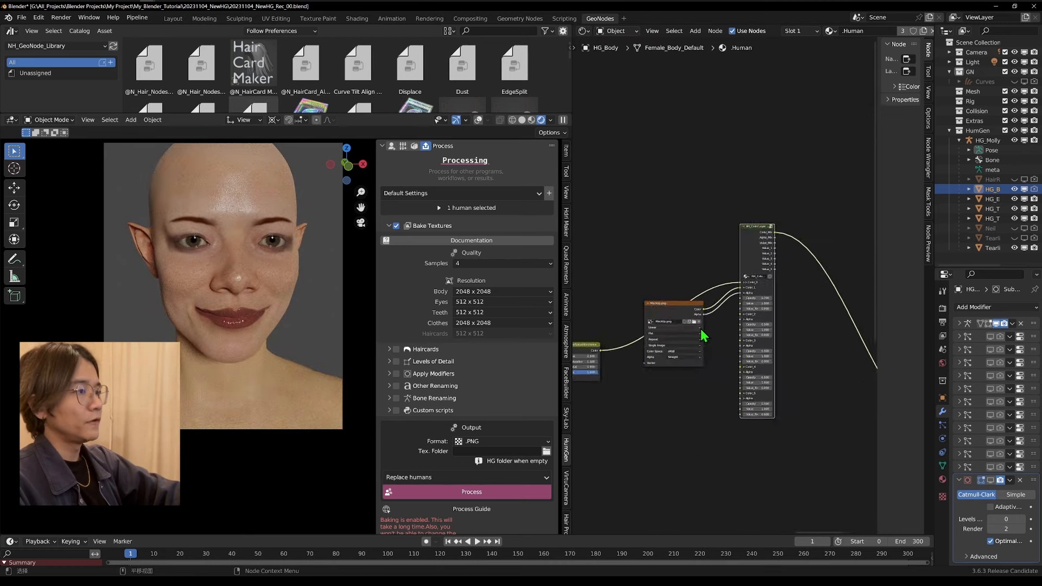
pyautogui.scroll(2, 717, 326)
pyautogui.moveTo(644, 314); pyautogui.dragTo(634, 169)
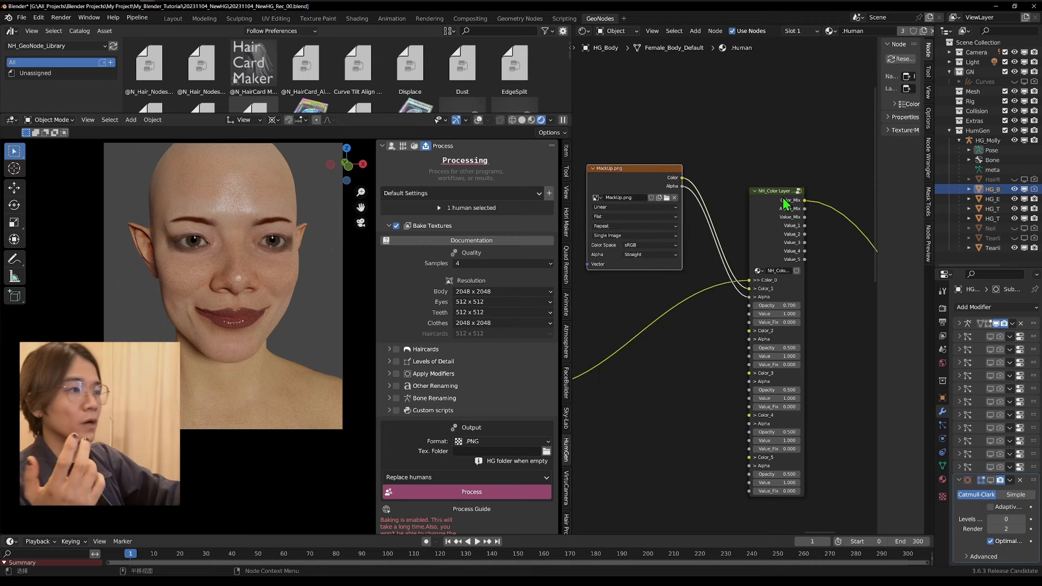
# Create a BakeTest folder in the project directory and set it as the texture output folder for baking
pyautogui.keyDown('shift'); pyautogui.moveTo(644, 376); pyautogui.dragTo(706, 310, button='middle'); pyautogui.keyUp('shift')
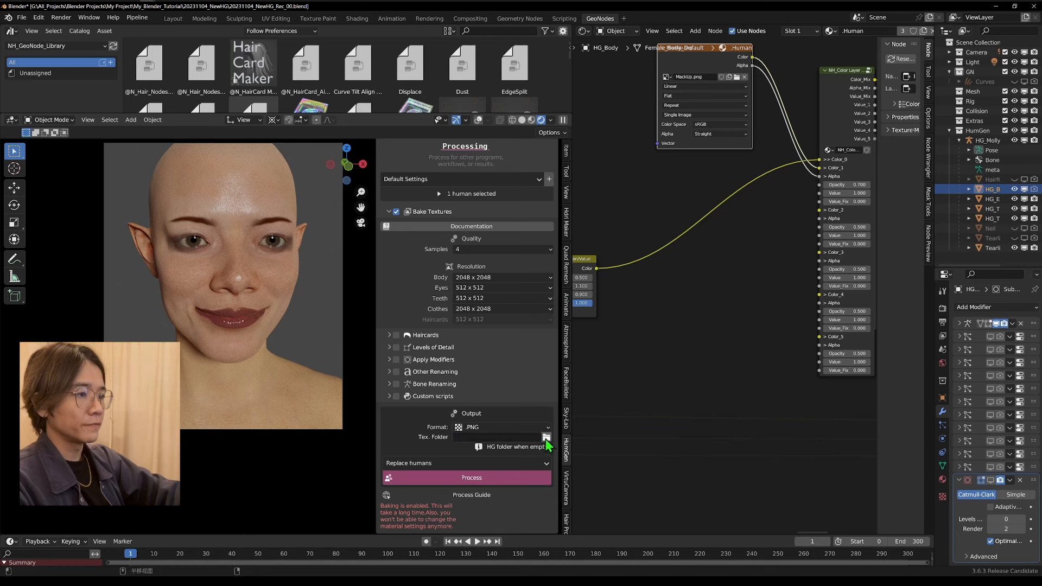
pyautogui.click(546, 438)
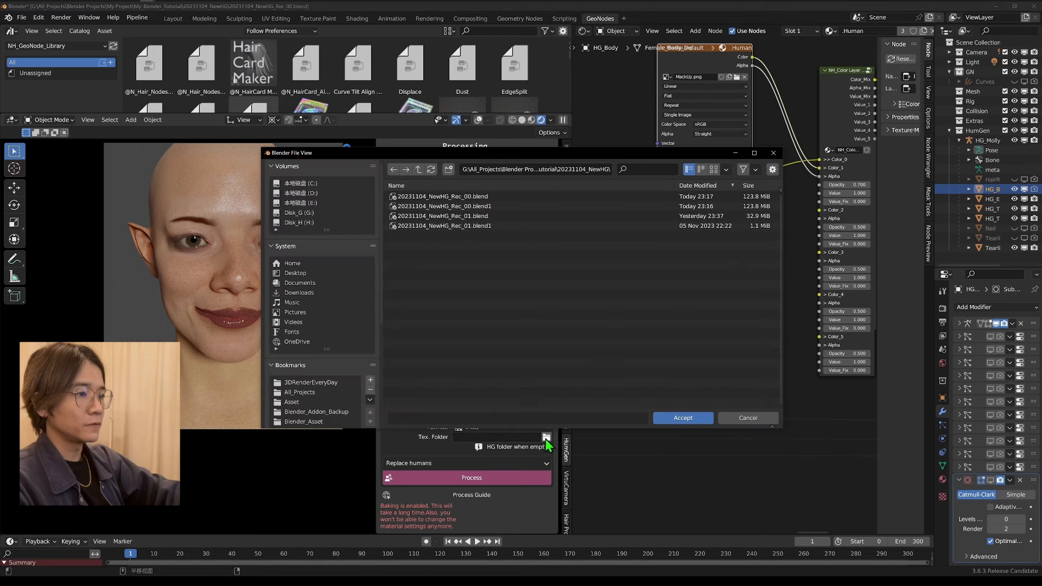
pyautogui.click(448, 169)
pyautogui.write('Ba')
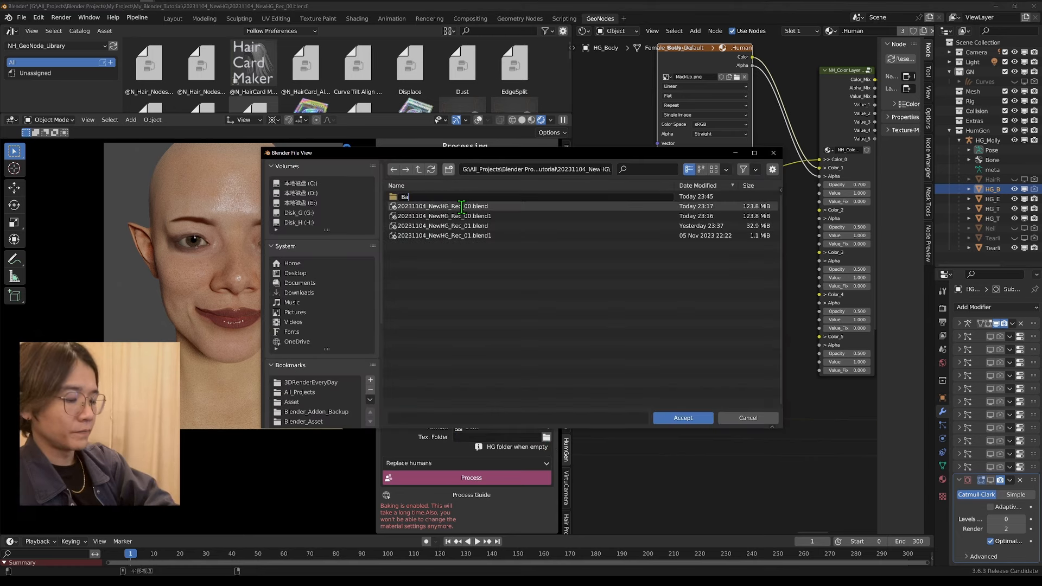
pyautogui.write('keTest')
pyautogui.press('Return')
pyautogui.doubleClick(459, 196)
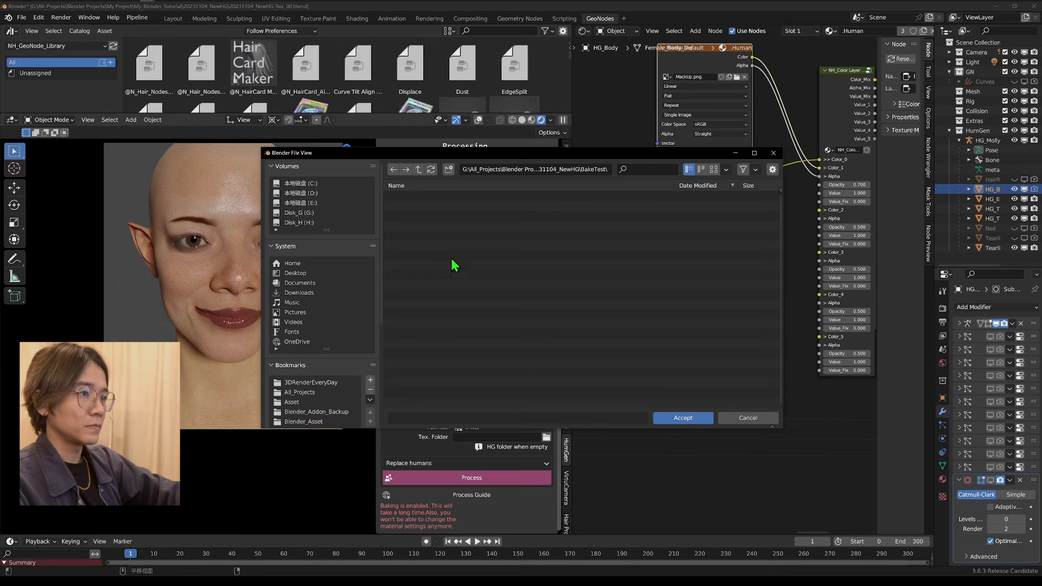
pyautogui.click(681, 416)
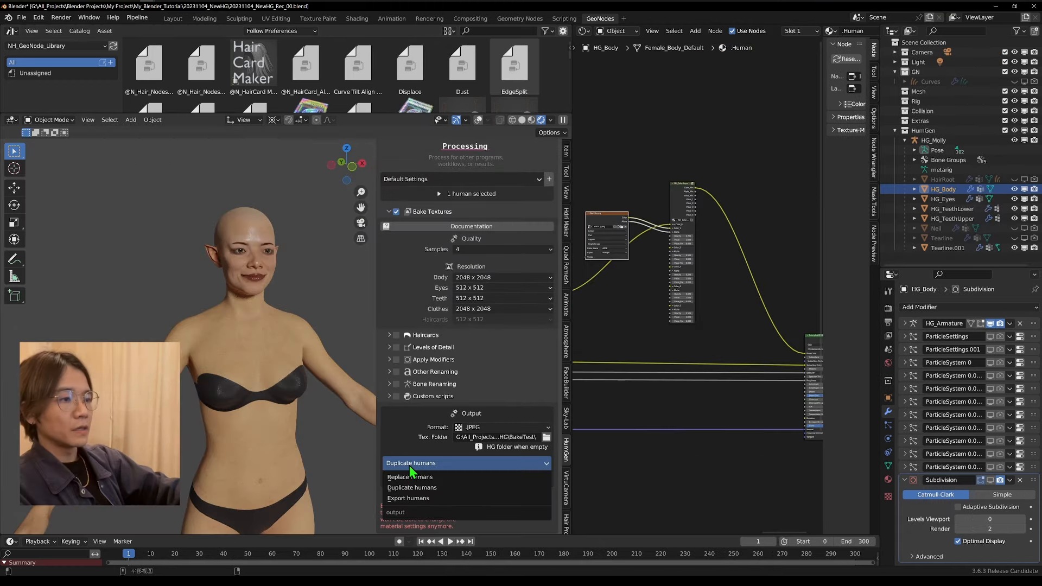
# Set the output format to JPEG and the processing mode to Duplicate humans, and process the human with texture baking
pyautogui.click(423, 489)
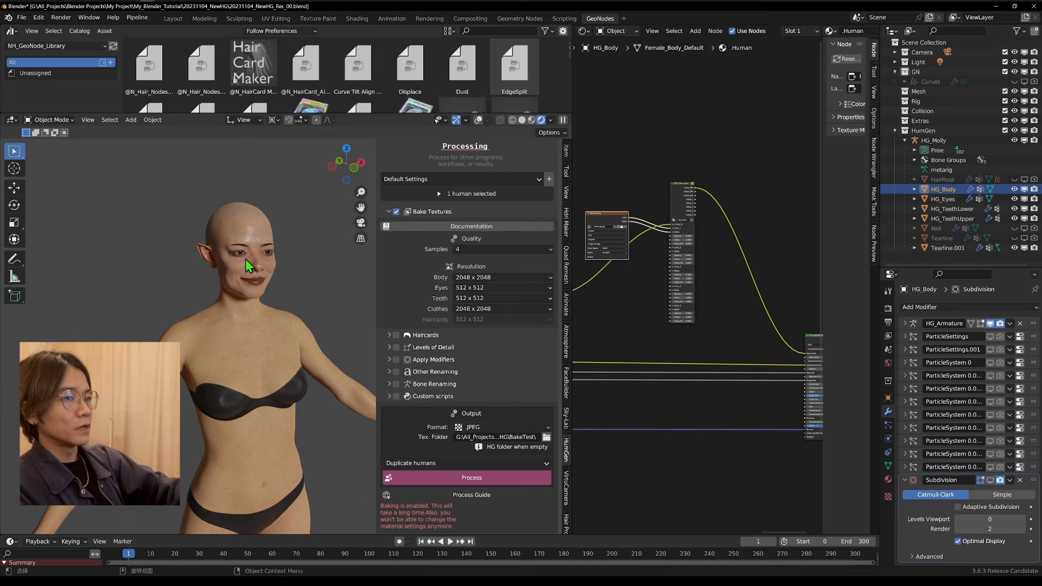
pyautogui.scroll(3, 277, 371)
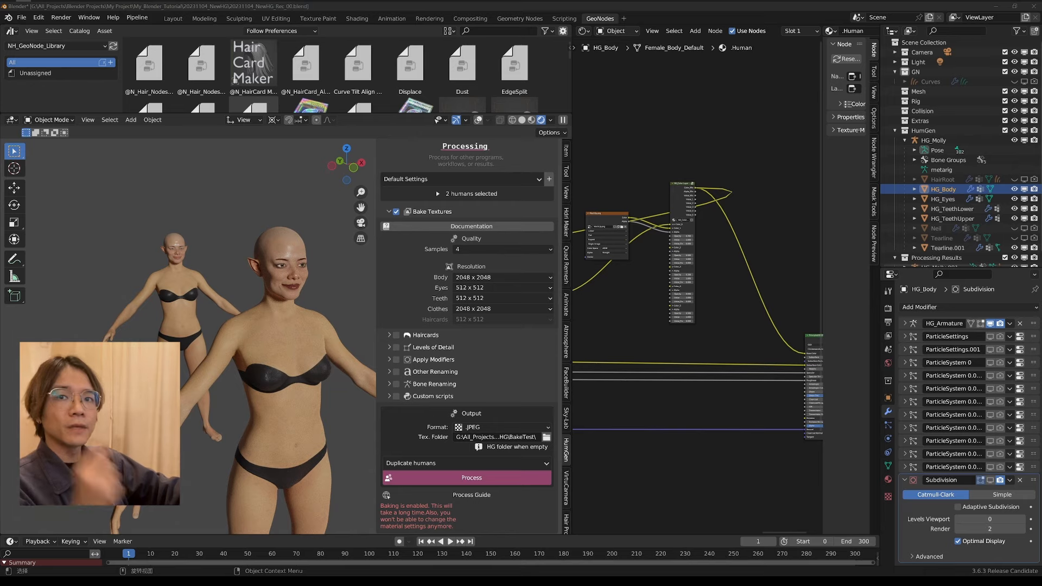
# Switch to the BakeTest folder in File Explorer, show its files as large thumbnails and preview the baked eyes base color texture
pyautogui.moveTo(0, 124); pyautogui.dragTo(696, 59)
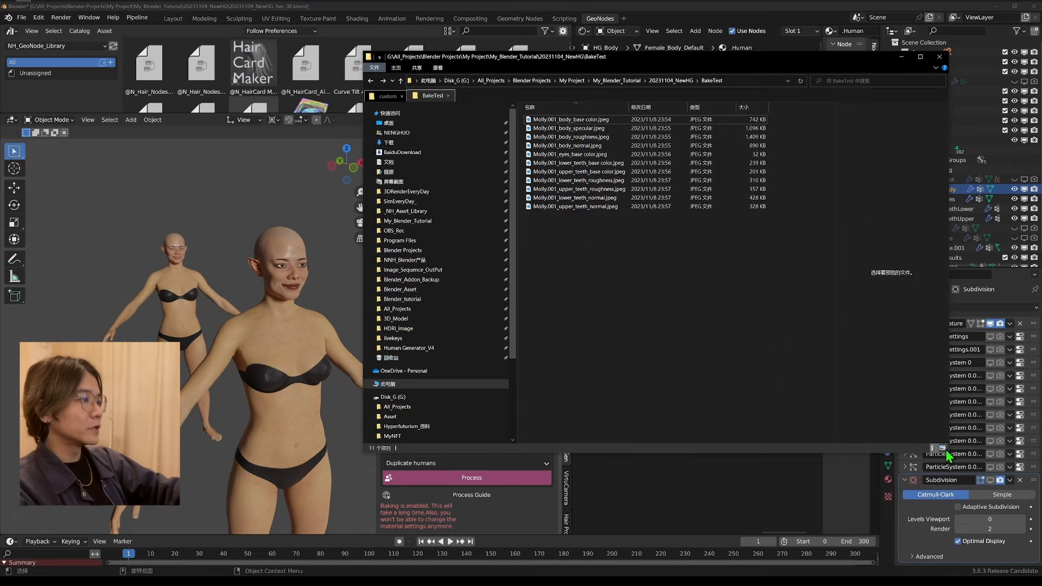
pyautogui.click(942, 448)
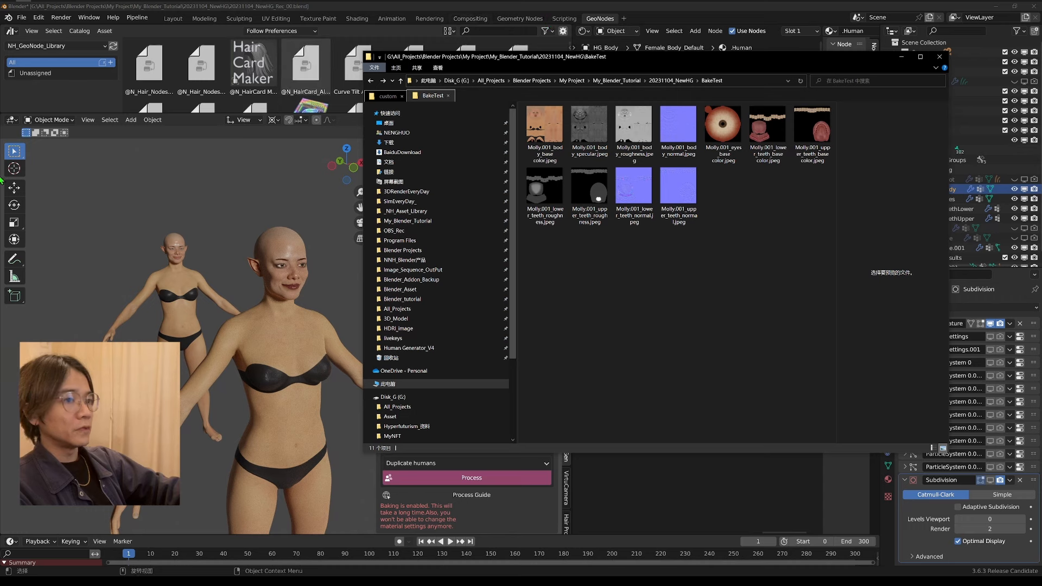
pyautogui.click(722, 127)
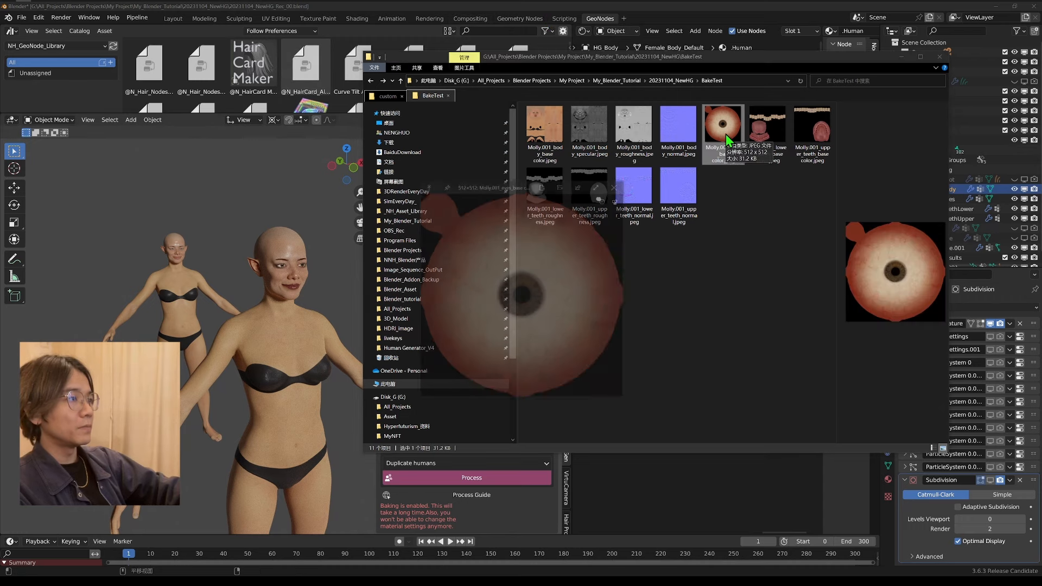
pyautogui.click(768, 133)
pyautogui.click(723, 133)
pyautogui.press('space')
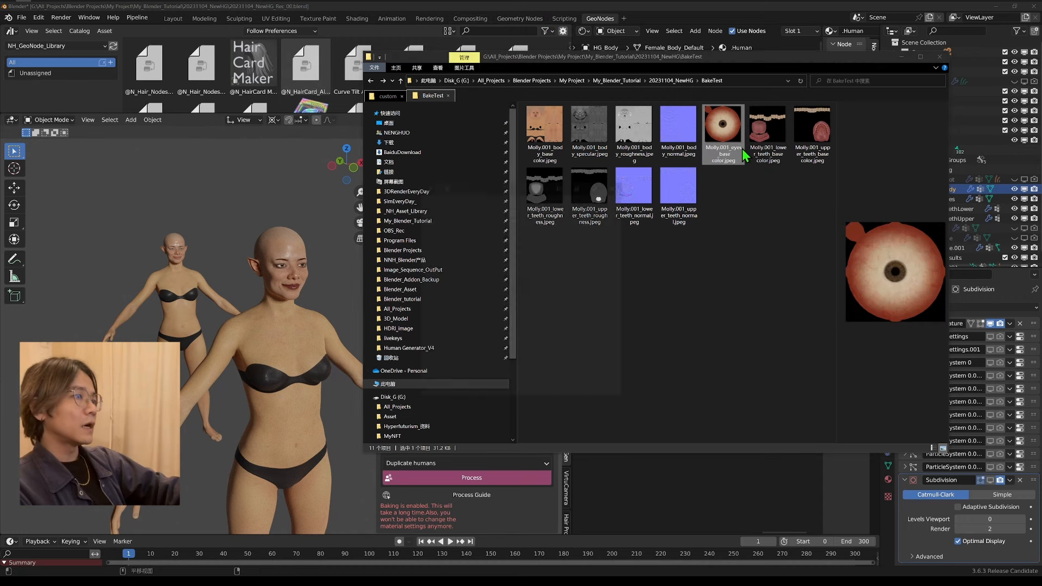
# Inspect the face makeup in the baked body base color texture up close, close the preview and return to Blender
pyautogui.moveTo(542, 190); pyautogui.dragTo(335, 56)
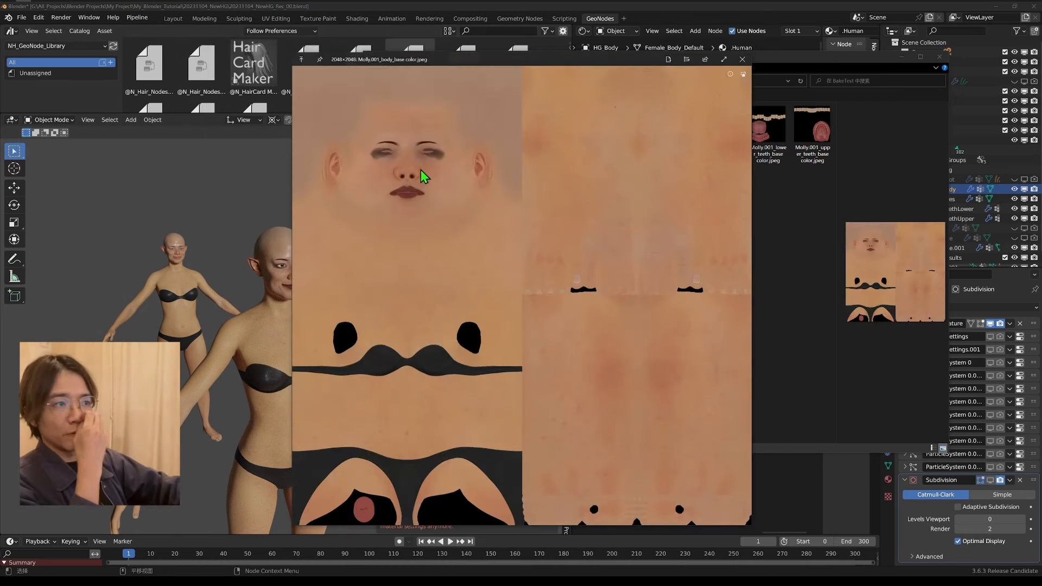
pyautogui.scroll(2, 420, 170)
pyautogui.scroll(2, 412, 174)
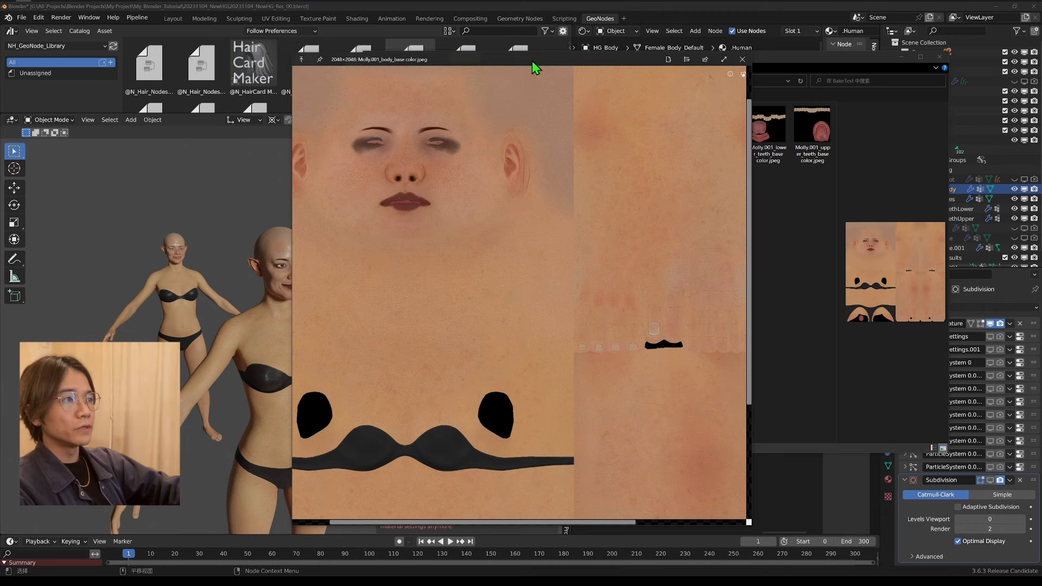
pyautogui.click(743, 59)
pyautogui.click(151, 159)
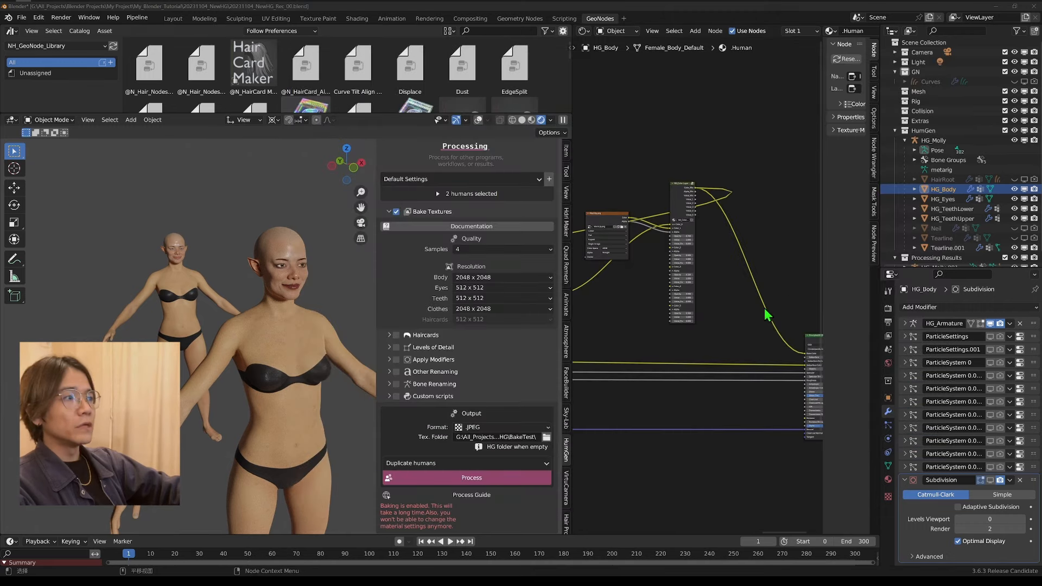
# Examine the HG_Body .Human node tree, from the Aged Color Layer and Cavity Map frames to the makeup image and color layer group
pyautogui.click(690, 307)
pyautogui.scroll(-6, 694, 328)
pyautogui.moveTo(693, 337); pyautogui.dragTo(740, 325, button='middle')
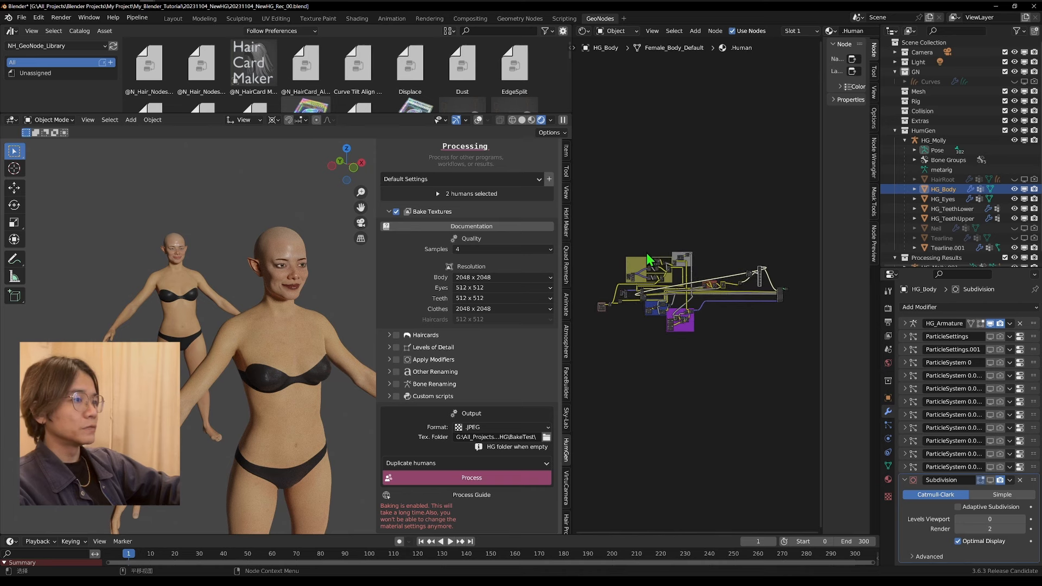
pyautogui.moveTo(589, 219); pyautogui.dragTo(736, 377)
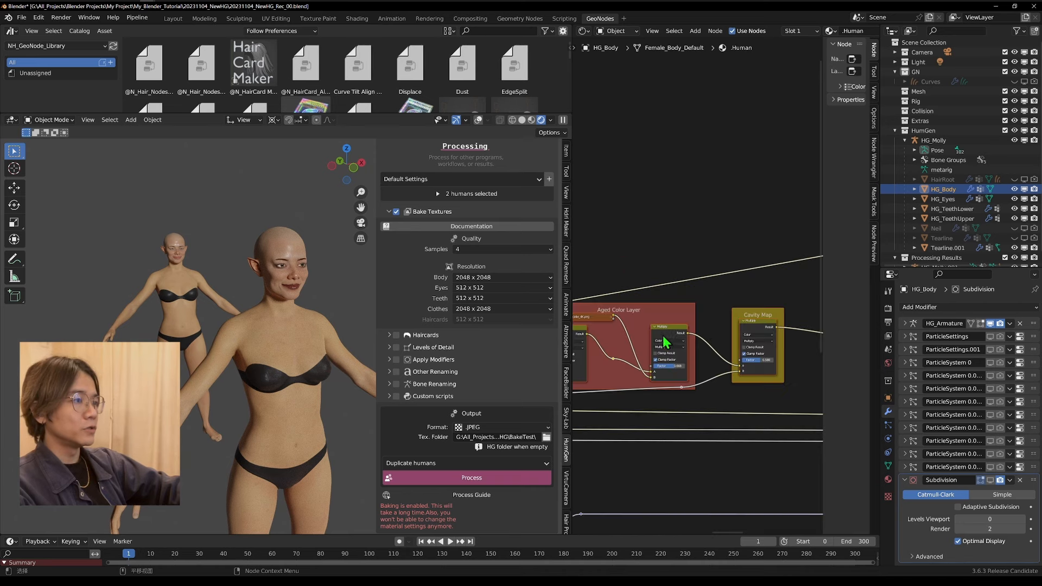
pyautogui.scroll(-3, 689, 324)
pyautogui.moveTo(705, 331); pyautogui.dragTo(721, 284, button='middle')
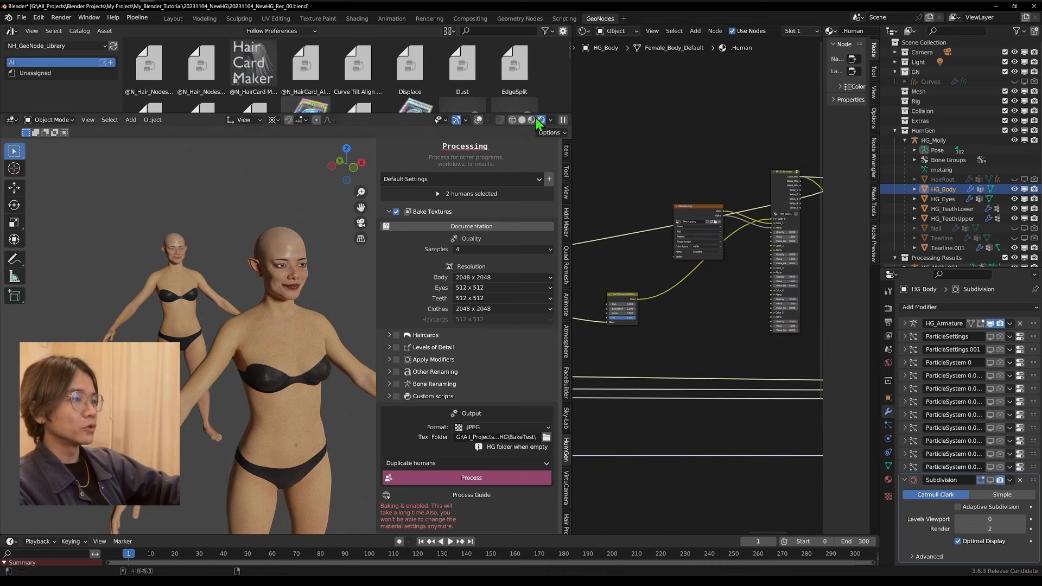
pyautogui.scroll(-3, 697, 197)
pyautogui.moveTo(638, 158)
pyautogui.mouseDown()
pyautogui.moveTo(701, 293)
pyautogui.moveTo(791, 343)
pyautogui.mouseUp()
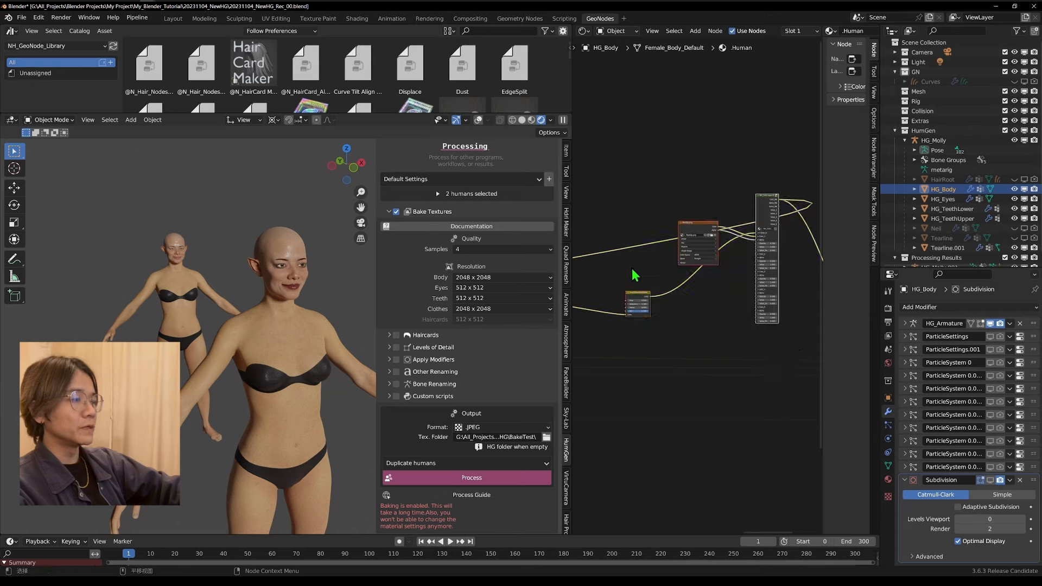
pyautogui.scroll(-5, 633, 269)
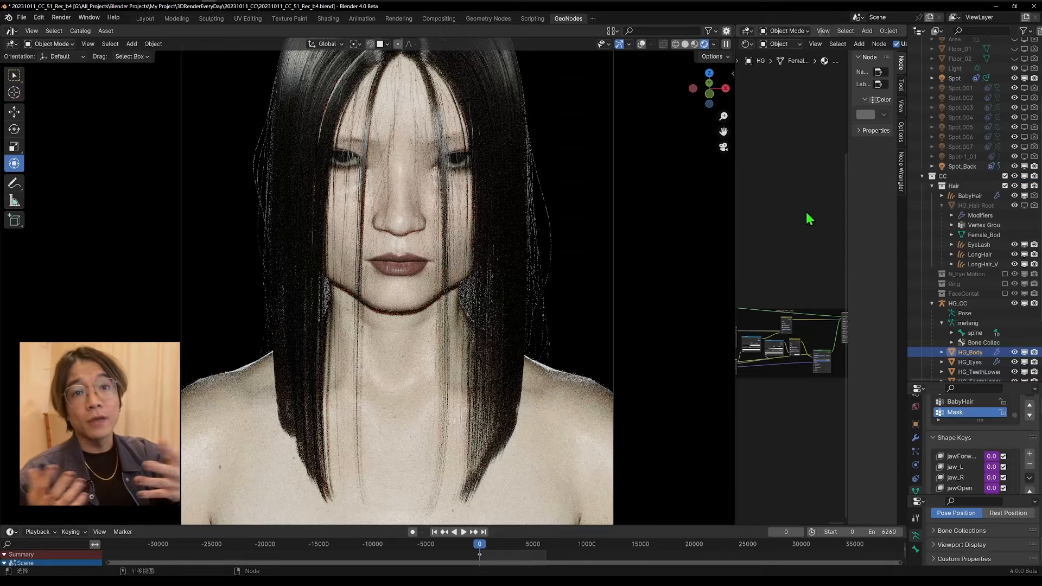